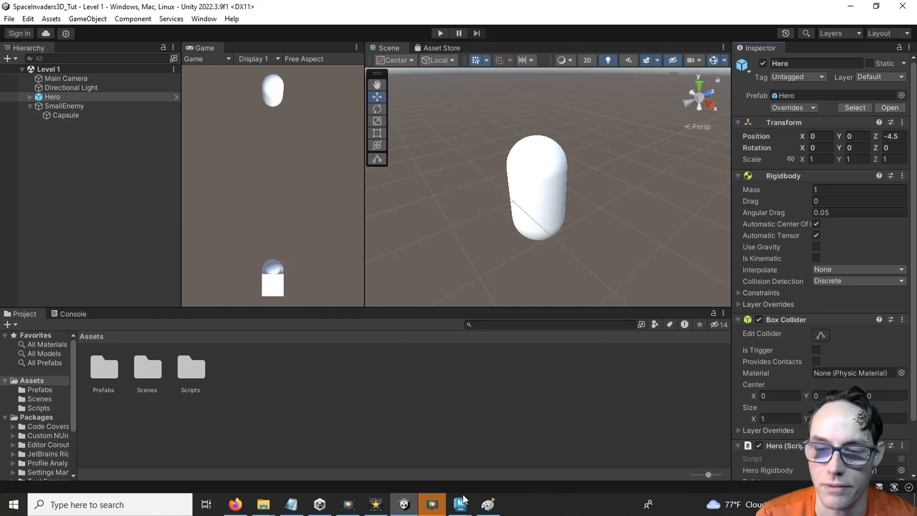
Step: Switch to Maya's HeroShip scene and show the grid in the perspective viewport
mouse_move(460, 504)
left_click(498, 472)
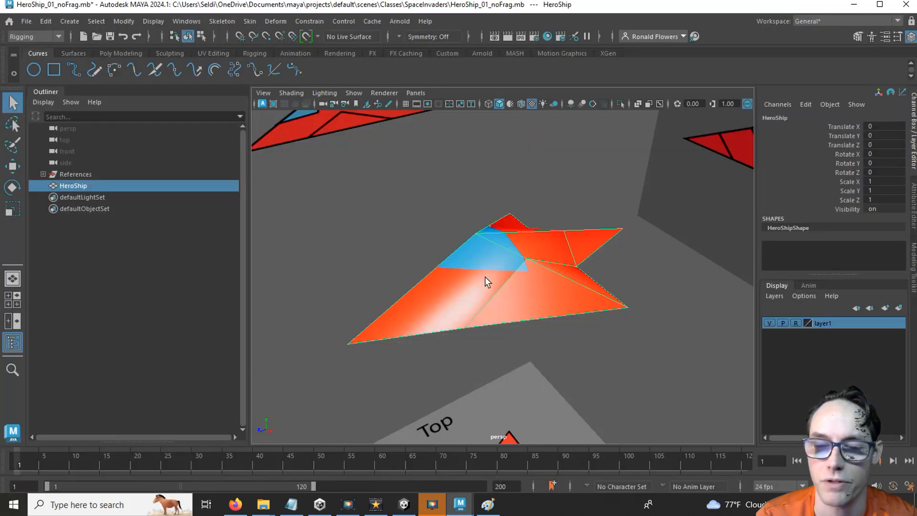
left_click_drag(341, 305, 362, 289, "alt")
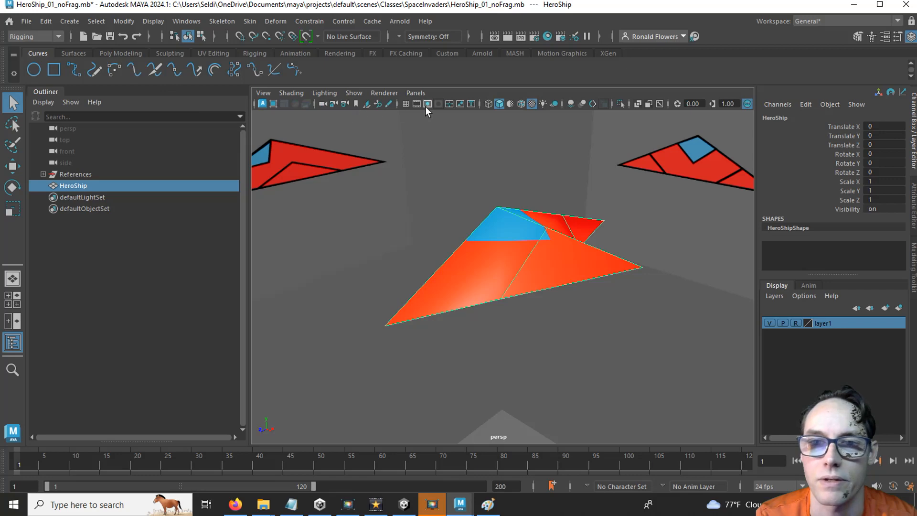
left_click(406, 104)
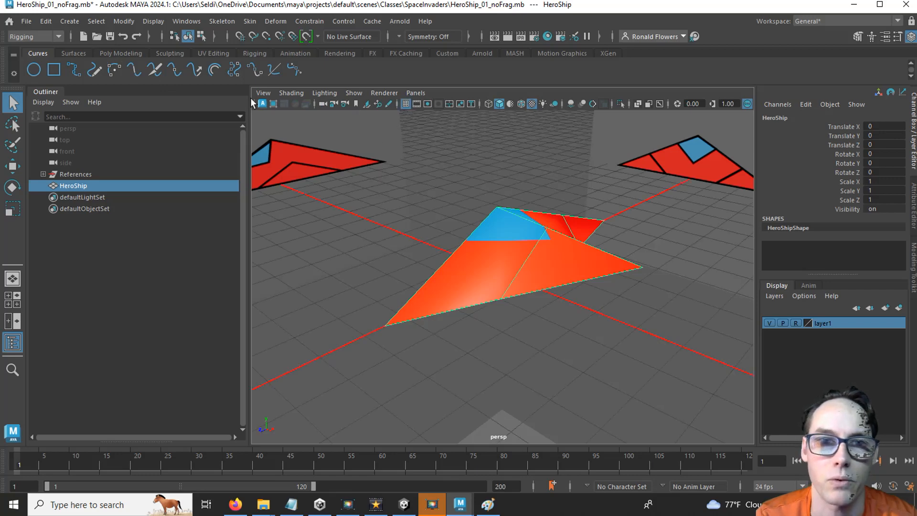
Step: Toggle the viewport grid off and on again, ending with it shown
left_click(161, 22)
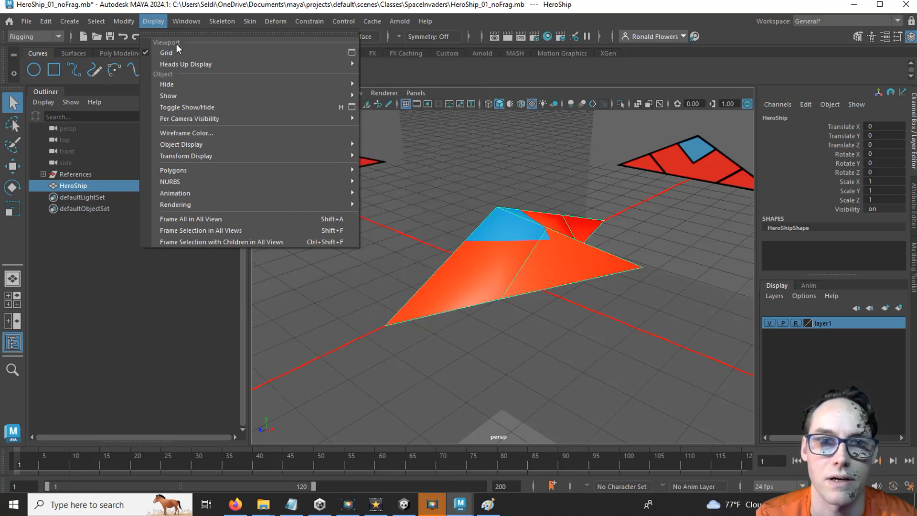
left_click(155, 22)
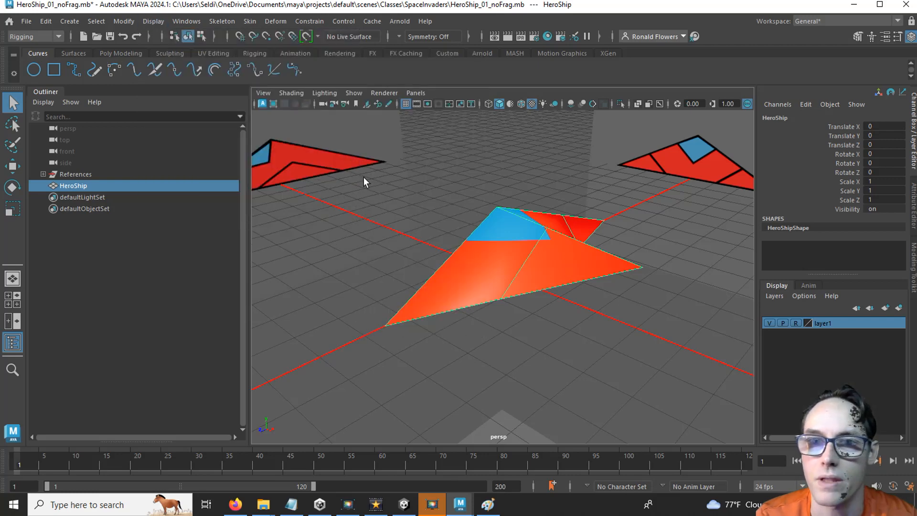
left_click(405, 104)
left_click(405, 104)
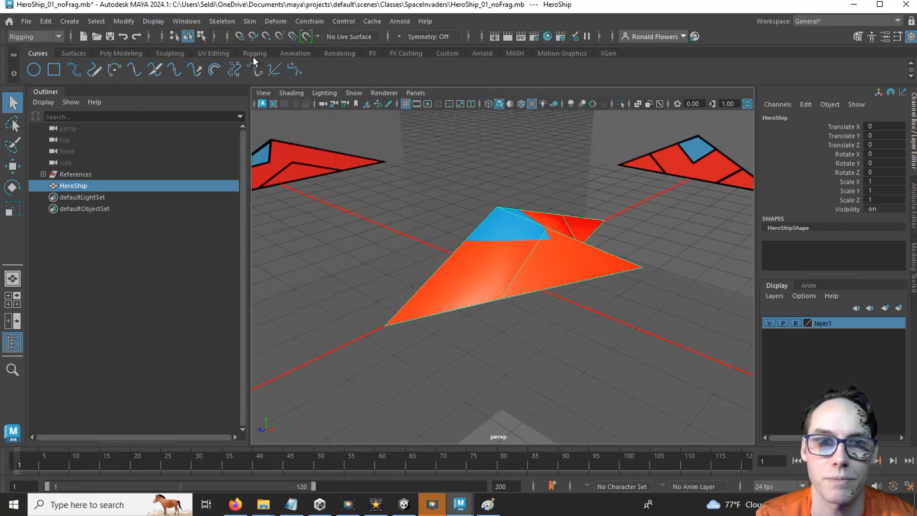
left_click(154, 23)
left_click(163, 53)
left_click(157, 23)
left_click(161, 54)
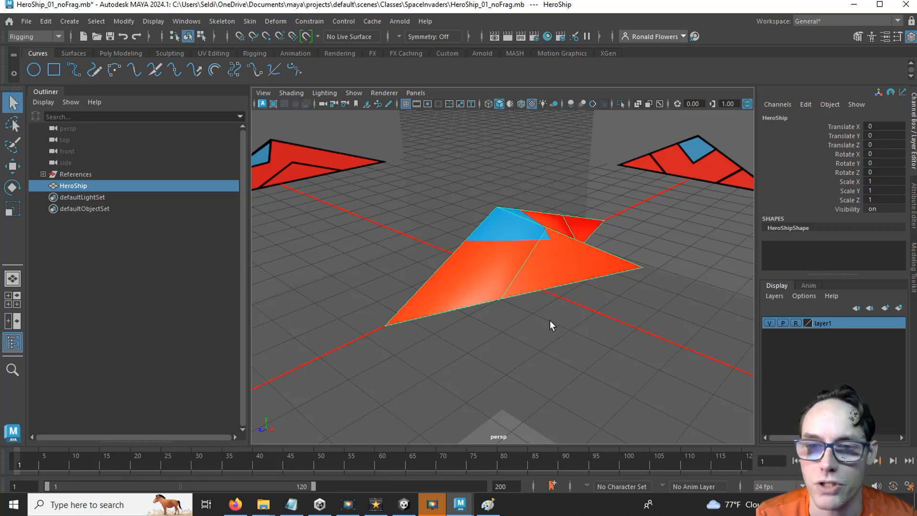
Step: Activate the Move tool and examine where the HeroShip's pivot sits relative to the grid centre from several angles
mouse_move(550, 320)
left_mouse_down("alt")
mouse_move(503, 317)
mouse_move(550, 328)
left_mouse_up("alt")
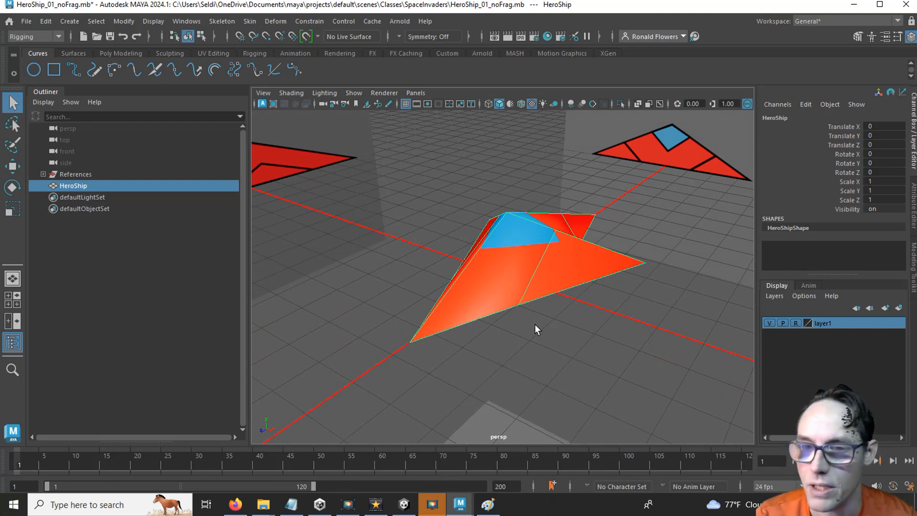
key("w")
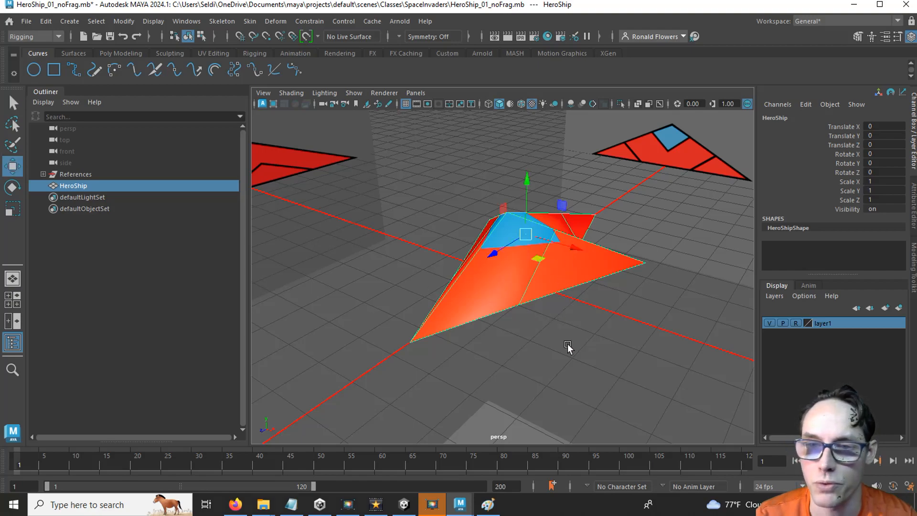
left_click_drag(588, 344, 538, 343, "alt")
scroll(483, 337, "up", 3)
scroll(472, 350, "down", 3)
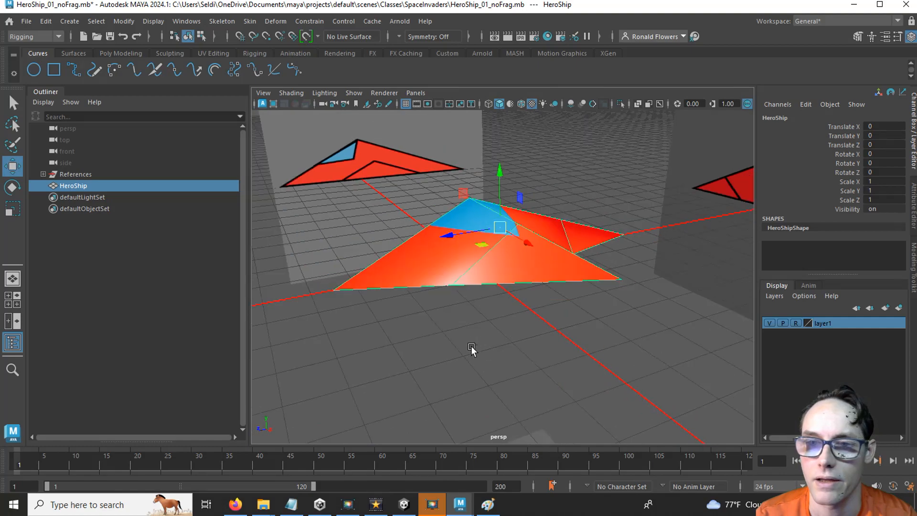
left_click_drag(472, 350, 549, 332, "alt")
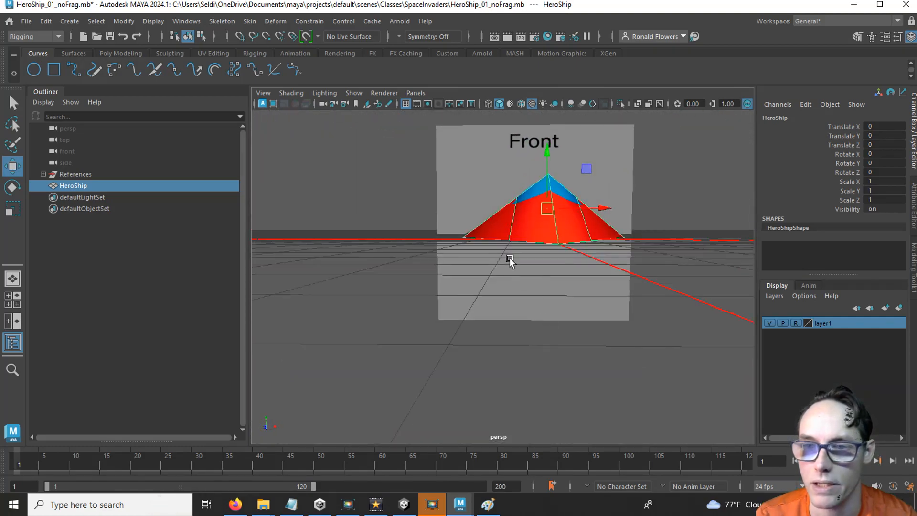
left_click_drag(664, 237, 565, 326, "alt")
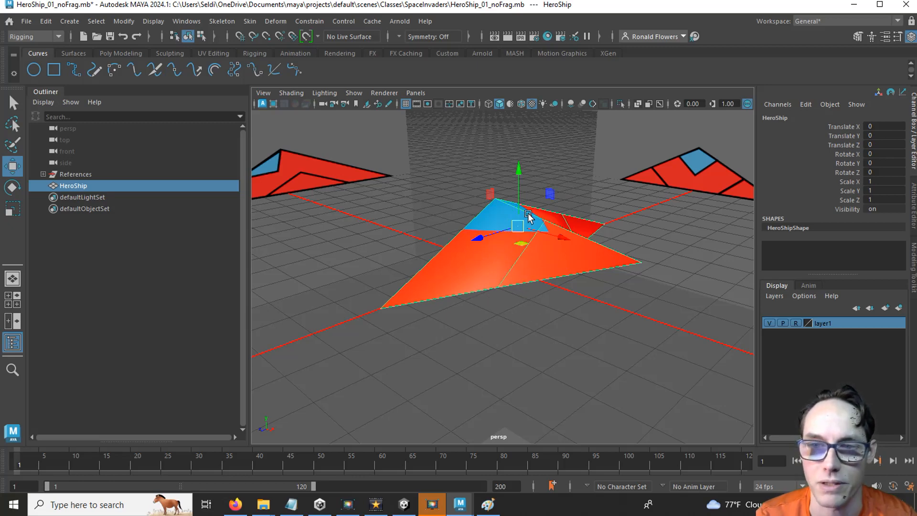
left_click_drag(528, 307, 486, 303, "alt")
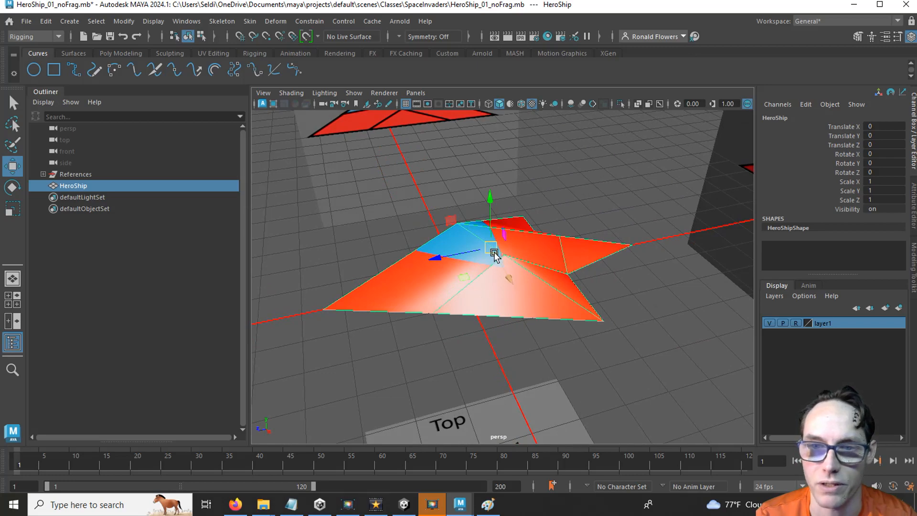
Step: Move the HeroShip's pivot along the Z axis until it lies beyond the ship's tail
key("d")
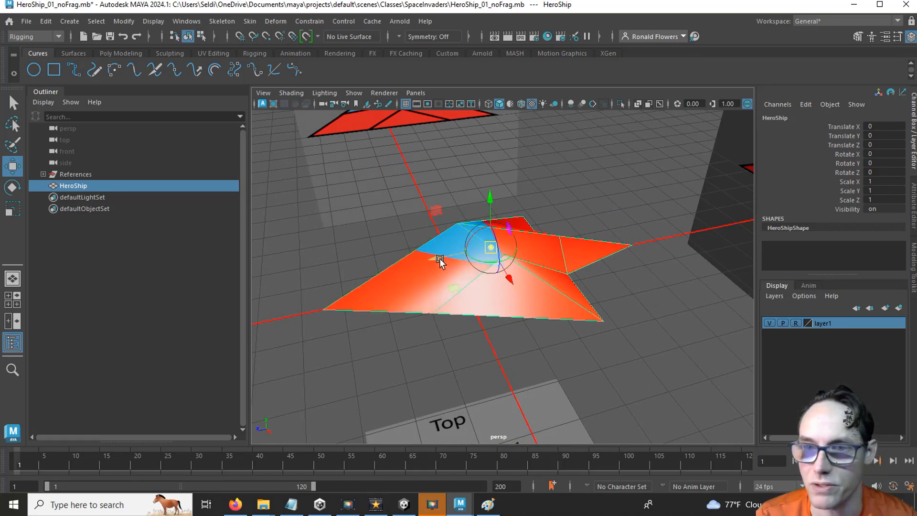
left_click_drag(438, 259, 612, 227)
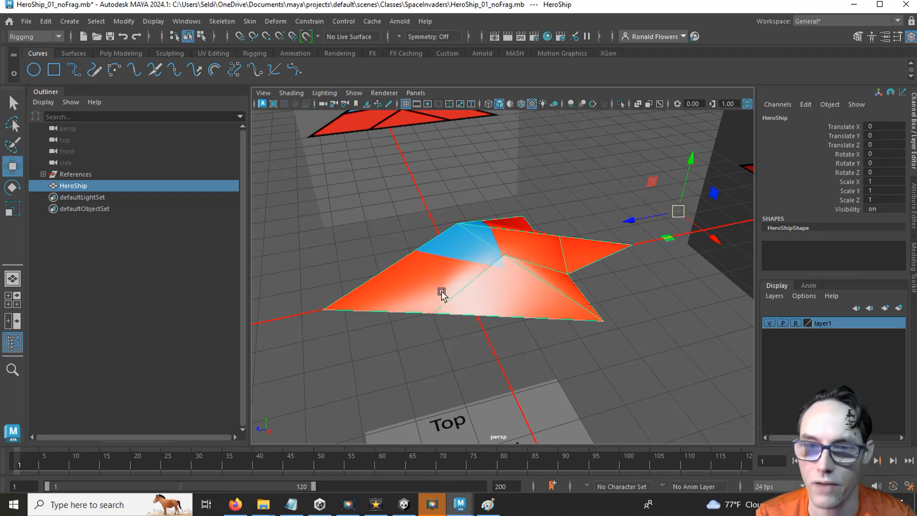
Step: Display the scene in wireframe and snap the HeroShip's pivot to the grid centre along Z and Y
key("4")
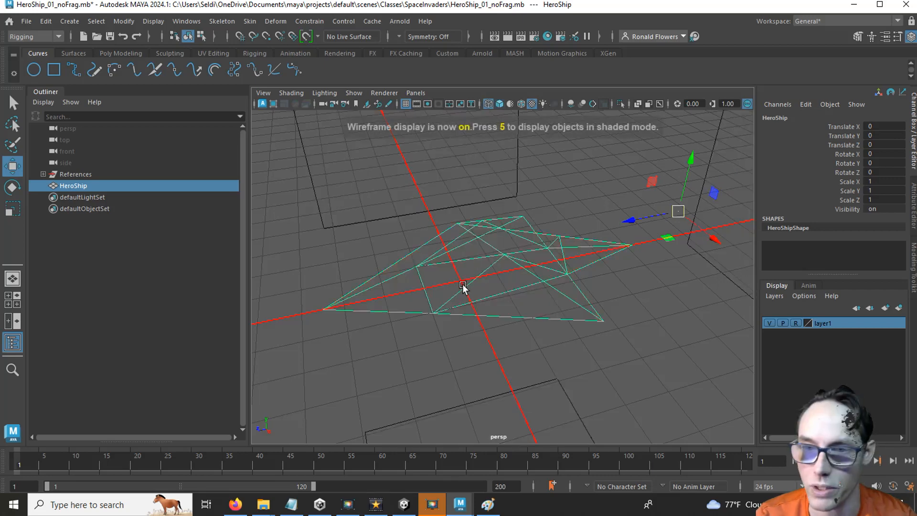
key("d")
key("x")
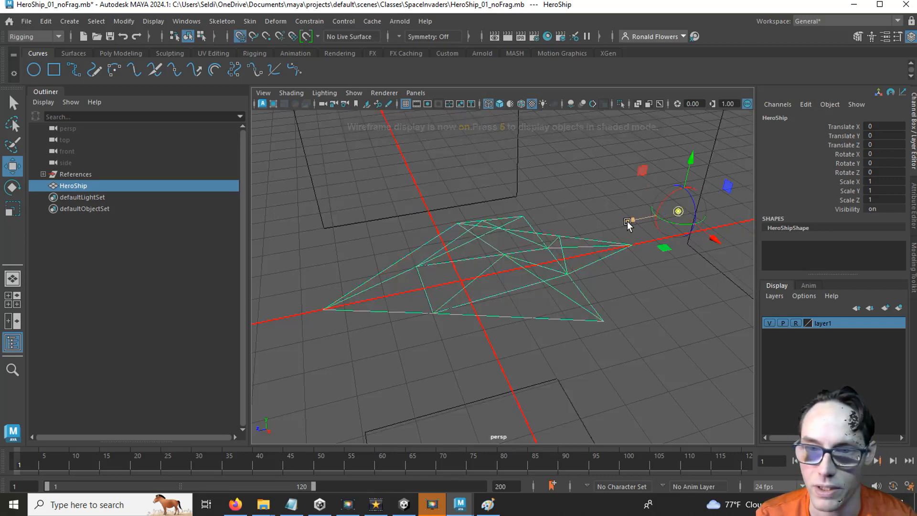
left_click_drag(628, 223, 466, 286)
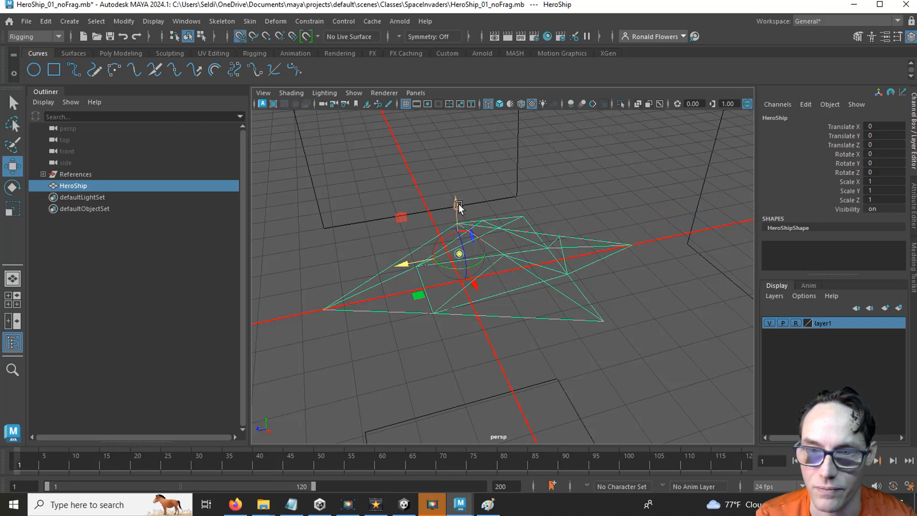
left_click_drag(458, 206, 469, 344)
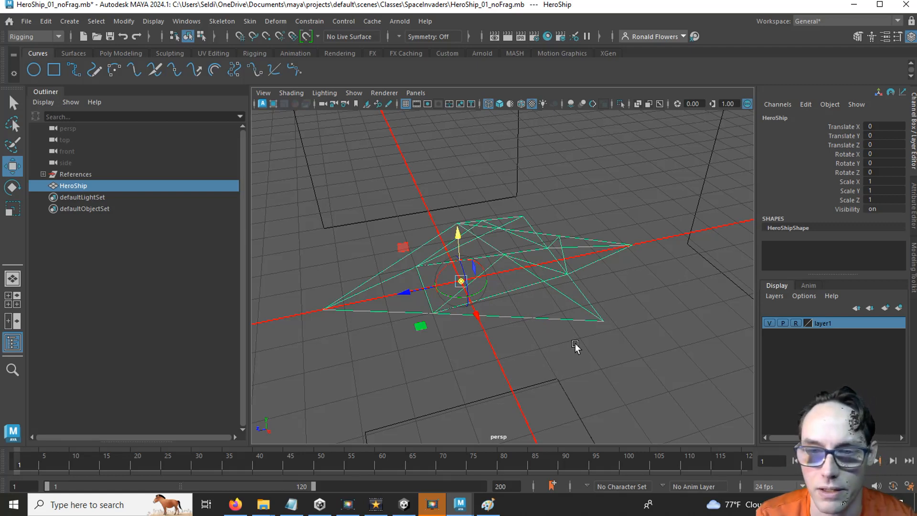
Step: Undo the HeroShip's pivot changes
key("ctrl+z")
key("ctrl+z")
key("ctrl+z")
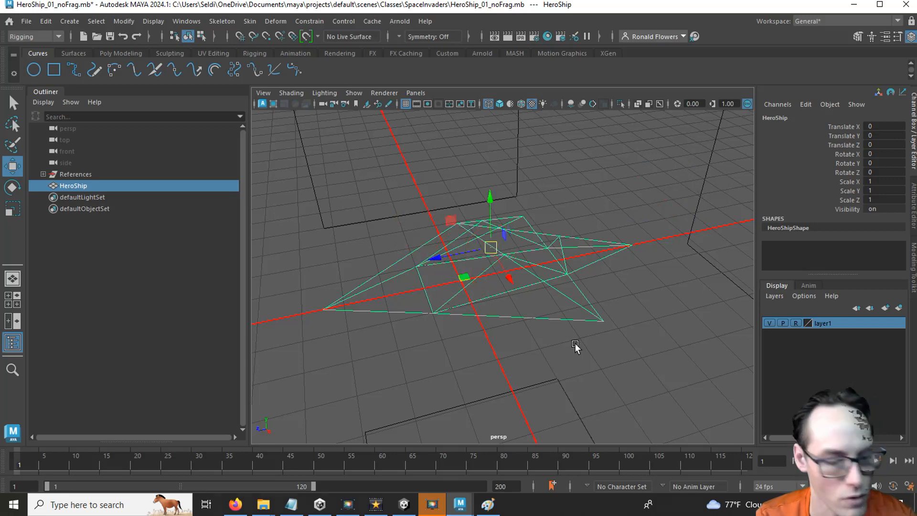
Step: Lower the HeroShip's pivot vertically onto the ground plane with grid snapping
left_click_drag(536, 320, 530, 277, "alt")
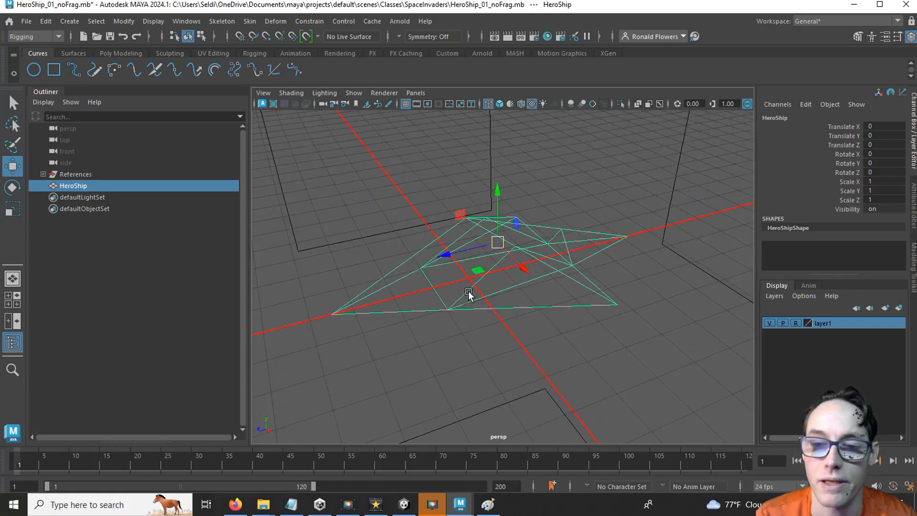
left_click_drag(535, 313, 429, 319, "alt")
left_click_drag(424, 286, 473, 289, "alt")
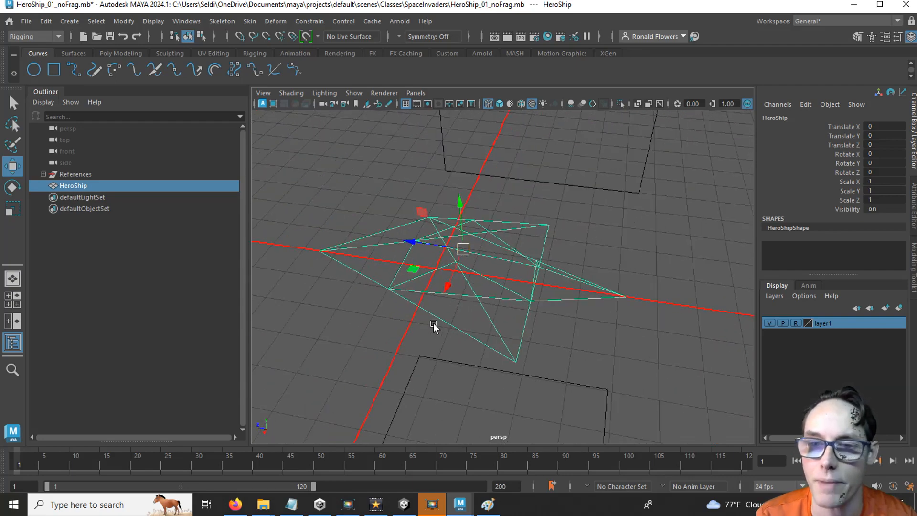
right_click_drag(434, 323, 486, 335, "alt")
left_click_drag(486, 334, 473, 320, "alt")
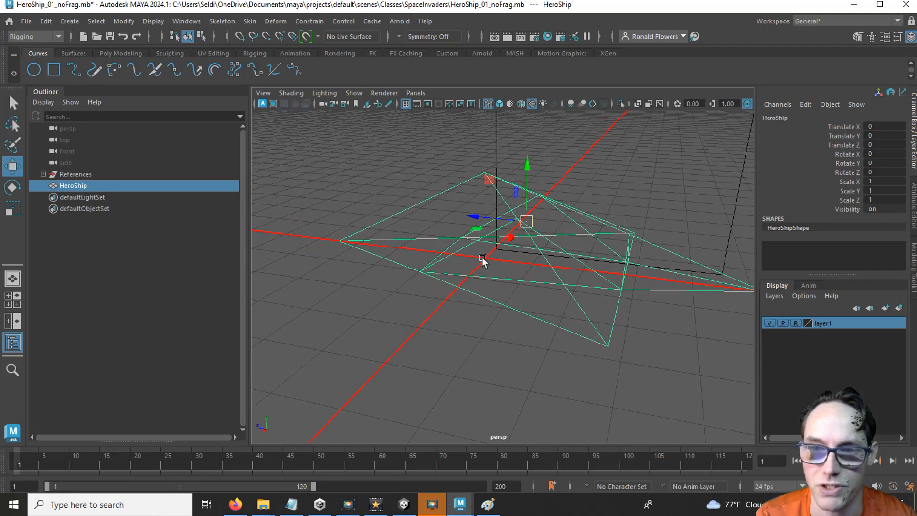
left_click_drag(484, 261, 501, 287, "alt")
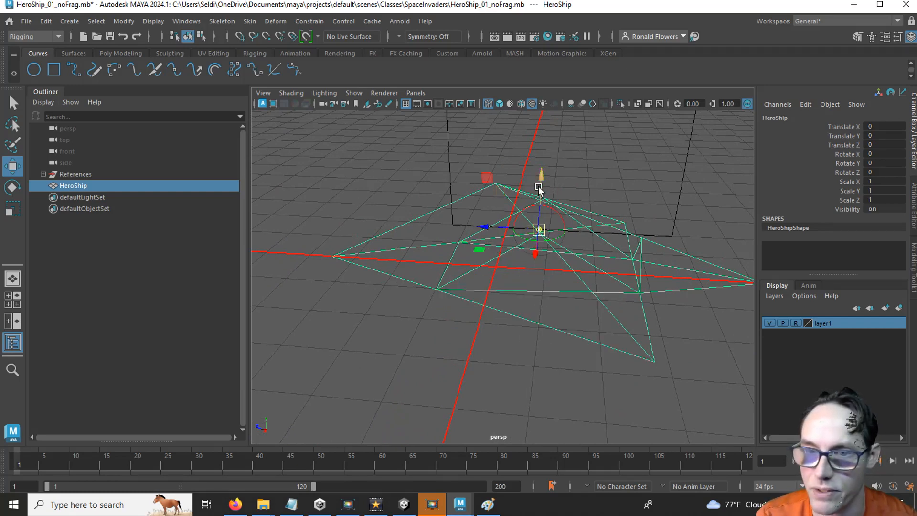
key("x")
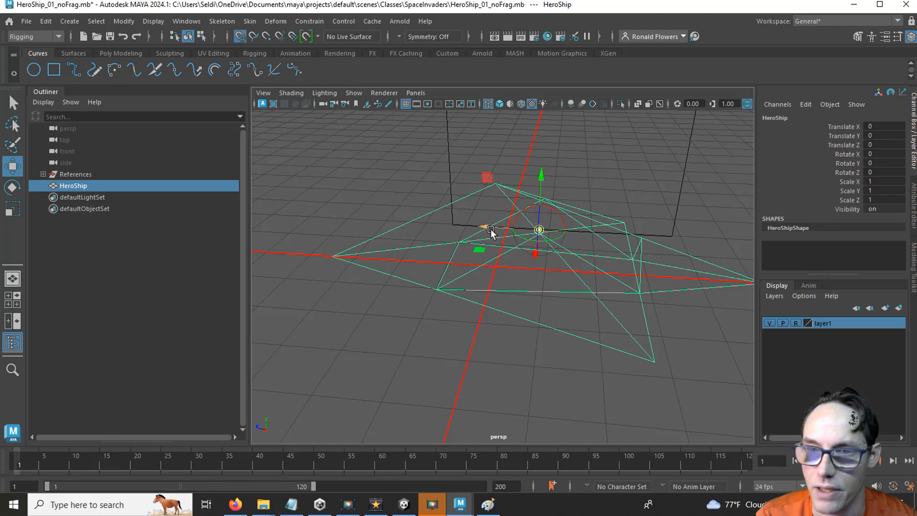
left_click_drag(542, 175, 531, 215)
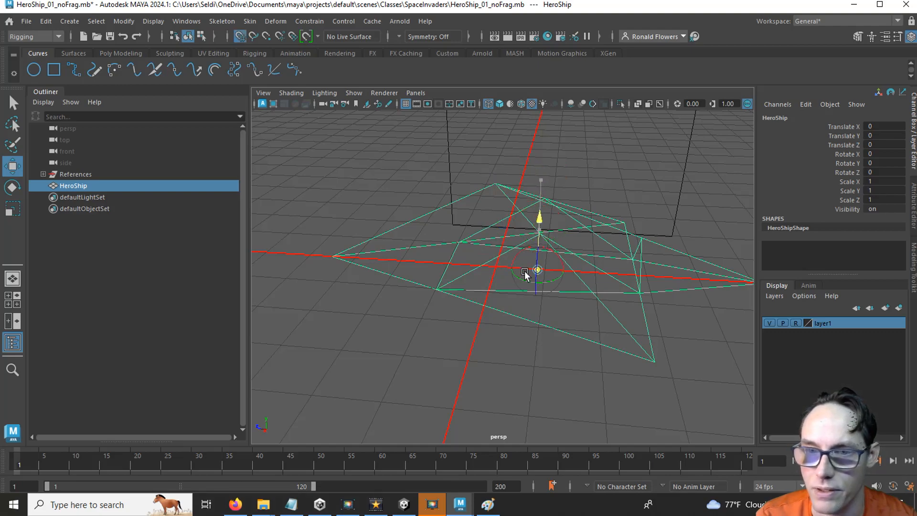
Step: Snap the HeroShip's pivot along Z to the grid origin and leave pivot editing
mouse_move(517, 344)
left_mouse_down("alt")
mouse_move(524, 309)
mouse_move(522, 352)
left_mouse_up("alt")
key("x")
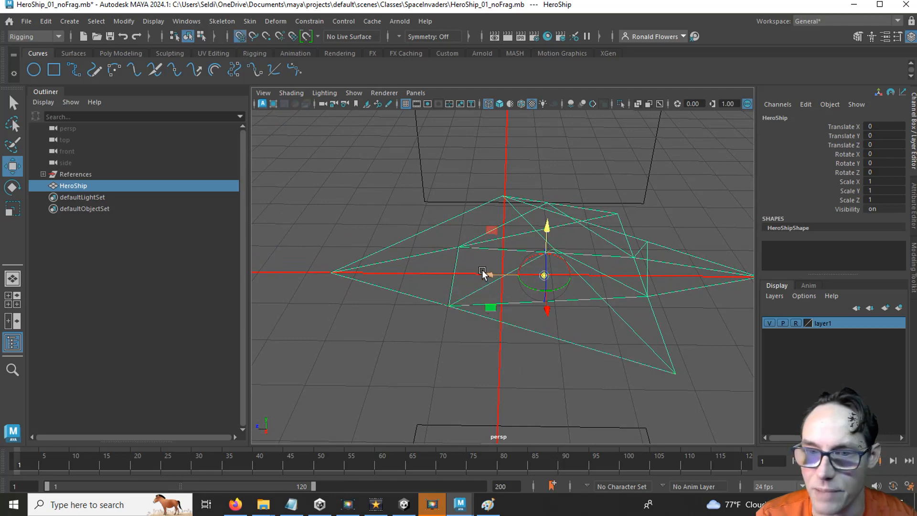
mouse_move(487, 275)
left_mouse_down()
mouse_move(473, 273)
mouse_move(484, 276)
left_mouse_up()
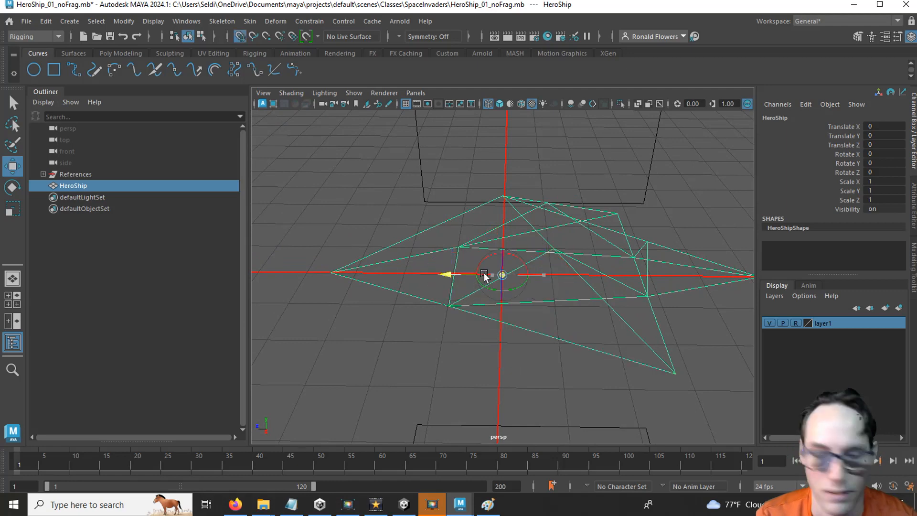
left_click(553, 335)
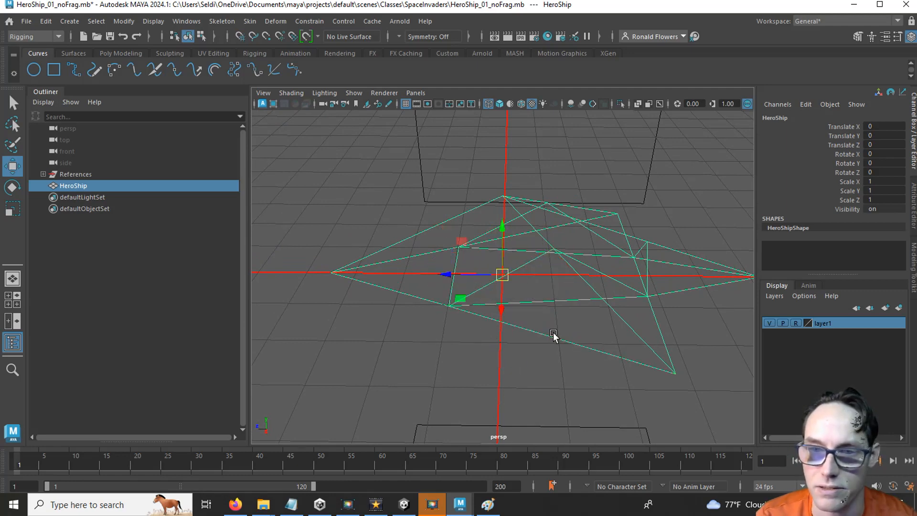
Step: Move the HeroShip along X to about -60.8, away from the grid centre, and undo the move
left_click_drag(487, 277, 445, 285, "alt")
left_click_drag(463, 323, 516, 306, "alt")
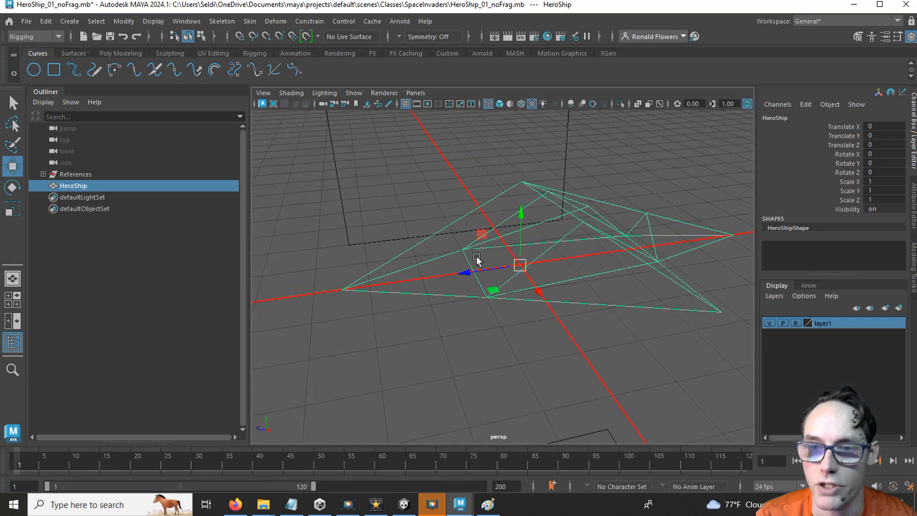
scroll(477, 344, "down", 3)
left_click_drag(480, 344, 505, 352, "alt")
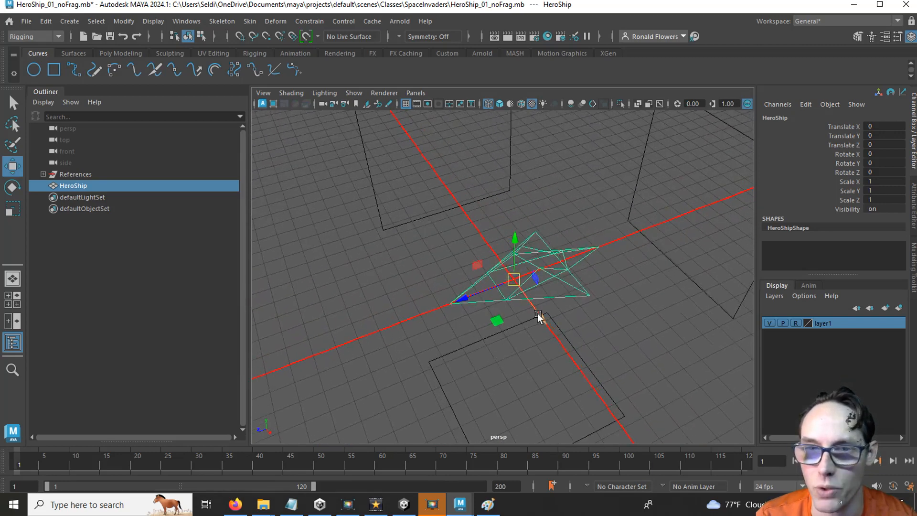
left_click_drag(538, 315, 489, 246)
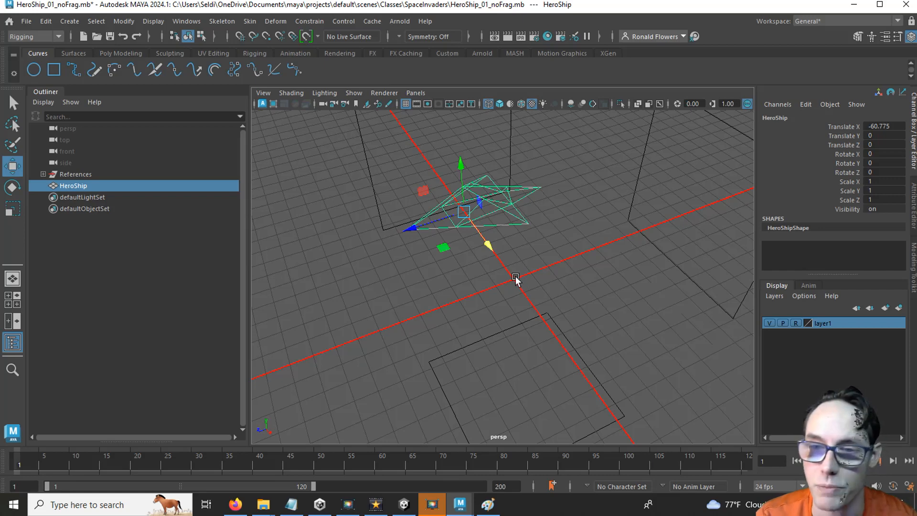
key("ctrl+z")
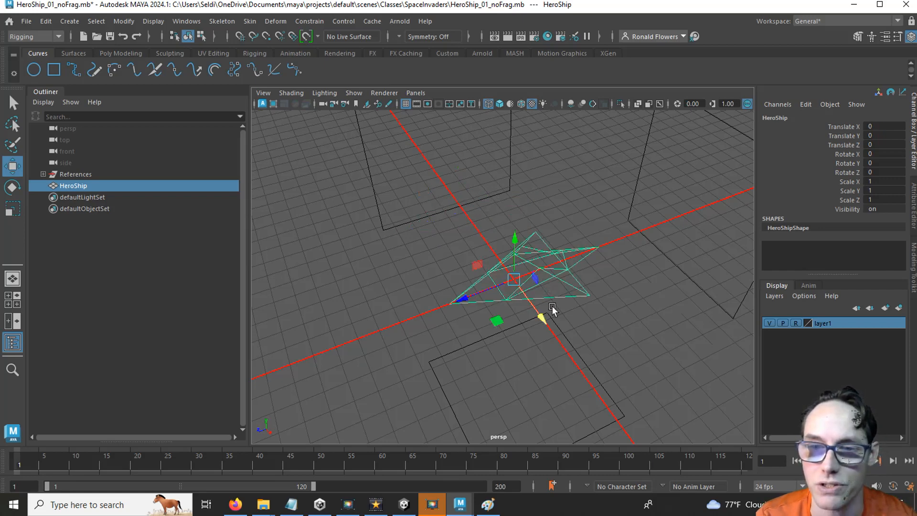
Step: Switch the viewport from perspective to the side view of the HeroShip
left_click_drag(553, 310, 556, 269, "alt")
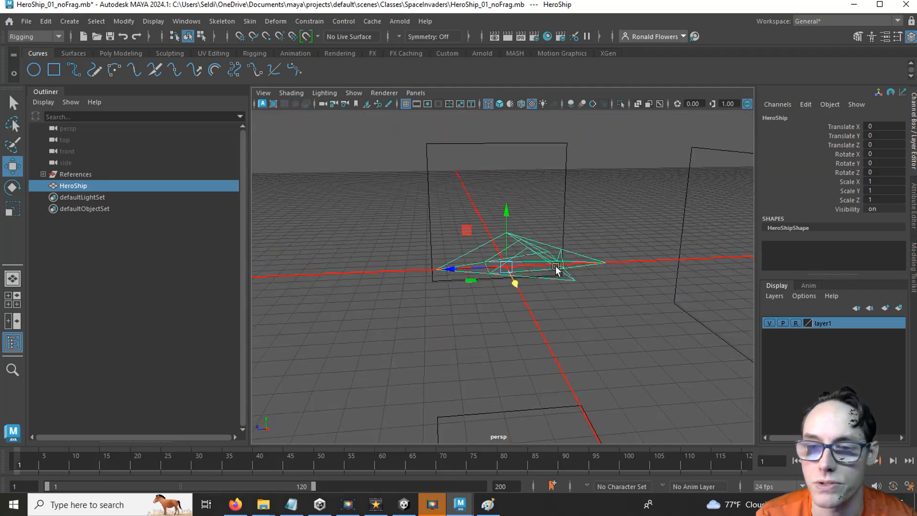
key("space")
key("space")
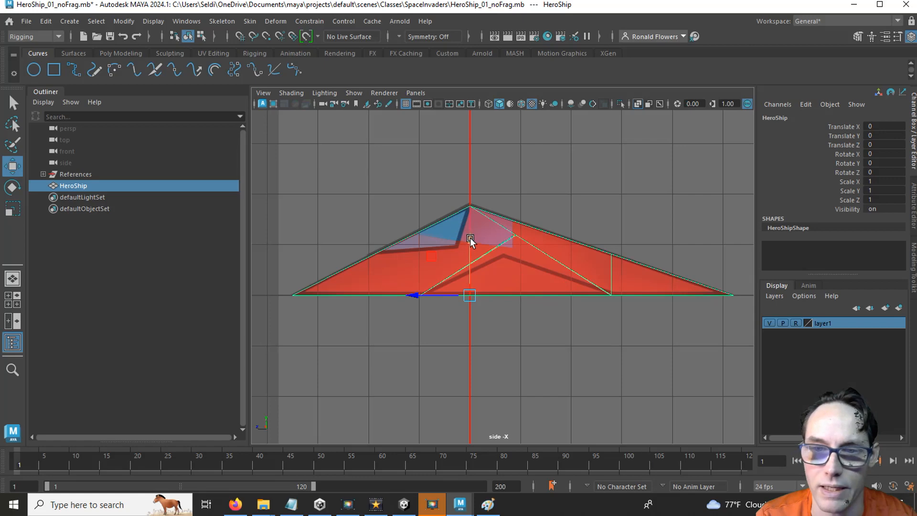
Step: Return the viewport to the perspective view and display the HeroShip and reference images with textured shading
left_click_drag(471, 242, 473, 271)
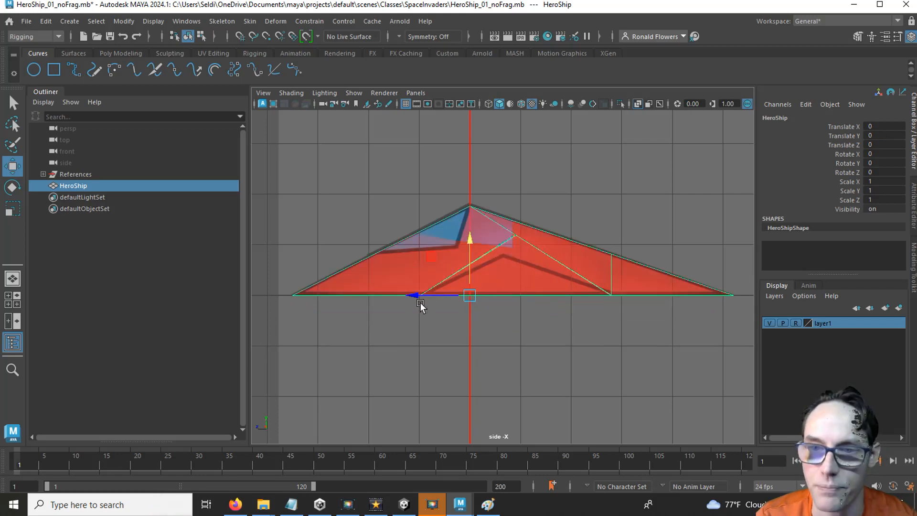
key("space")
key("space")
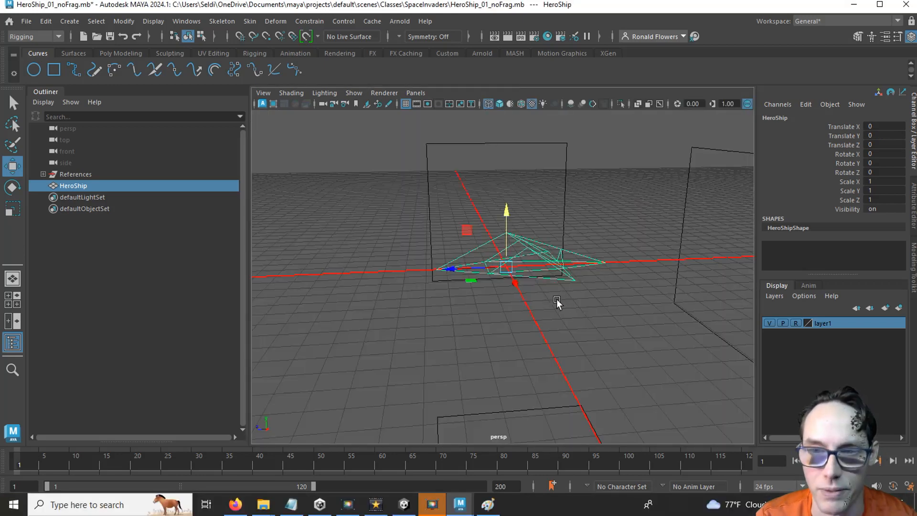
left_click_drag(478, 303, 532, 319, "alt")
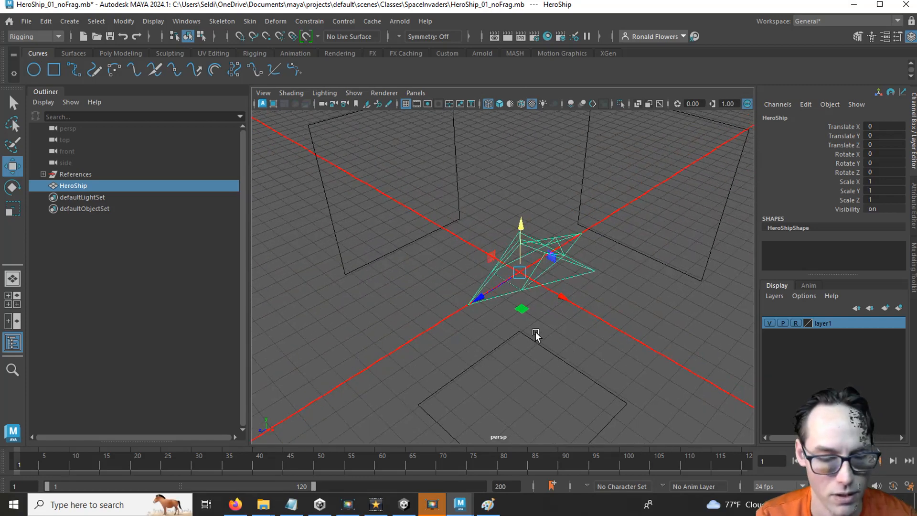
key("6")
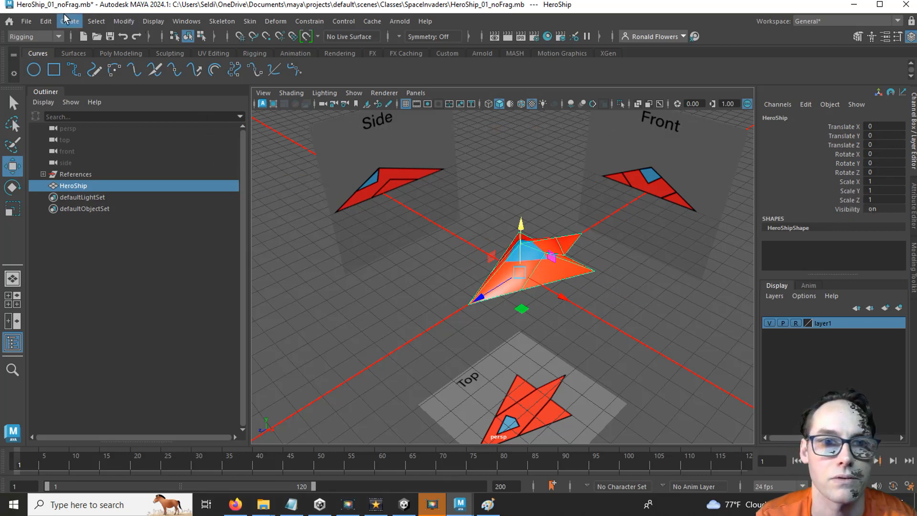
Step: Freeze the HeroShip's translate, rotate and scale transformations, with lock normals set to Never and normals preserved
left_click(118, 23)
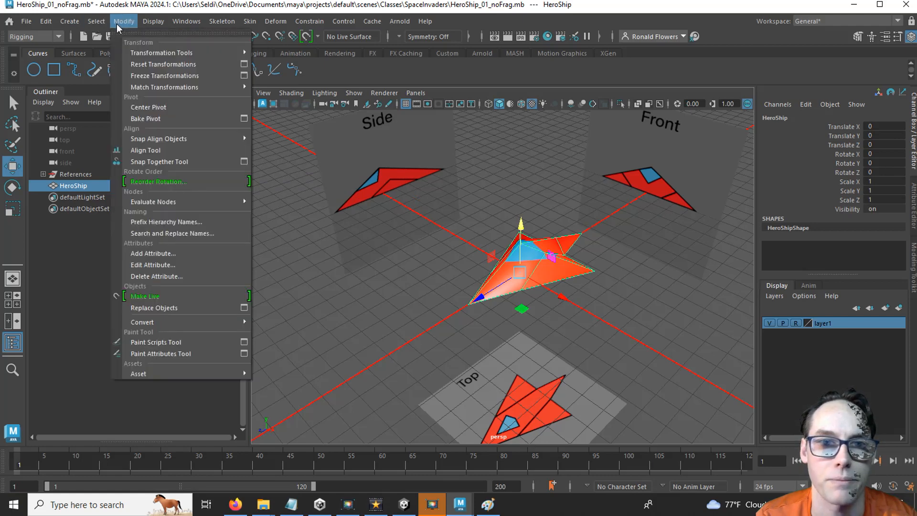
left_click(244, 75)
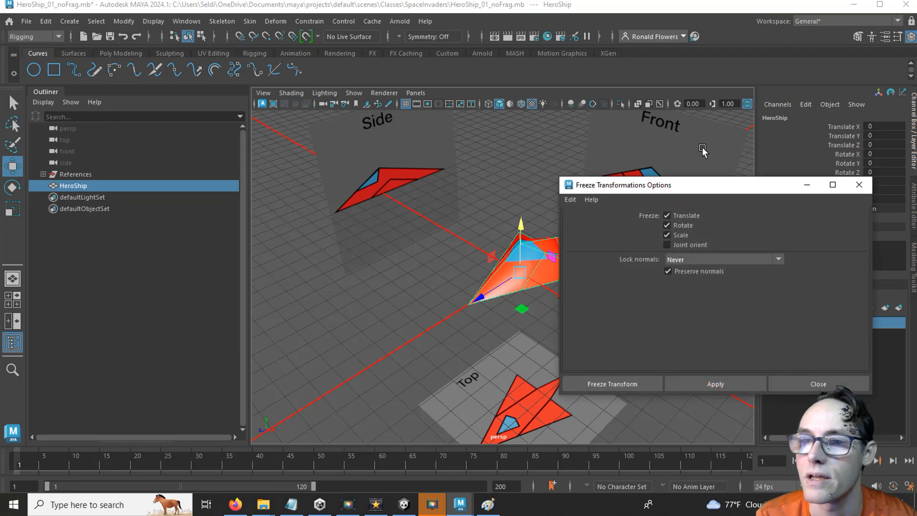
left_click_drag(675, 190, 245, 173)
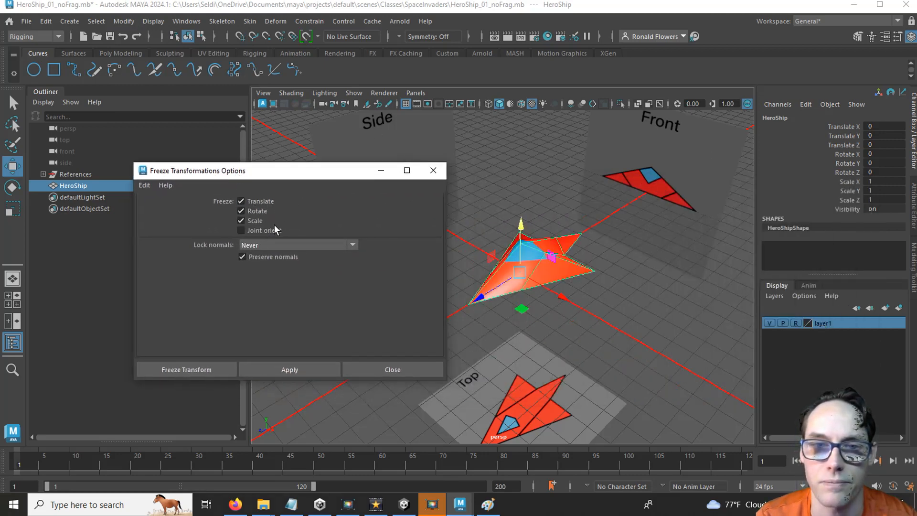
left_click(187, 370)
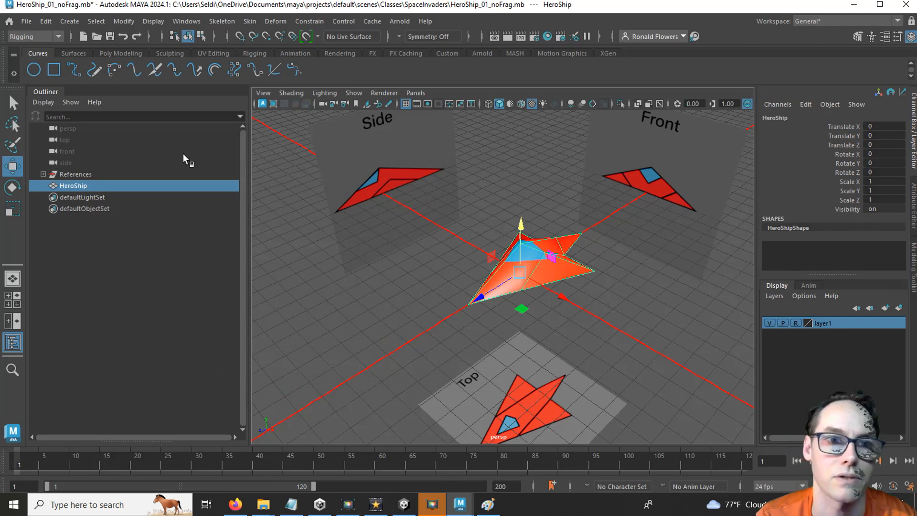
Step: Delete the HeroShip's construction history and save the scene
left_click(46, 22)
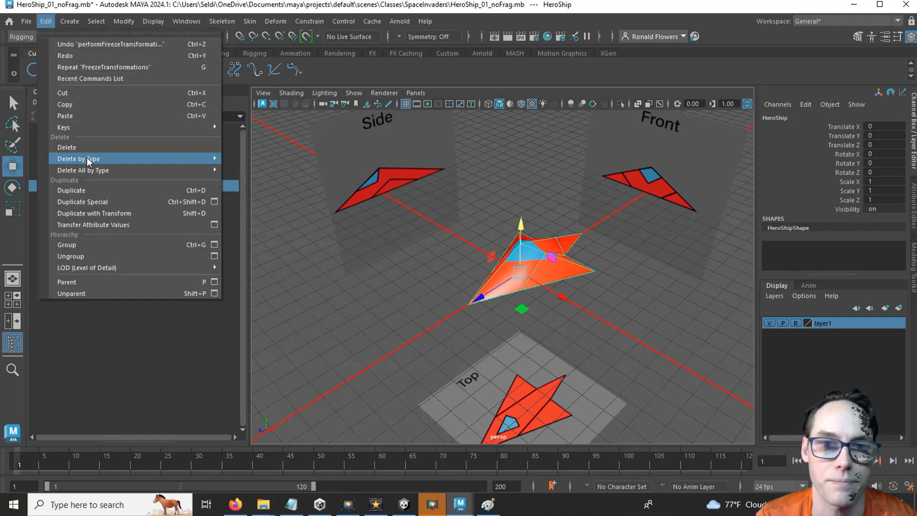
mouse_move(89, 160)
left_click(282, 160)
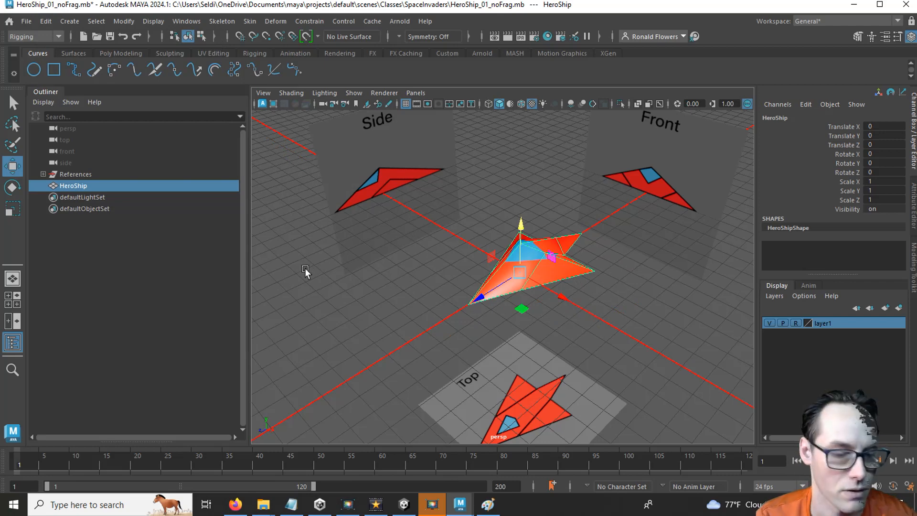
key("ctrl+s")
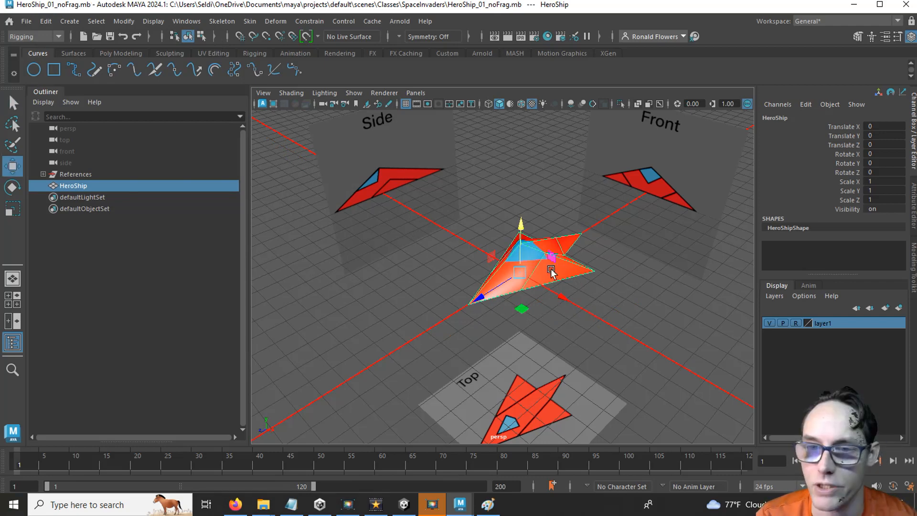
Step: Set up an export of the selected HeroShip with the file name sm_heroShip and the file type FBX export
right_click_drag(551, 271, 583, 148)
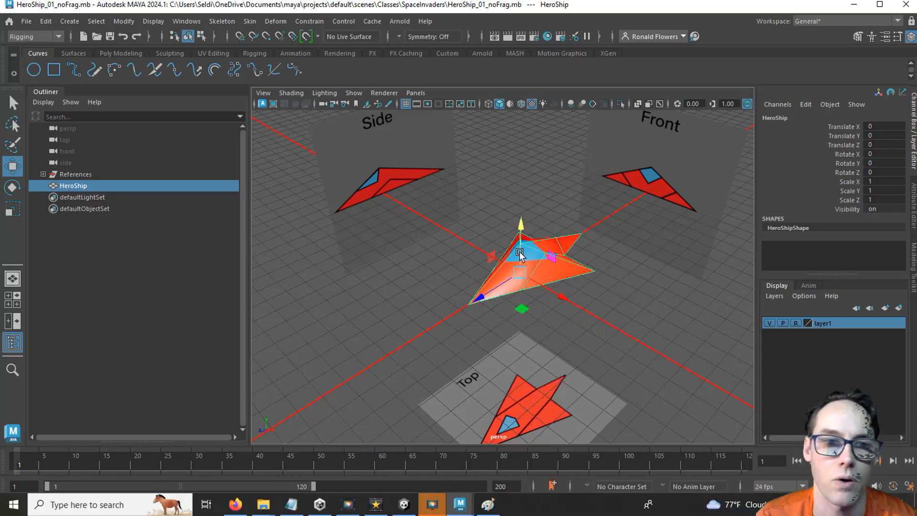
left_click(23, 19)
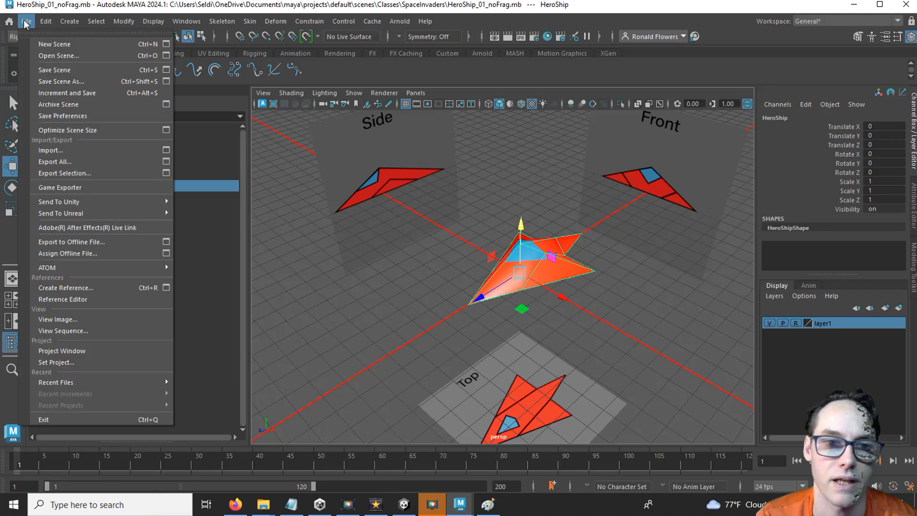
left_click(65, 174)
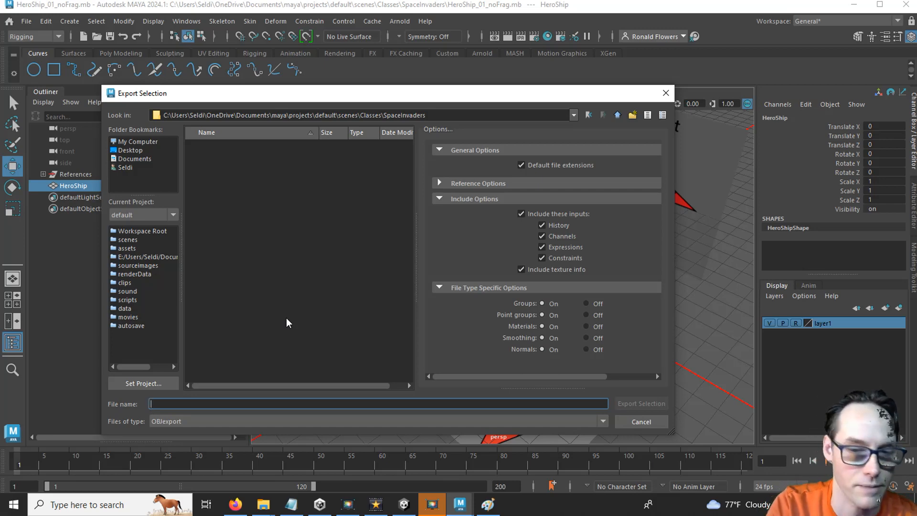
type("sm")
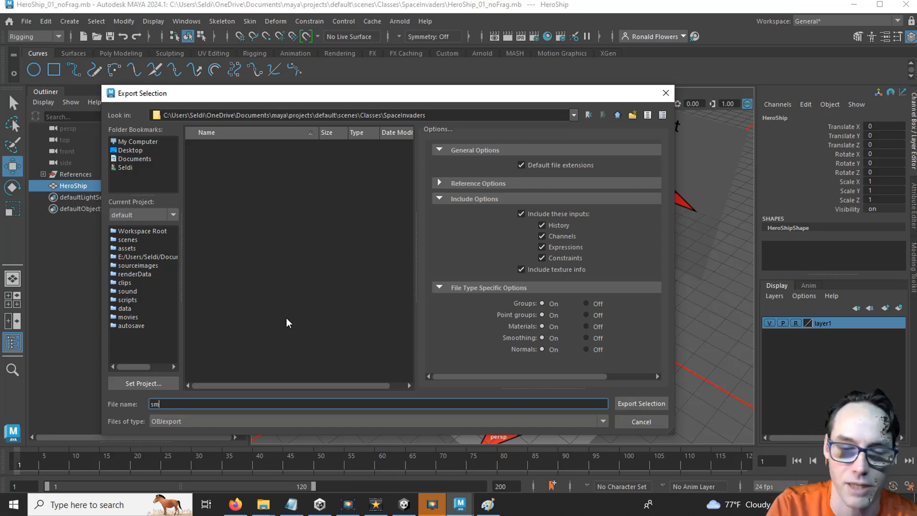
type("_")
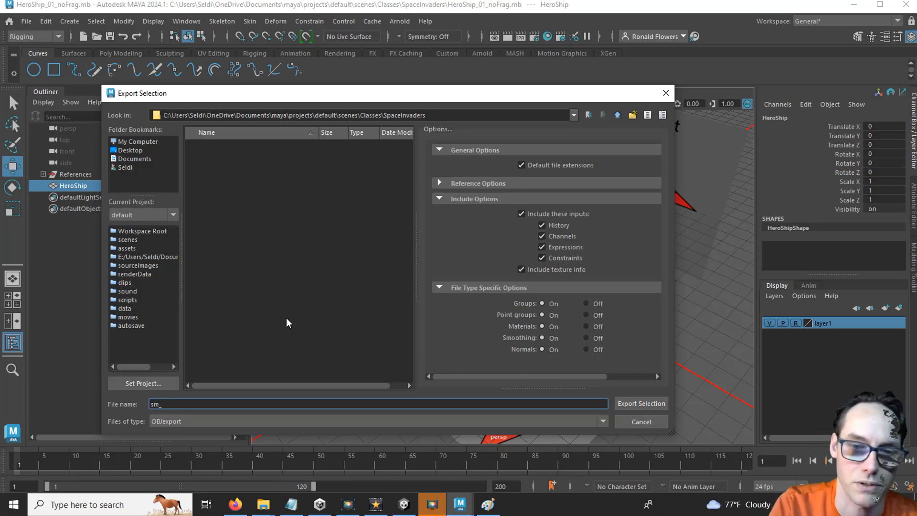
type("heroShip")
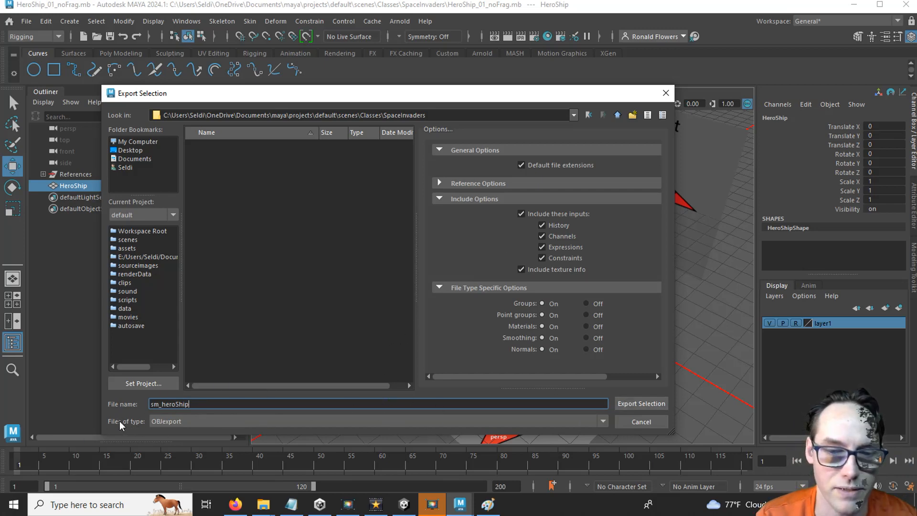
left_click(195, 423)
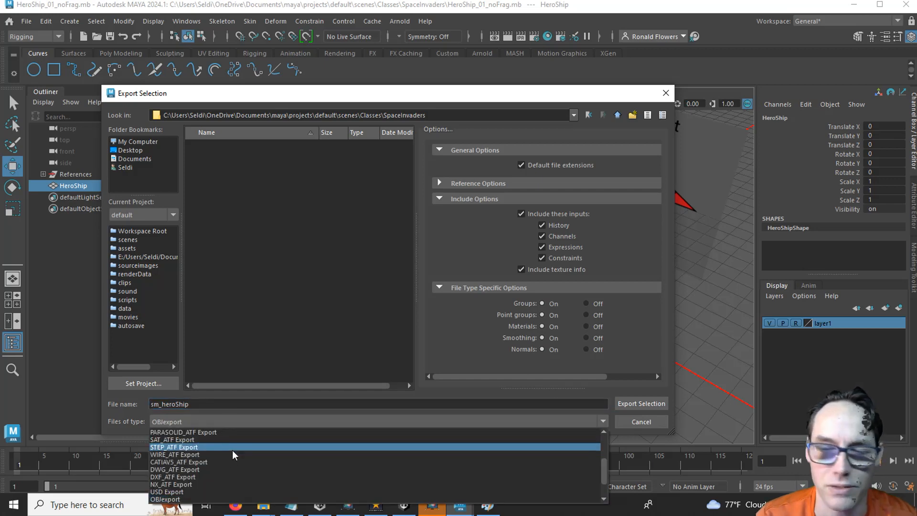
scroll(232, 450, "down", 2)
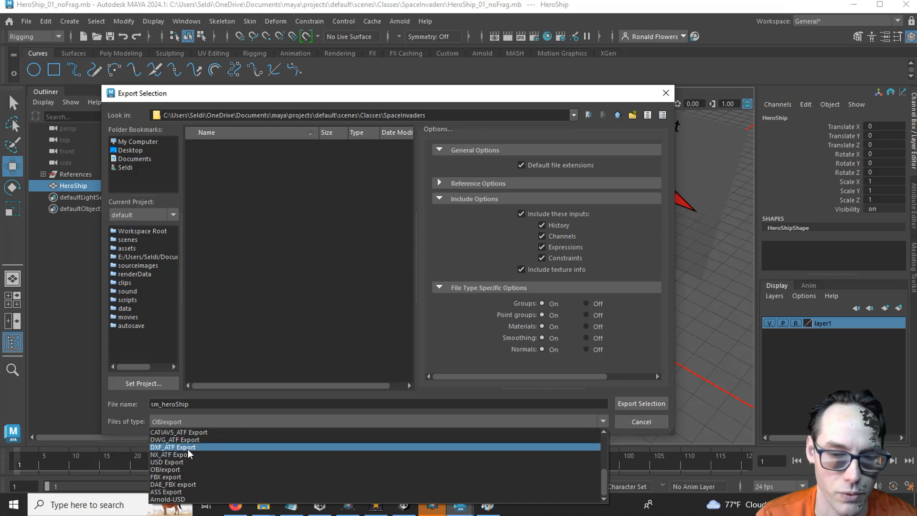
left_click(174, 481)
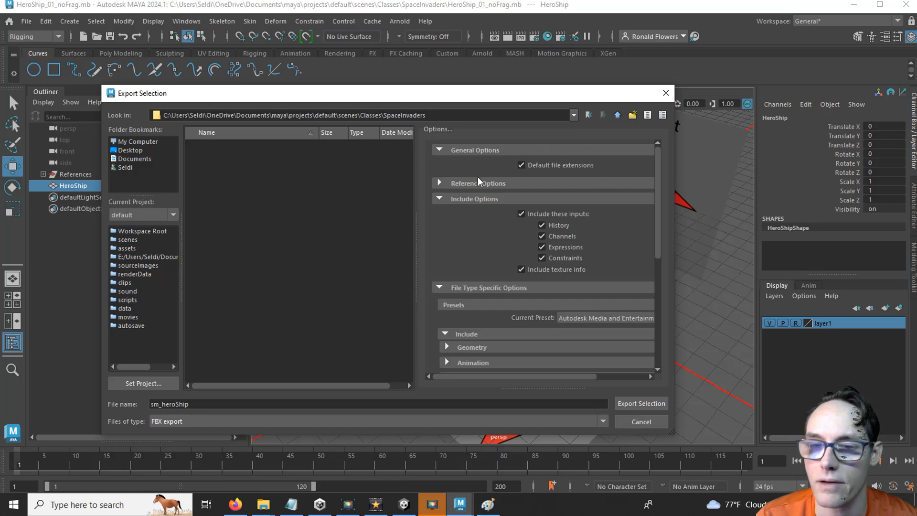
Step: Collapse the General, Include, File Type Specific and Thumbnail/Playblast sections of the export options
left_click(439, 200)
left_click(440, 183)
left_click(440, 183)
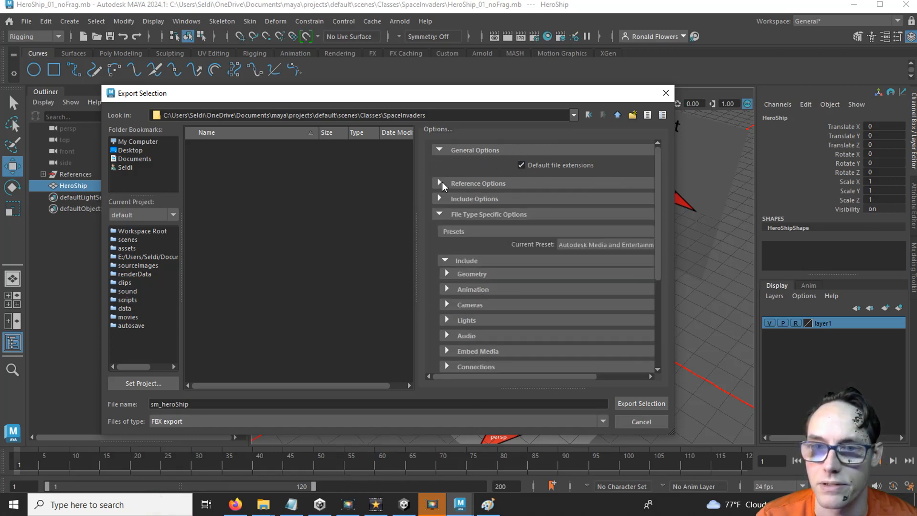
left_click(439, 215)
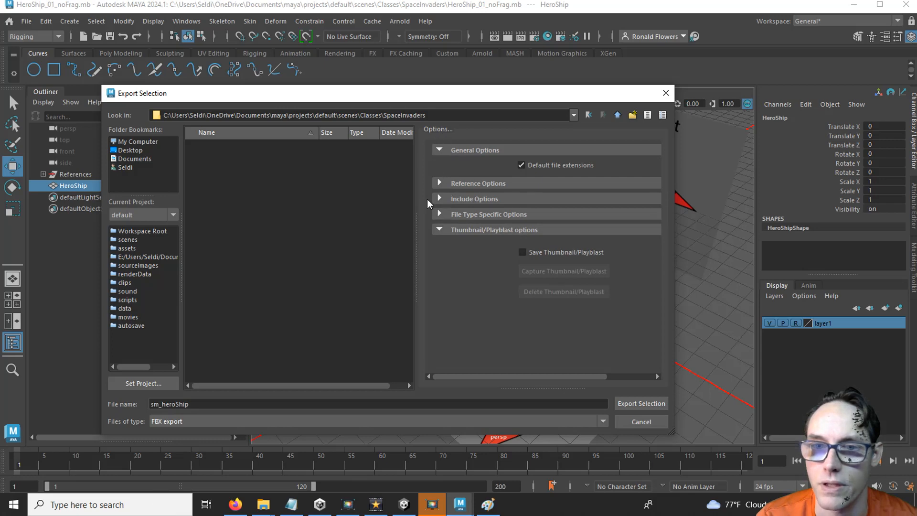
left_click(439, 230)
left_click(442, 150)
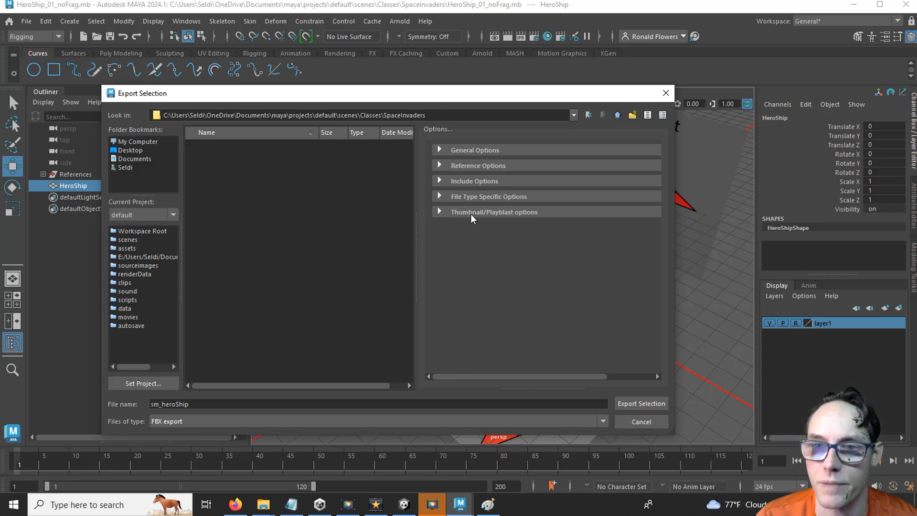
Step: Enable Smoothing Groups in the geometry settings of the FBX file type specific options
left_click(437, 196)
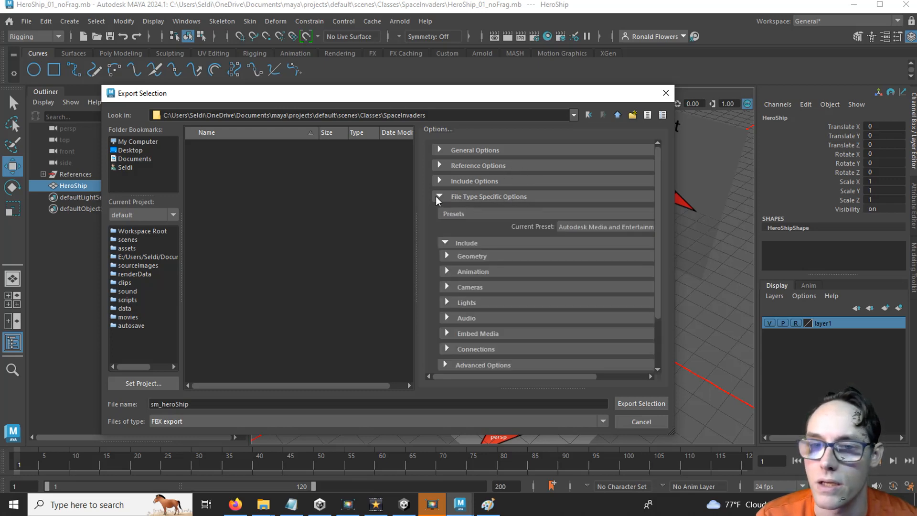
left_click(451, 256)
scroll(484, 258, "down", 2)
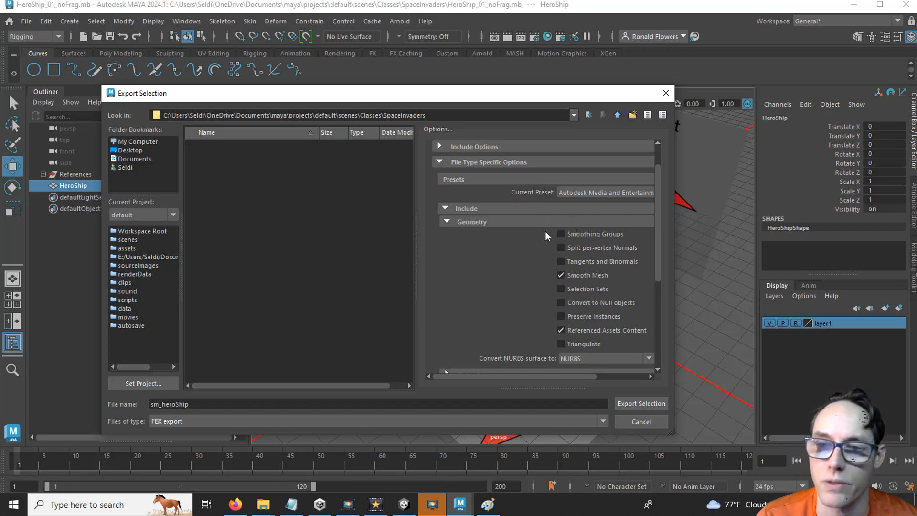
left_click(561, 234)
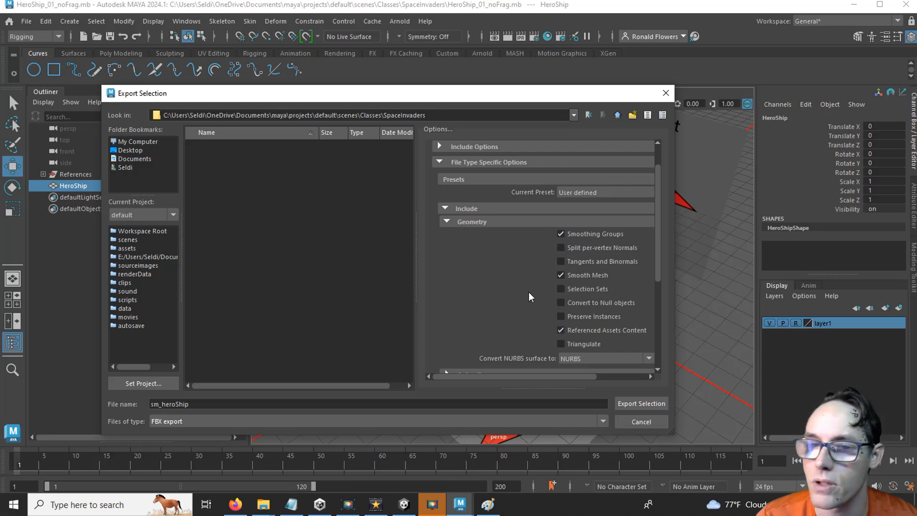
left_click(447, 223)
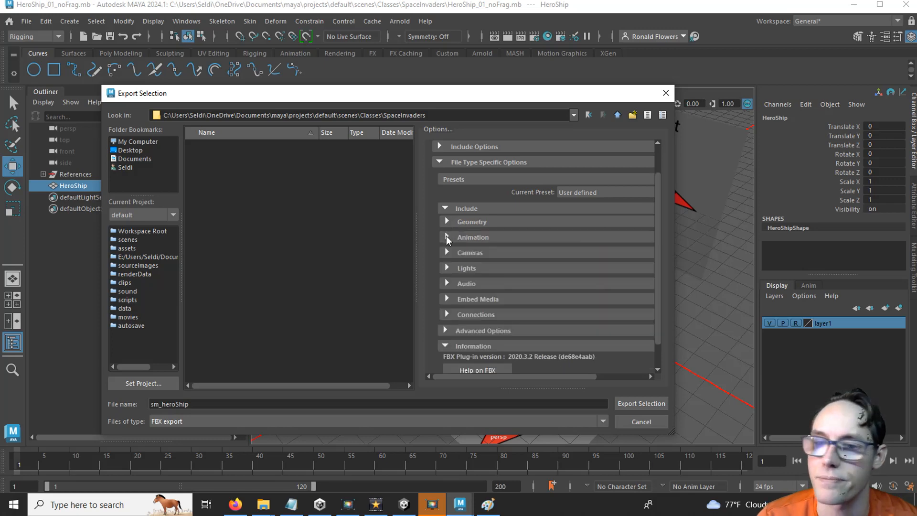
Step: Turn off Animation in the FBX options and export the selected HeroShip
left_click(448, 238)
scroll(475, 254, "down", 3)
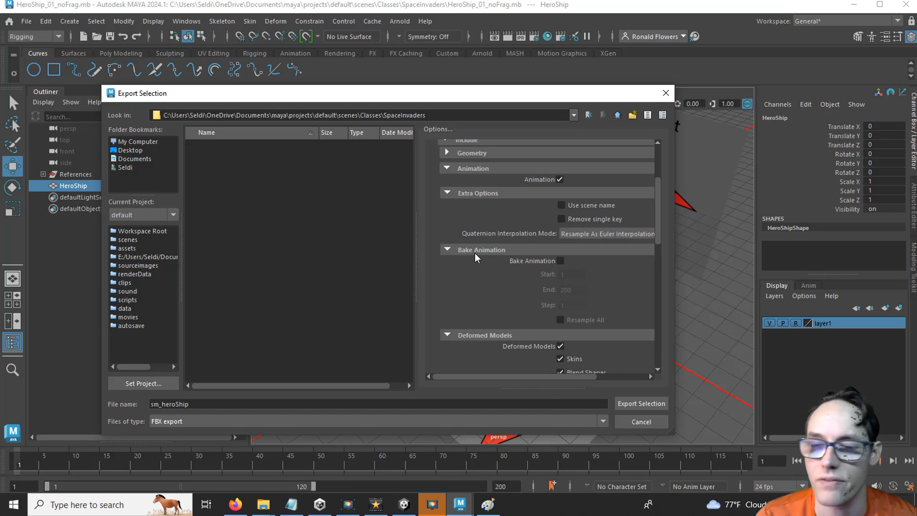
left_click(560, 179)
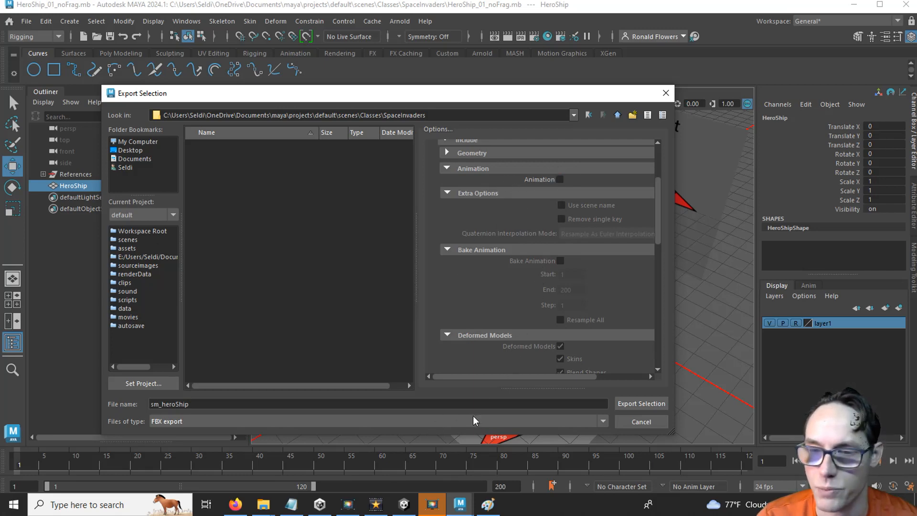
left_click(661, 406)
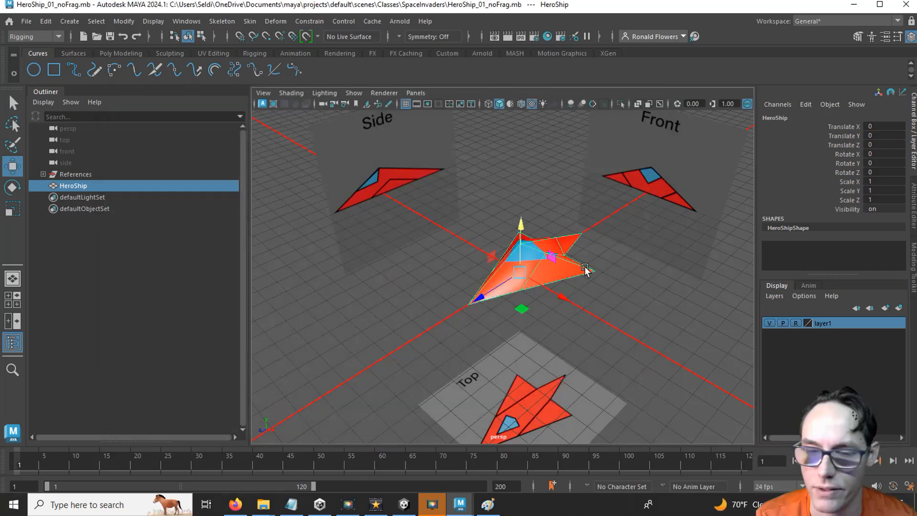
Step: Switch to the Unity project and create a folder named StaticMeshes in Assets
left_click(404, 504)
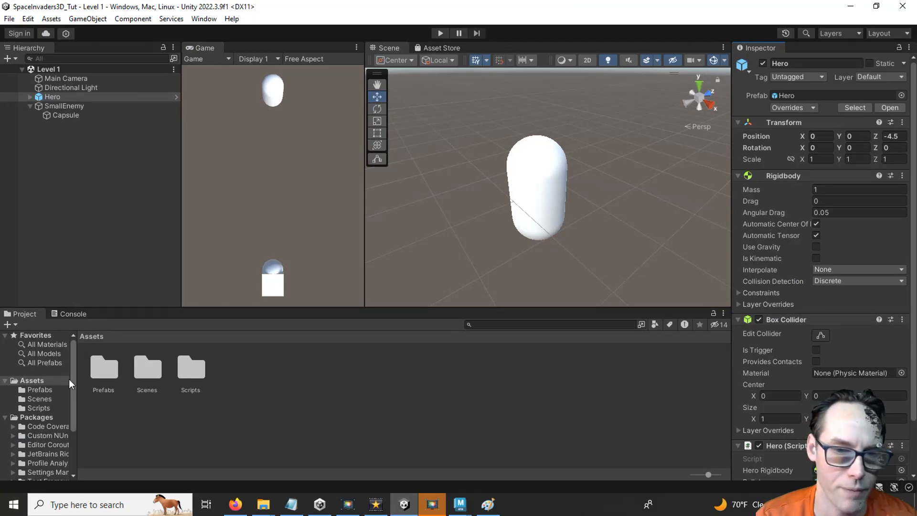
left_click(46, 380)
right_click(46, 378)
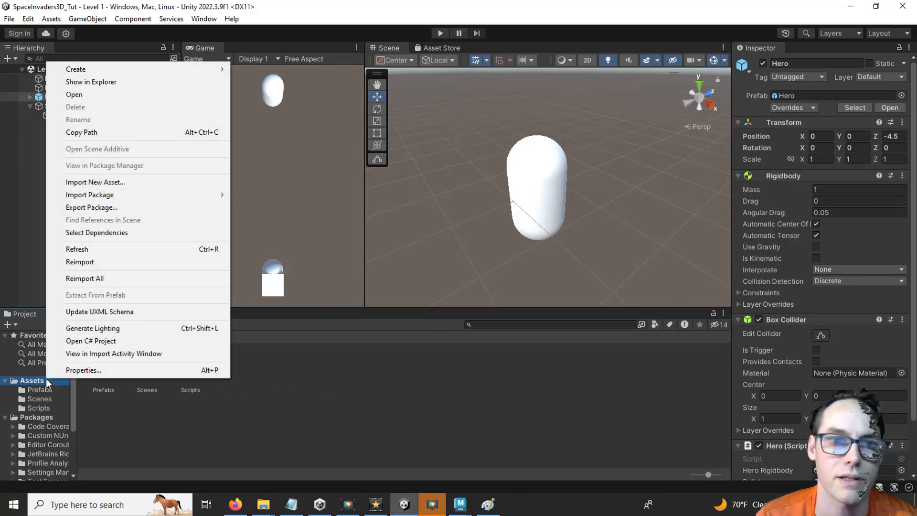
mouse_move(114, 69)
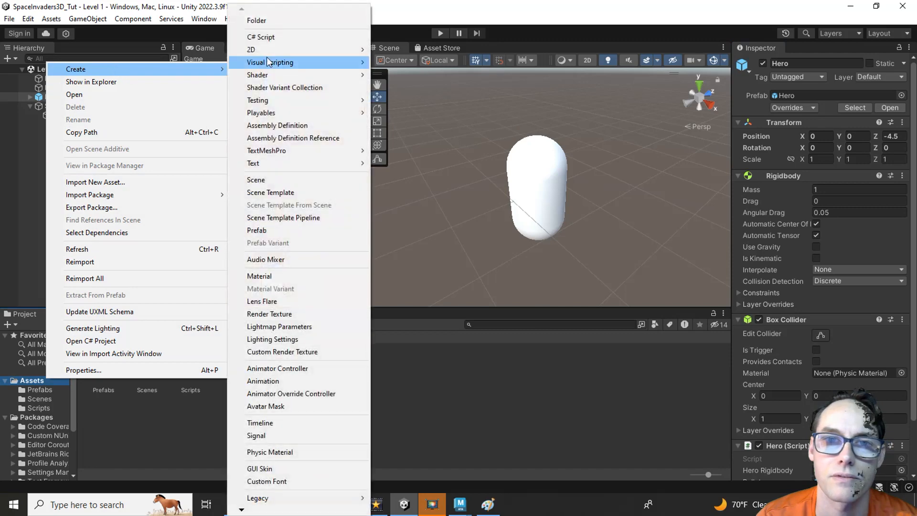
left_click(271, 19)
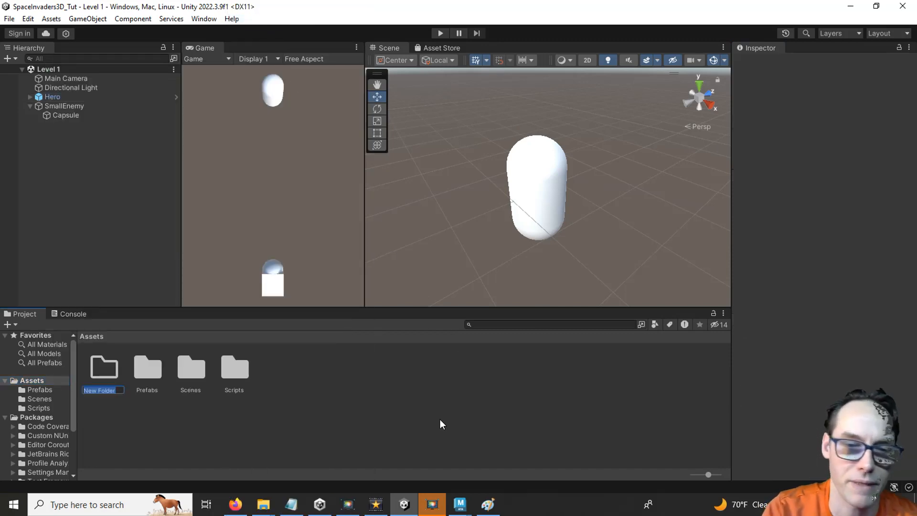
type("StaticMeshes")
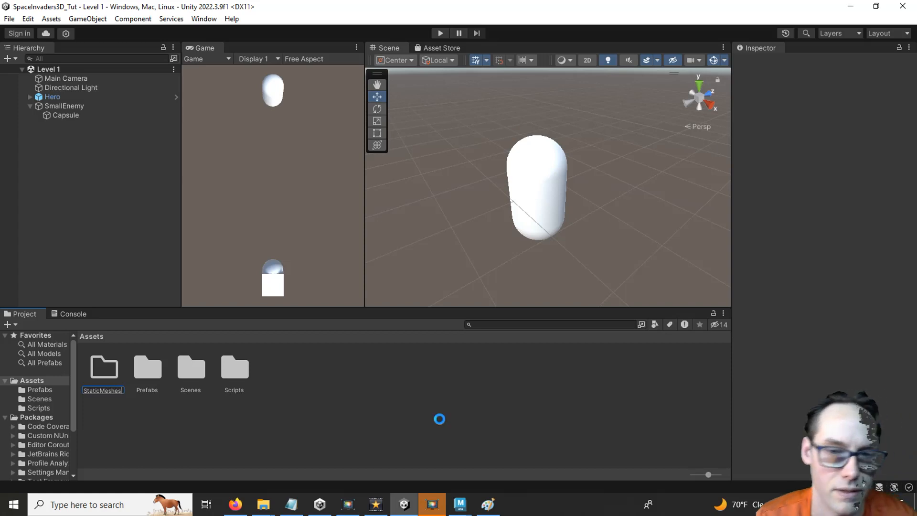
Step: Confirm the StaticMeshes folder name and create another folder named Materials in Assets
key("Return")
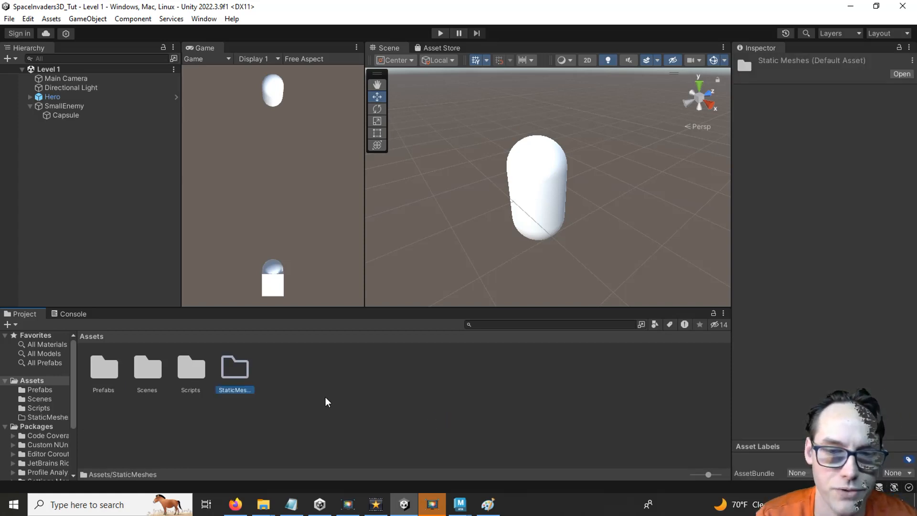
right_click(44, 378)
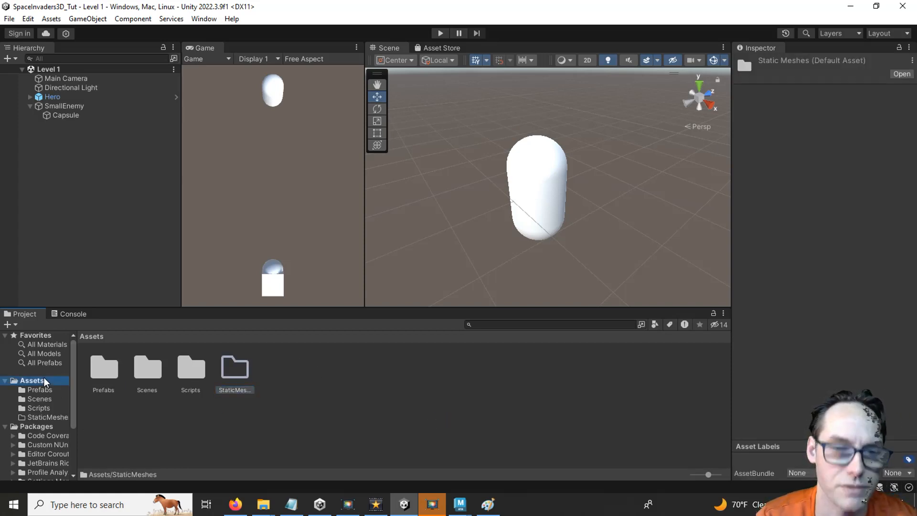
mouse_move(123, 70)
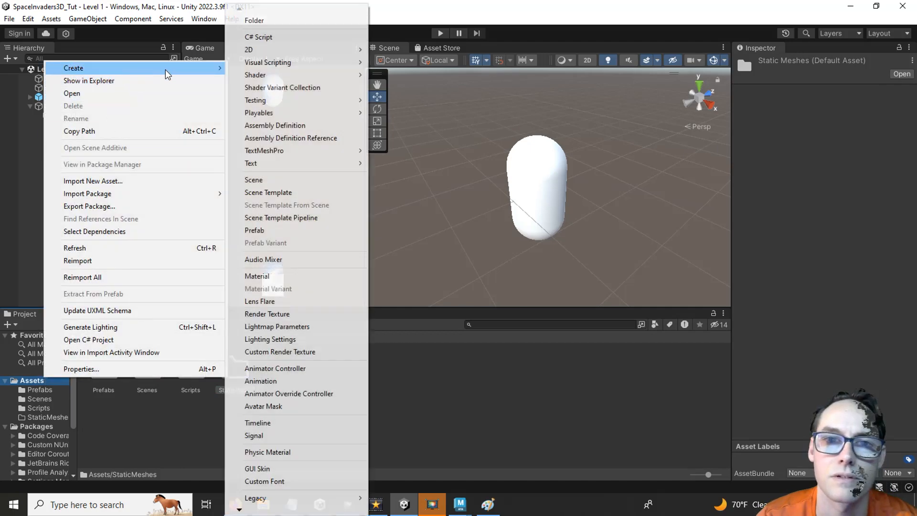
left_click(268, 20)
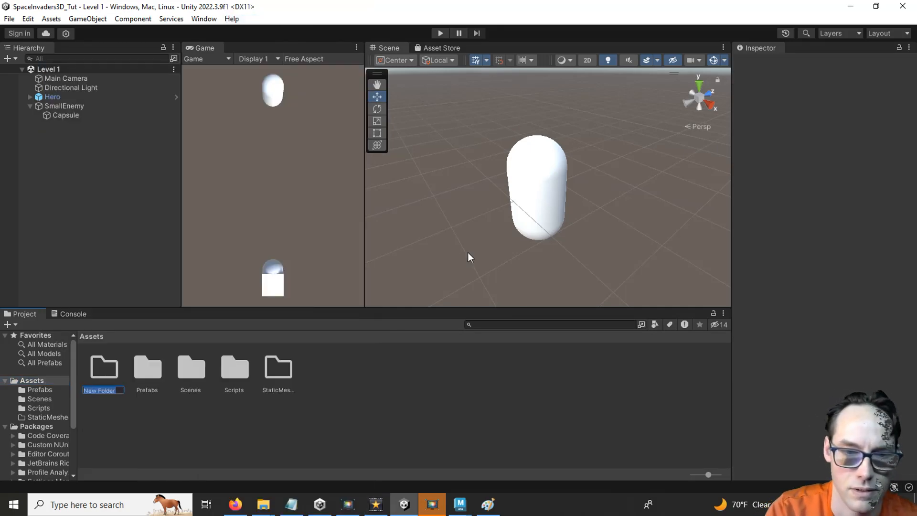
type("Materials")
key("Return")
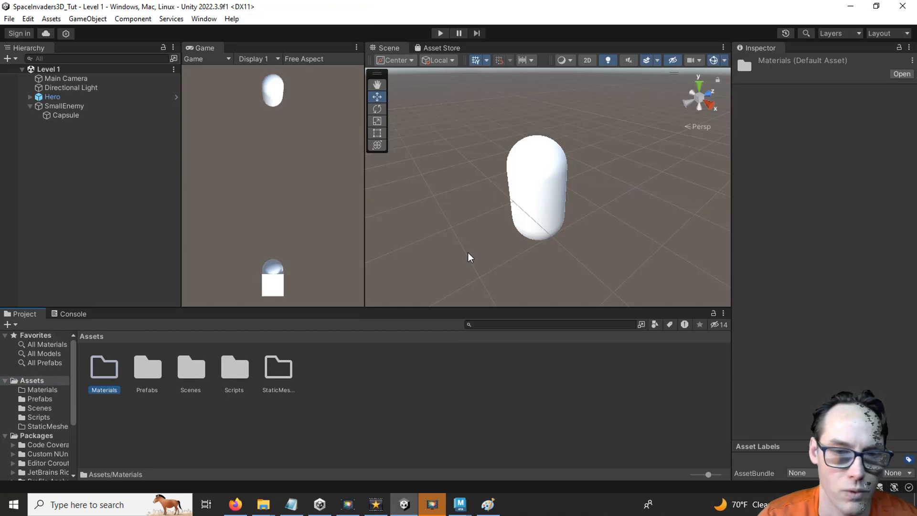
Step: Create a folder named Textures in Assets
right_click(42, 379)
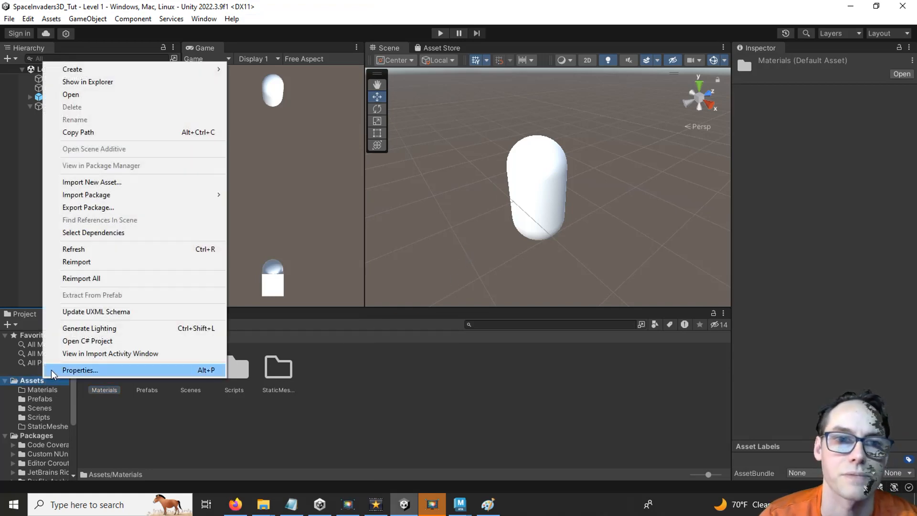
mouse_move(124, 70)
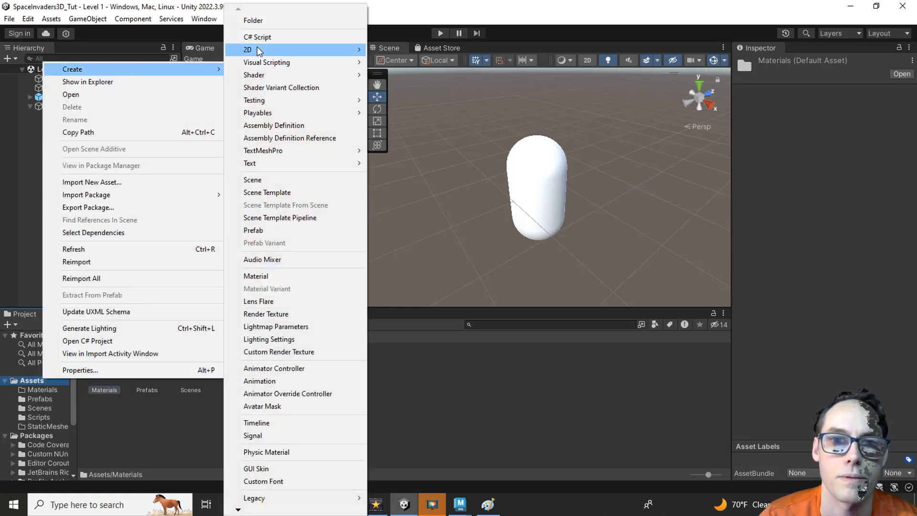
left_click(259, 25)
type("Textures")
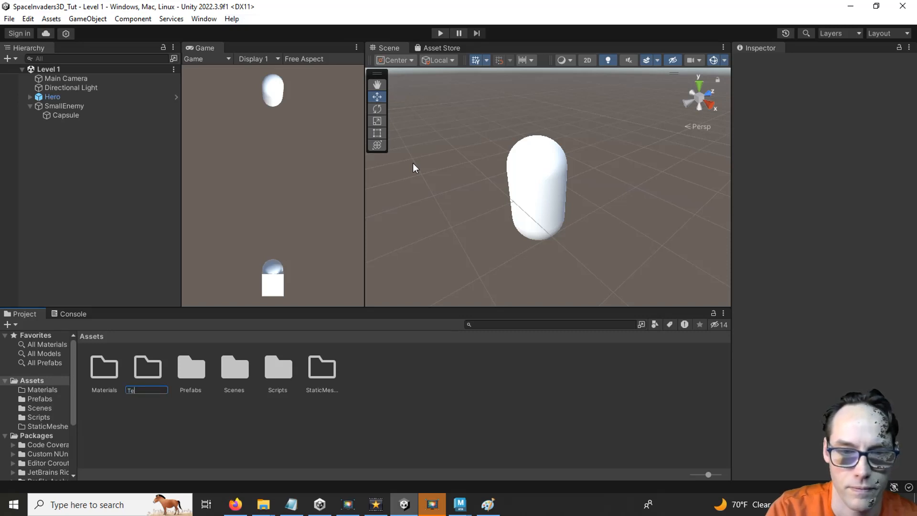
key("Return")
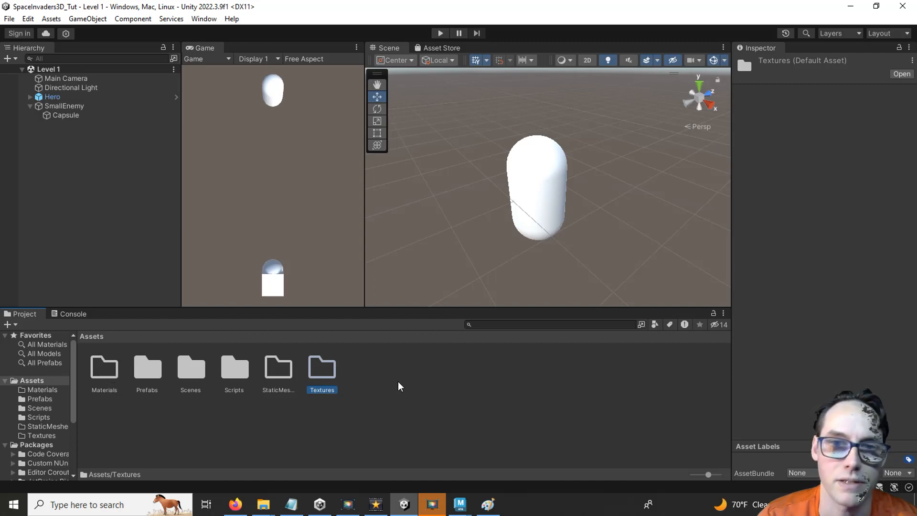
Step: Import the sm_heroShip file from the SpaceInvaders folder in File Explorer into Unity's StaticMeshes folder
key("alt+Tab")
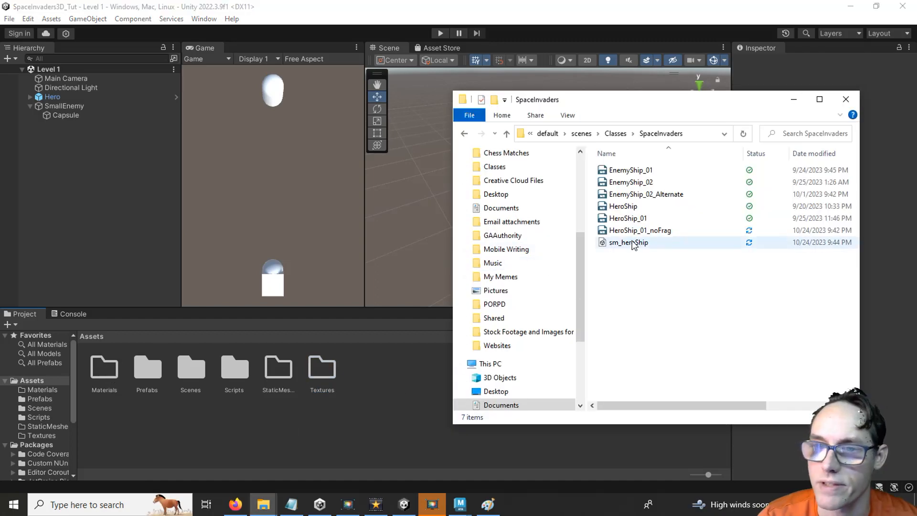
left_click_drag(634, 244, 387, 389)
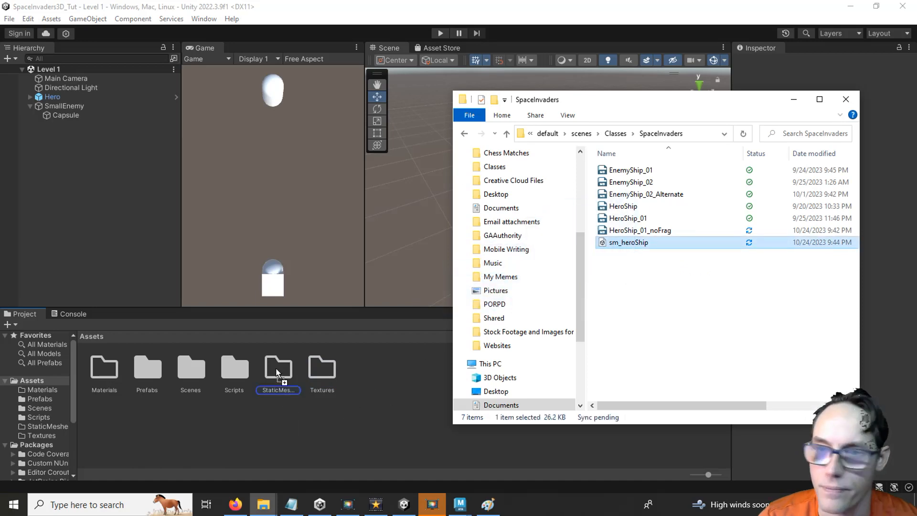
left_click_drag(277, 374, 278, 375)
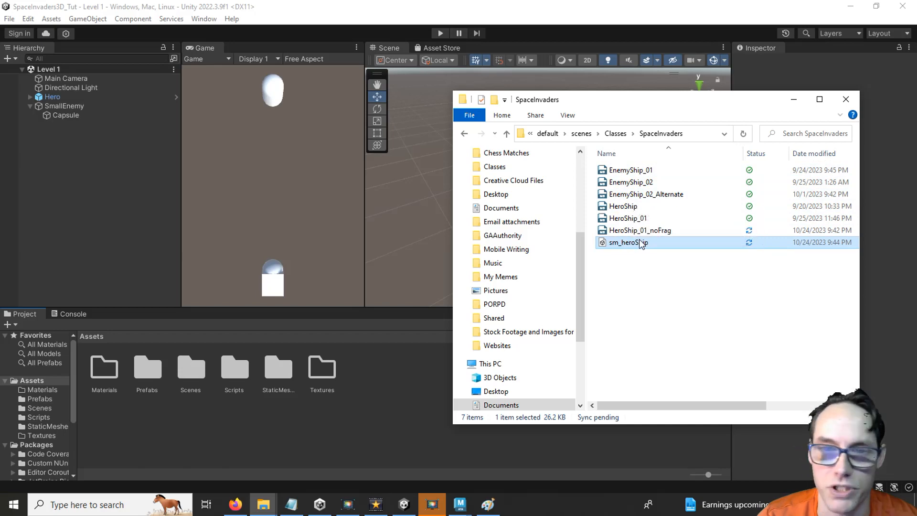
left_click(334, 421)
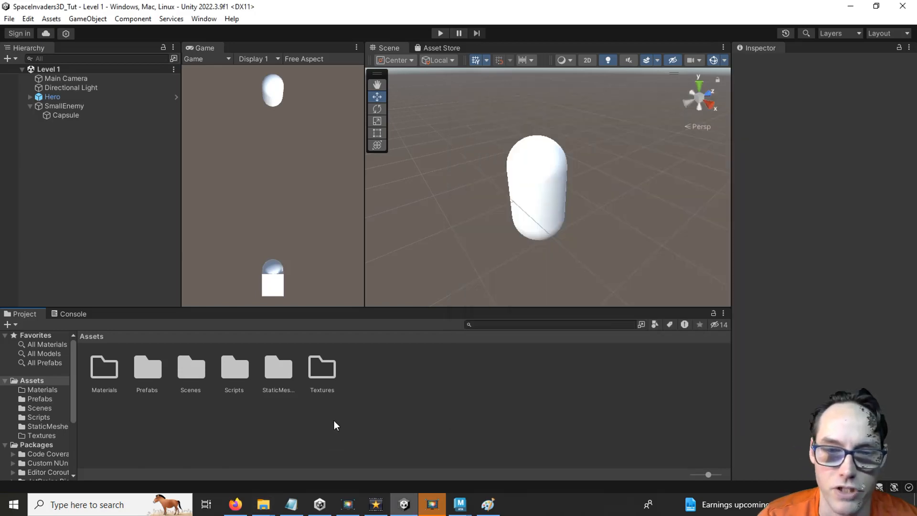
Step: Open the StaticMeshes folder and inspect the mesh and material contained in the imported sm_heroShip model
double_click(277, 369)
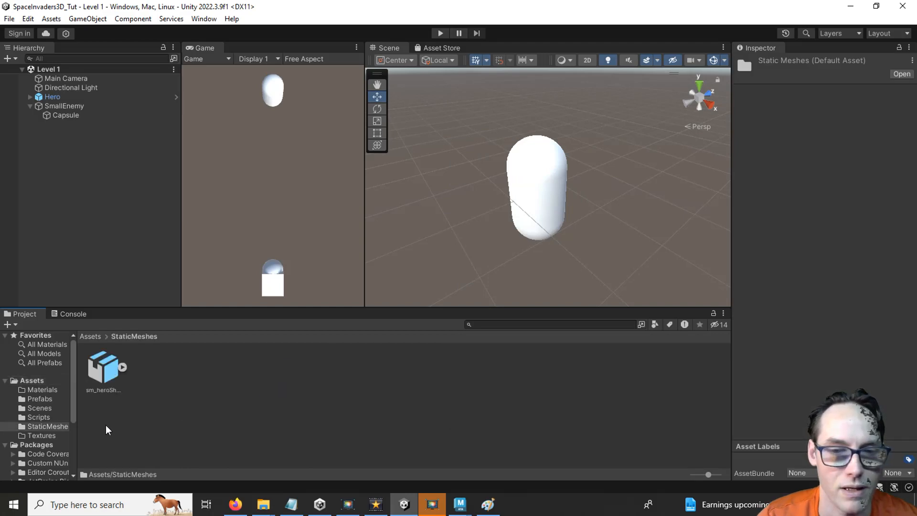
left_click(109, 373)
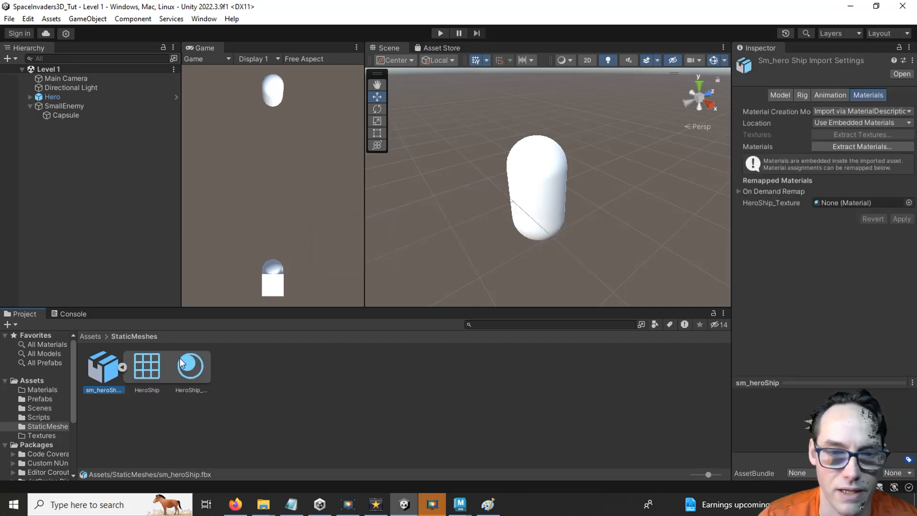
left_click(147, 368)
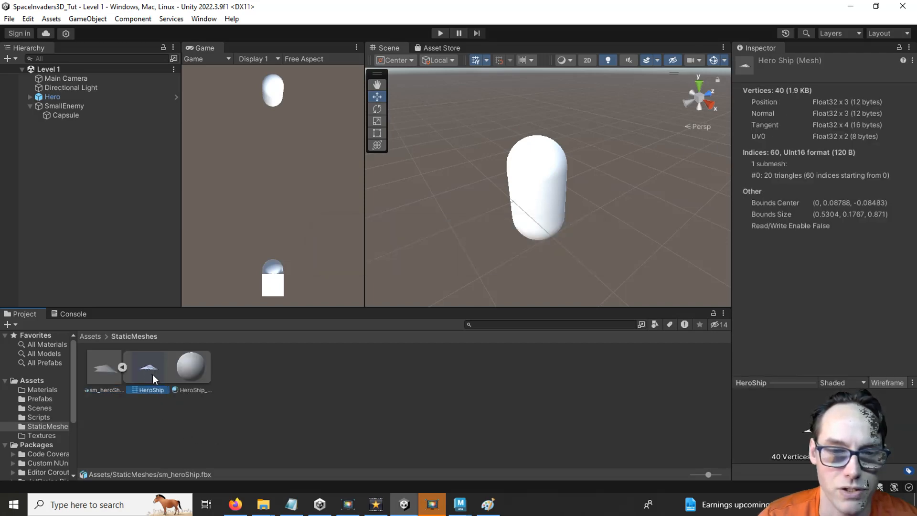
left_click(191, 367)
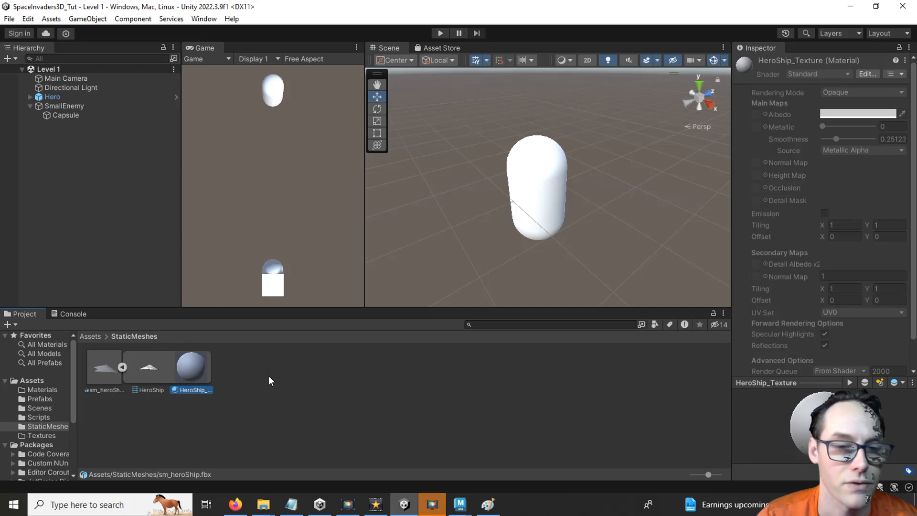
Step: Open the empty Textures folder, switch to Maya and look up the image file path behind HeroShip_Texture's color
left_click(50, 435)
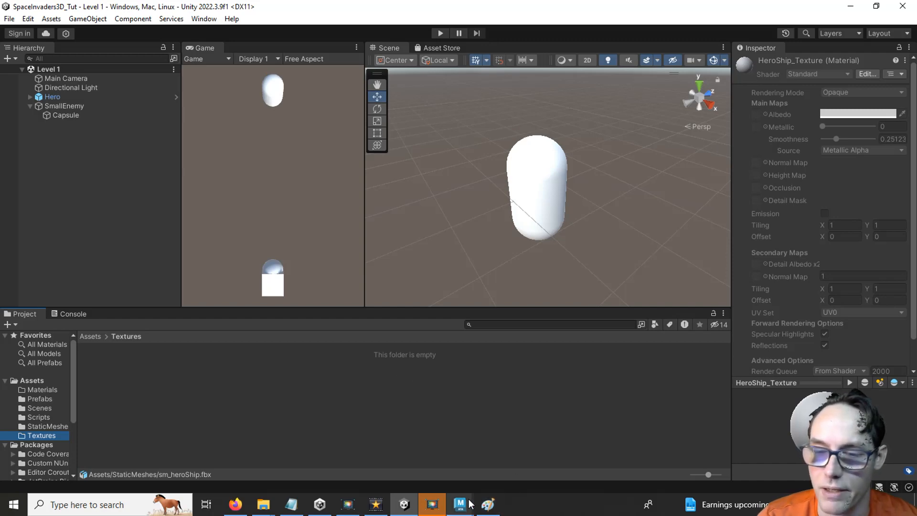
mouse_move(460, 505)
left_click(502, 461)
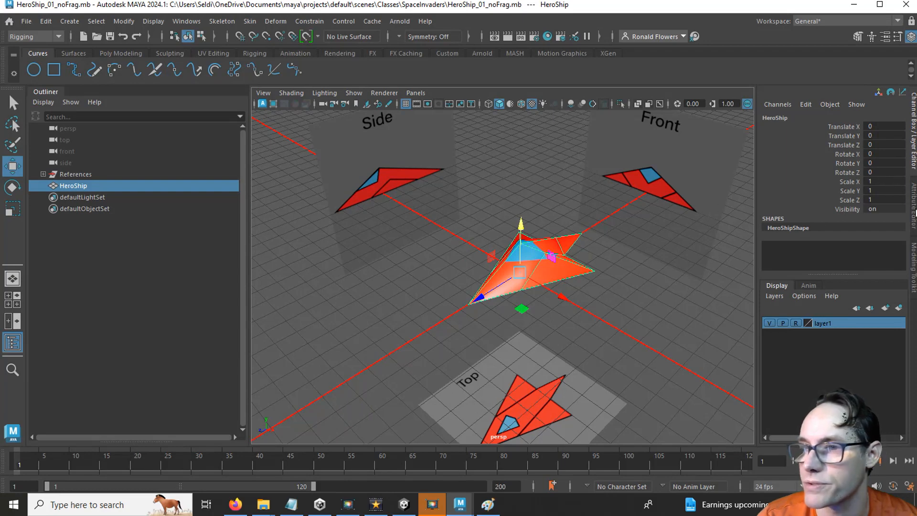
key("ctrl+a")
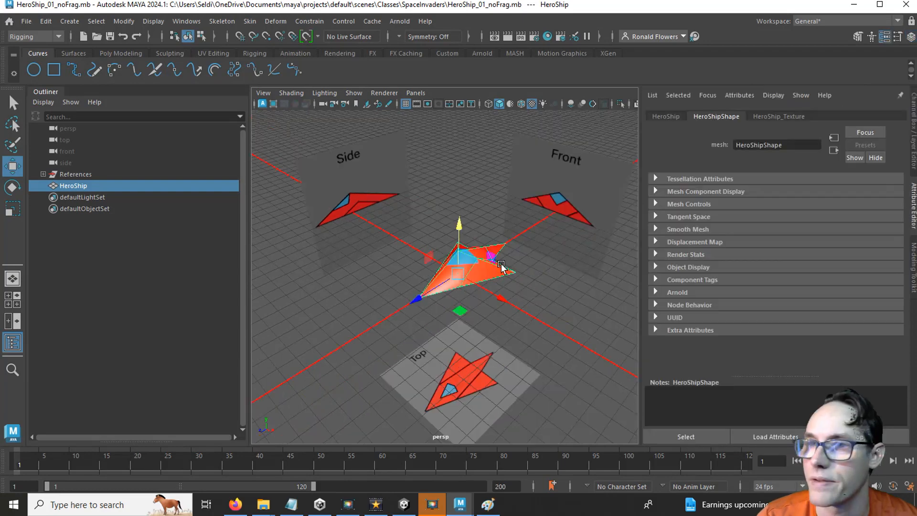
left_click(778, 117)
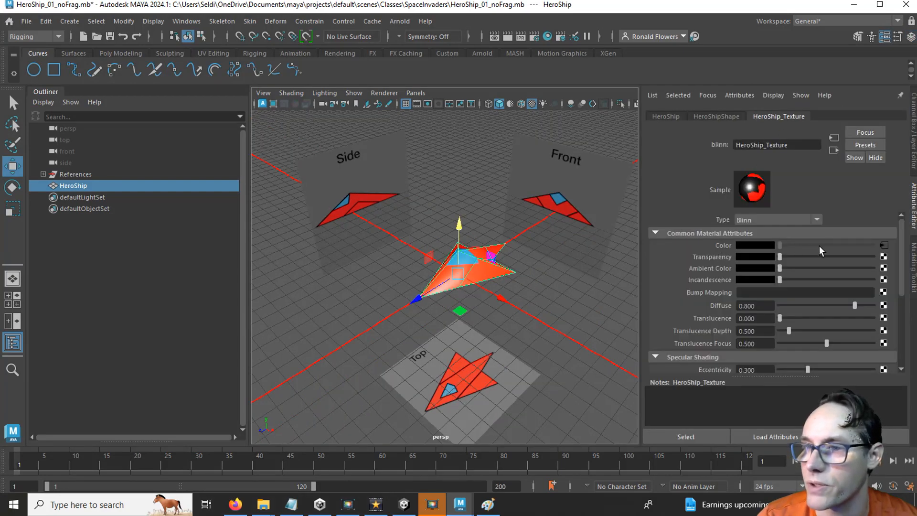
left_click(885, 245)
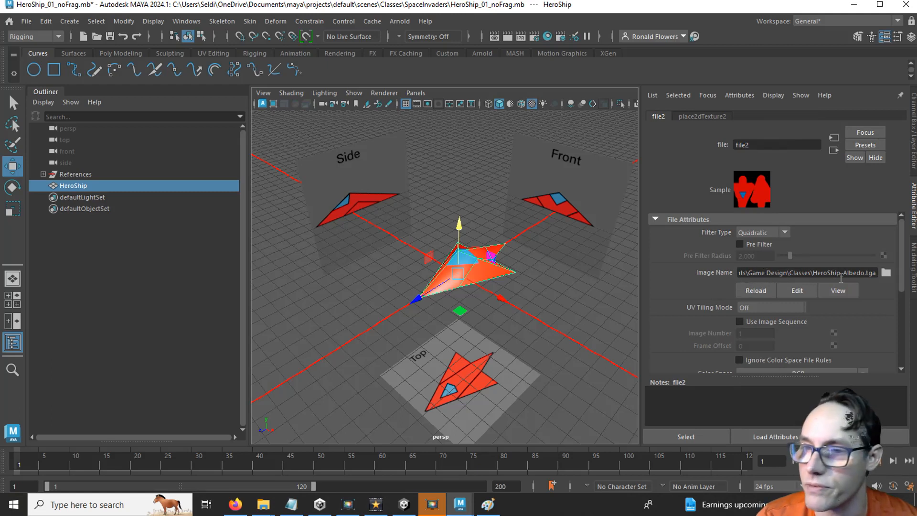
left_click_drag(752, 276, 898, 273)
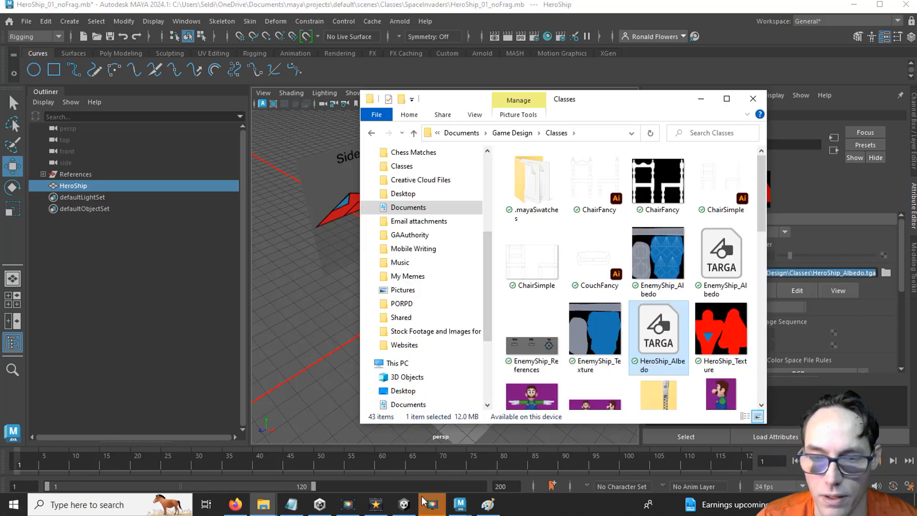
Step: Import HeroShip_Albedo.tga from the Game Design Classes folder in File Explorer into Unity's Textures folder
left_click(404, 505)
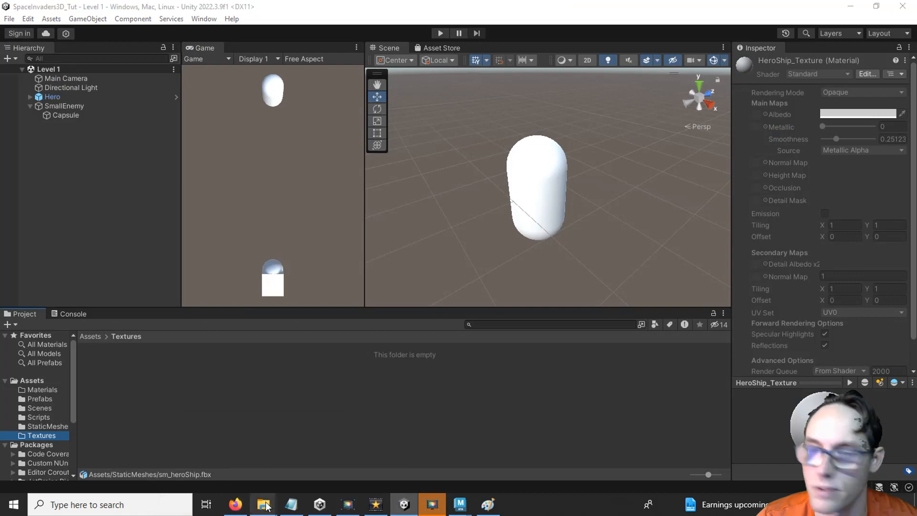
left_click(263, 504)
left_click_drag(659, 341, 237, 388)
Step: Inspect the imported HeroShip_Albedo texture and the model's embedded HeroShip_Texture material in StaticMeshes
left_click(106, 373)
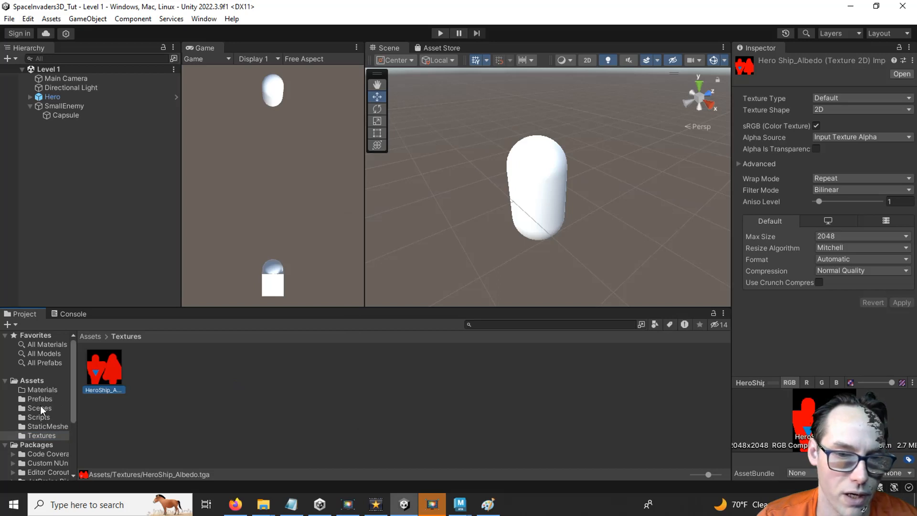
left_click(45, 426)
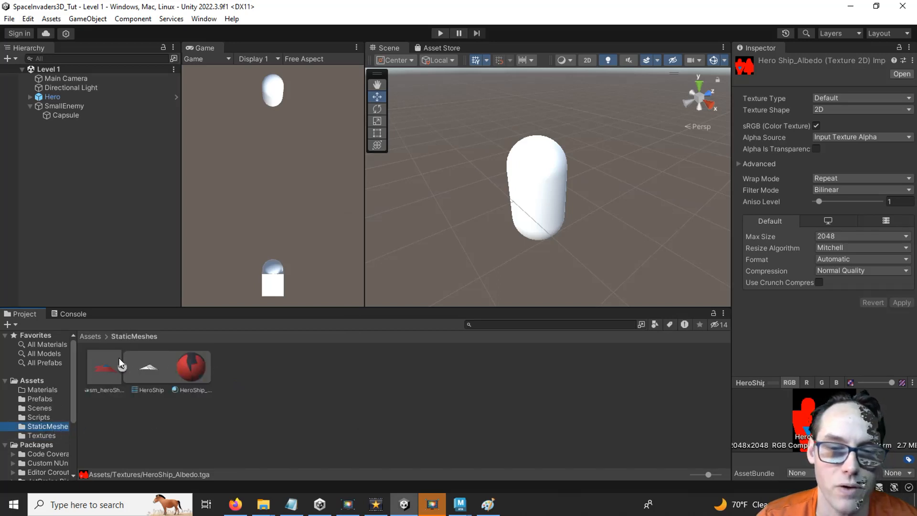
left_click(189, 373)
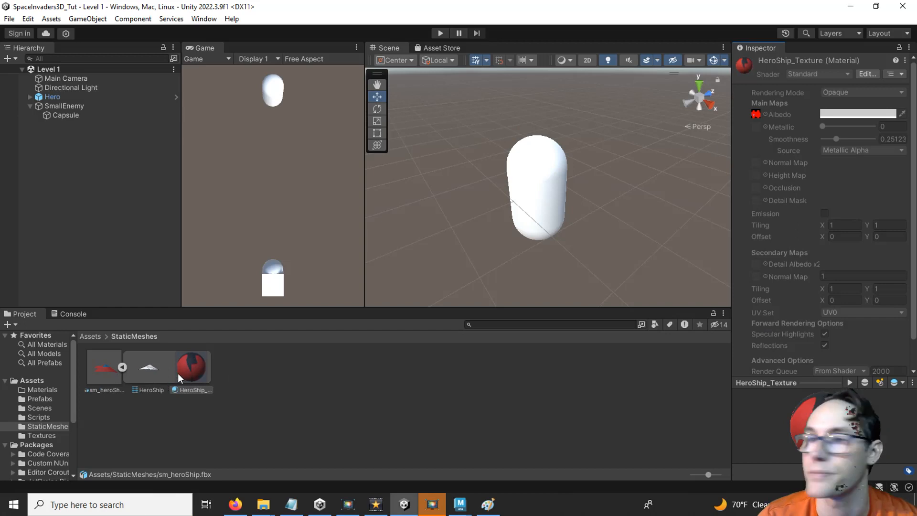
Step: Extract the sm_heroShip model's embedded materials into the Assets/Materials folder
left_click(104, 369)
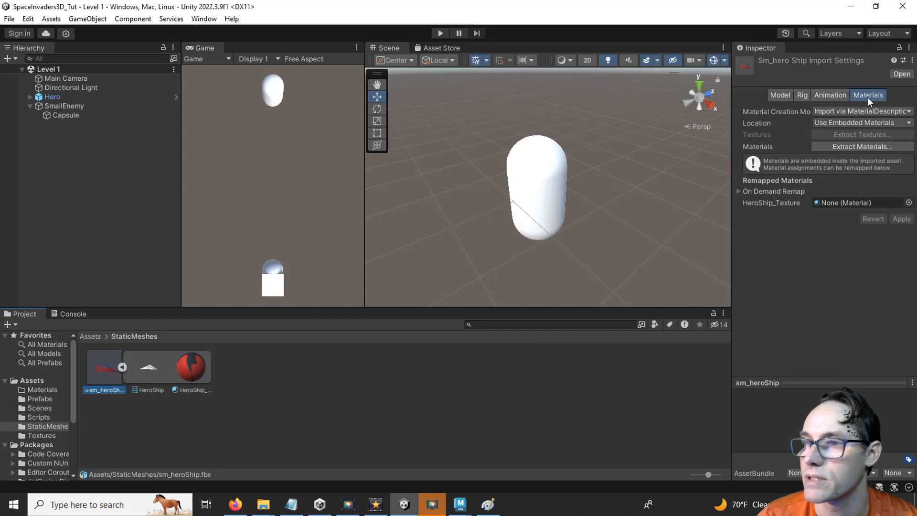
left_click(842, 148)
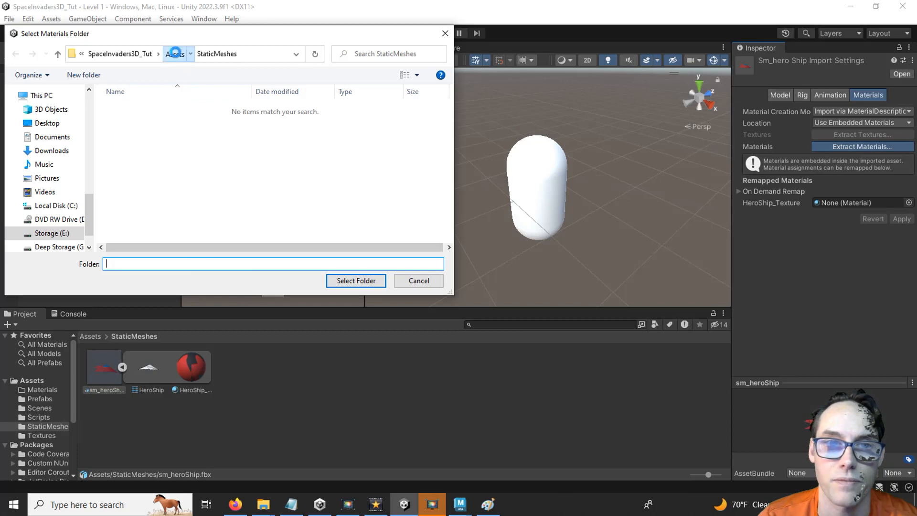
left_click(176, 54)
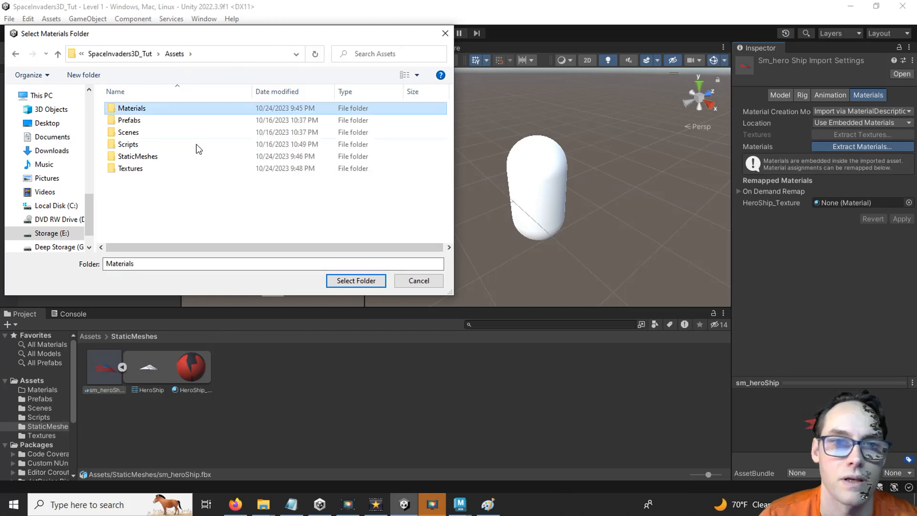
left_click(154, 109)
left_click(176, 110)
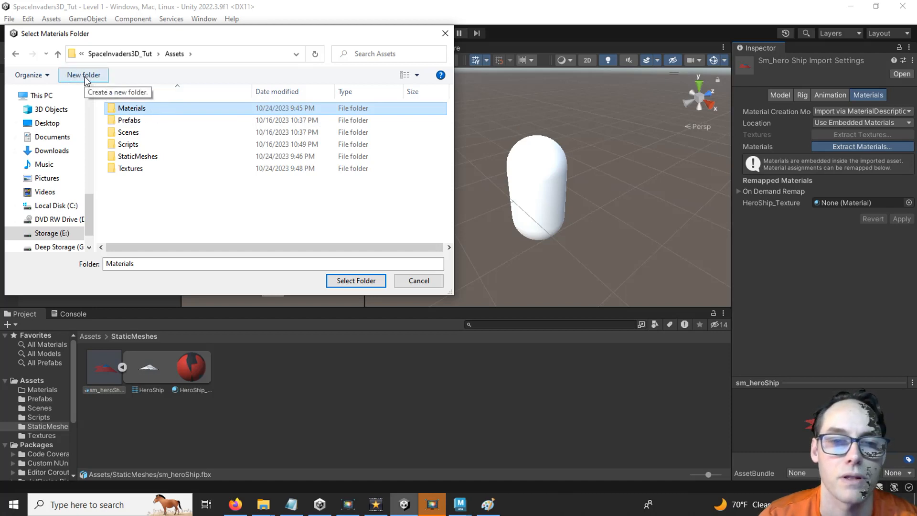
left_click(347, 279)
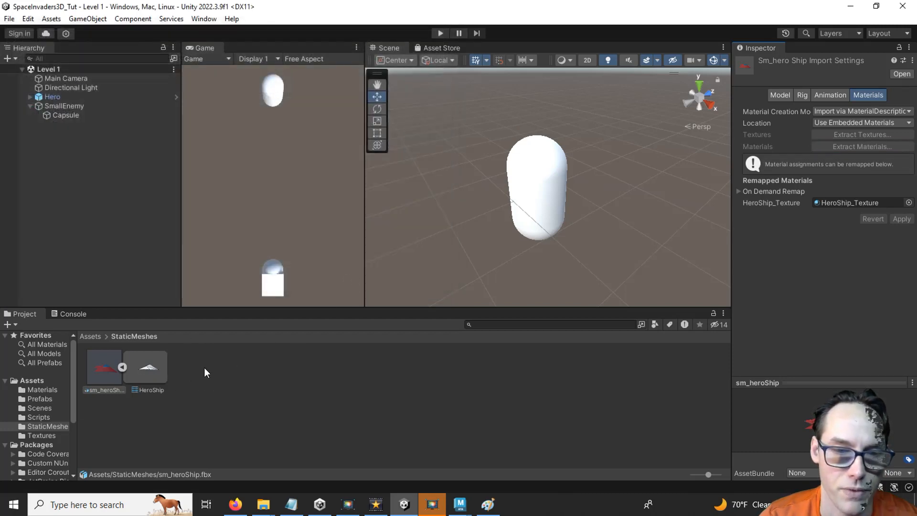
Step: Inspect the extracted HeroShip_Texture material in the Materials folder and open the Prefabs folder
left_click(45, 390)
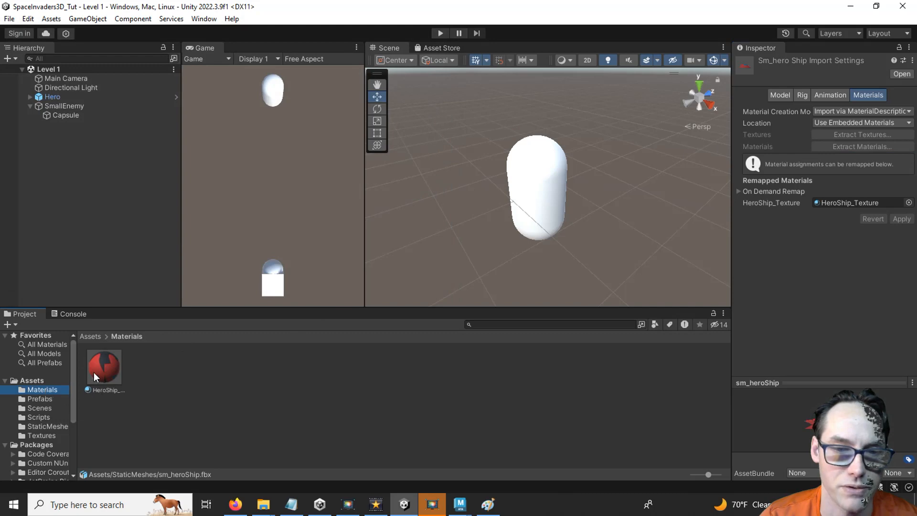
left_click(106, 367)
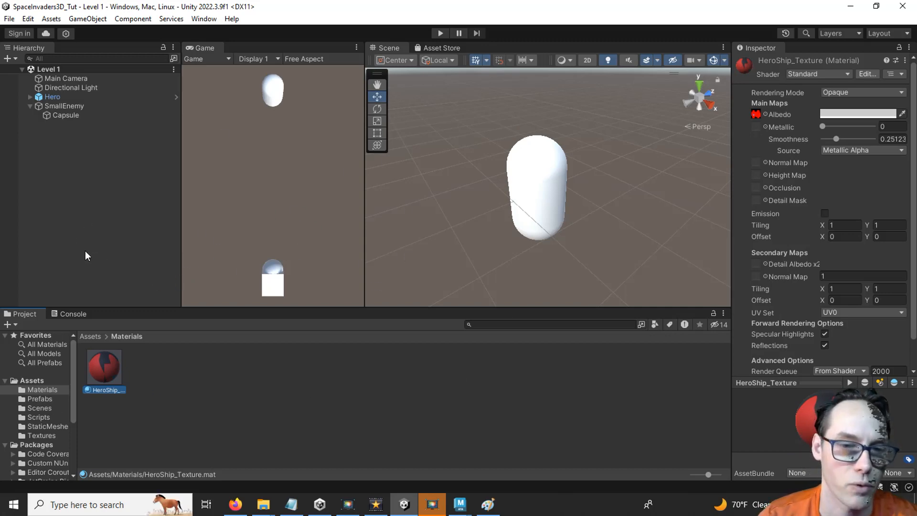
left_click(37, 399)
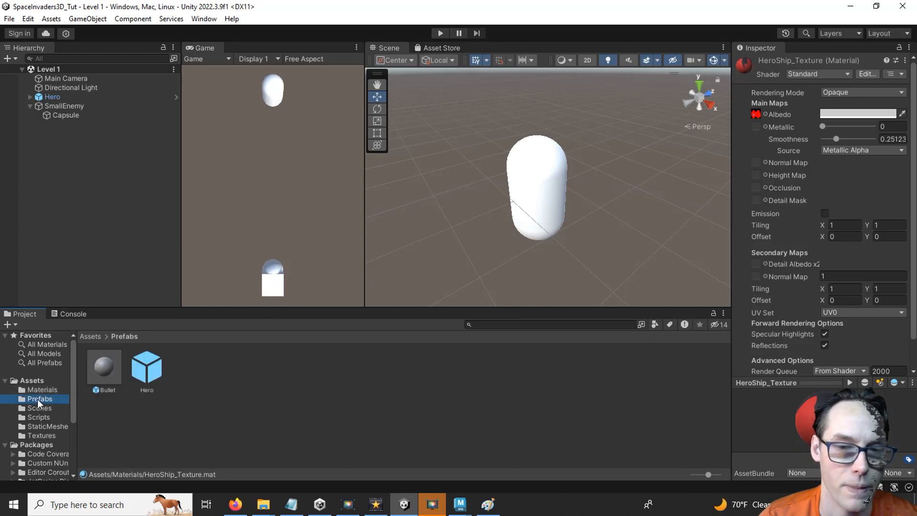
Step: Open the Hero prefab for editing and rearrange the layout, docking the Scene view with the Game view and closing the Asset Store
double_click(152, 363)
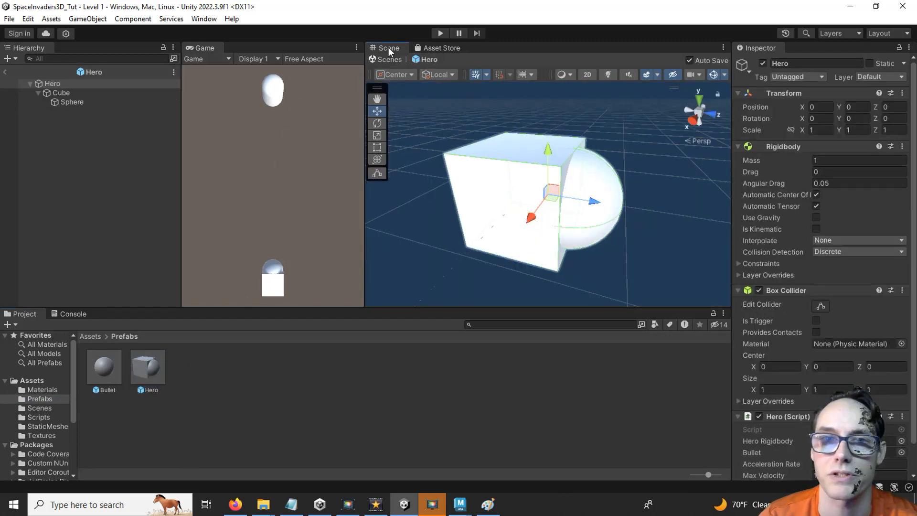
left_click_drag(388, 47, 242, 54)
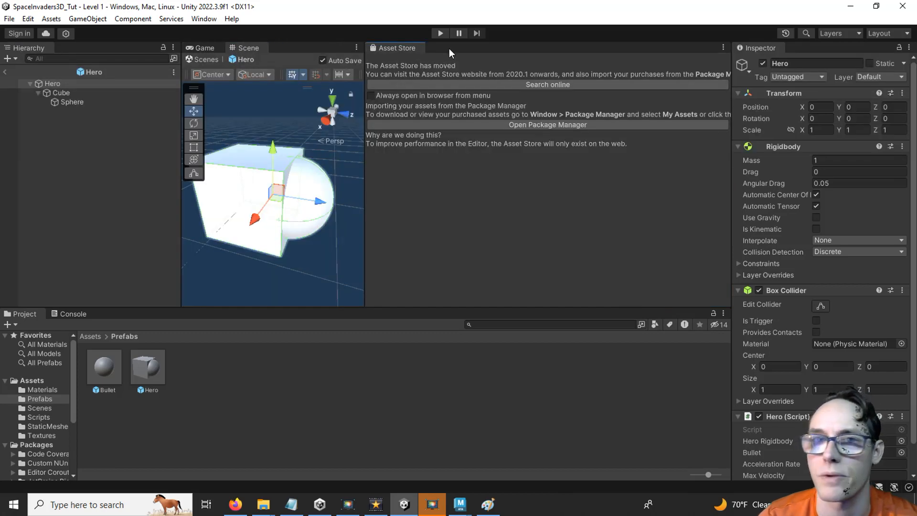
left_click_drag(393, 48, 485, 212)
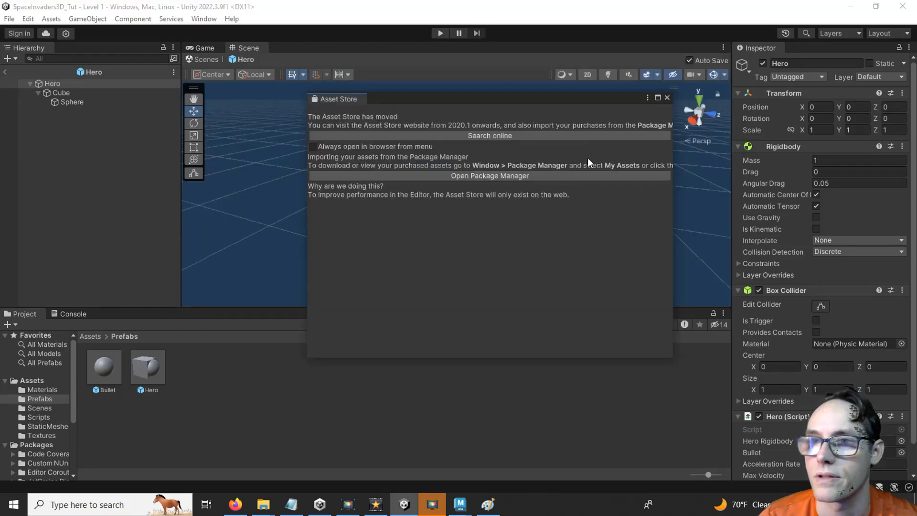
left_click(668, 98)
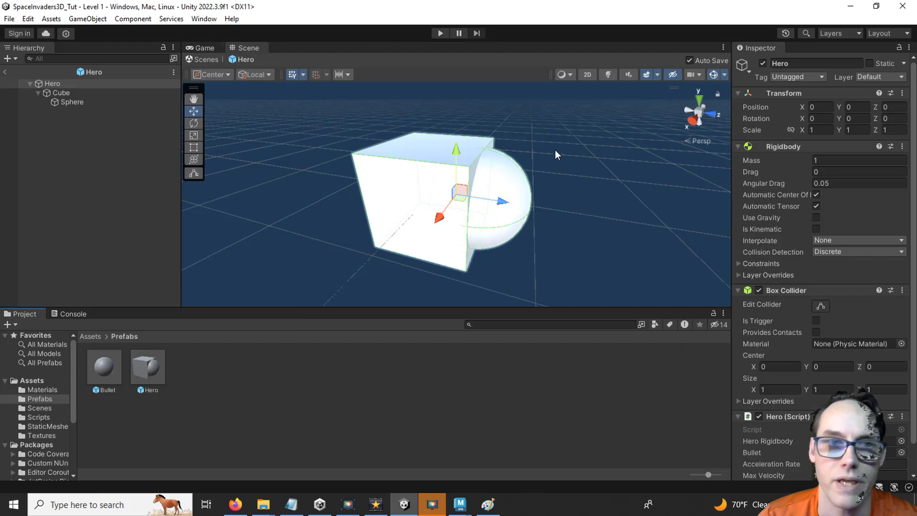
Step: Delete the placeholder Cube and its child Sphere from the Hero prefab
left_click(58, 83)
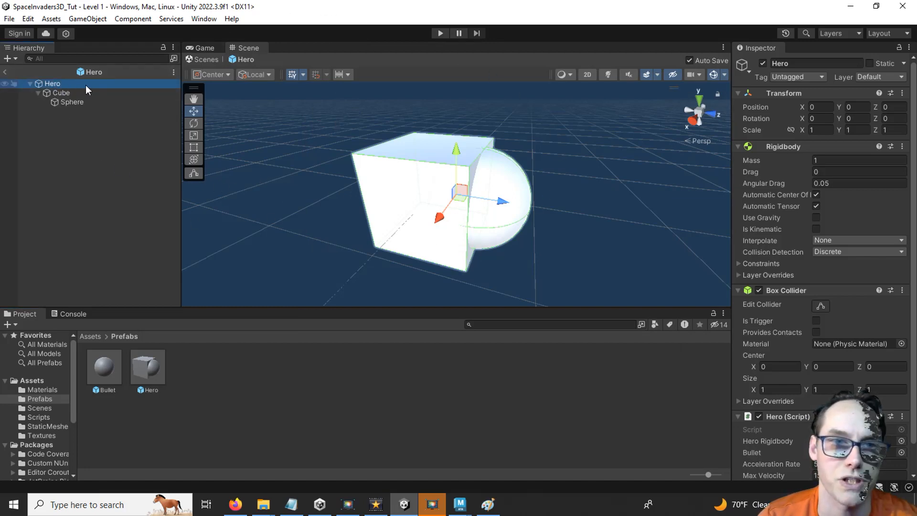
left_click(90, 93)
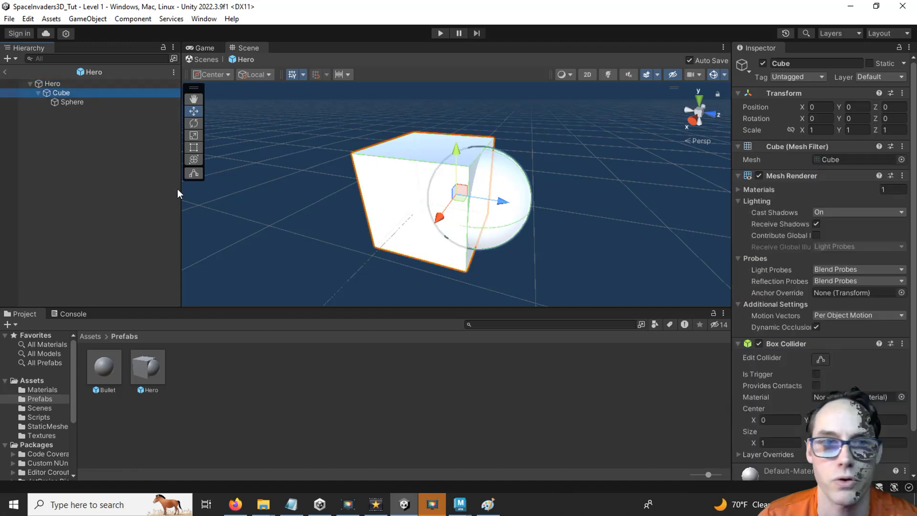
left_click(88, 102)
left_click(83, 93)
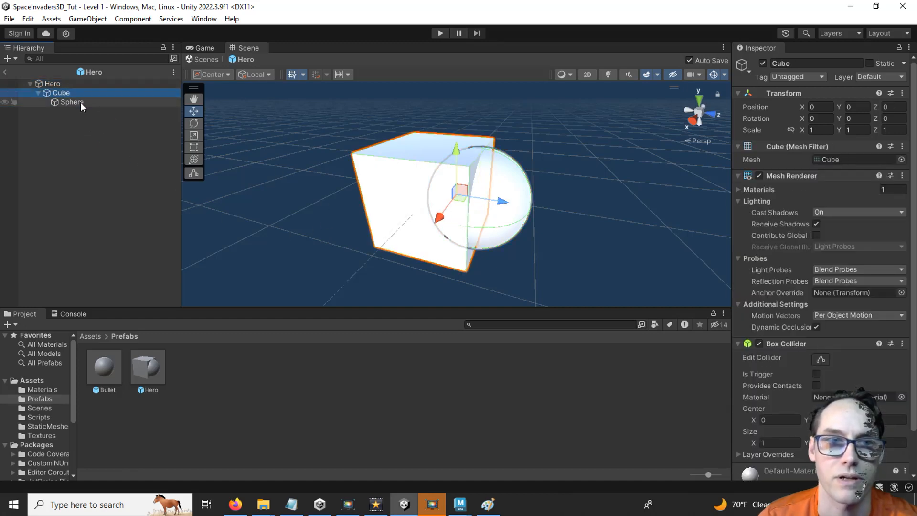
left_click(81, 102)
left_click(82, 92)
left_click(82, 103)
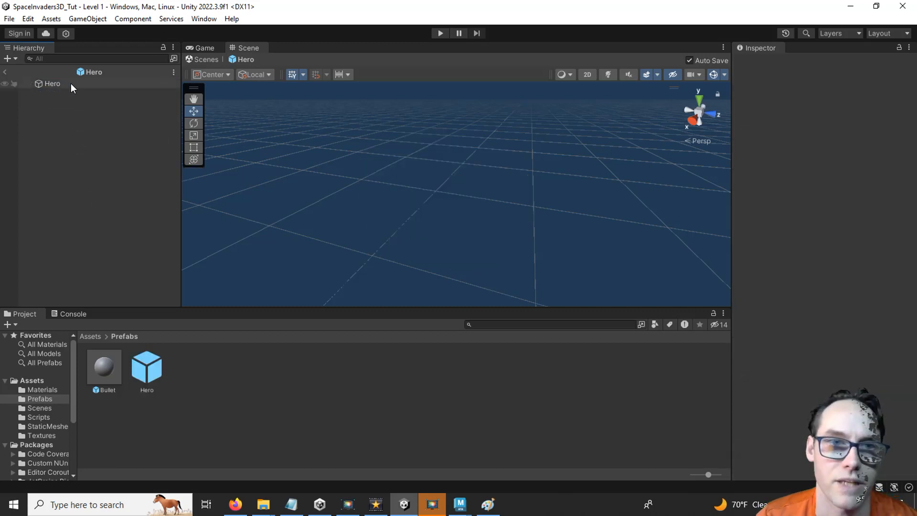
Step: Add the sm_heroShip model from StaticMeshes as a child of Hero and set its X position to 0
left_click(70, 84)
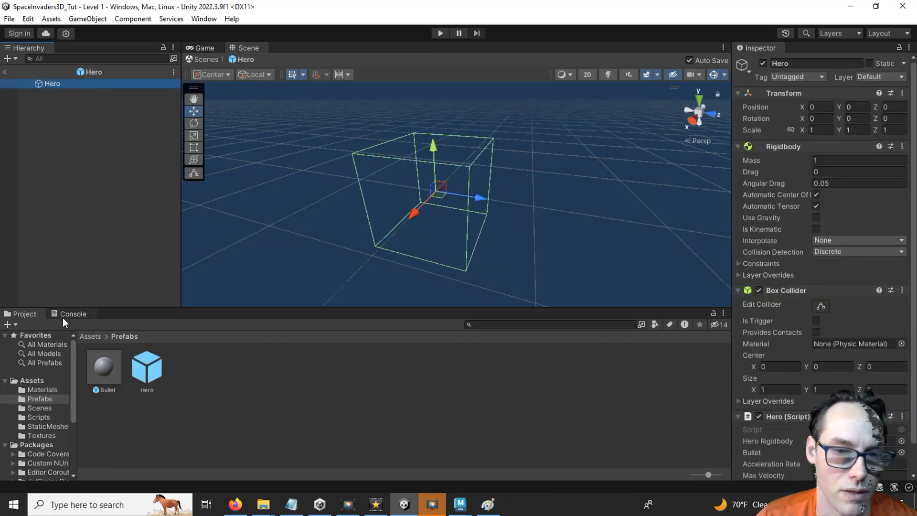
left_click(47, 426)
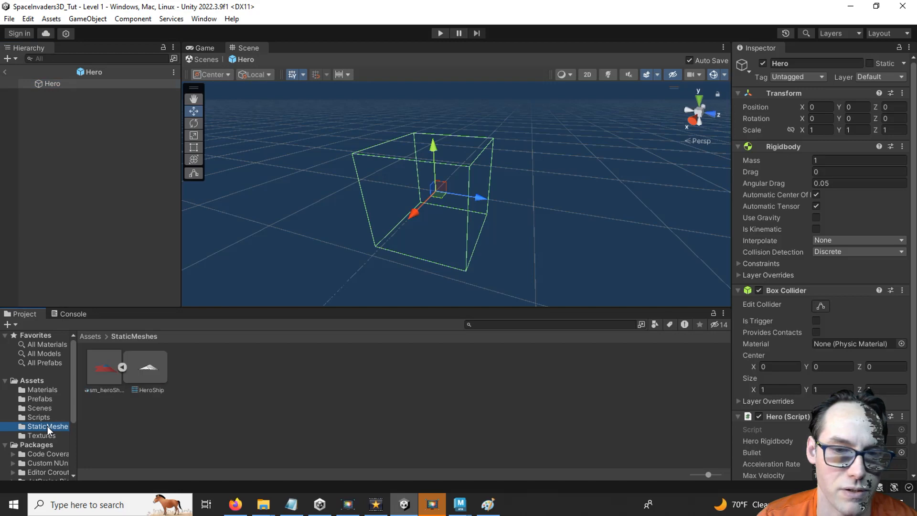
left_click_drag(105, 368, 61, 84)
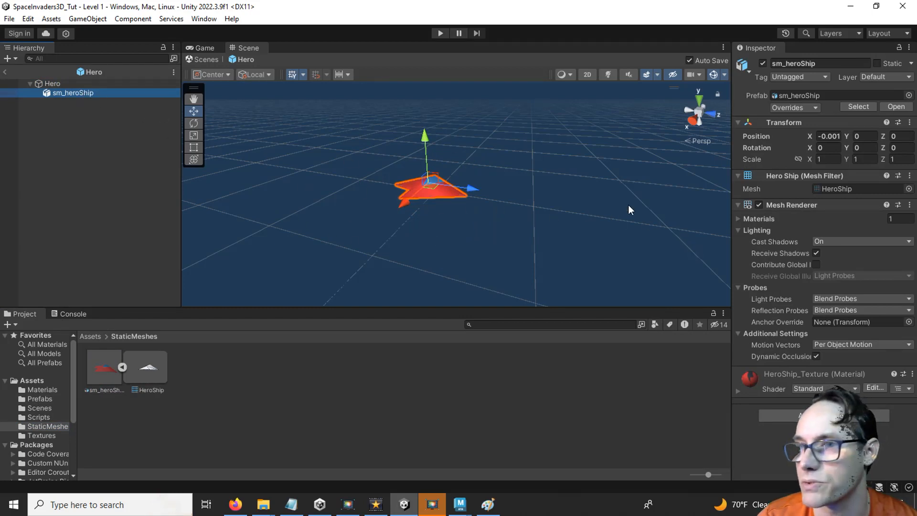
left_click(821, 136)
type("0")
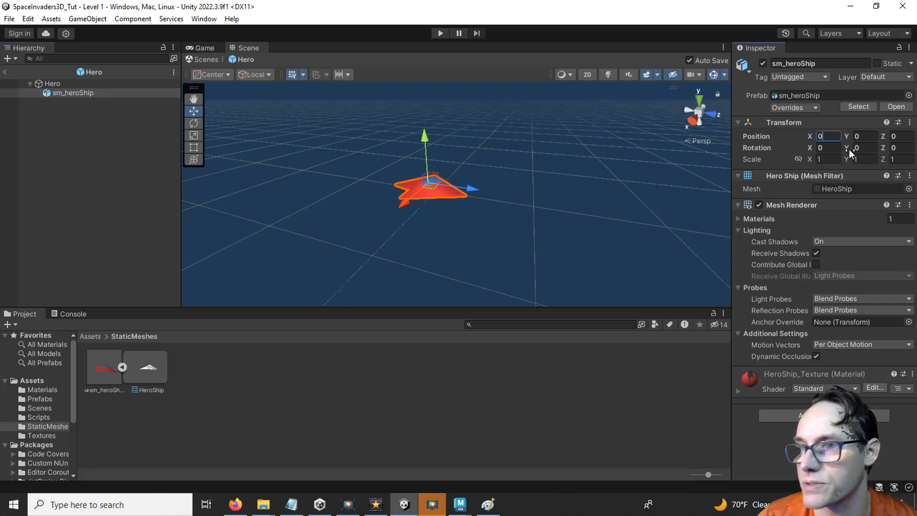
left_click(414, 369)
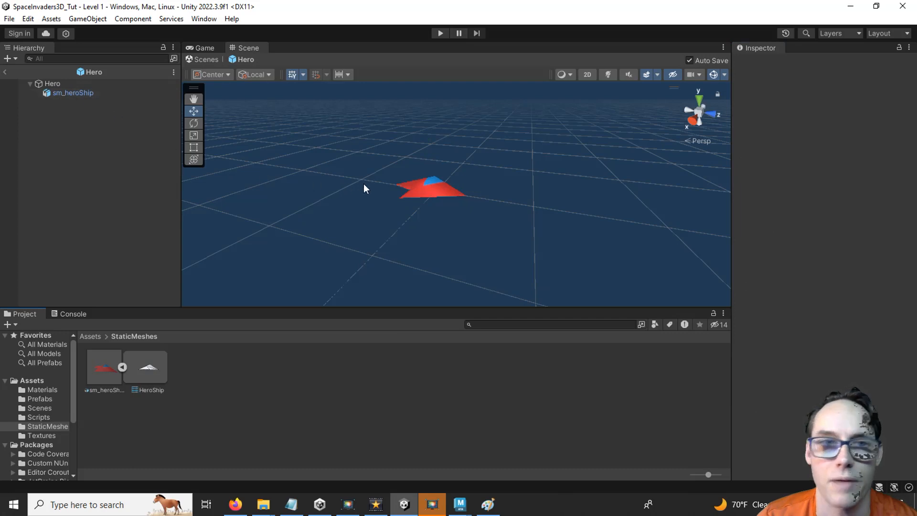
Step: Scale sm_heroShip to 3 on X, Y and Z, checking its size in the Game view before and after
left_click(201, 47)
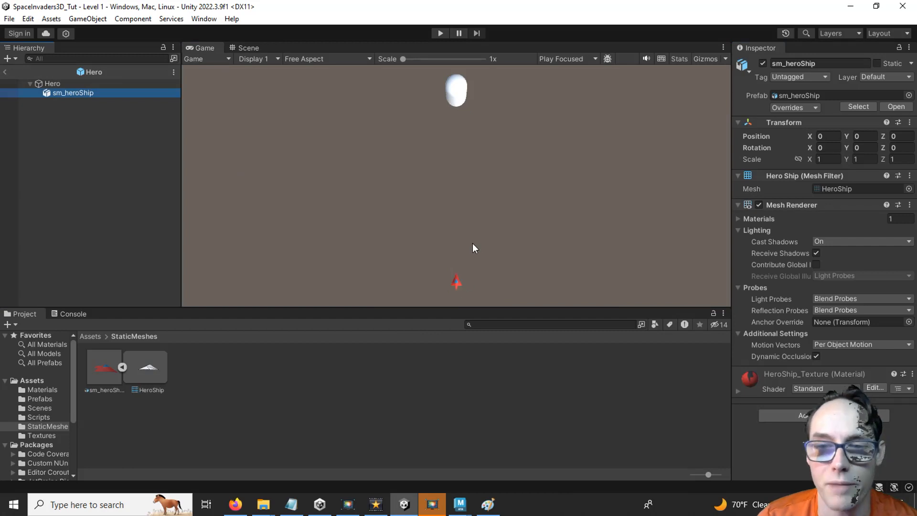
left_click(248, 48)
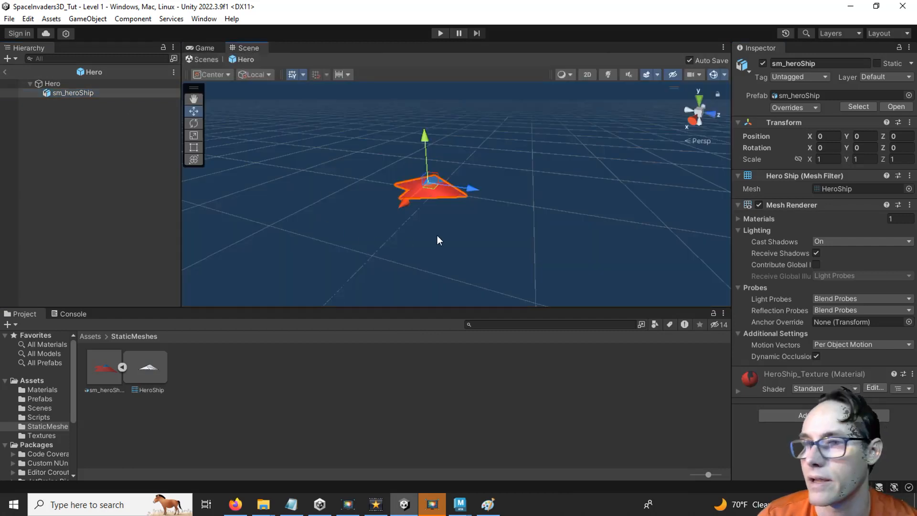
left_click(820, 159)
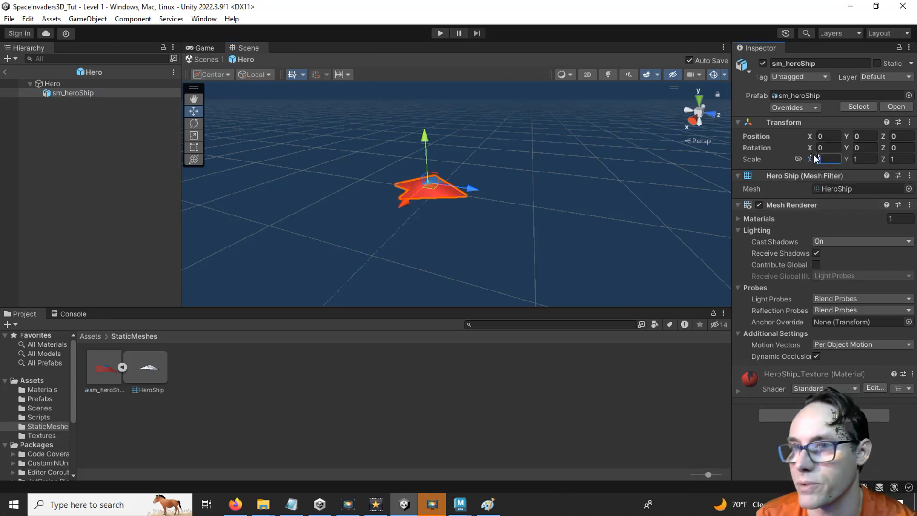
type("3")
left_click(856, 159)
type("3")
key("Tab")
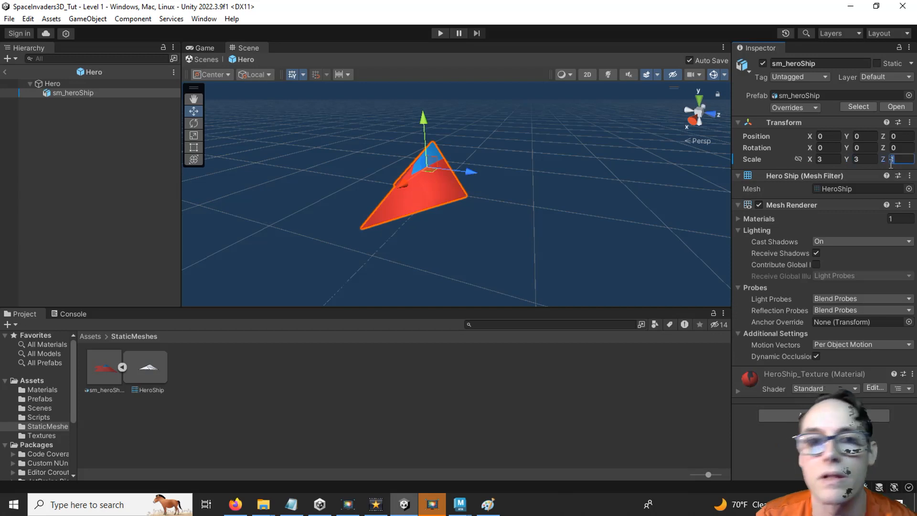
type("3")
left_click(205, 48)
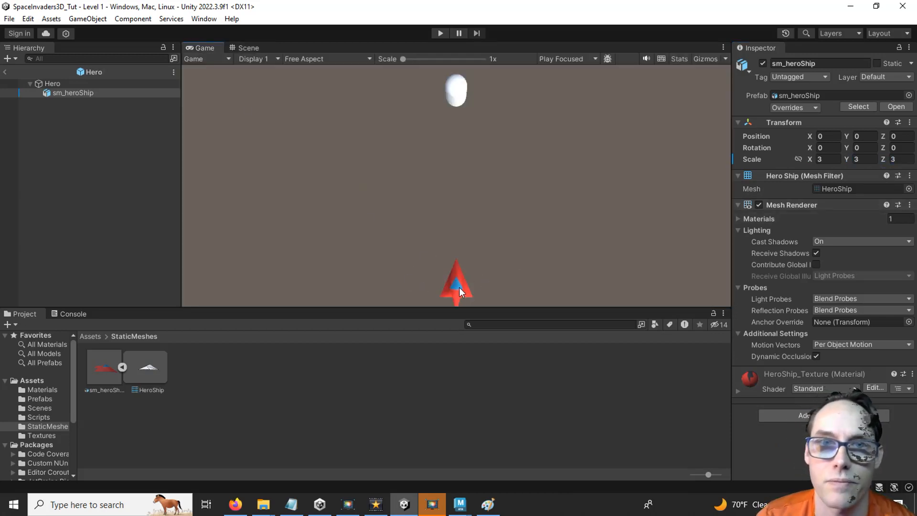
left_click(248, 47)
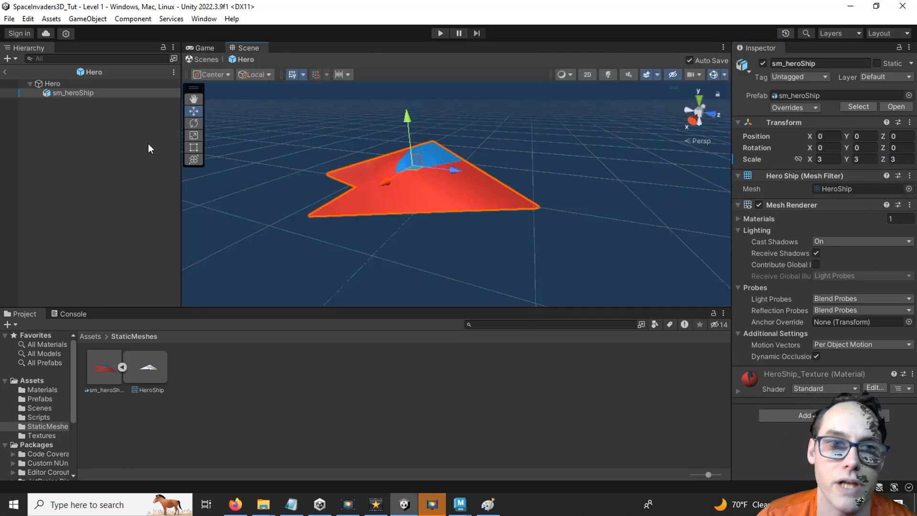
Step: Fit Hero's Box Collider around the ship in top view with size X 1.82, size Z 3.07 and center Z -0.27
left_click(61, 83)
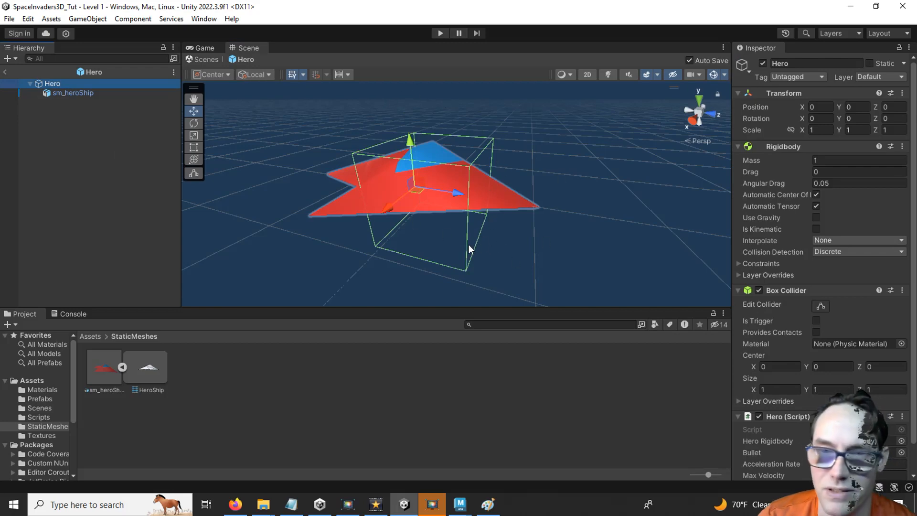
left_click_drag(372, 219, 335, 235, "alt")
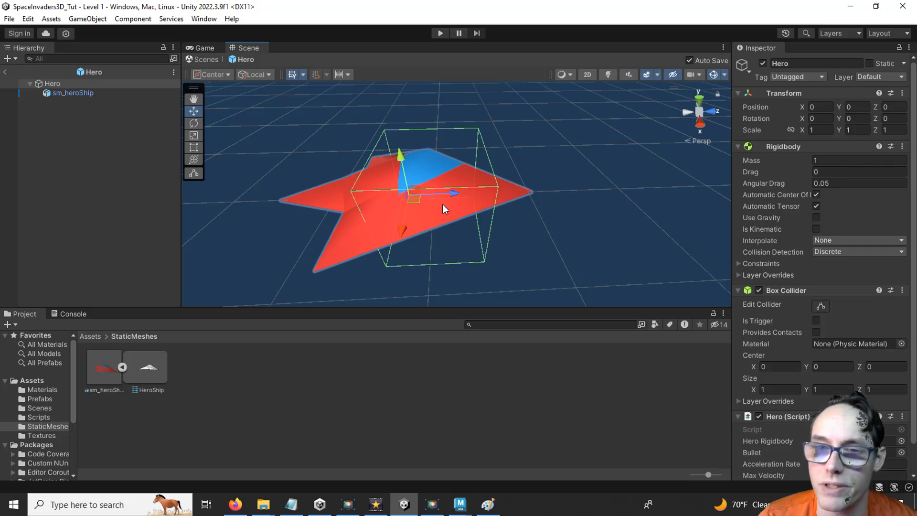
left_click(700, 101)
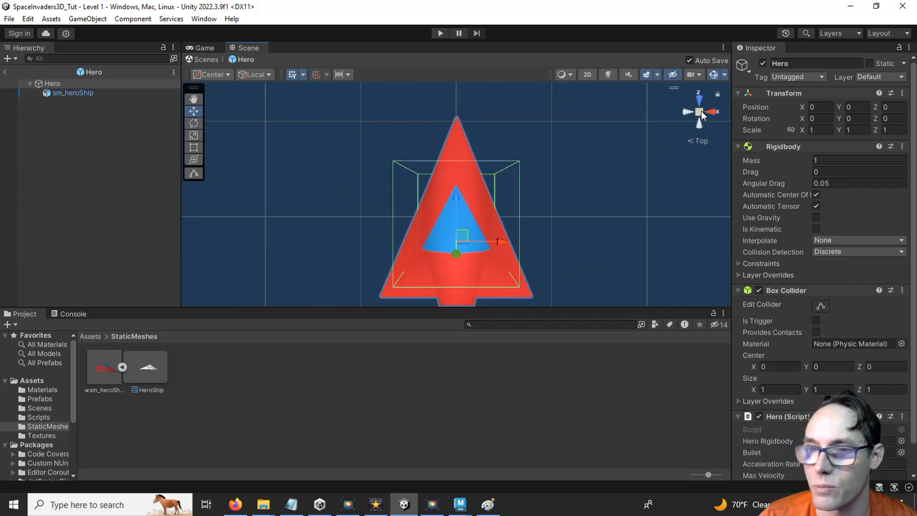
left_click(701, 113)
scroll(609, 191, "down", 8)
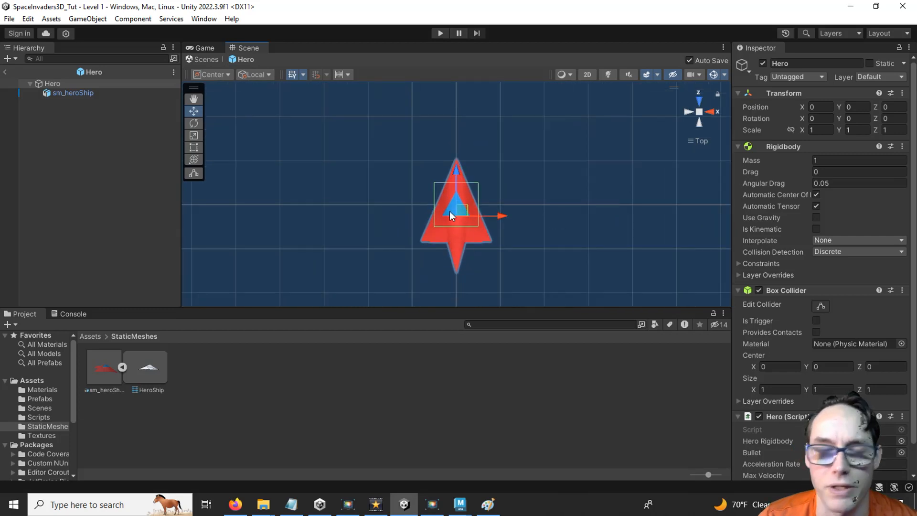
scroll(793, 316, "down", 1)
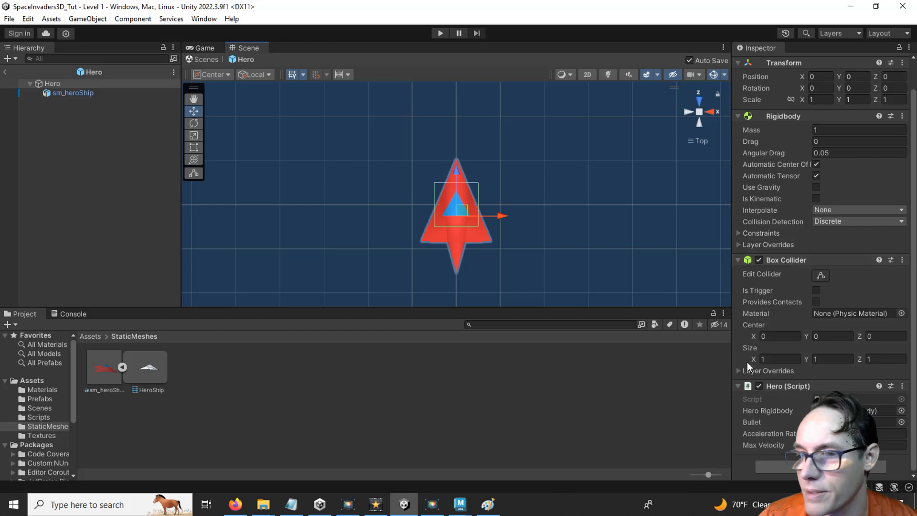
left_click_drag(749, 361, 770, 357)
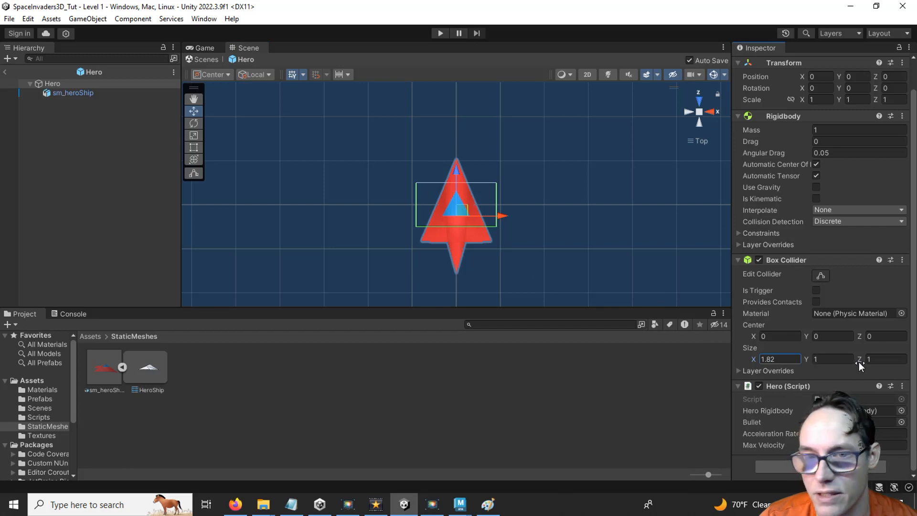
left_click_drag(860, 362, 895, 355)
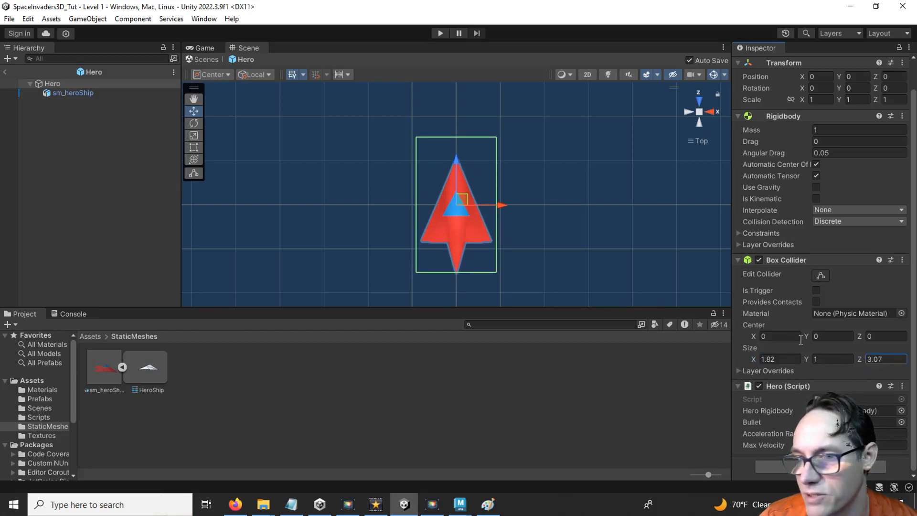
left_click_drag(861, 337, 859, 335)
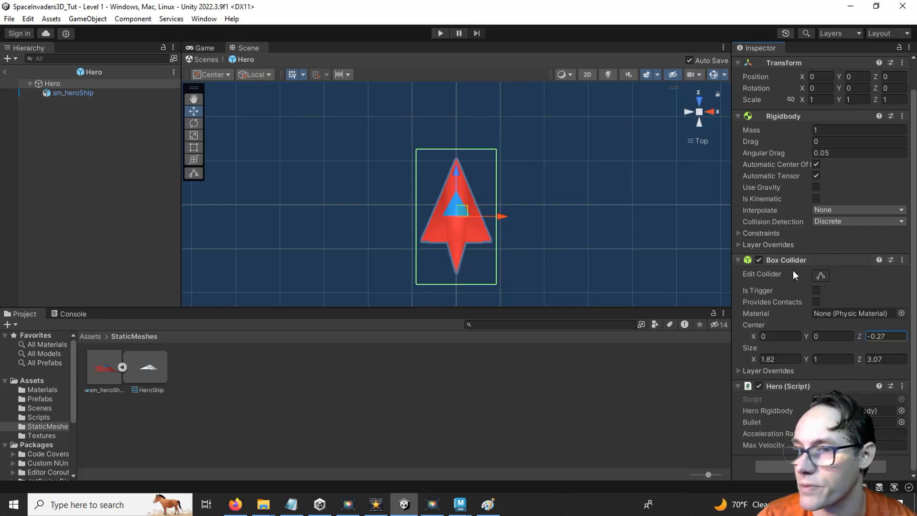
Step: Replace the Box Collider on the Hero root object with a Mesh Collider
left_click(903, 261)
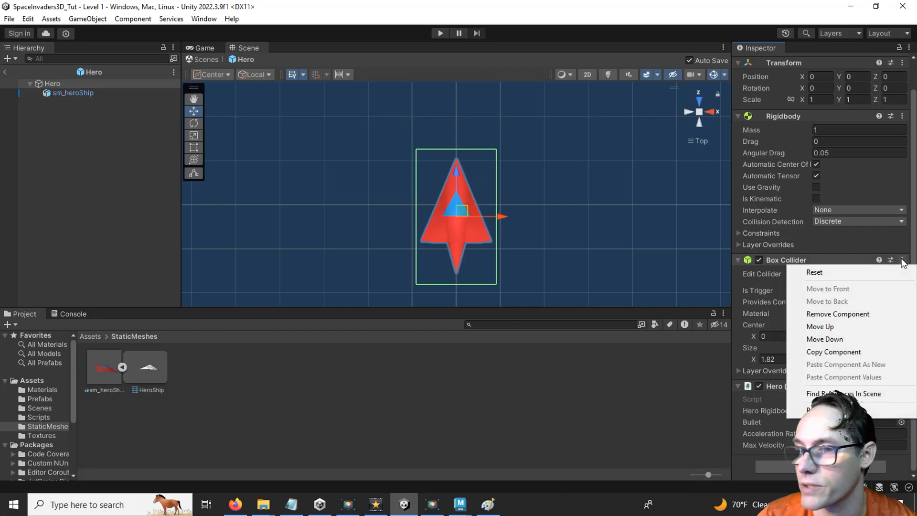
left_click(888, 314)
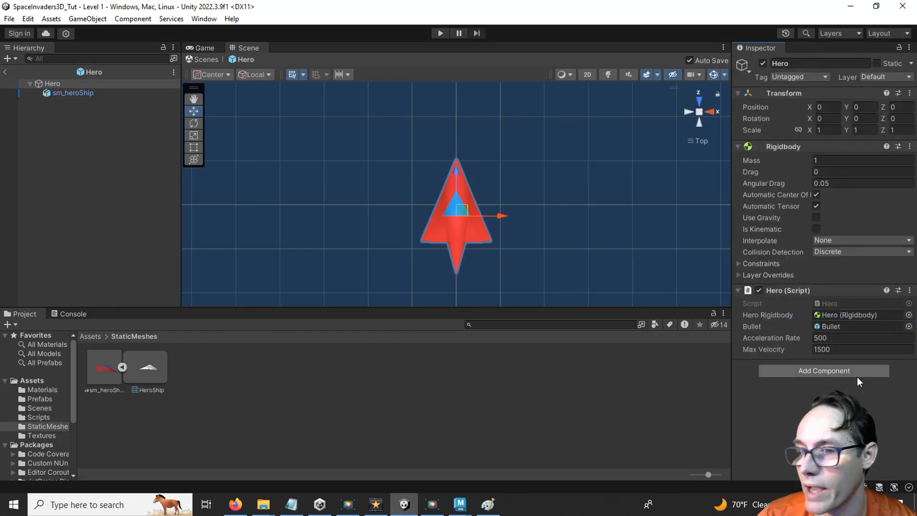
left_click(803, 371)
type("rig")
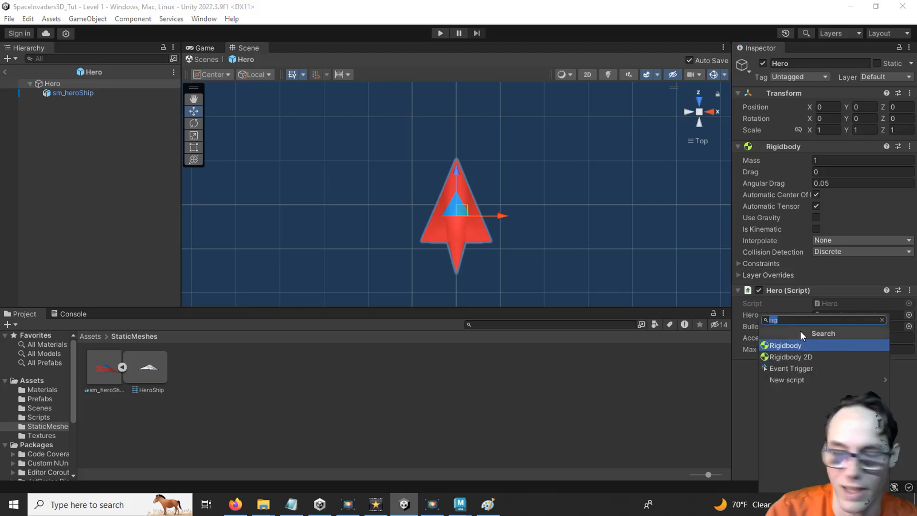
type("mesh")
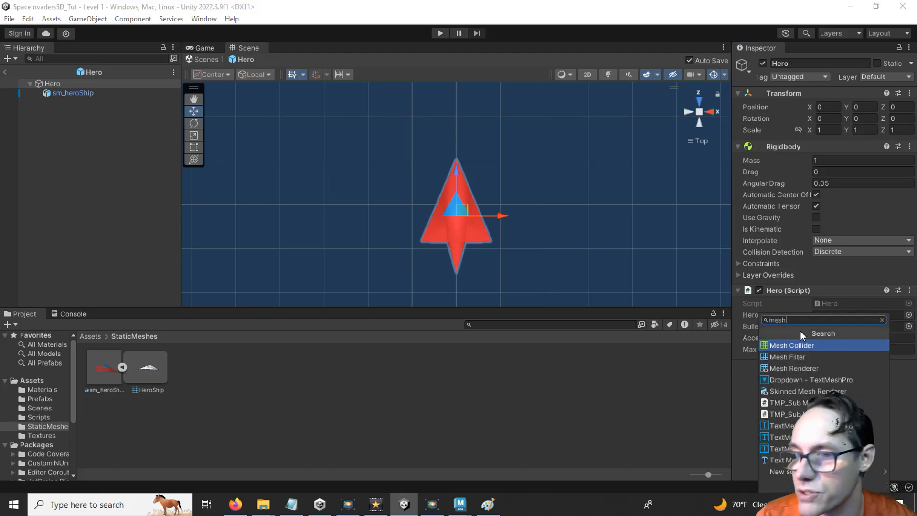
key("Escape")
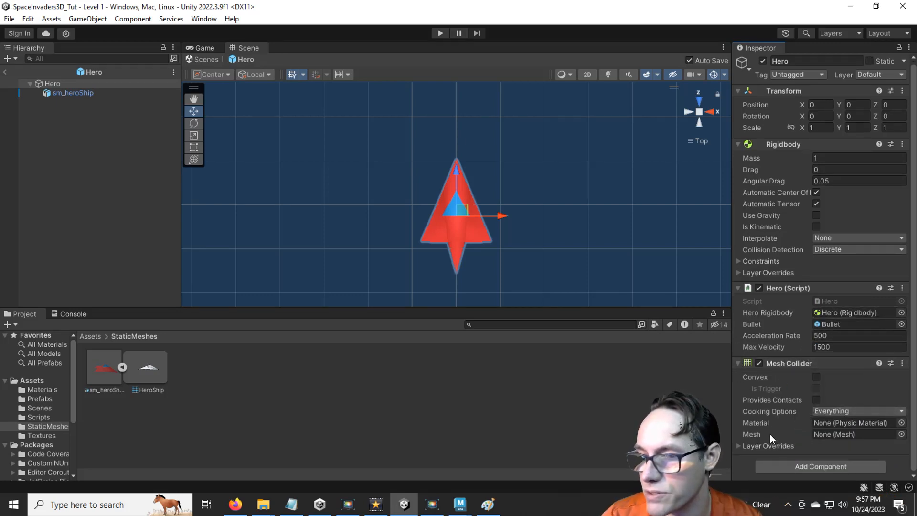
Step: Assign the HeroShip mesh to Hero's Mesh Collider
left_click(902, 434)
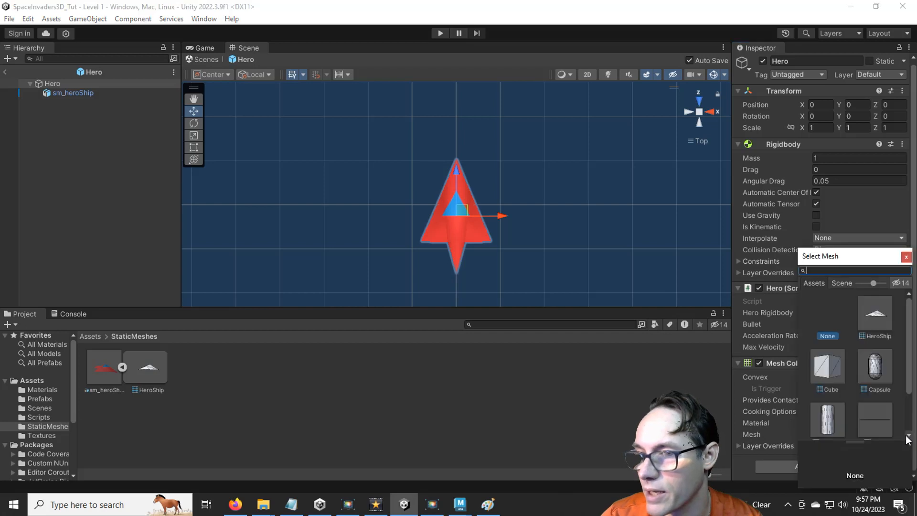
left_click(878, 315)
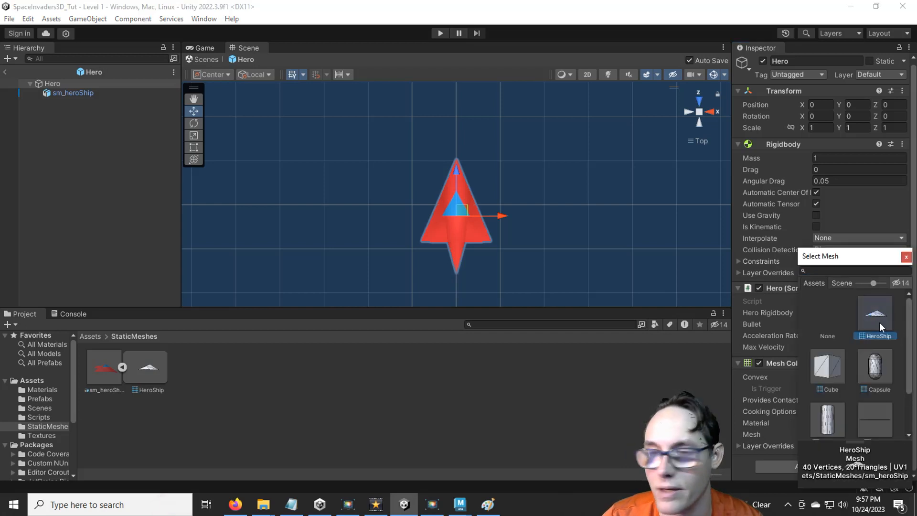
double_click(878, 315)
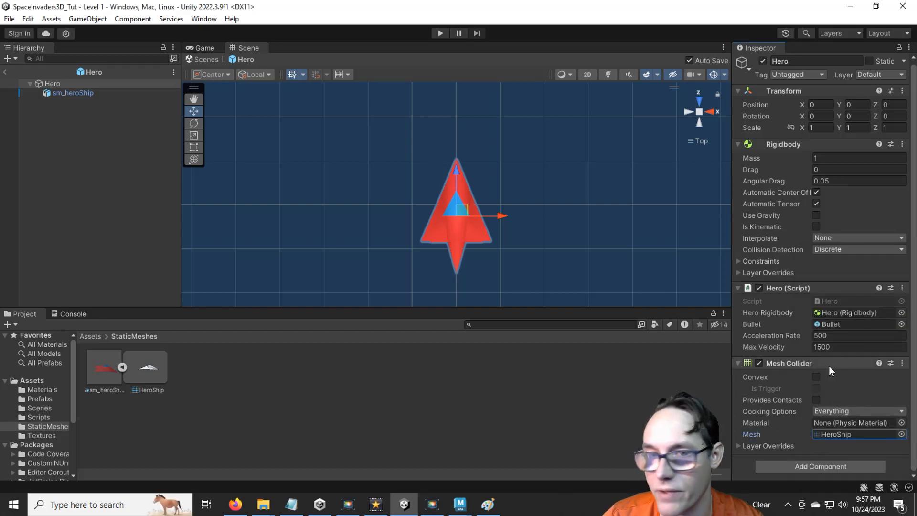
Step: Make Hero's Mesh Collider convex and view the ship from an angled perspective
left_click(817, 377)
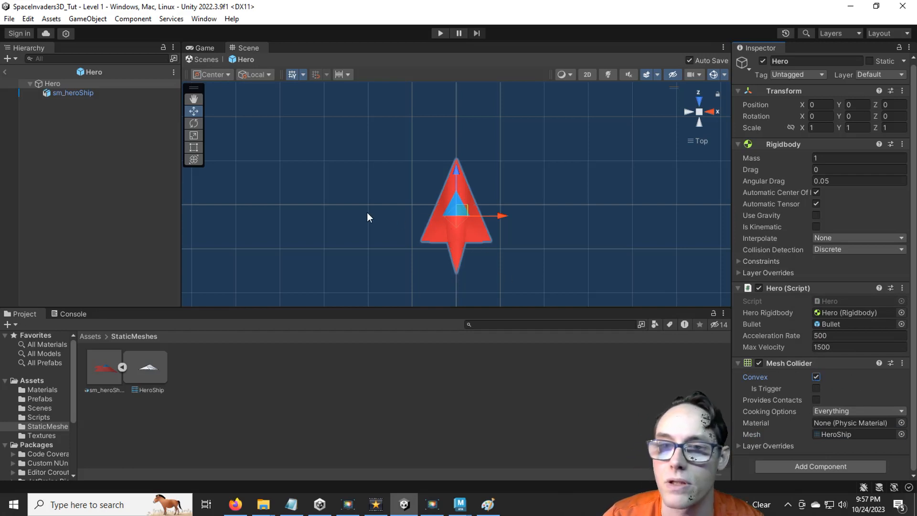
left_click(700, 112)
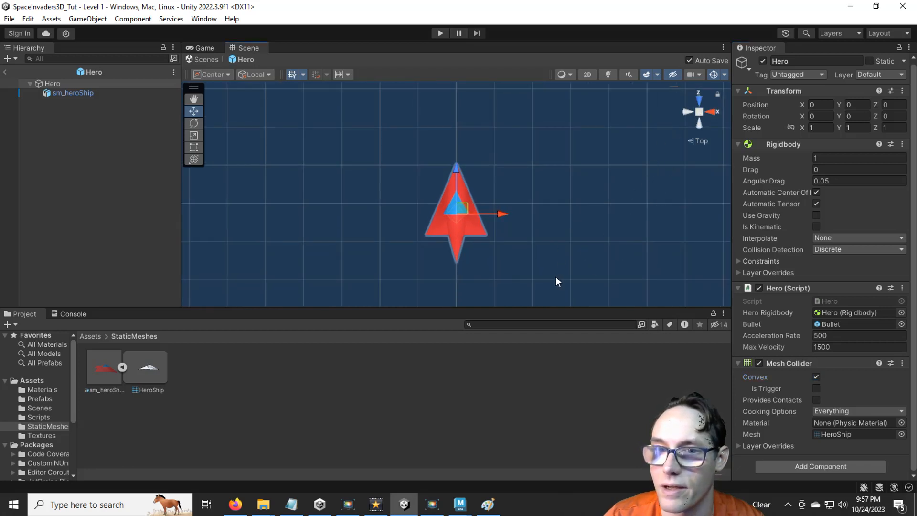
left_click_drag(555, 276, 408, 218, "alt")
scroll(454, 236, "up", 3)
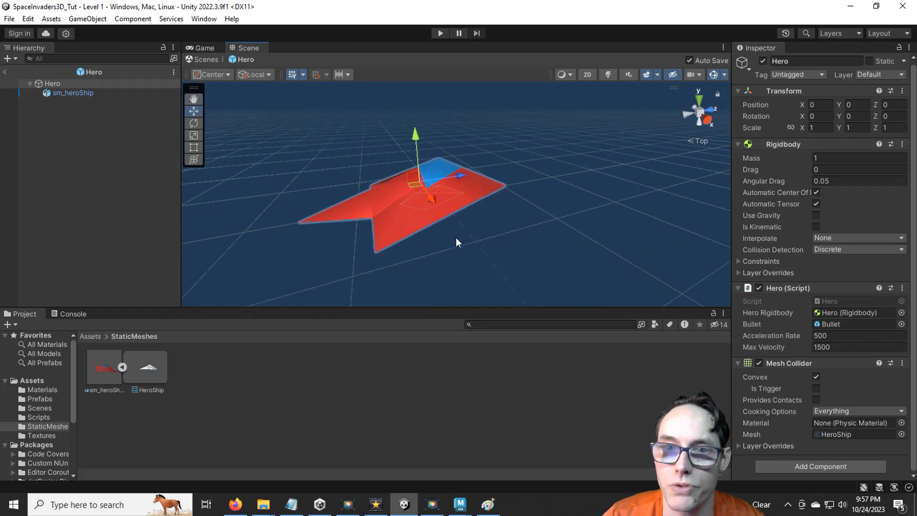
left_click_drag(456, 237, 540, 166, "alt")
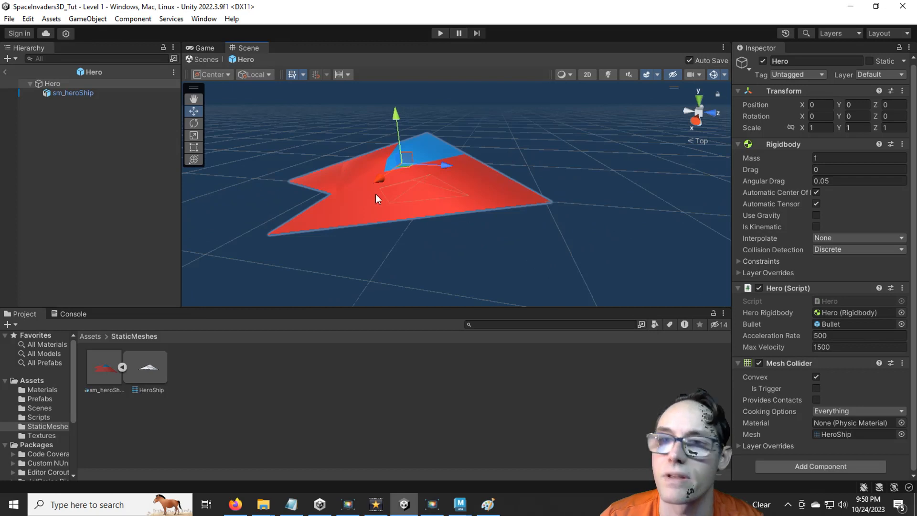
Step: Display the scene in Wireframe draw mode and compare the collider outline with the ship mesh
left_click(569, 74)
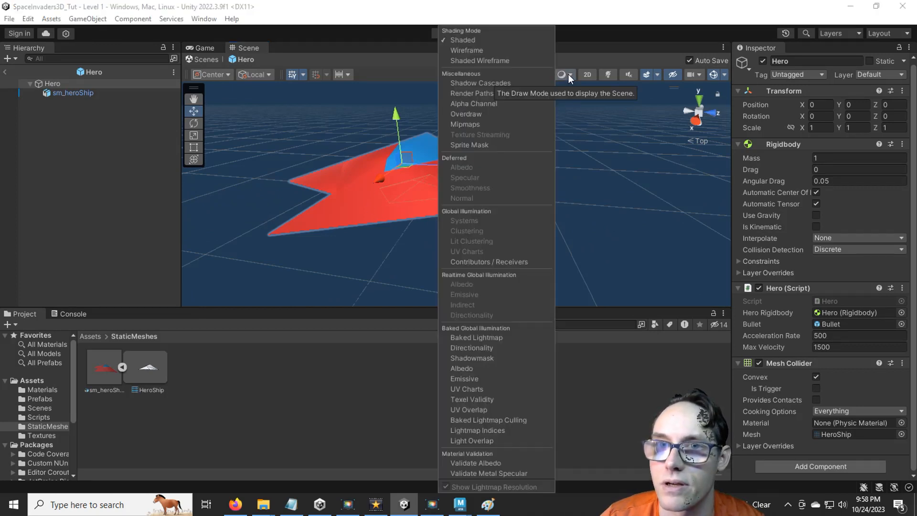
left_click(485, 51)
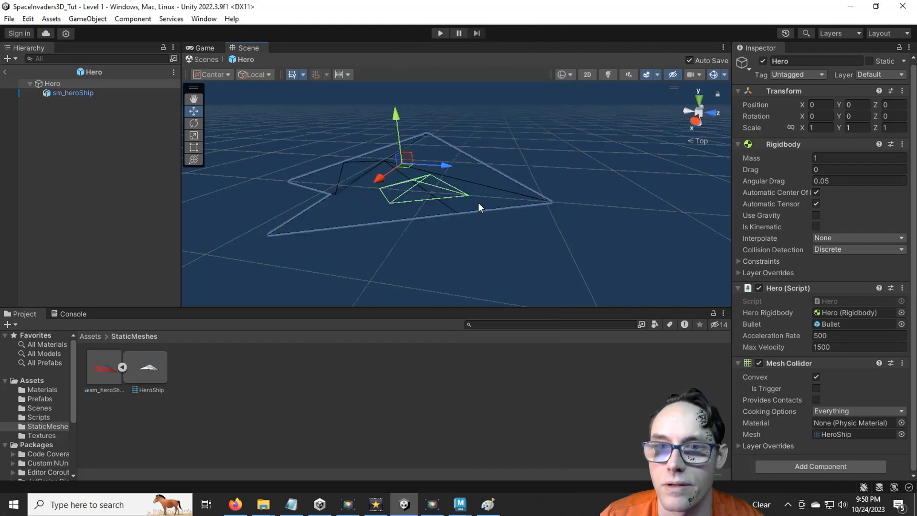
left_click_drag(478, 203, 449, 204, "alt")
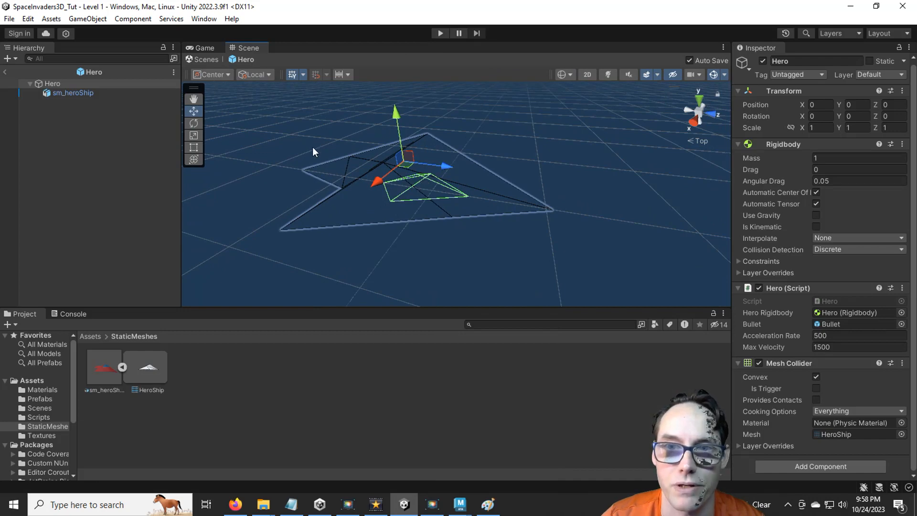
mouse_move(441, 192)
left_mouse_down("alt")
mouse_move(395, 210)
mouse_move(447, 245)
mouse_move(439, 206)
left_mouse_up("alt")
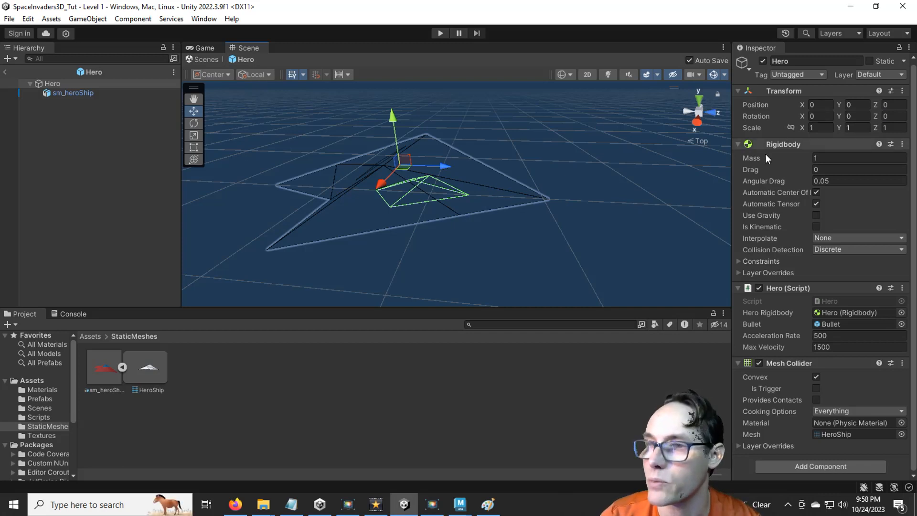
Step: Set the scale of the child sm_heroShip to 1 on X, Y and Z
left_click(91, 94)
left_click(837, 160)
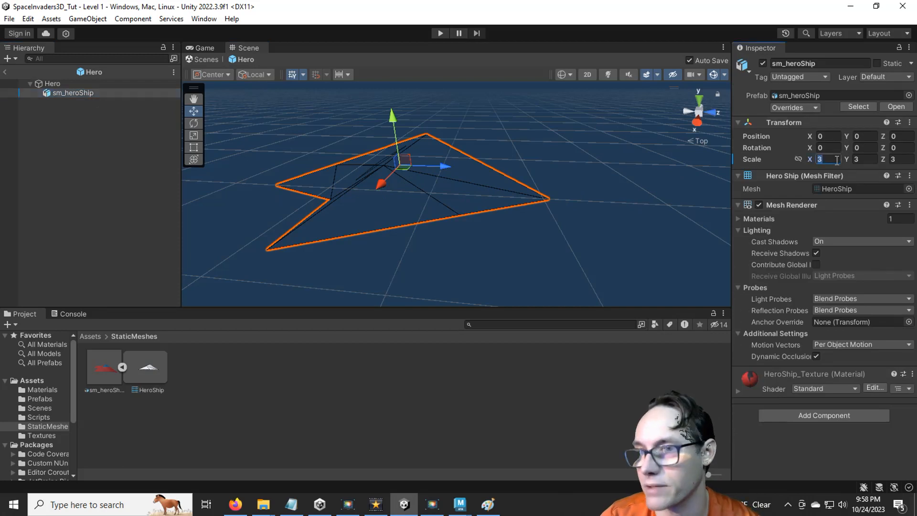
type("1")
key("Tab")
type("1")
key("Tab")
type("1")
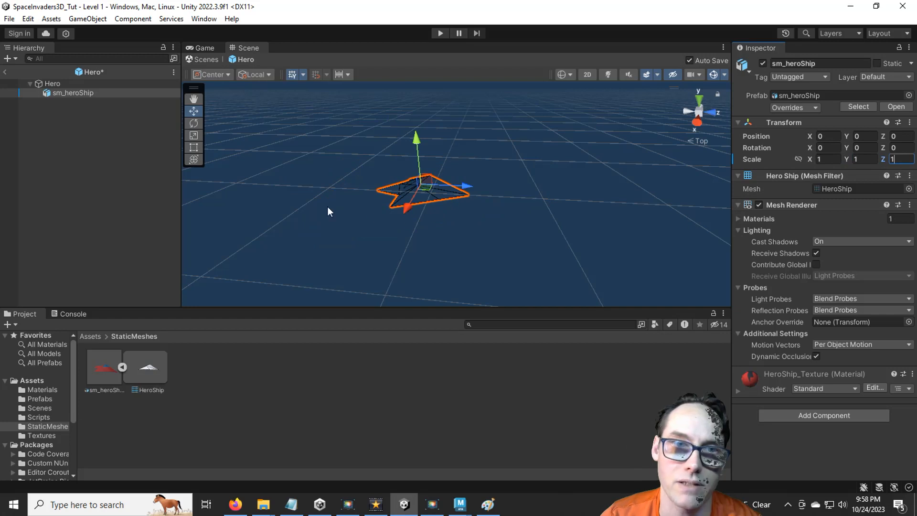
Step: Scale the Hero root object to 3 on X, Y and Z
left_click(67, 84)
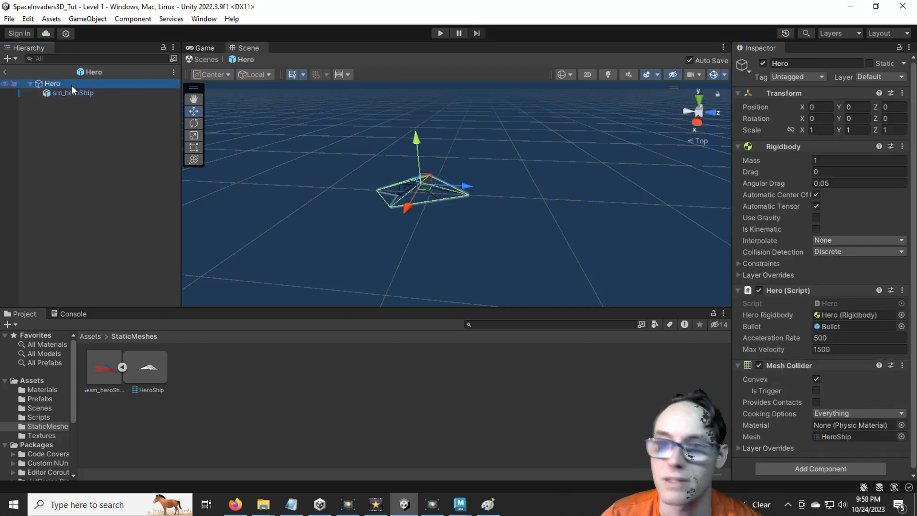
left_click(820, 130)
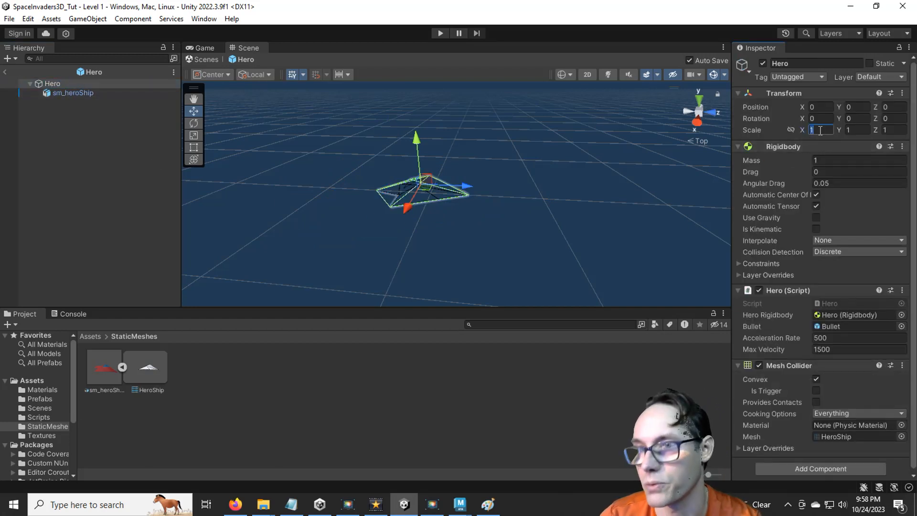
type("3")
key("Tab")
type("3")
key("Tab")
type("3")
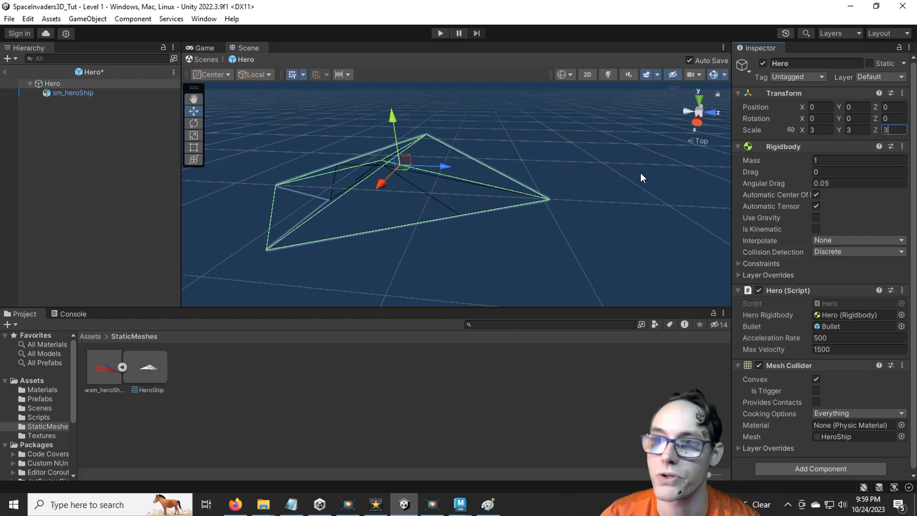
Step: Return the Hero root object's scale to 1 on X, Y and Z
left_click(820, 133)
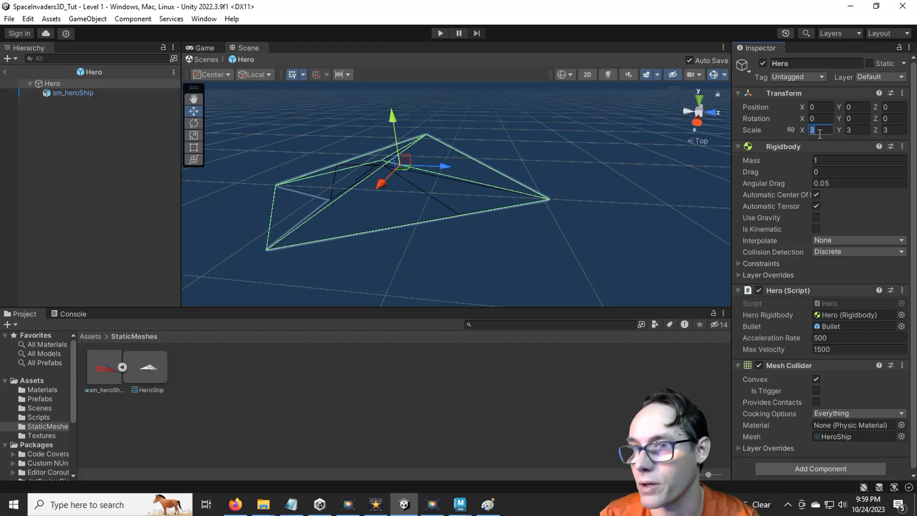
type("1")
key("Tab")
type("1")
key("Tab")
type("1")
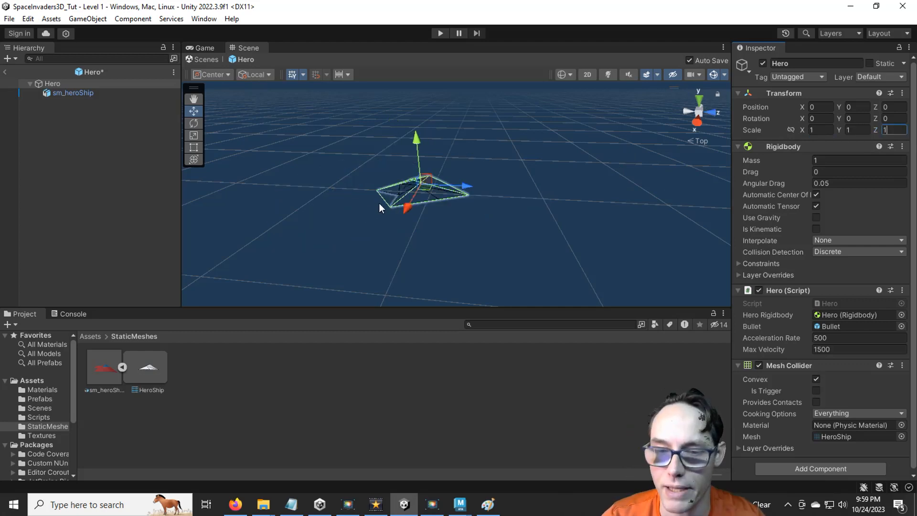
Step: Switch to Maya and set HeroShip's Scale X, Y and Z to 3
key("alt+Tab")
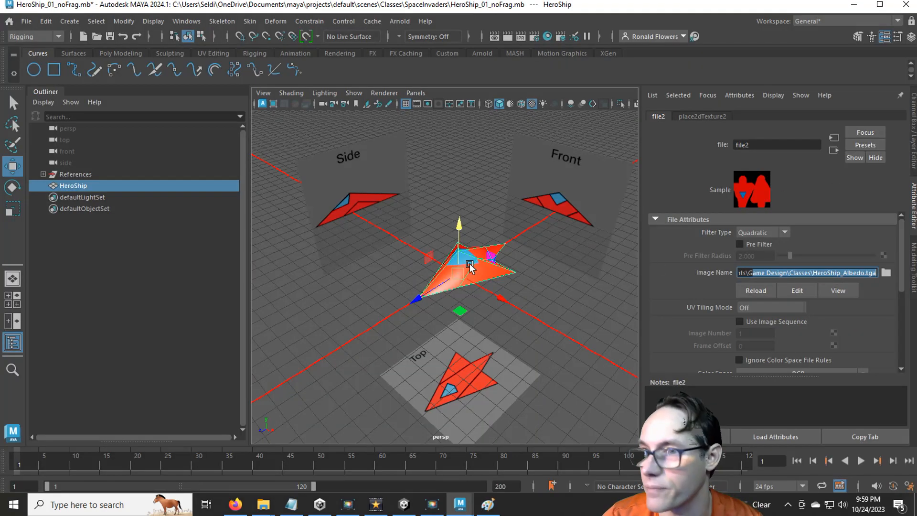
left_click(913, 135)
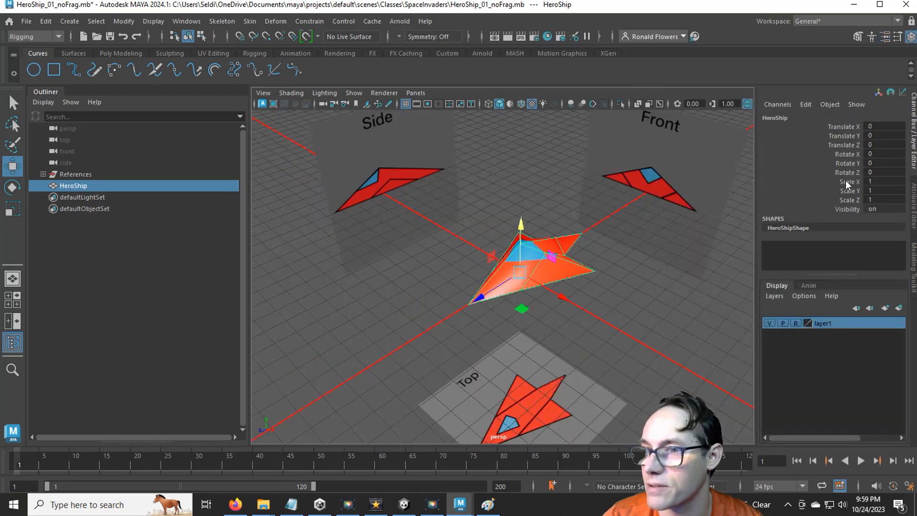
left_click_drag(871, 181, 894, 206)
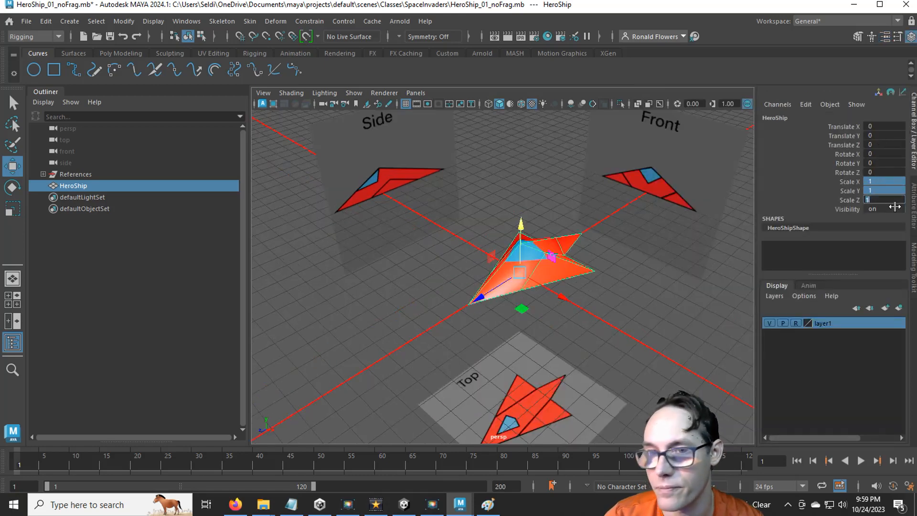
type("3")
key("Return")
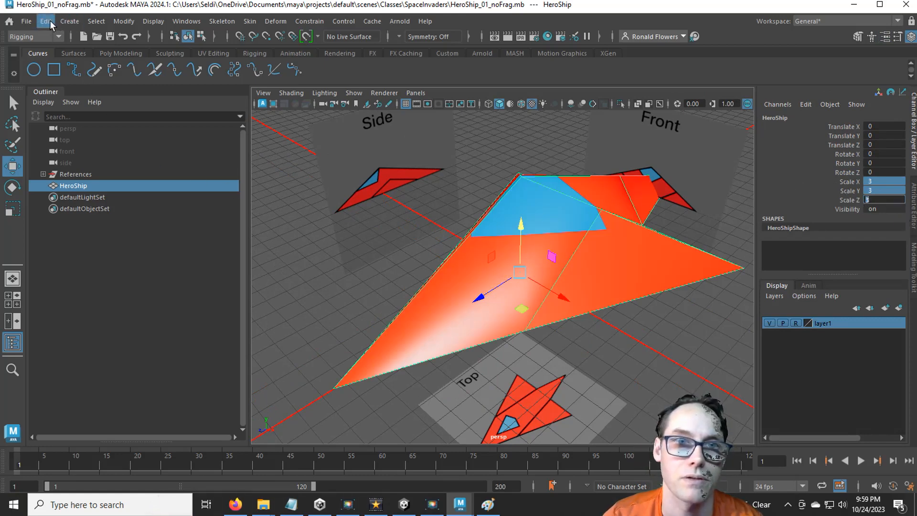
Step: Freeze the transformations of the enlarged HeroShip and keep it selected
left_click(124, 21)
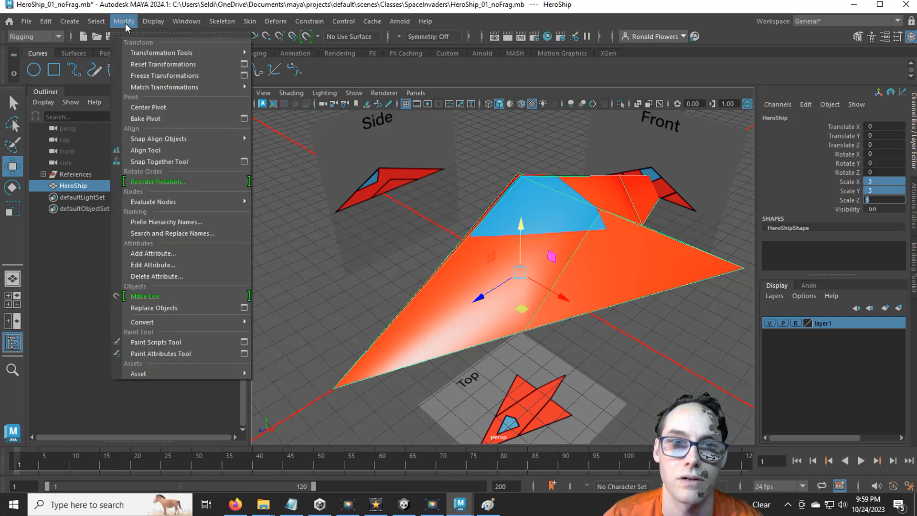
left_click(166, 77)
left_click(338, 245)
left_click(504, 270)
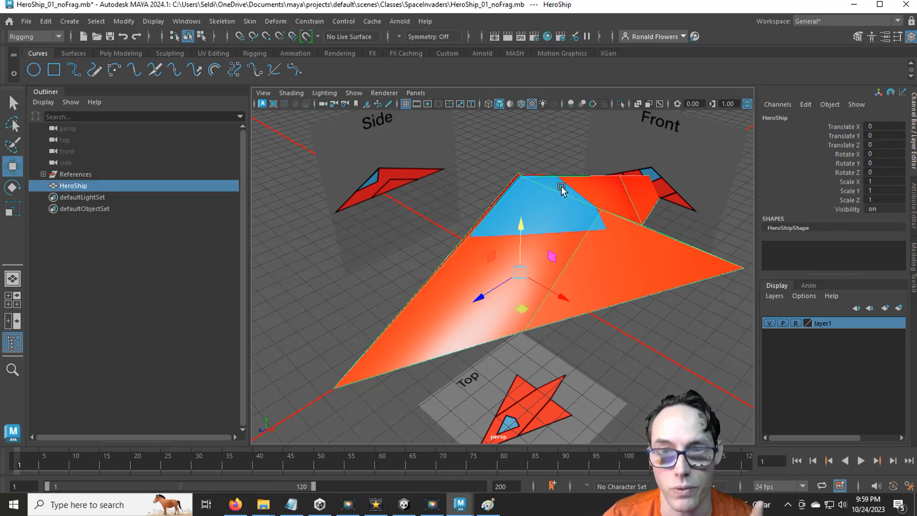
Step: Export the selected HeroShip as FBX over the existing sm_heroShip.fbx in the SpaceInvaders folder
left_click(28, 23)
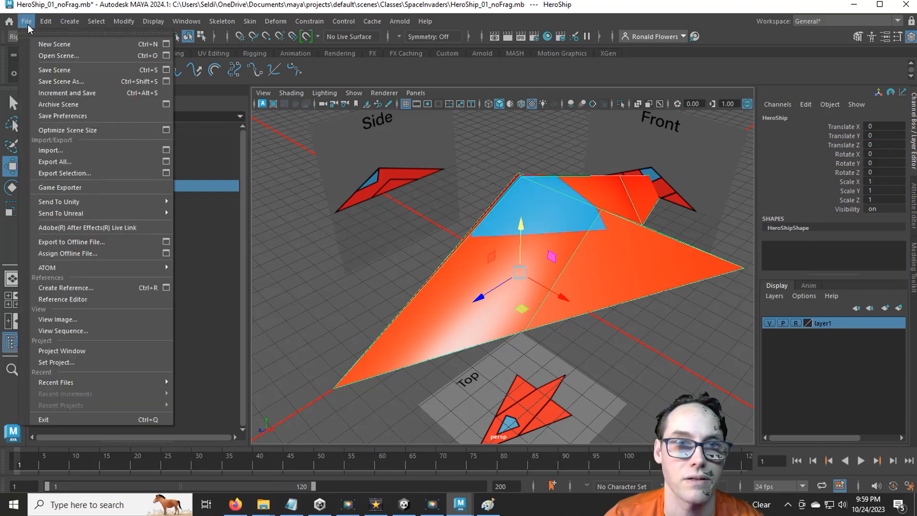
left_click(79, 174)
left_click(239, 146)
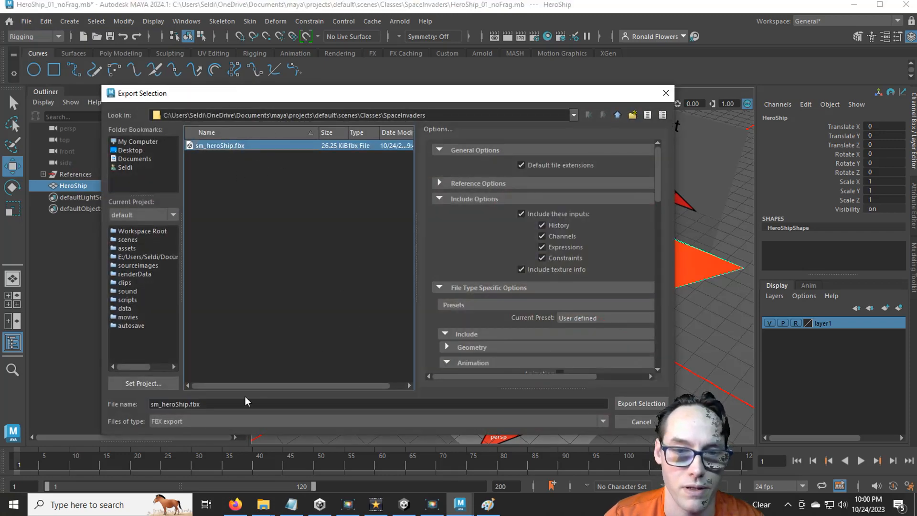
left_click(623, 404)
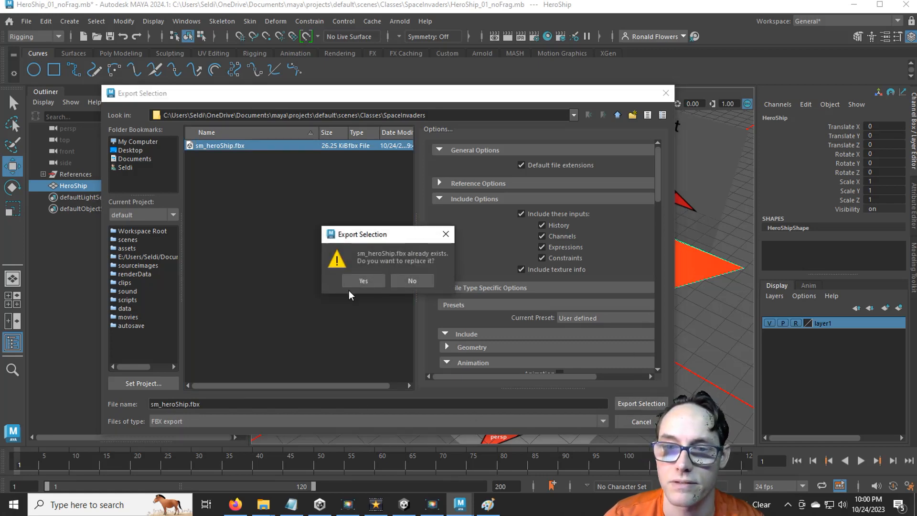
left_click(362, 282)
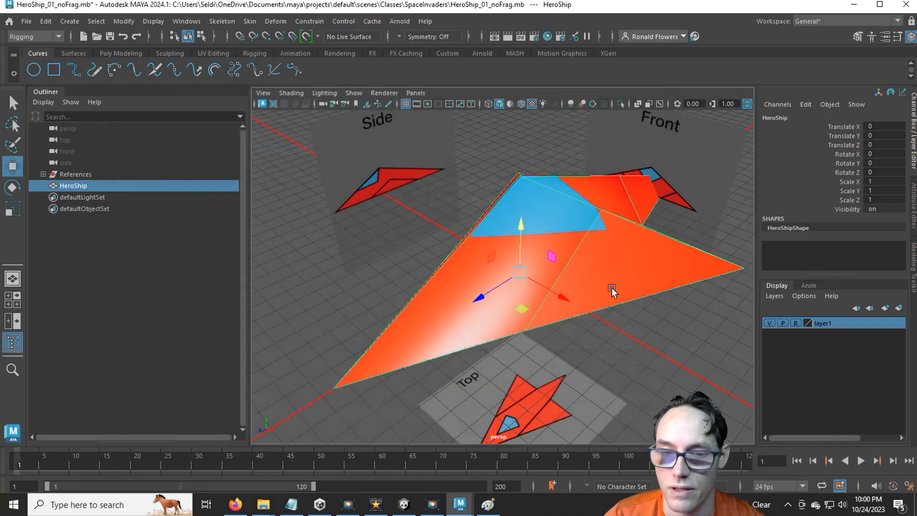
Step: Switch back to Unity and reimport the sm_heroShip model in StaticMeshes
left_click(404, 504)
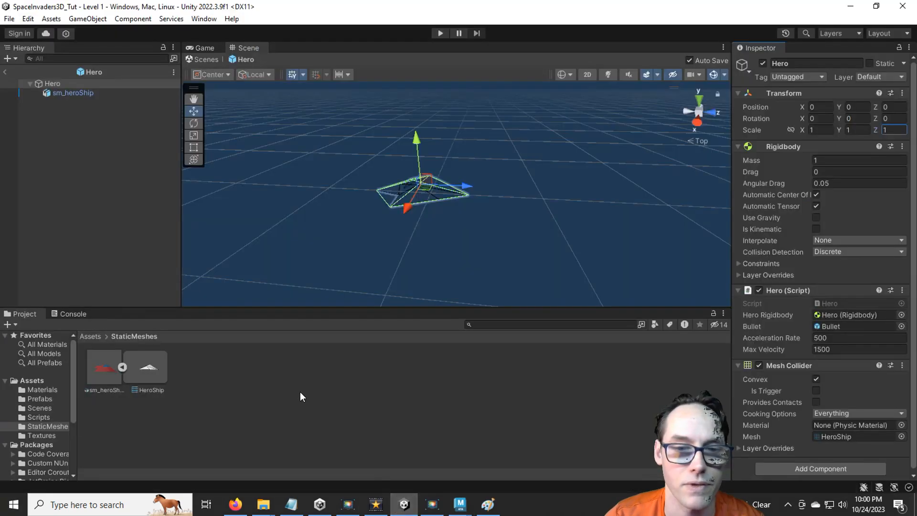
left_click(93, 369)
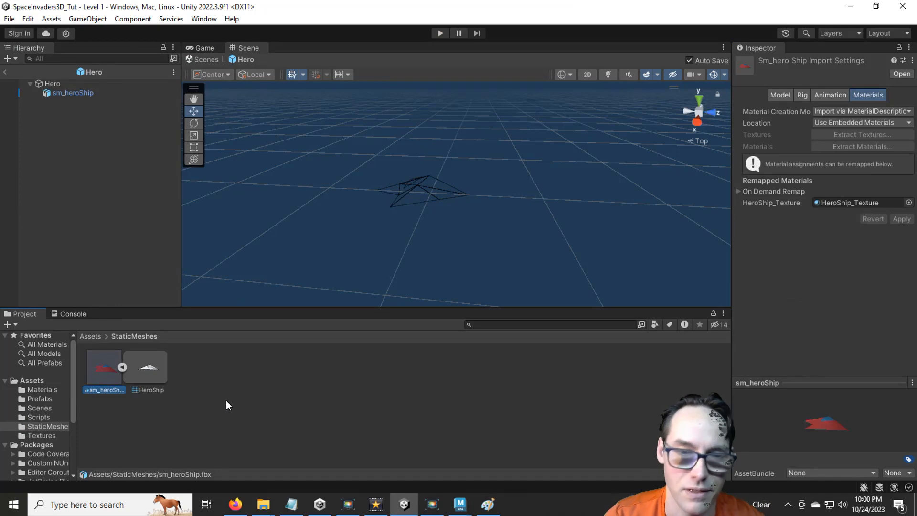
right_click(100, 367)
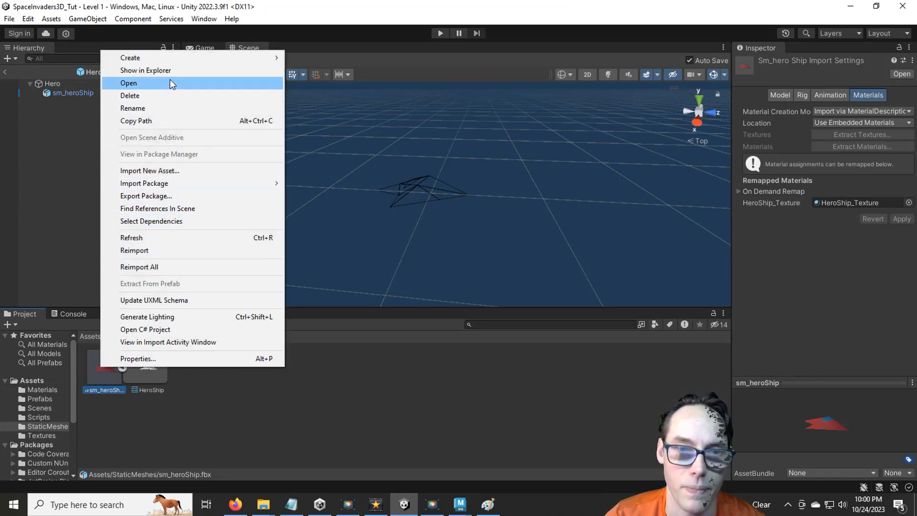
left_click(165, 253)
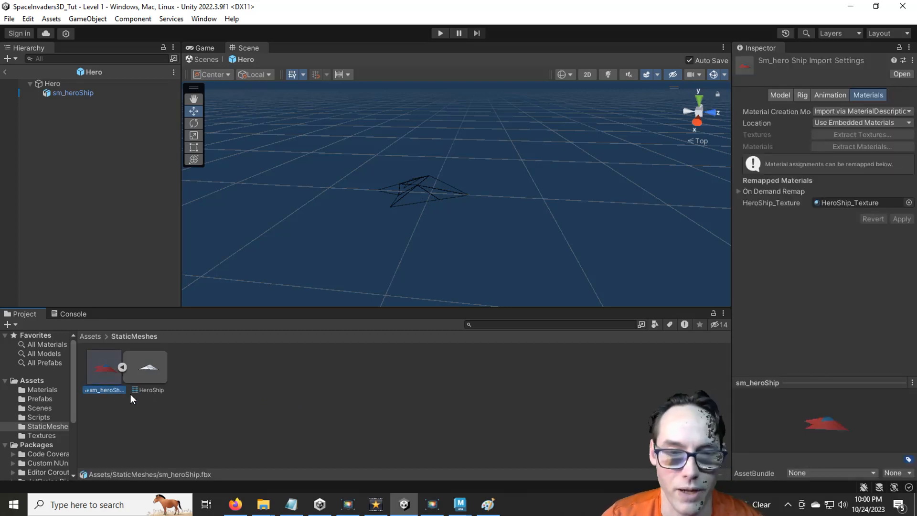
Step: Delete the sm_heroShip asset from StaticMeshes and import the newly exported sm_heroShip file from the SpaceInvaders folder in File Explorer
key("Delete")
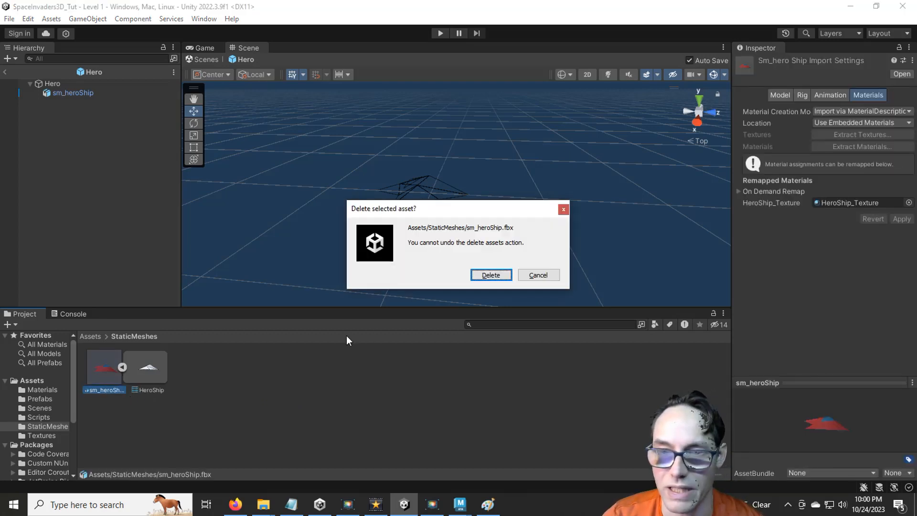
left_click(491, 275)
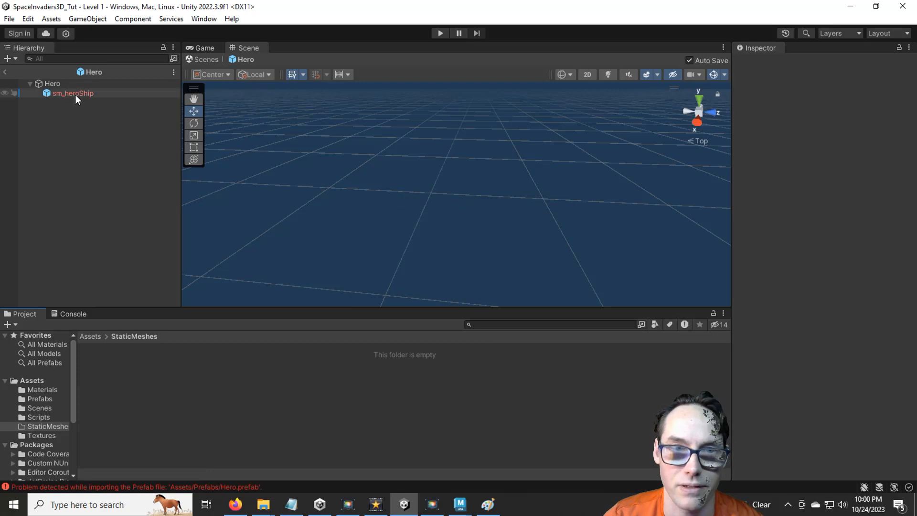
left_click(263, 504)
left_click(336, 472)
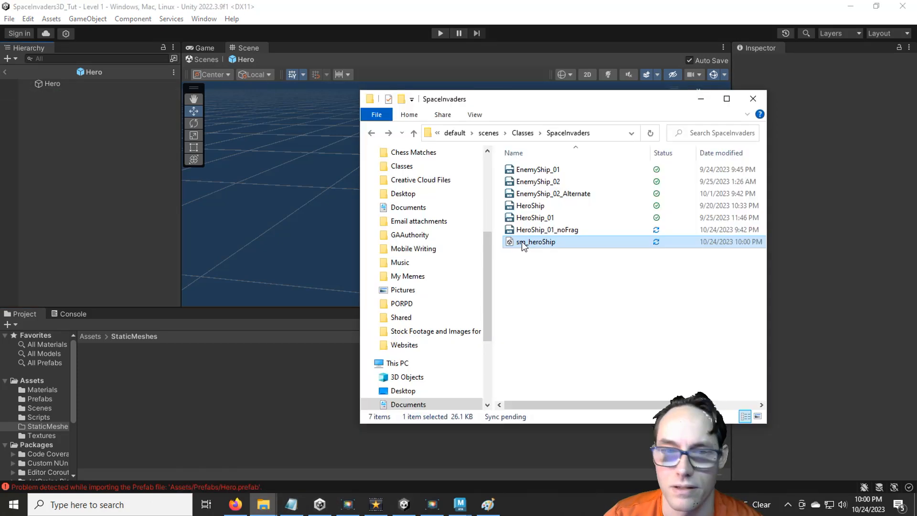
left_click_drag(524, 242, 209, 389)
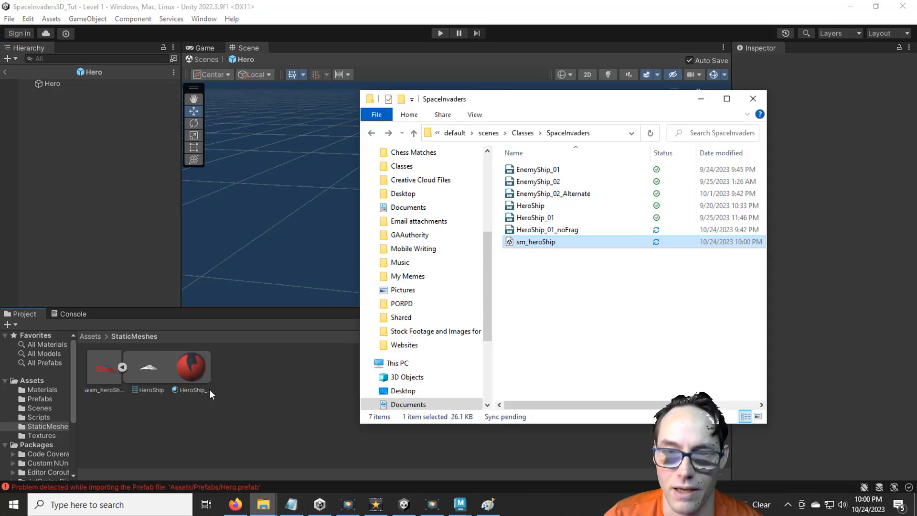
Step: Extract the embedded materials of the sm_heroShip model into the StaticMeshes folder
left_click(220, 435)
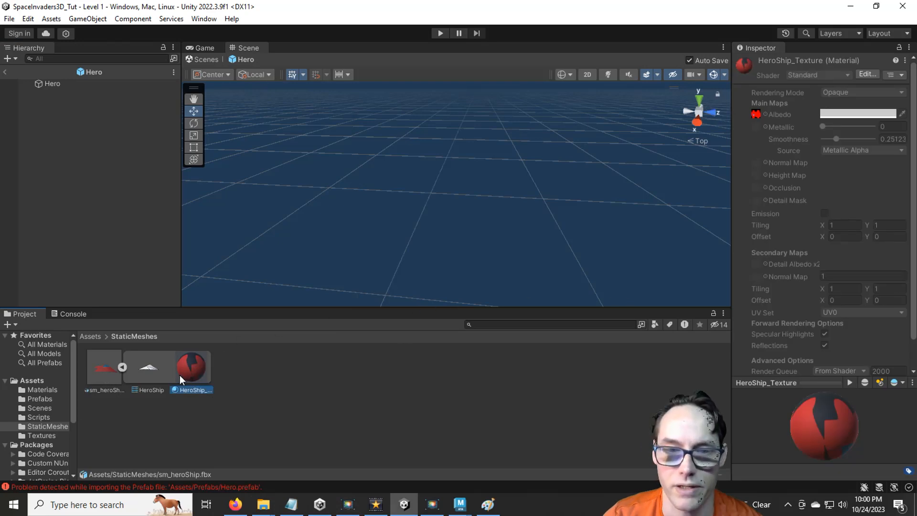
left_click(105, 365)
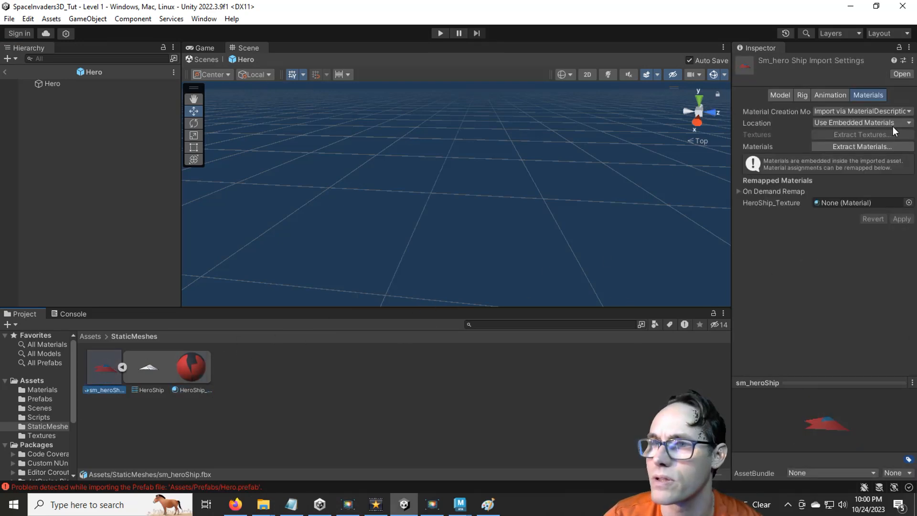
left_click(839, 147)
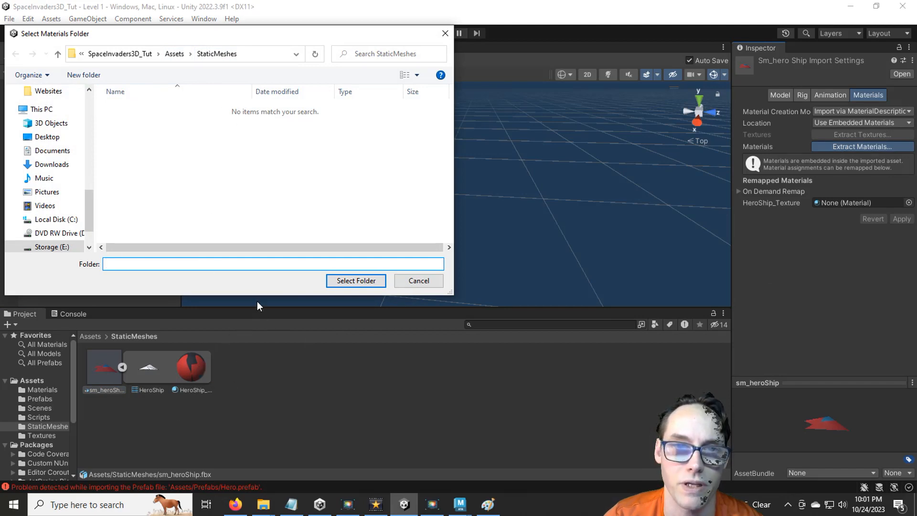
left_click(350, 283)
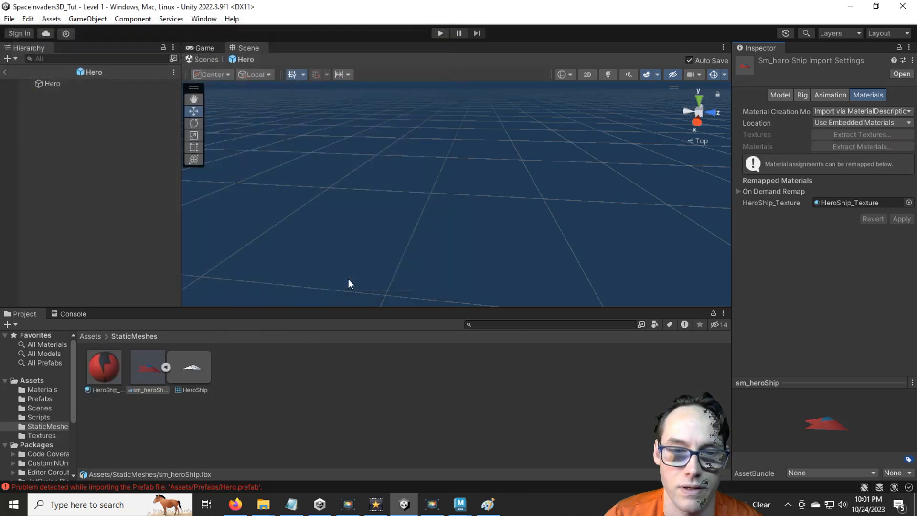
Step: Check the Materials folder for HeroShip_Texture and delete the duplicate extracted material from StaticMeshes
left_click(205, 410)
left_click(106, 369)
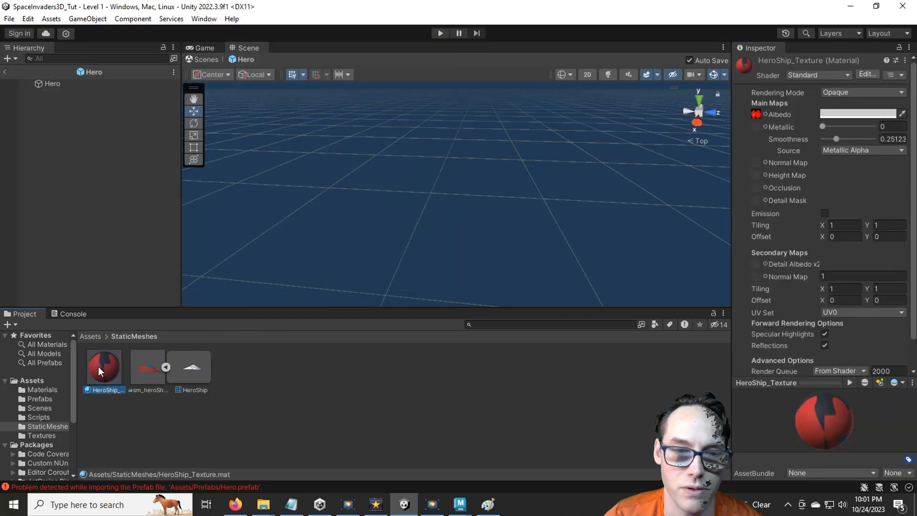
left_click(55, 388)
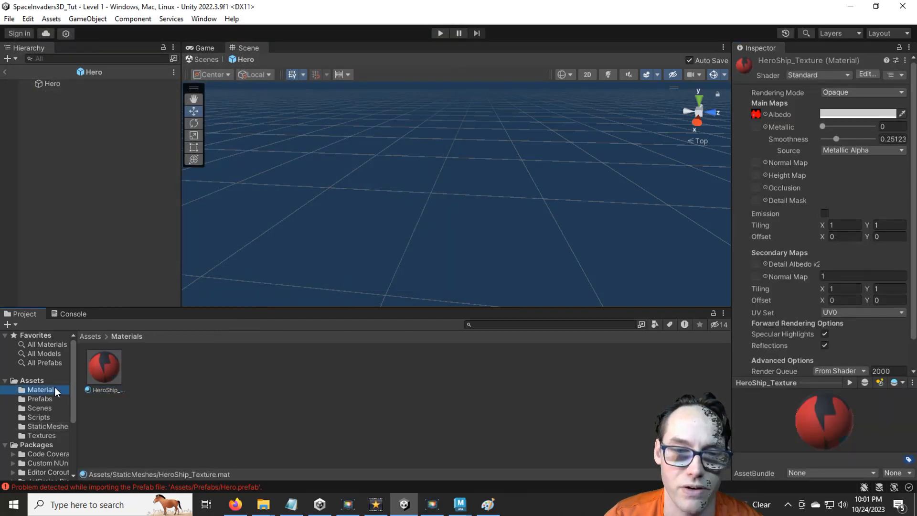
left_click(47, 427)
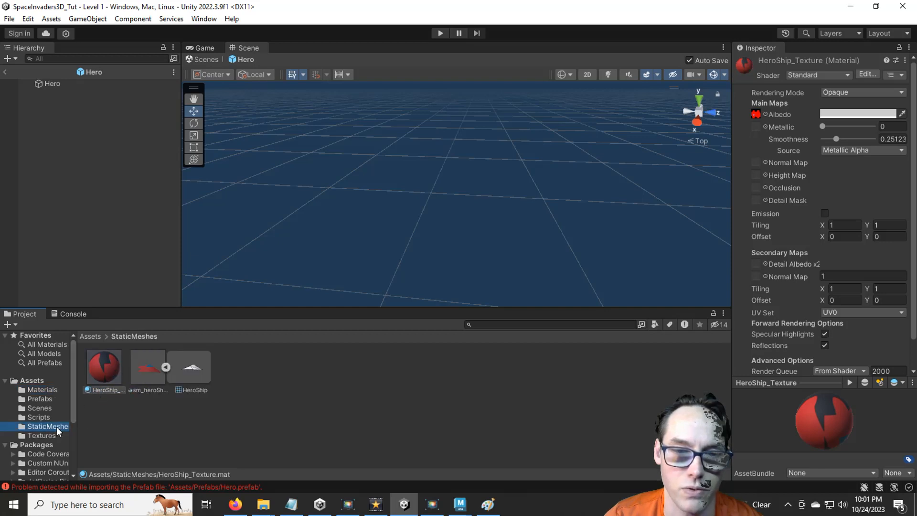
left_click(108, 366)
key("Delete")
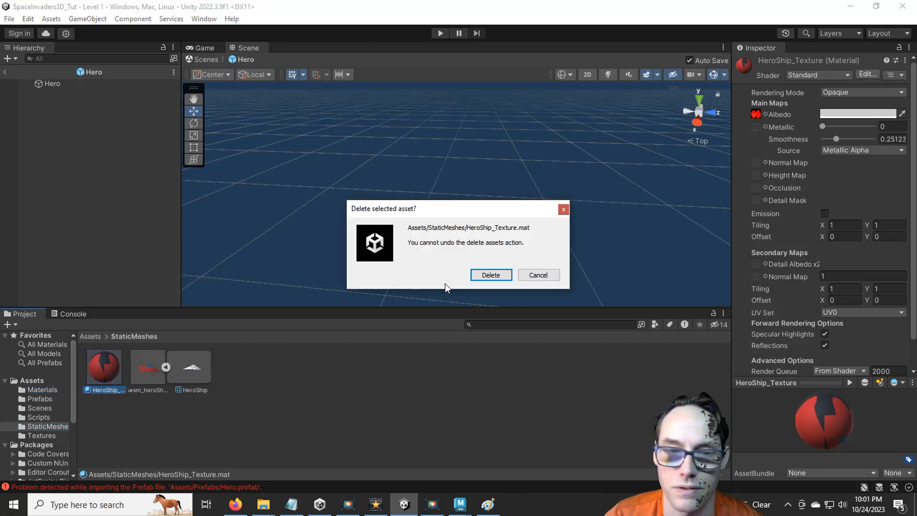
left_click(491, 273)
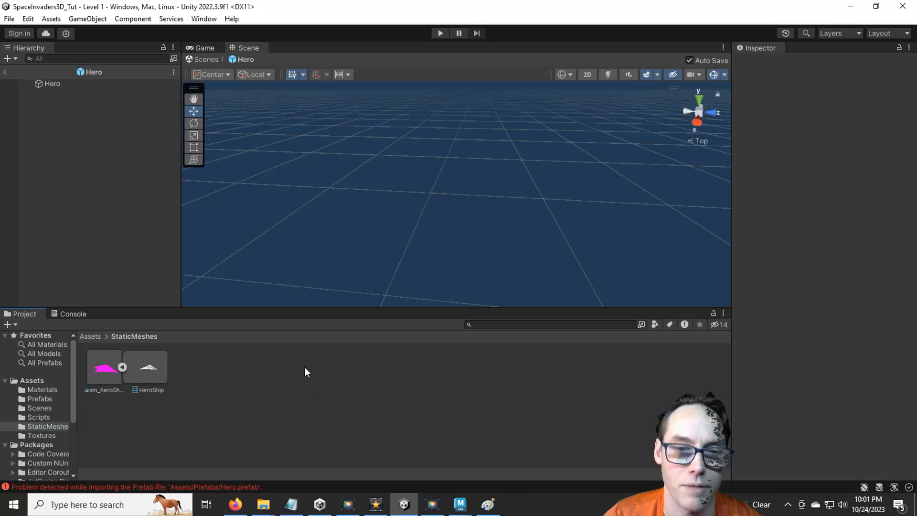
Step: Remap the sm_heroShip model's HeroShip_Texture slot to the existing HeroShip_Texture material and apply the import settings
left_click(105, 366)
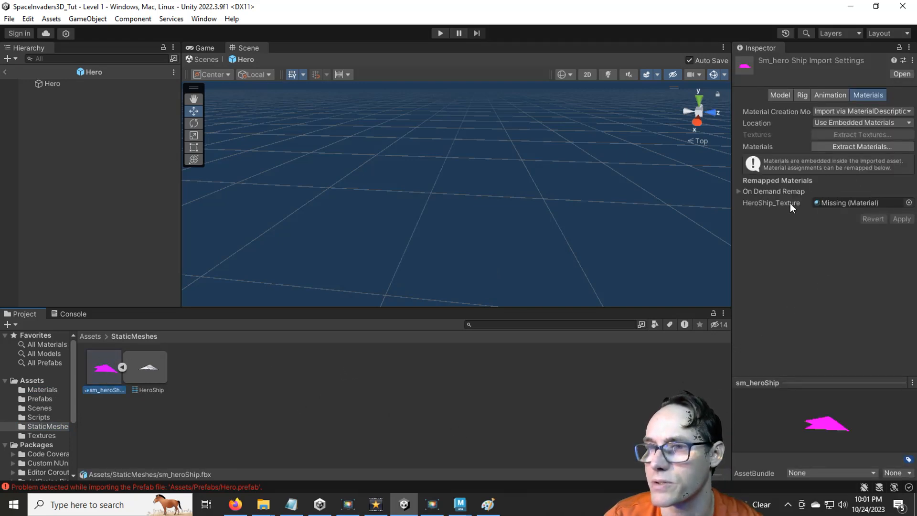
left_click(910, 203)
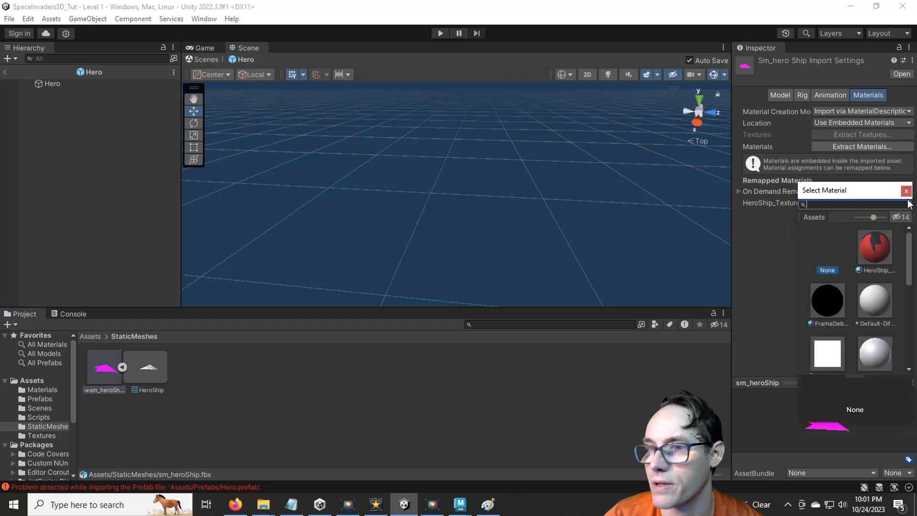
double_click(873, 246)
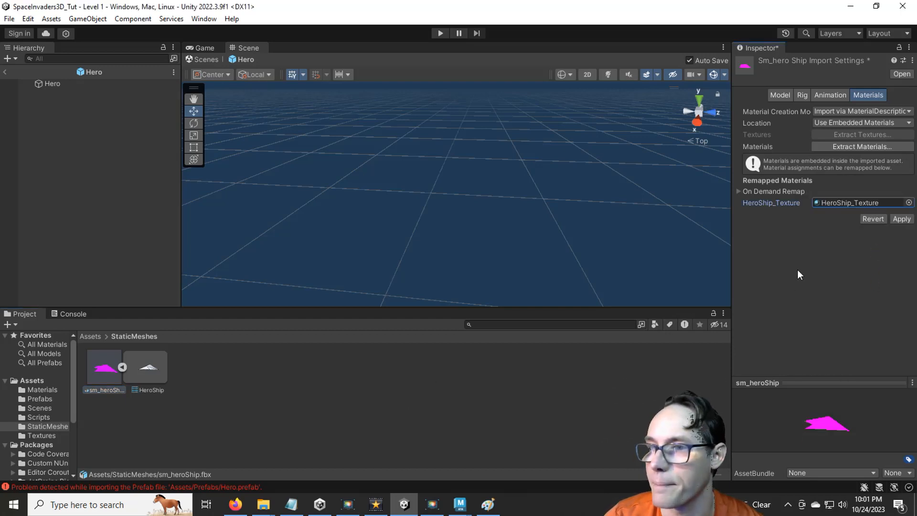
left_click(902, 219)
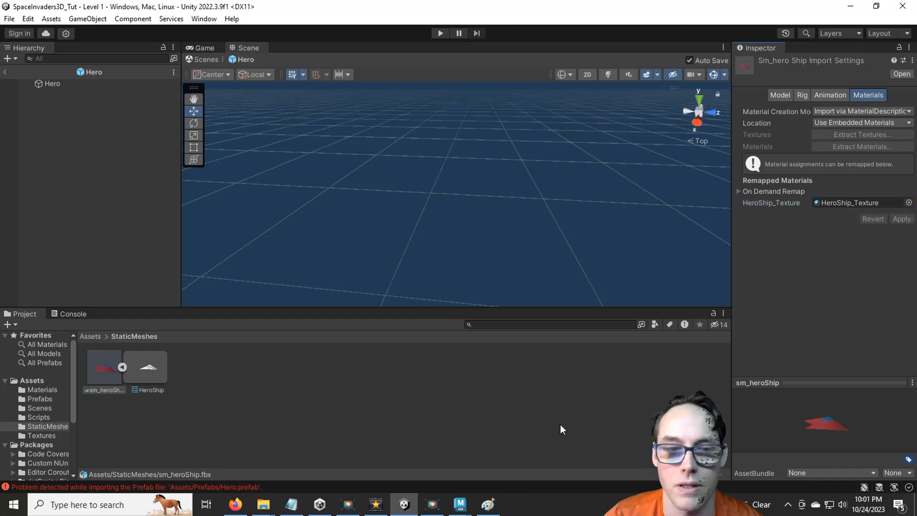
Step: Add the sm_heroShip model as a child of Hero and set the scene's shading mode to Shaded
left_click(108, 367)
left_click_drag(102, 366, 61, 83)
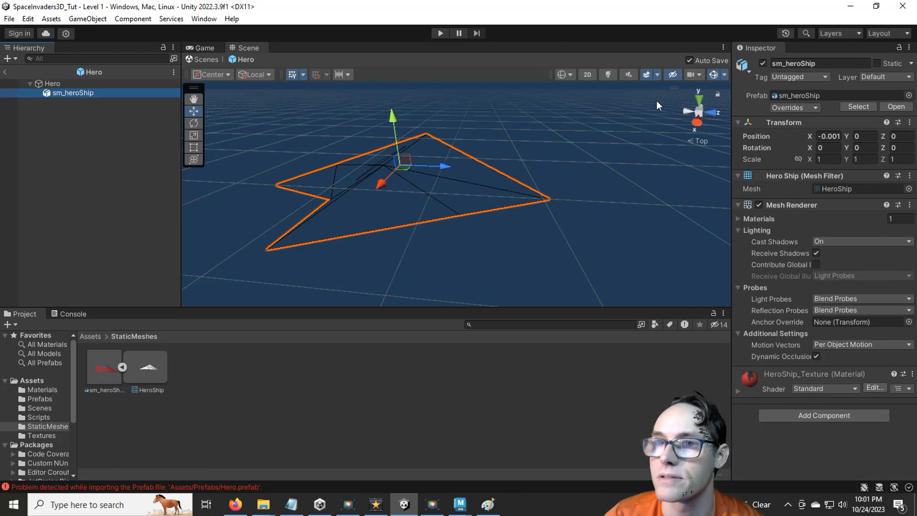
left_click(571, 73)
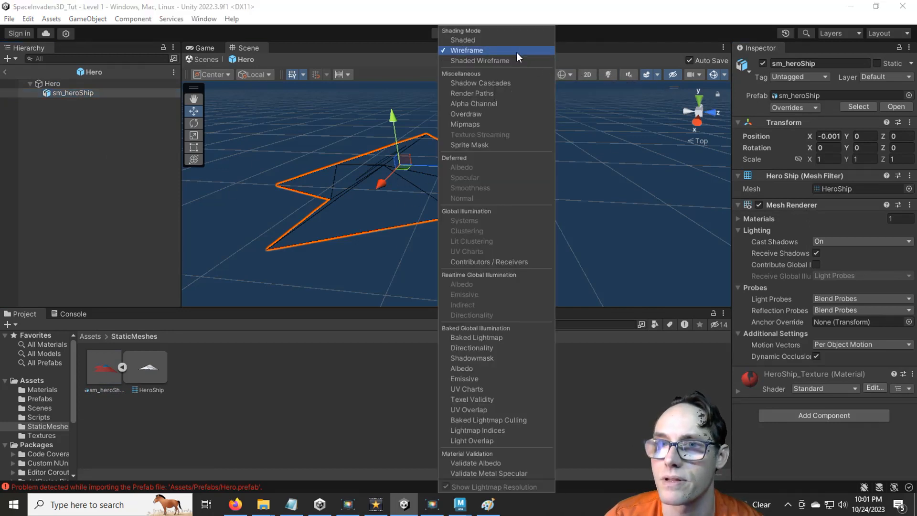
left_click(571, 73)
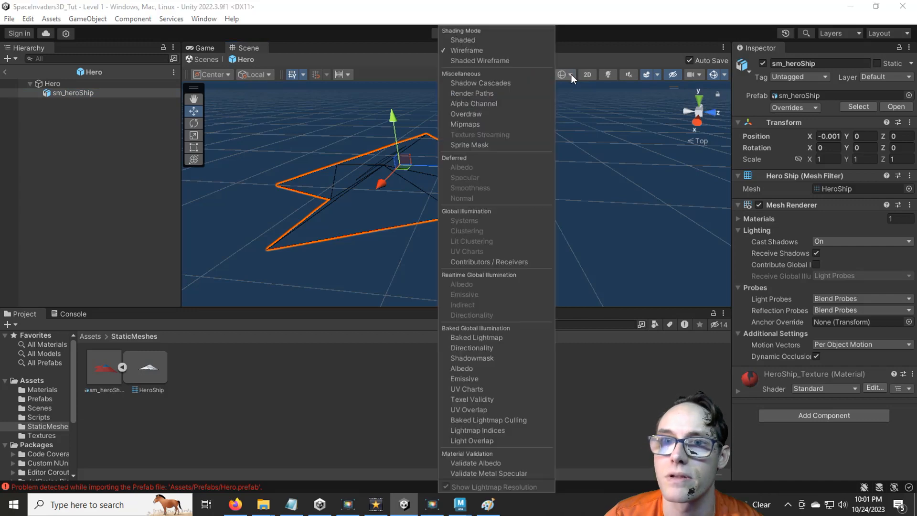
left_click(483, 40)
left_click(601, 199)
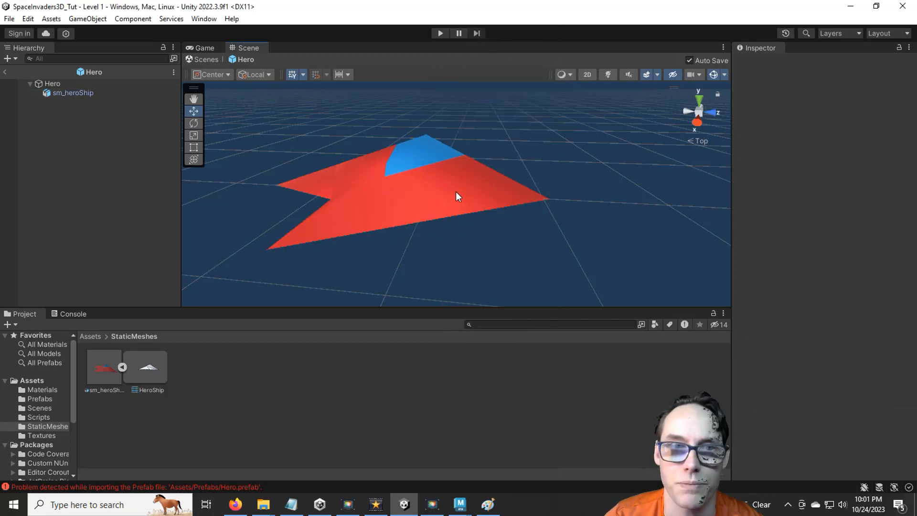
left_click(440, 181)
left_click(466, 220)
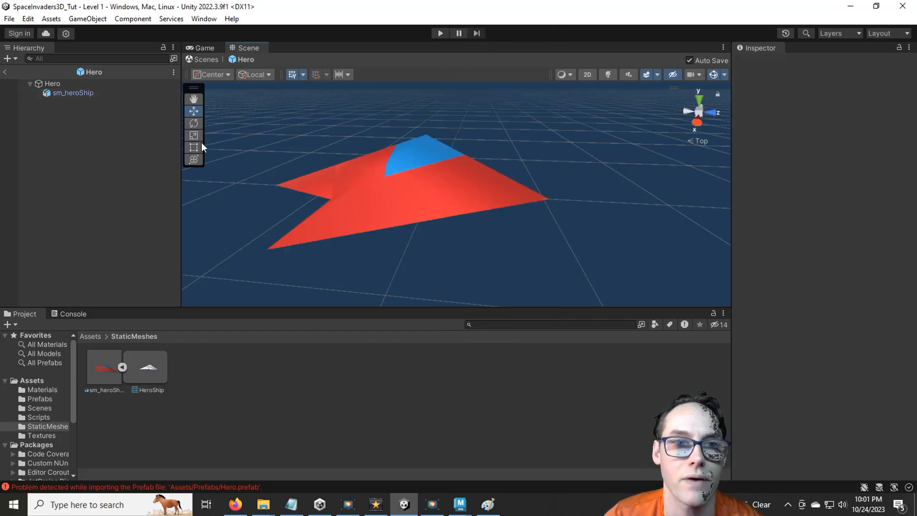
Step: Clear the mesh of Hero's Mesh Collider to None and reassign the HeroShip mesh
left_click(74, 84)
left_click(74, 83)
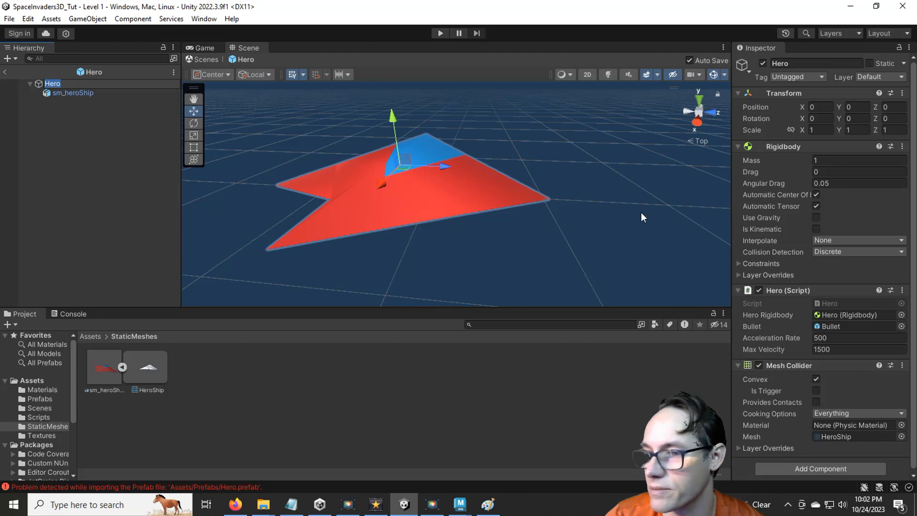
scroll(642, 218, "up", 1)
left_click(902, 437)
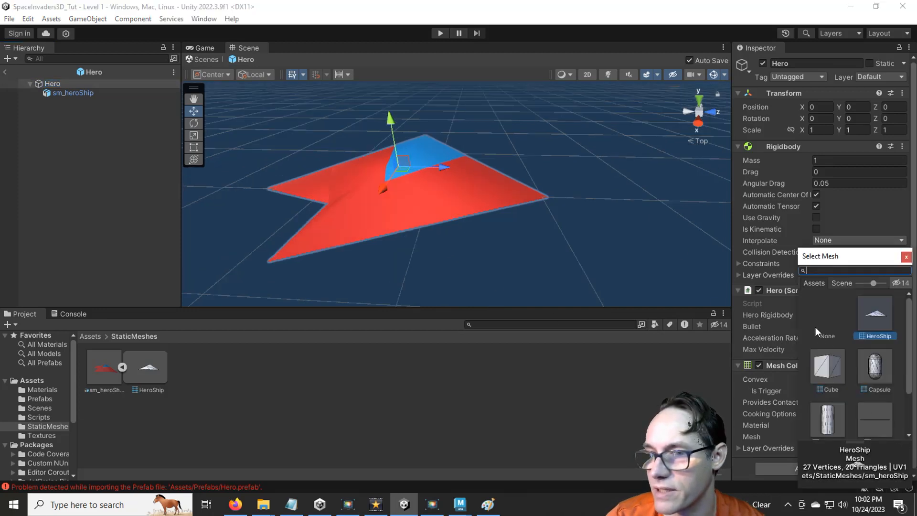
double_click(822, 308)
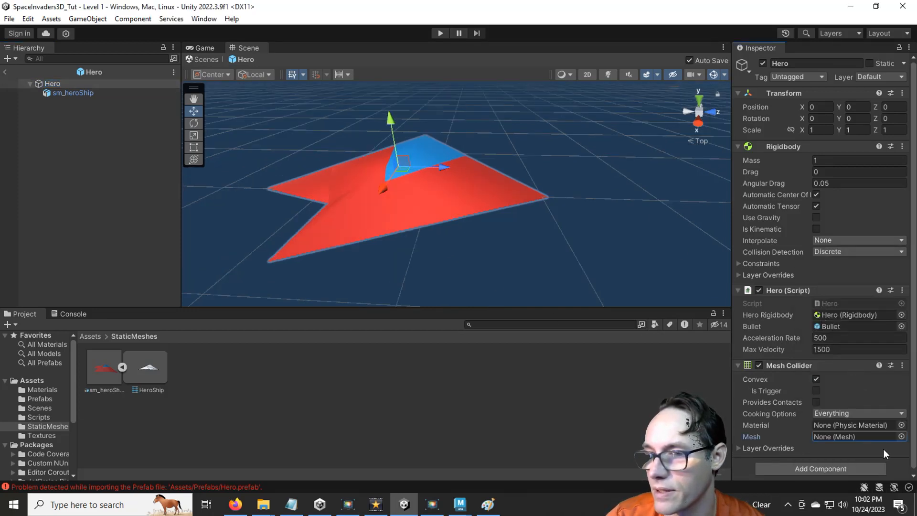
left_click(902, 436)
left_click(876, 319)
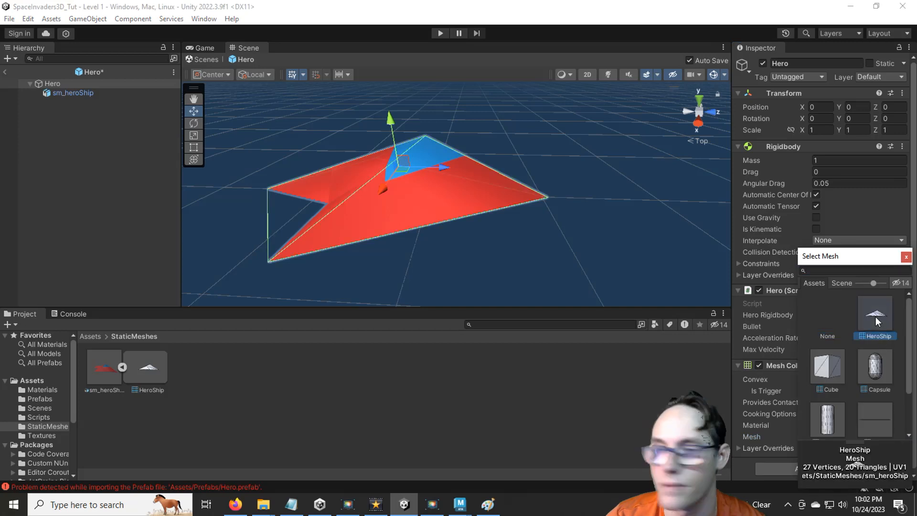
left_click(905, 258)
Step: Examine how the convex Mesh Collider outline spans the ship's rear notch and underside from several angles
left_click_drag(448, 231, 454, 264, "alt")
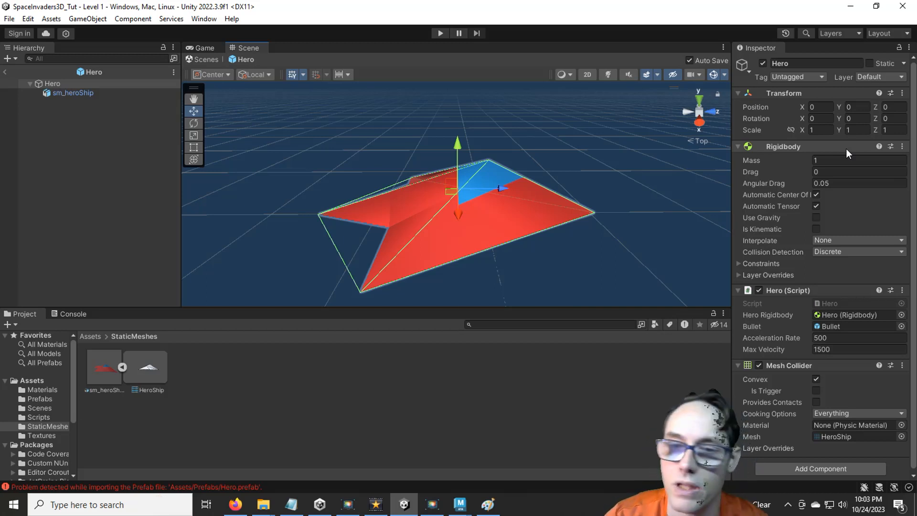
key("alt")
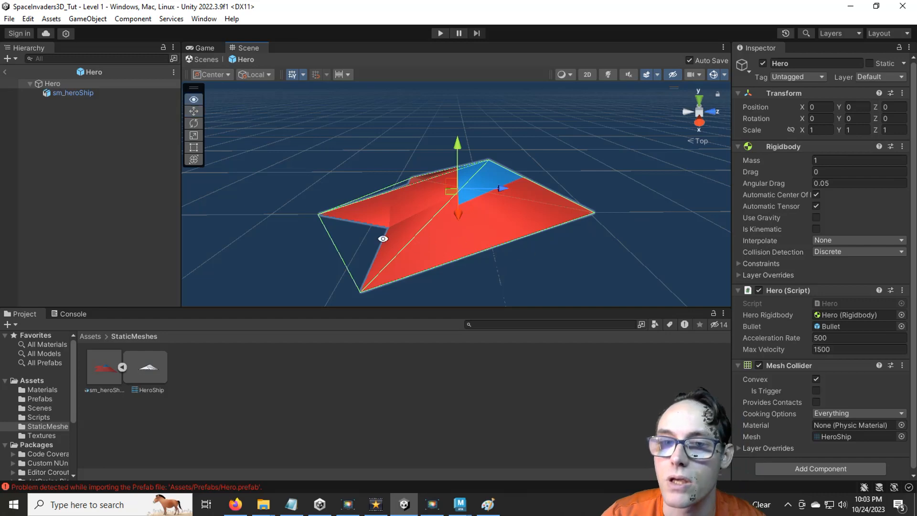
left_click_drag(383, 239, 436, 248, "alt")
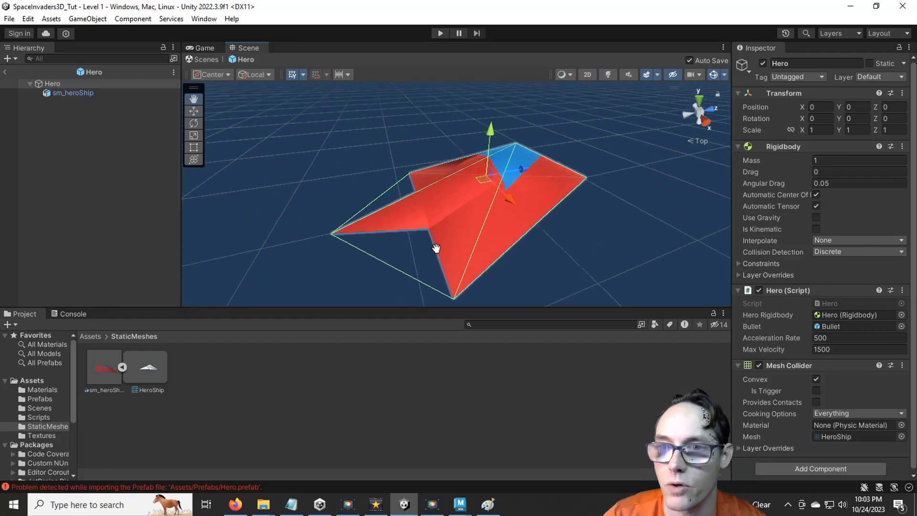
key("w")
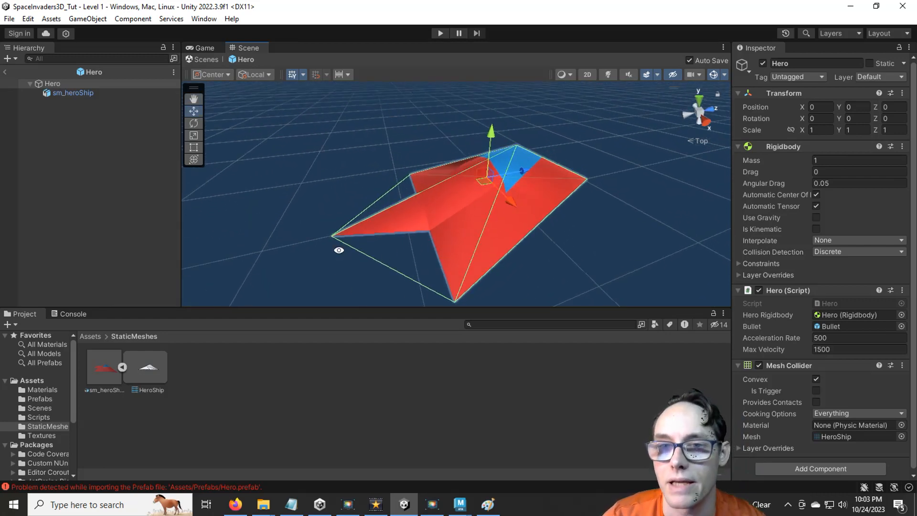
left_click_drag(339, 250, 389, 246, "alt")
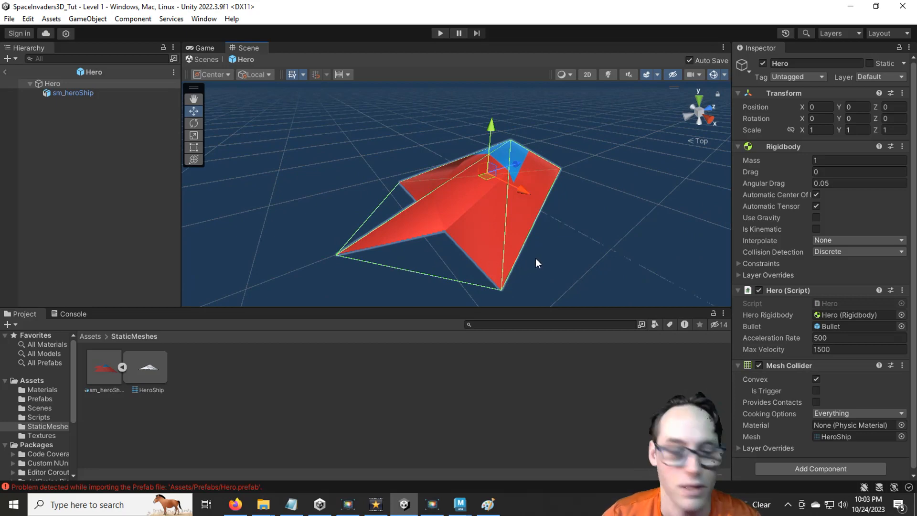
left_click_drag(538, 253, 495, 148, "alt")
left_click_drag(365, 232, 252, 252, "alt")
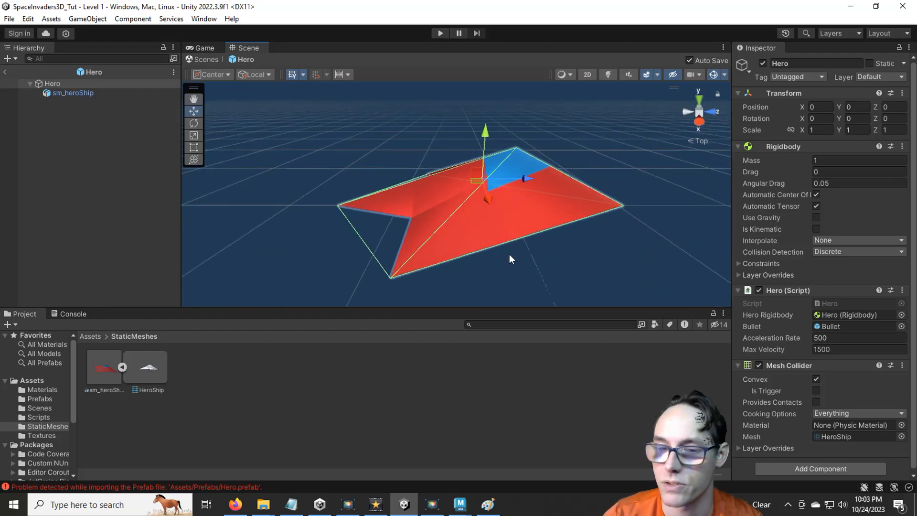
Step: Switch to Paint and sketch an arch with one arrow pointing into its hollow underside and another at its outer curve
left_click(488, 504)
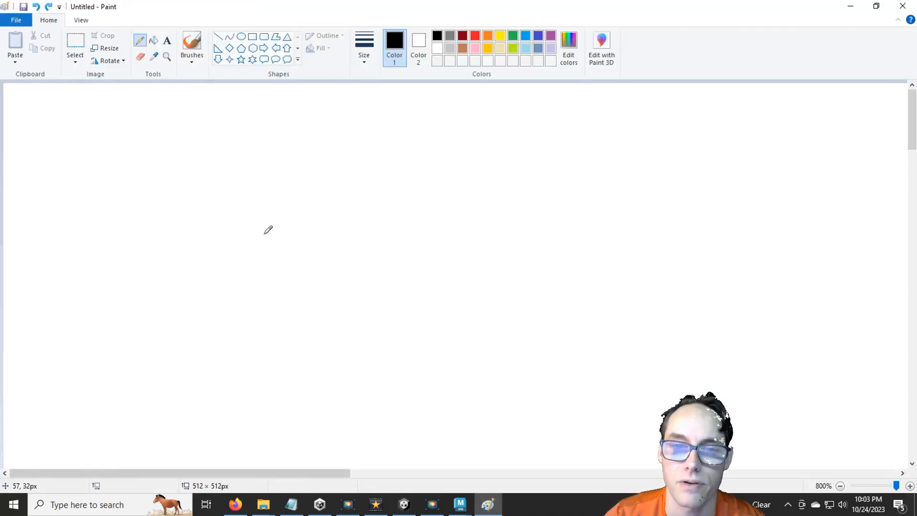
mouse_move(255, 221)
left_mouse_down()
mouse_move(290, 171)
mouse_move(353, 156)
mouse_move(405, 191)
mouse_move(430, 258)
left_mouse_up()
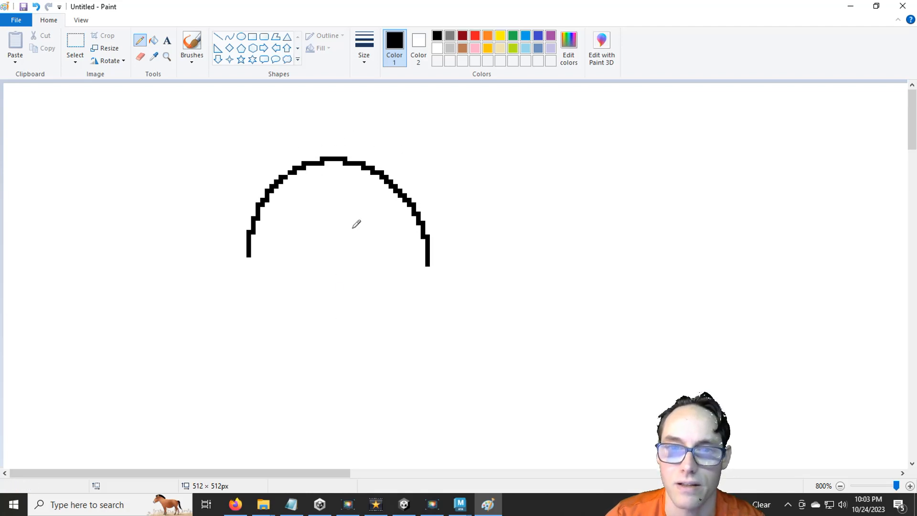
mouse_move(332, 315)
left_mouse_down()
mouse_move(335, 293)
mouse_move(318, 267)
mouse_move(353, 265)
left_mouse_up()
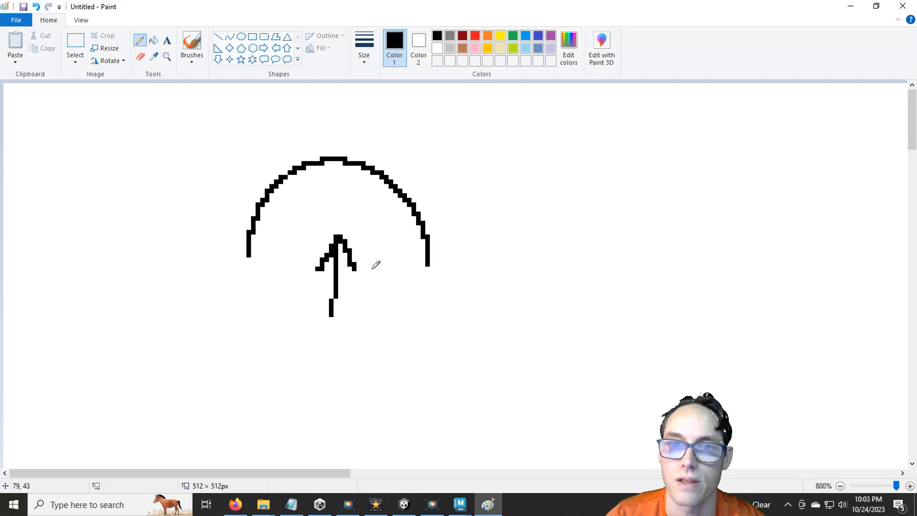
mouse_move(400, 118)
left_mouse_down()
mouse_move(355, 150)
mouse_move(382, 157)
left_mouse_up()
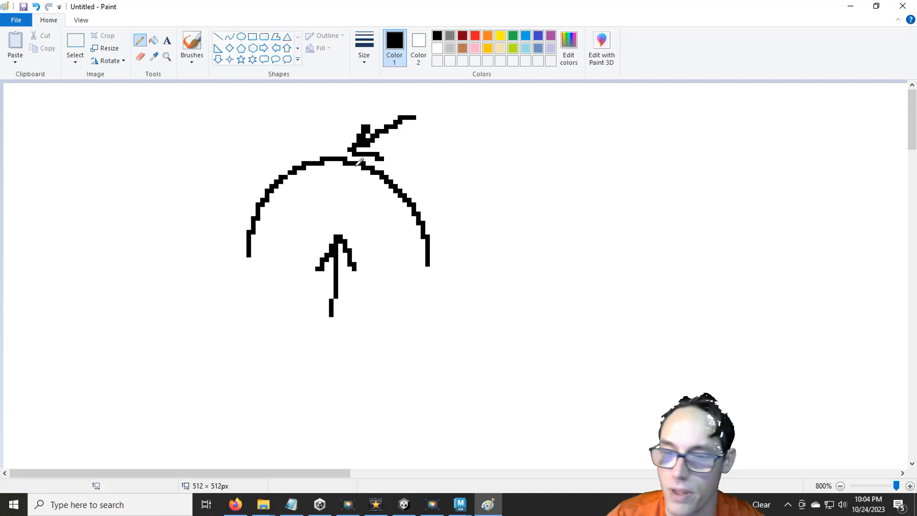
Step: Switch back to Unity and examine the convex collider outline from behind the ship
left_click(460, 507)
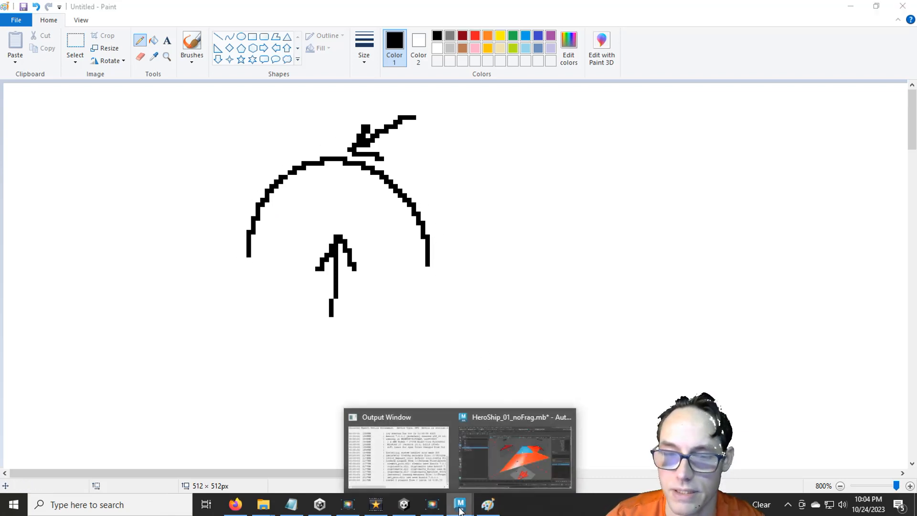
left_click(404, 505)
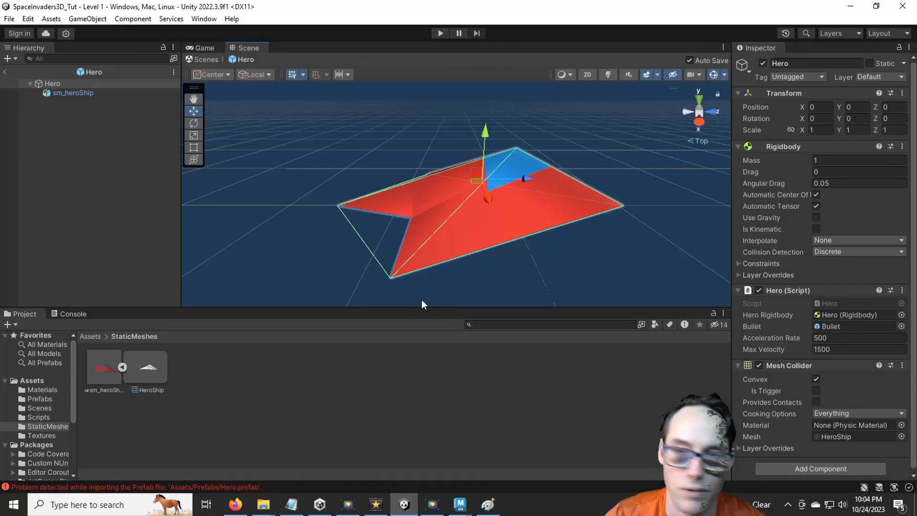
left_click_drag(403, 256, 494, 226, "alt")
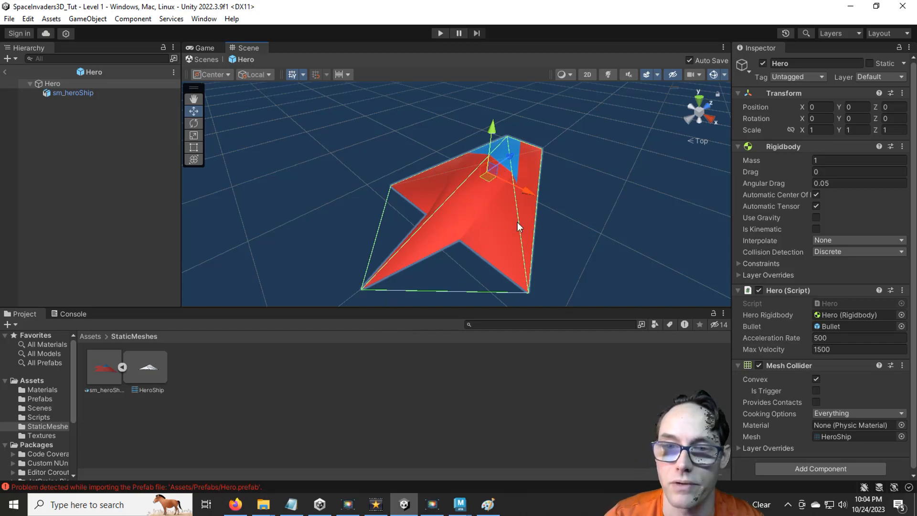
Step: Switch to the HeroShip_01_noFrag.mb scene in Maya and hide layer1, which holds the side, front and top reference images
left_click_drag(414, 246, 387, 241, "alt")
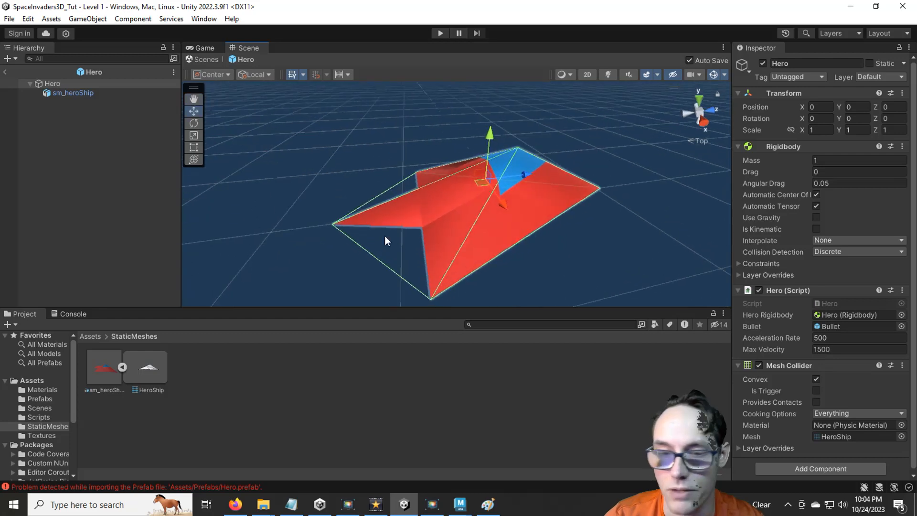
mouse_move(460, 504)
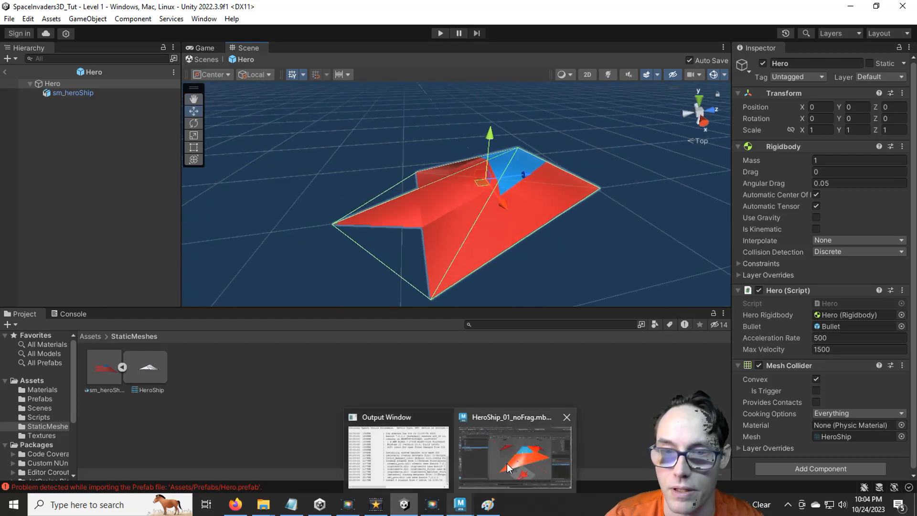
left_click(509, 467)
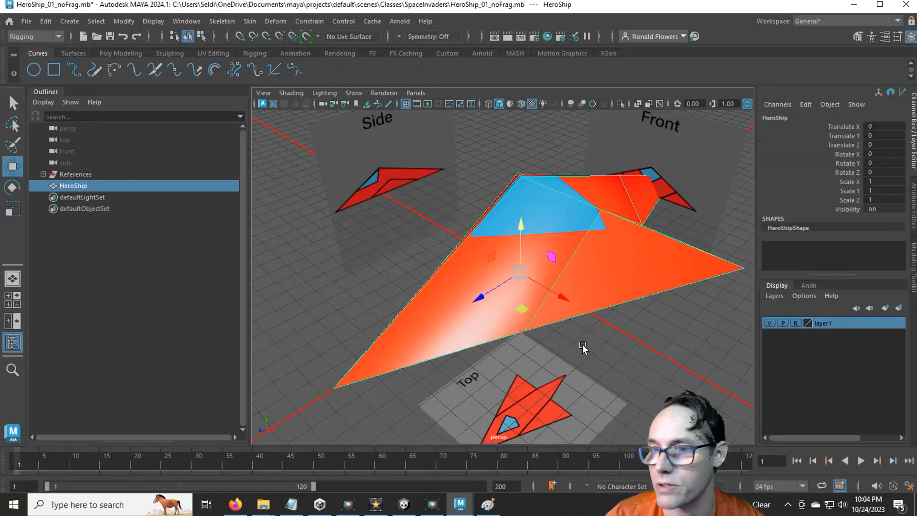
scroll(585, 349, "down", 5)
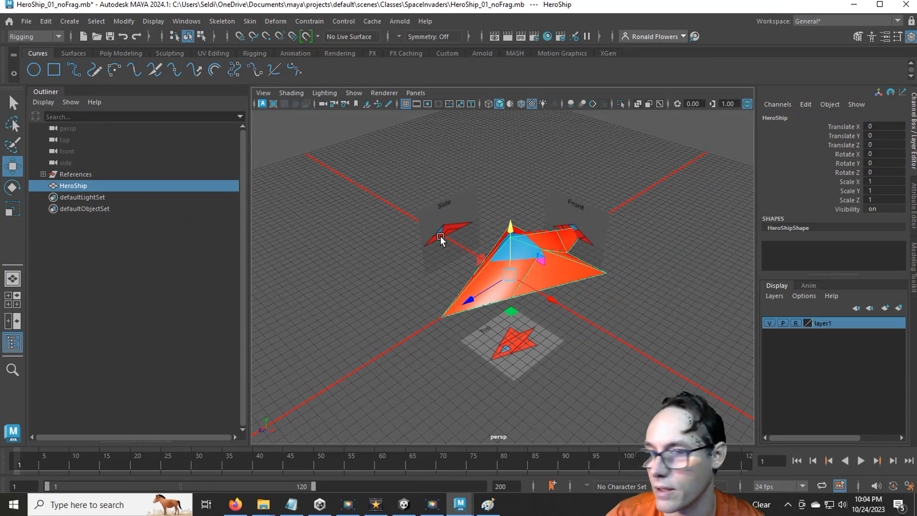
left_click(771, 324)
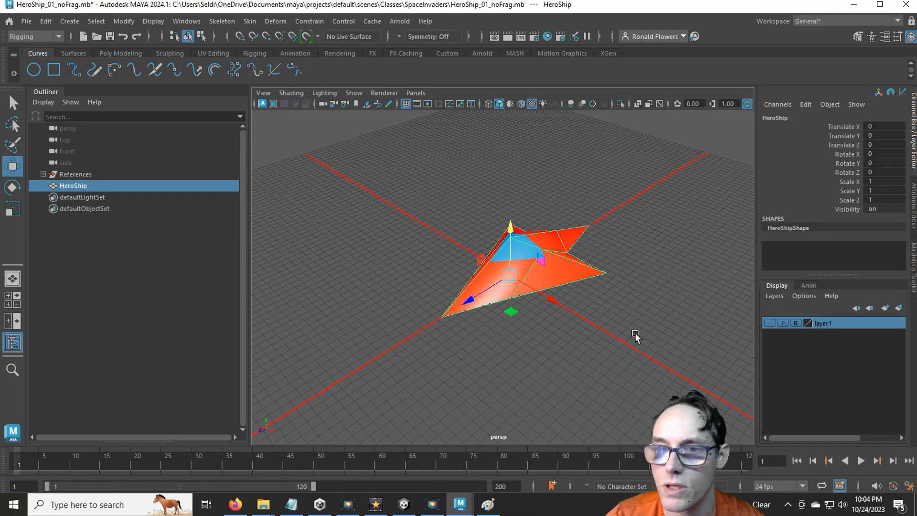
Step: Examine the HeroShip model's nose, wings and rear notch from several angles in the perspective view
left_click(636, 337)
scroll(637, 358, "up", 5)
left_click(589, 288)
scroll(601, 342, "down", 2)
left_click_drag(617, 339, 604, 325, "alt")
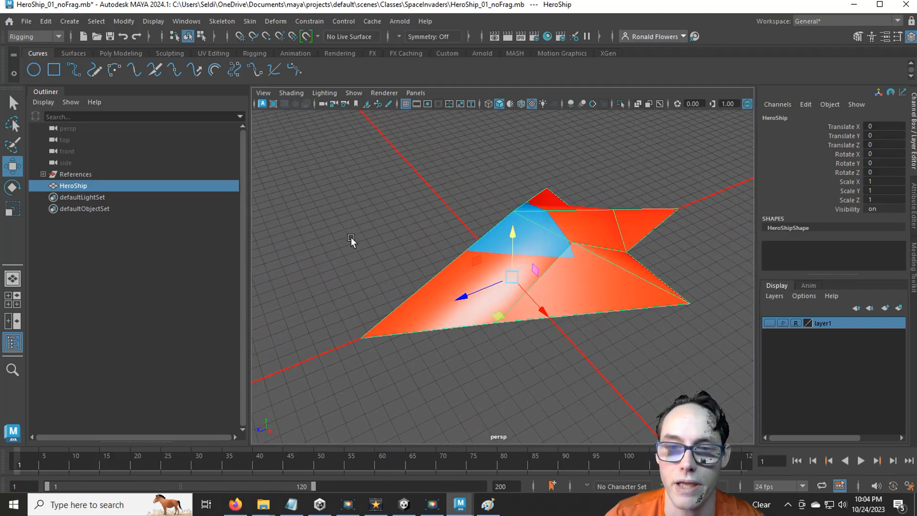
left_click_drag(420, 317, 647, 336, "alt")
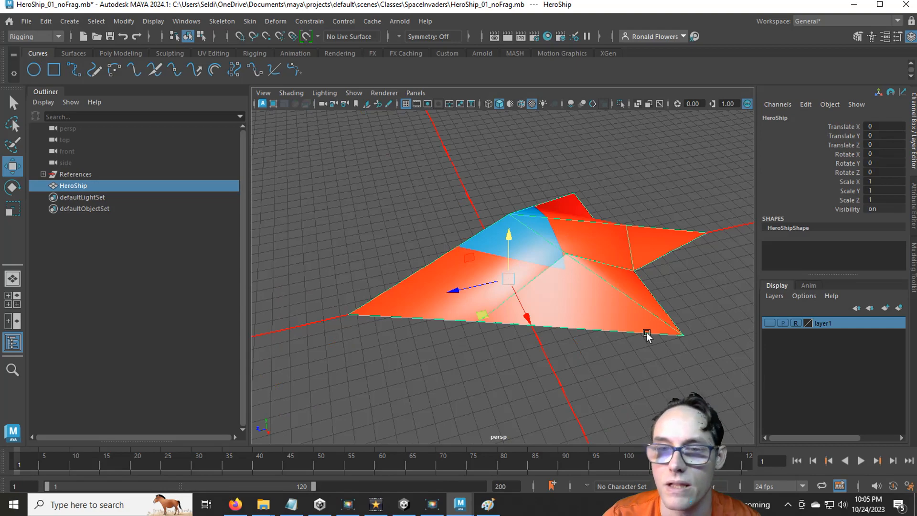
left_click_drag(578, 322, 606, 297, "alt")
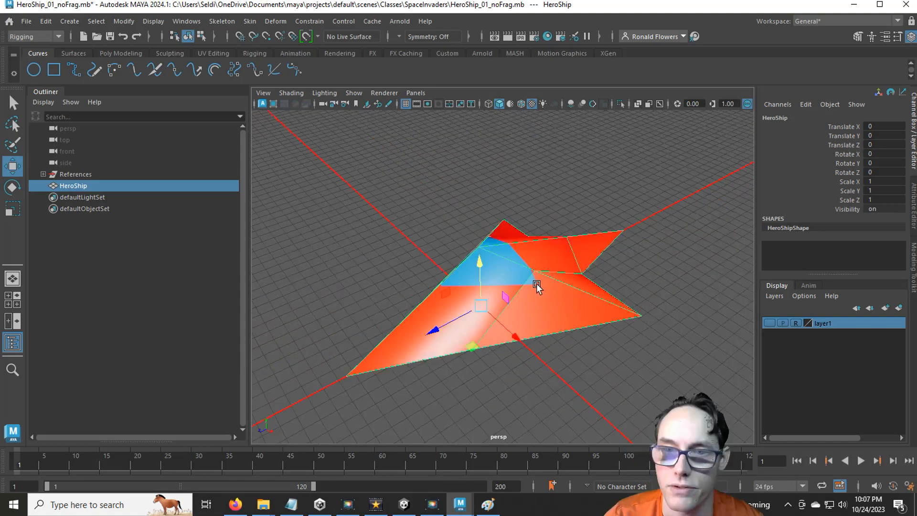
left_click_drag(536, 282, 523, 306, "alt")
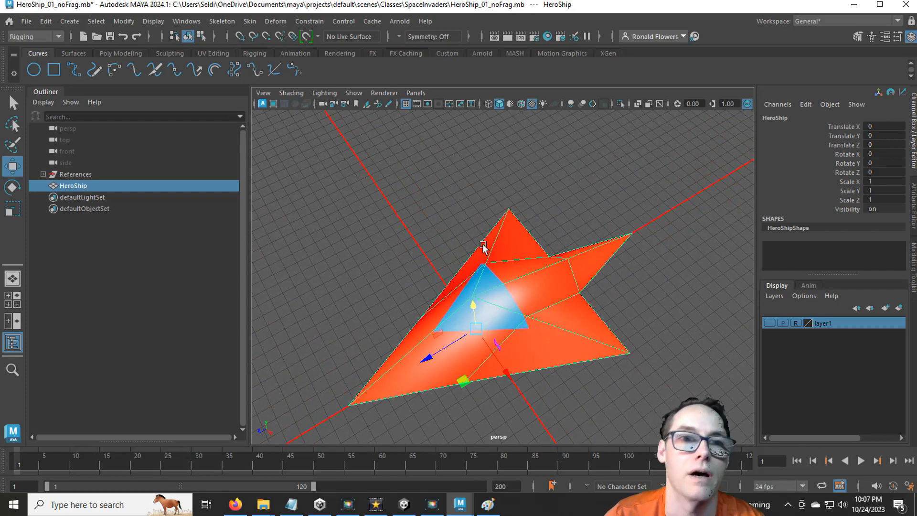
Step: Create a polygon pyramid primitive and move it out beside the ship to about -119.8 on X
left_click(116, 54)
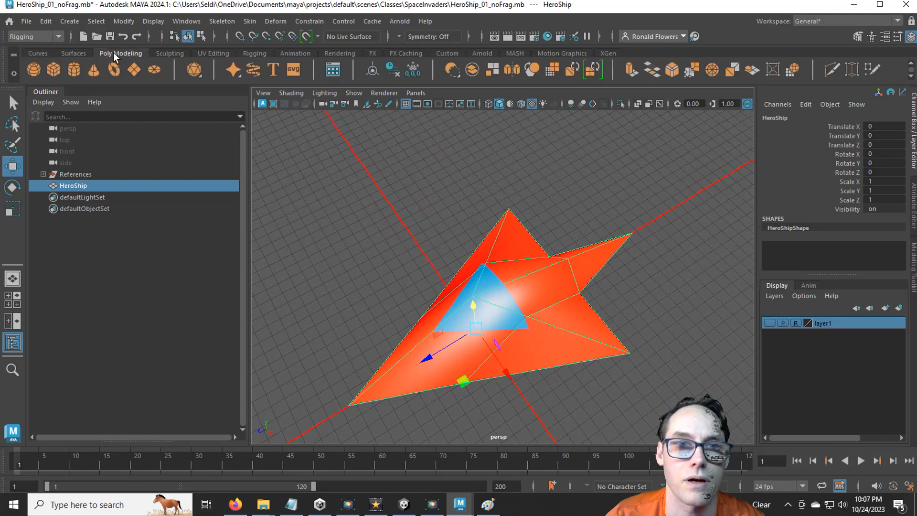
left_click(73, 24)
mouse_move(111, 70)
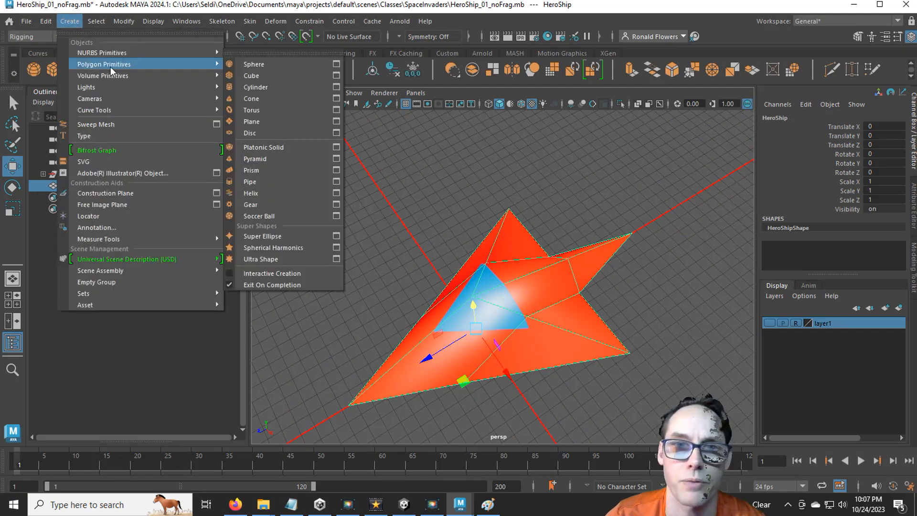
left_click(285, 162)
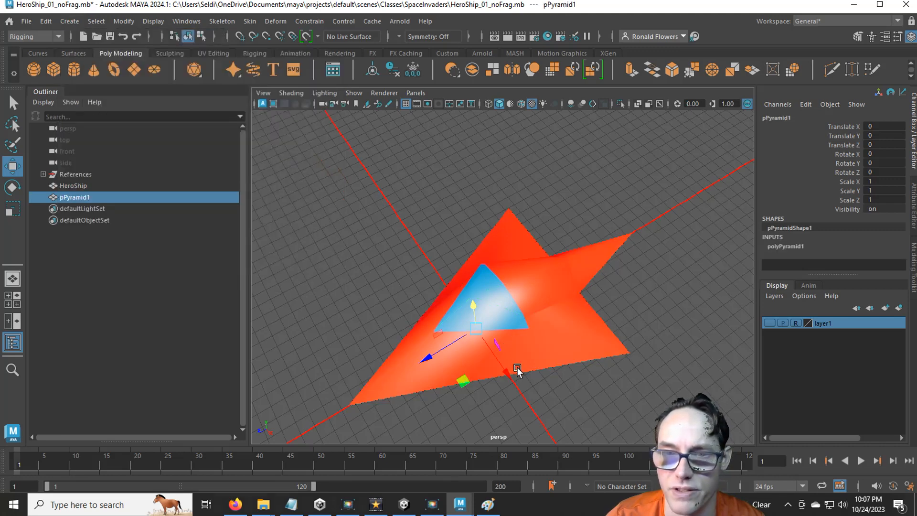
left_click_drag(510, 371, 404, 226)
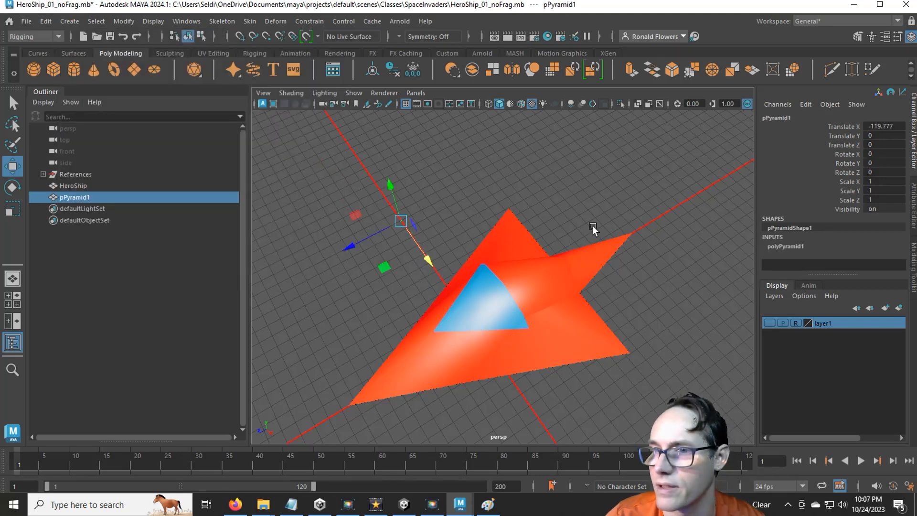
Step: Set the pyramid's number of sides to 3 and its side length to 100
left_click(787, 246)
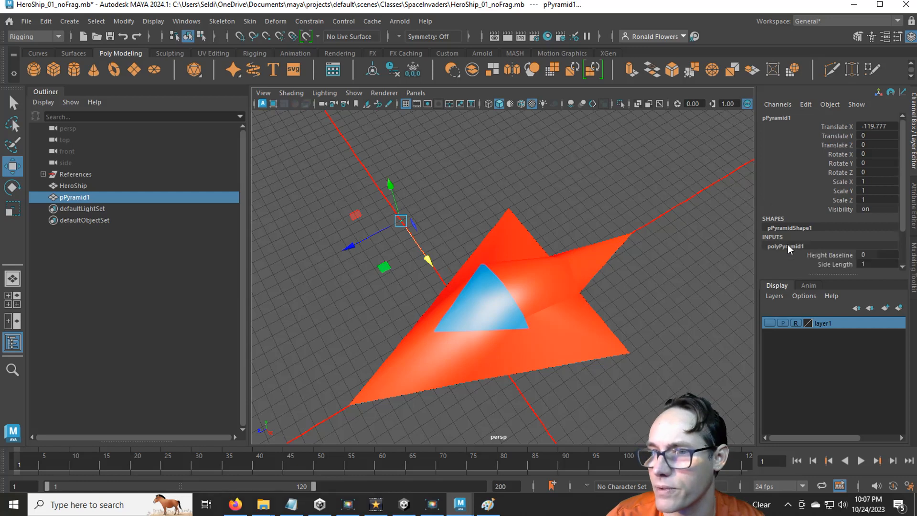
scroll(789, 246, "down", 3)
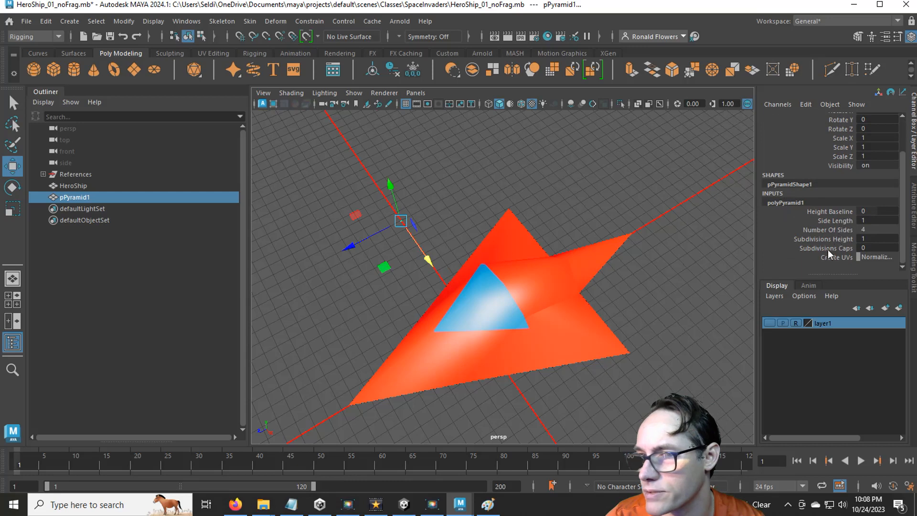
left_click(867, 229)
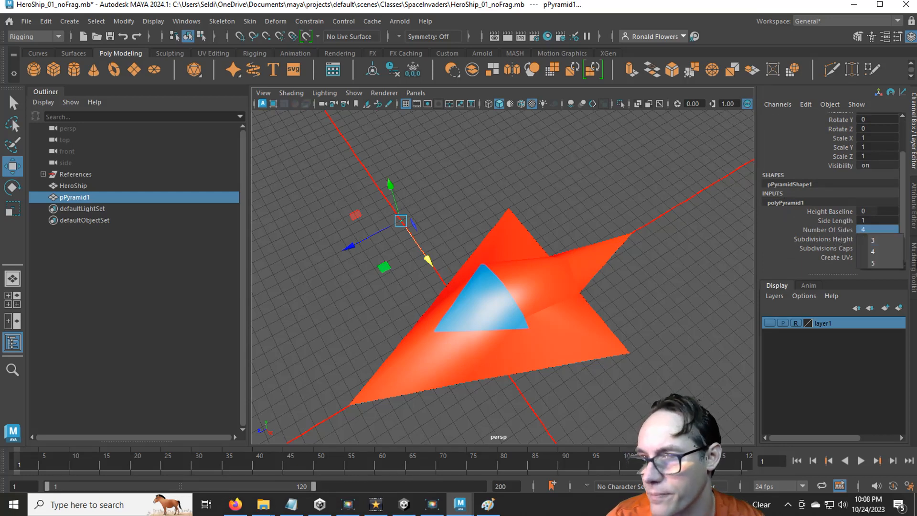
left_click(873, 240)
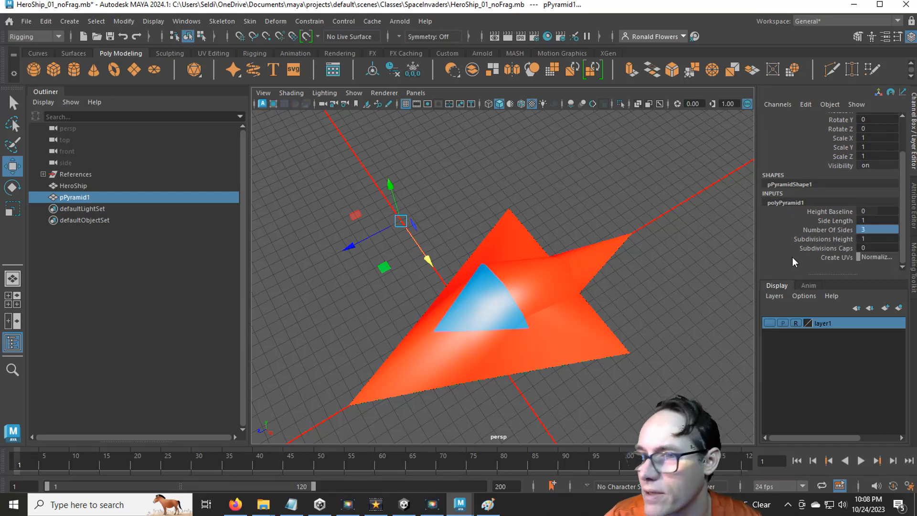
left_click(834, 222)
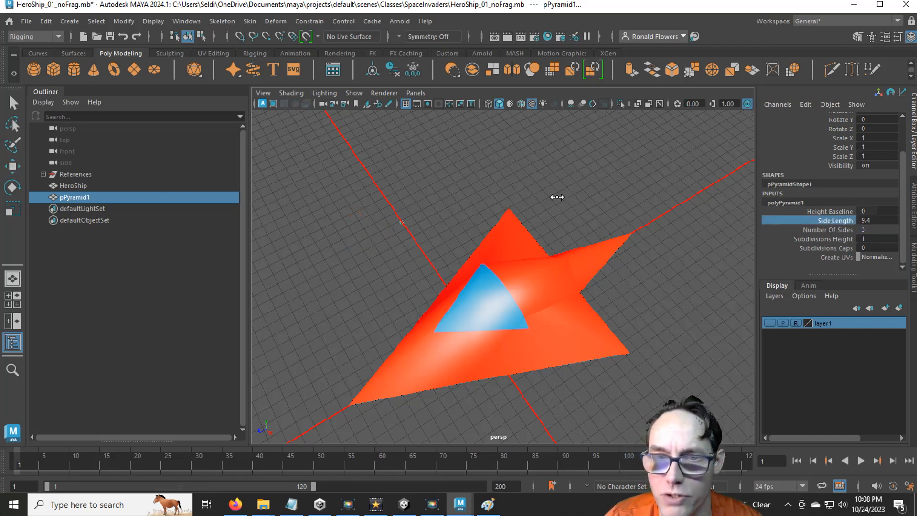
middle_click_drag(557, 196, 664, 182)
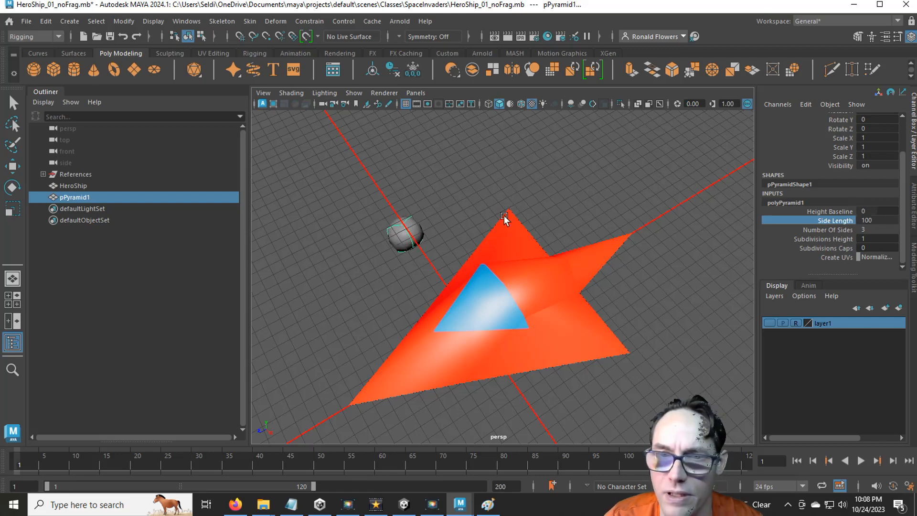
Step: Turn off the smooth mesh preview on the pyramid so its flat, sharp-edged faces are displayed
scroll(428, 267, "up", 3)
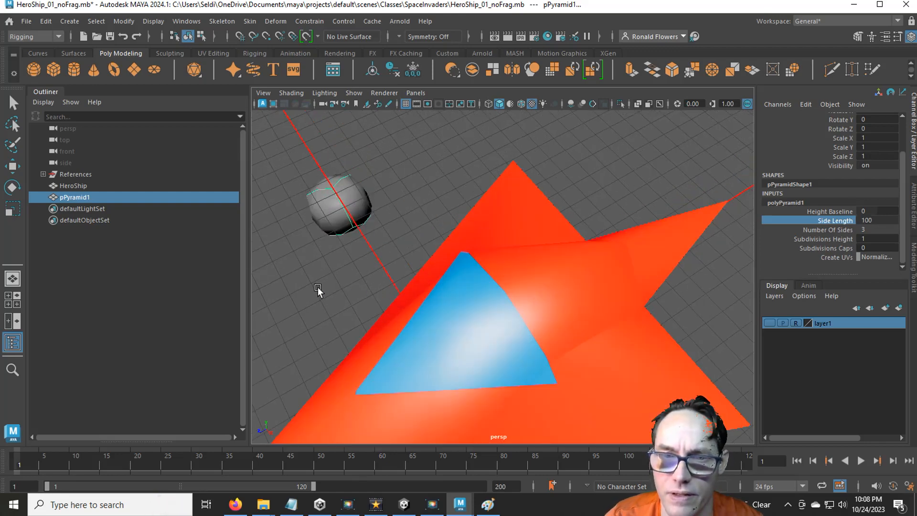
left_click_drag(318, 290, 442, 298, "alt")
key("1")
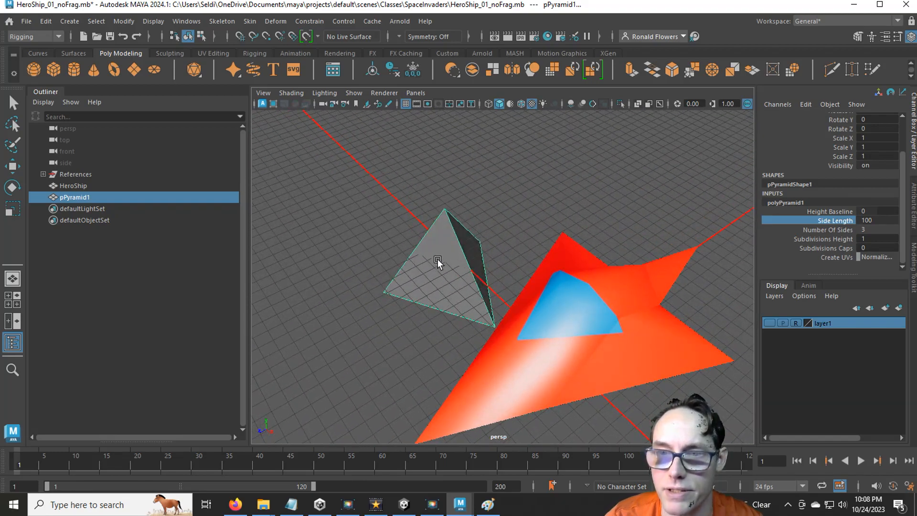
middle_click_drag(488, 306, 461, 242, "alt")
left_click_drag(553, 252, 469, 231, "alt")
mouse_move(423, 196)
right_mouse_down()
mouse_move(459, 157)
mouse_move(424, 195)
right_mouse_up()
Step: In the front view, grid-snap the pyramid to 0 on X and raise it to 40 on Y, with its base at ground level
key("w")
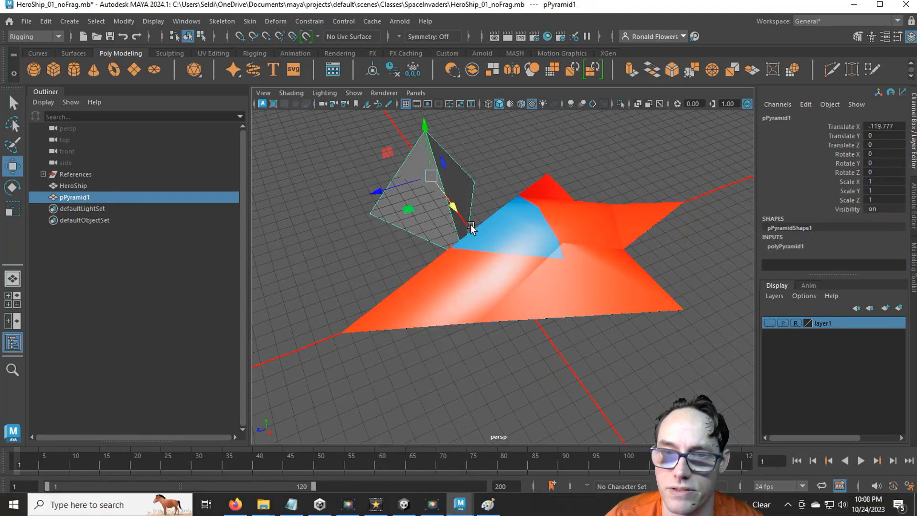
key("space")
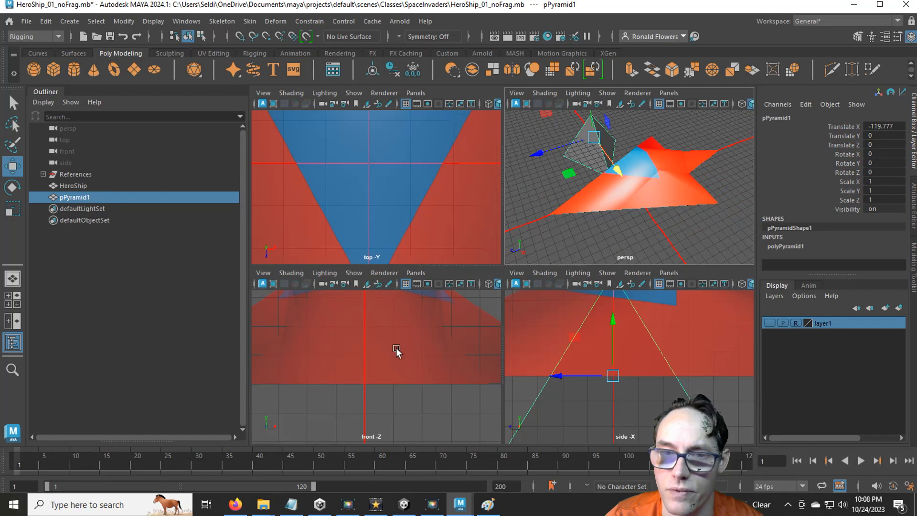
key("space")
scroll(405, 323, "down", 3)
scroll(405, 323, "down", 2)
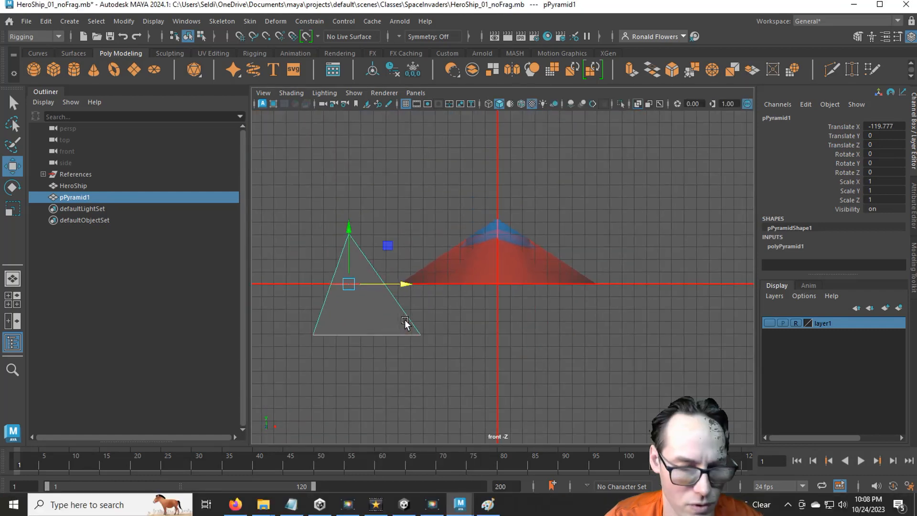
left_click_drag(399, 287, 495, 281)
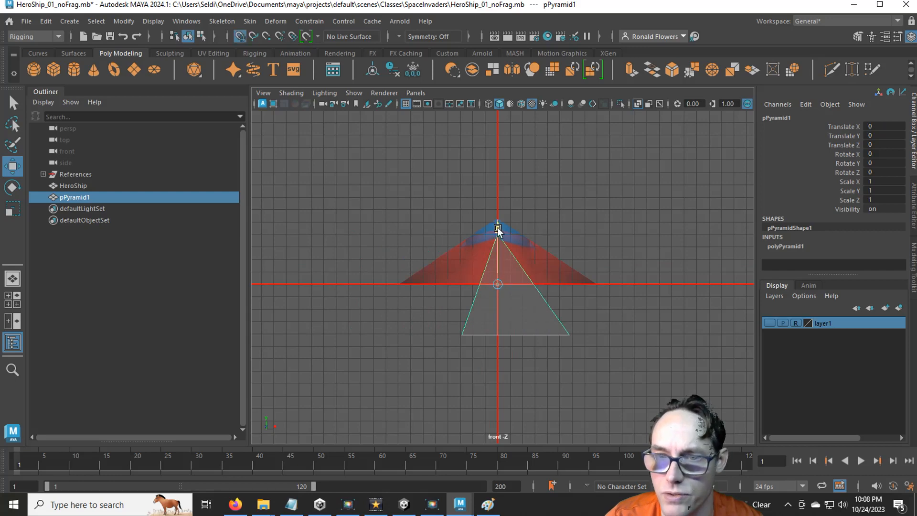
left_click_drag(497, 229, 500, 240)
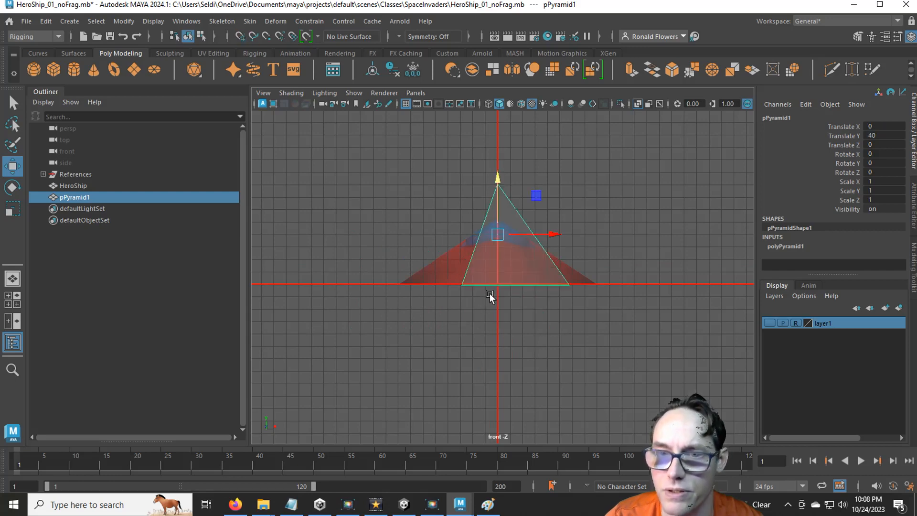
scroll(491, 299, "up", 3)
Step: In the top view, rotate the pyramid about 28.7 degrees around Y so one base corner points toward the ship's nose
key("space")
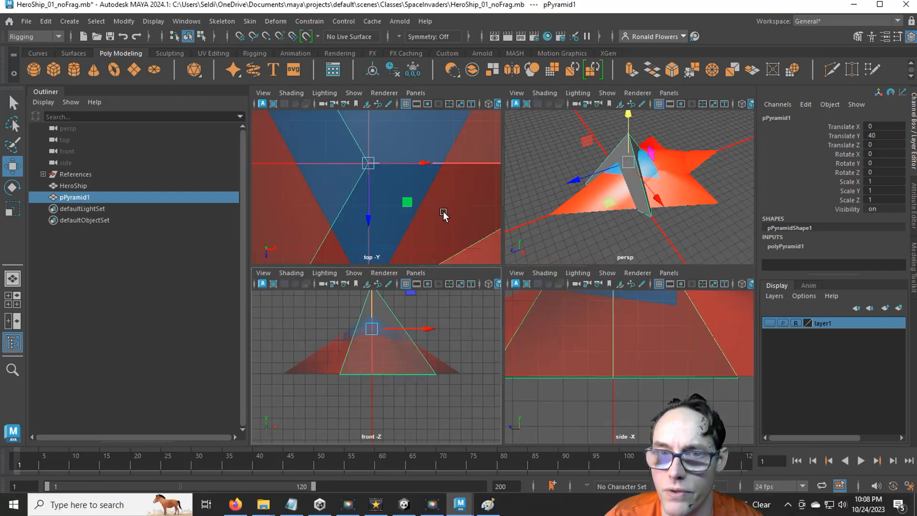
key("space")
scroll(477, 266, "down", 5)
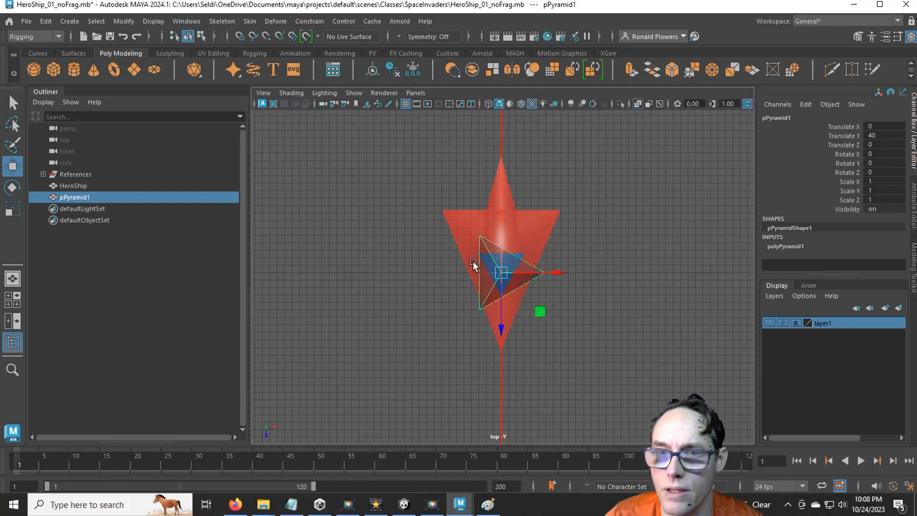
middle_click_drag(429, 257, 405, 276, "alt")
left_click(563, 295)
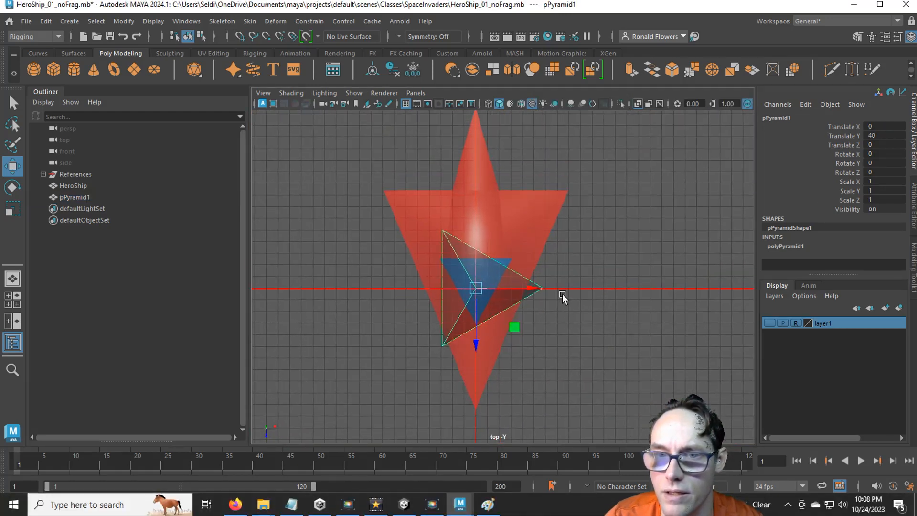
left_click(518, 297)
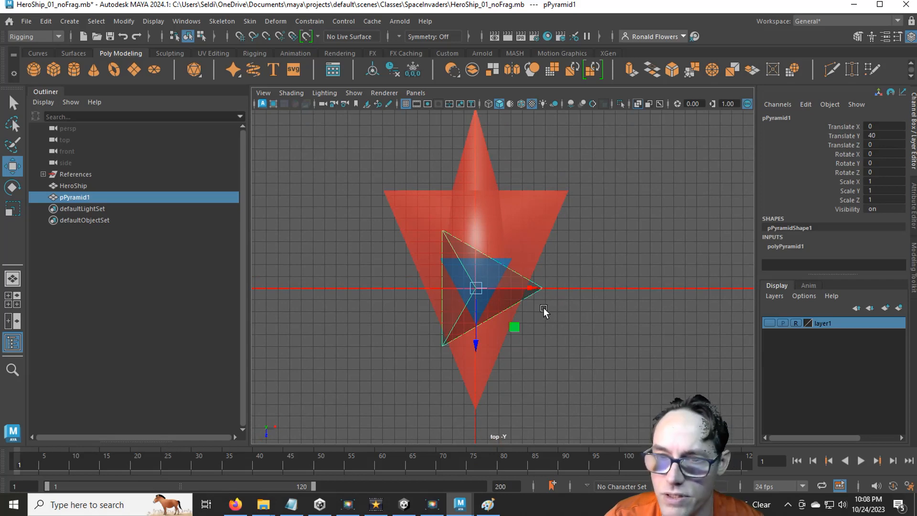
key("e")
left_click_drag(520, 262, 505, 238)
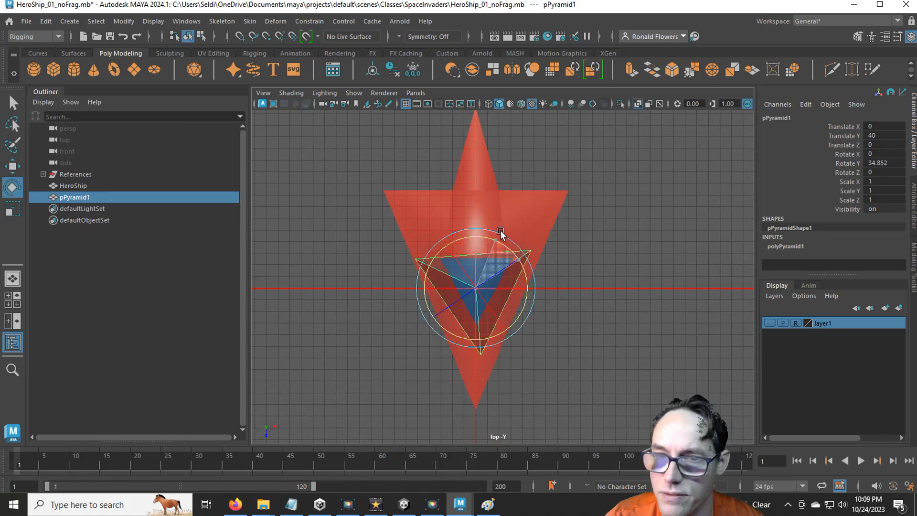
key("q")
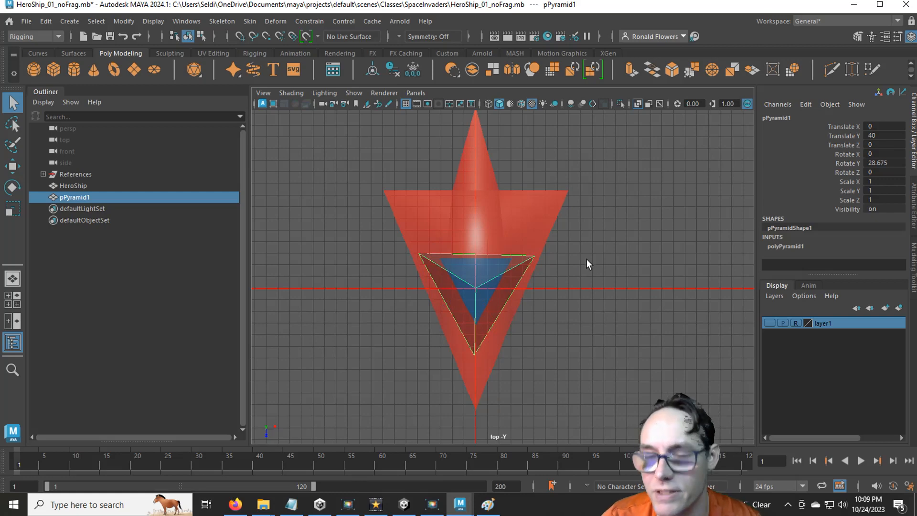
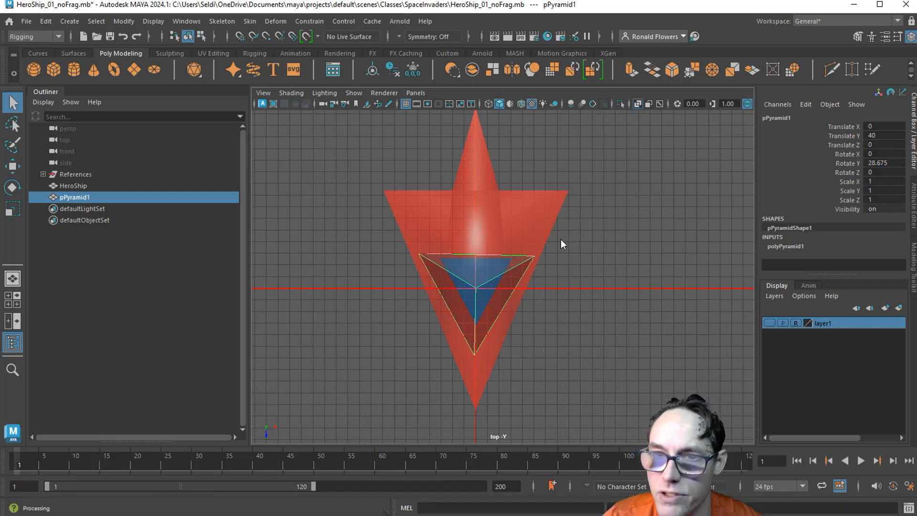
Step: Snap the pyramid's three base vertices to the matching outer corners and tip of the hero ship's triangular body in the top view
right_click_drag(561, 239, 502, 161)
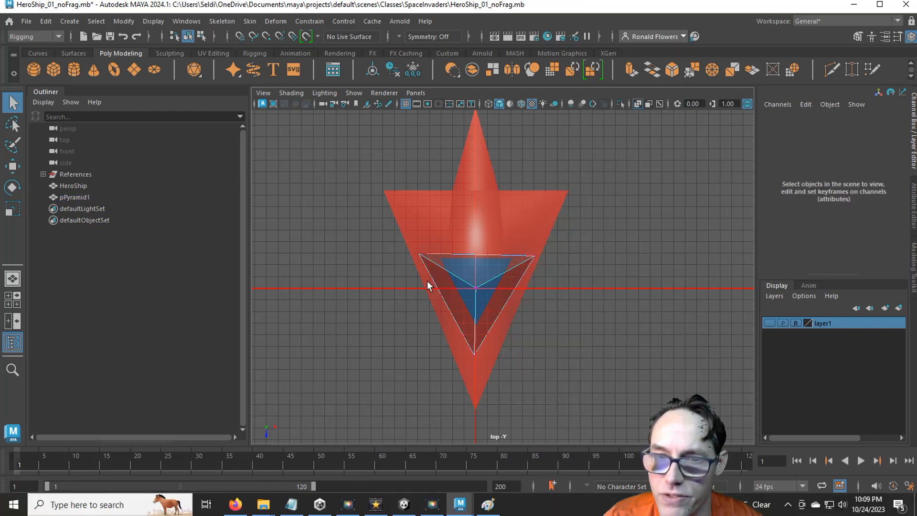
left_click_drag(394, 222, 434, 285)
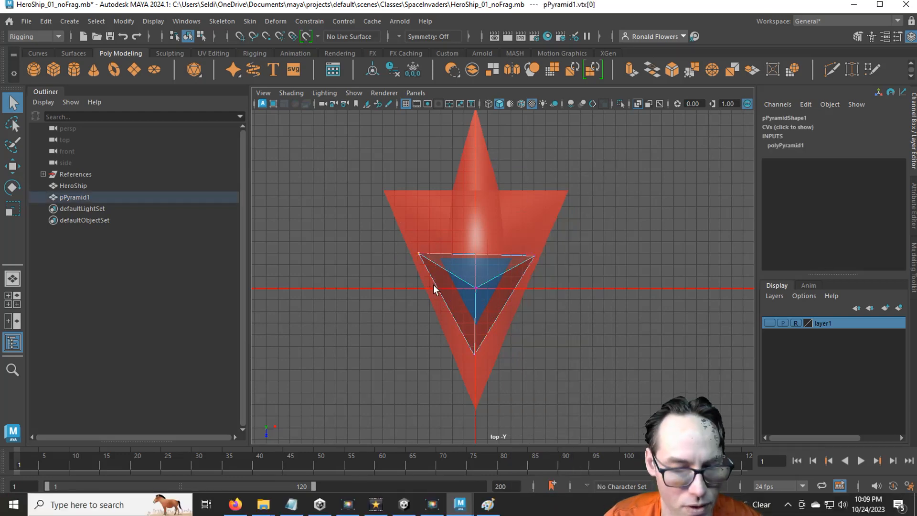
key("w")
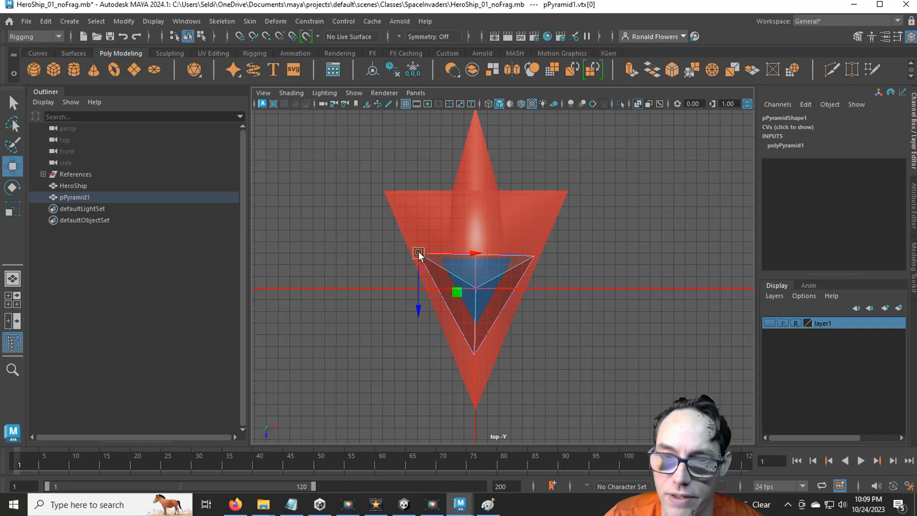
key("v")
left_click_drag(418, 258, 378, 197)
left_click_drag(518, 232, 571, 291)
key("v")
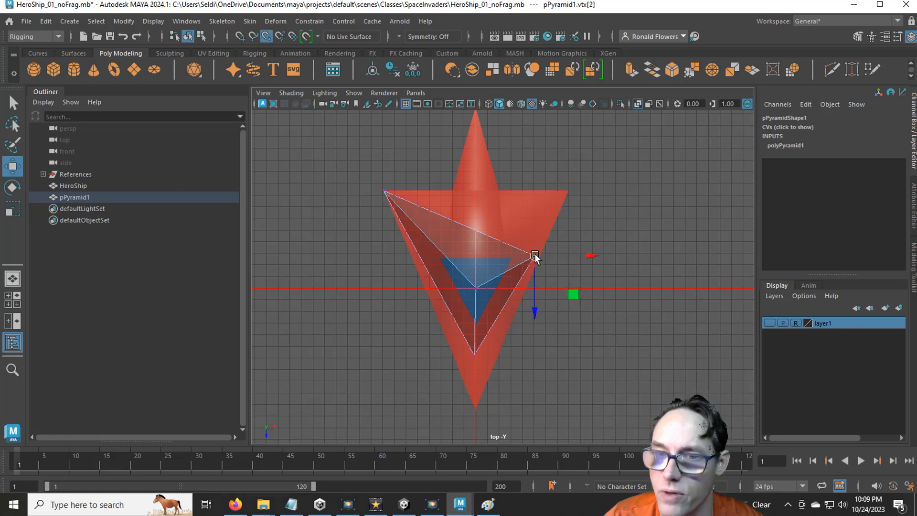
left_click_drag(536, 259, 575, 200)
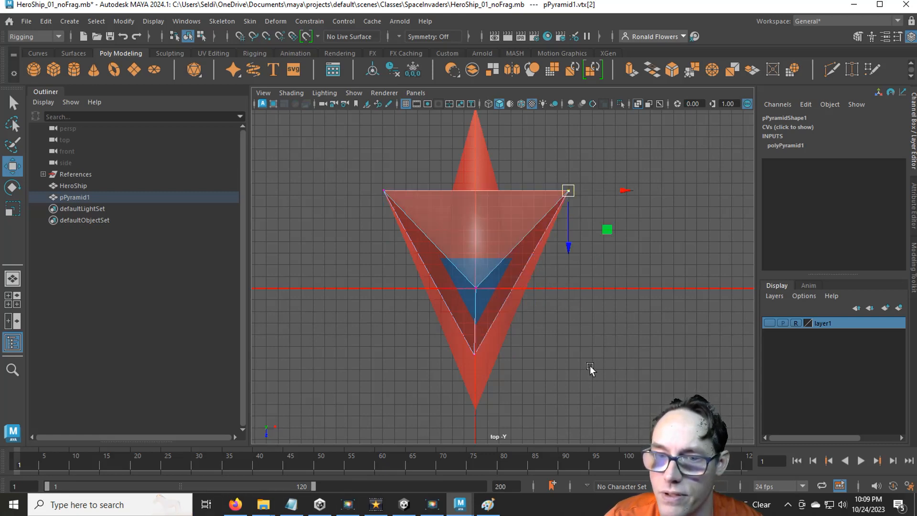
left_click_drag(448, 314, 527, 383)
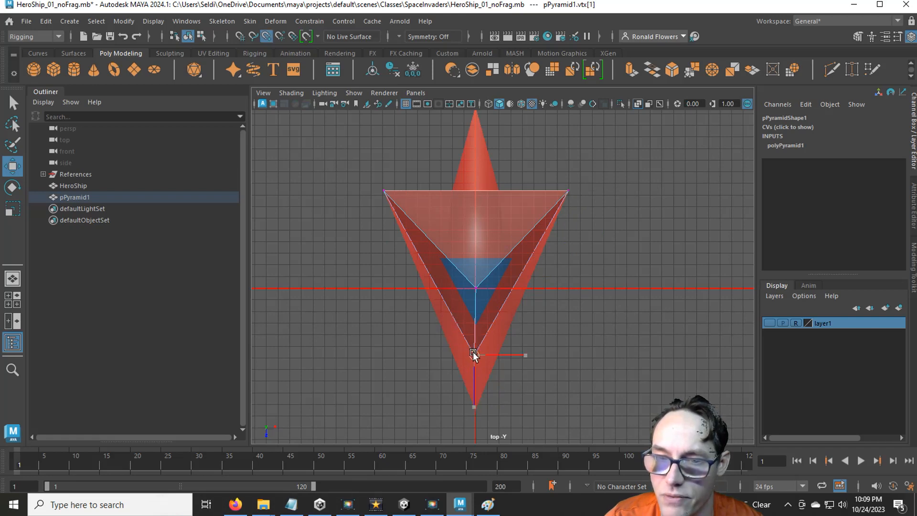
left_click_drag(475, 356, 479, 410)
Step: Snap the pyramid's apex vertex down to the hero ship's peak in the side view
left_click_drag(456, 263, 502, 322)
key("space")
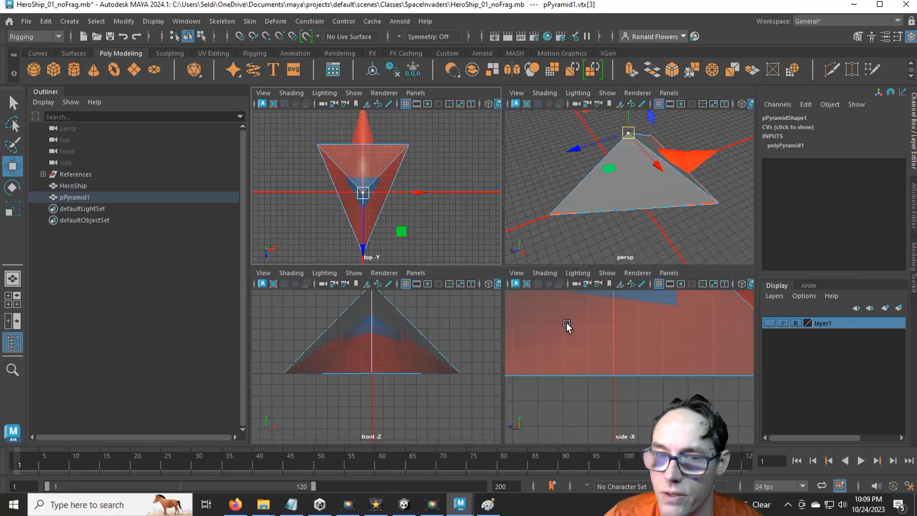
key("space")
key("a")
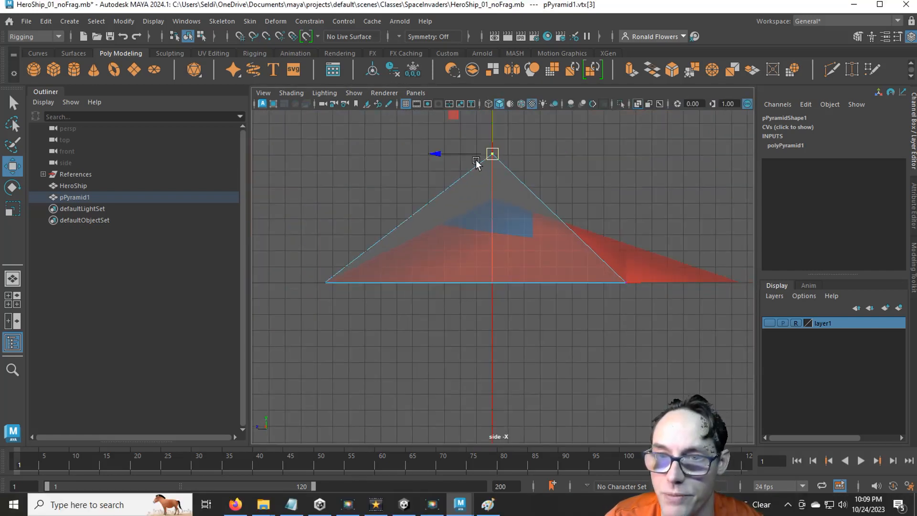
key("v")
left_click_drag(492, 154, 492, 191)
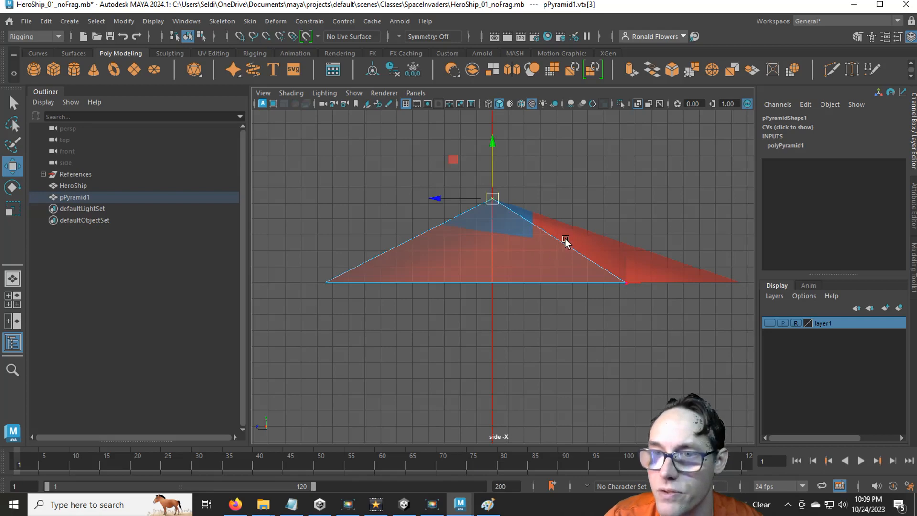
Step: Examine from several angles in perspective how the reshaped pyramid lines up with the hero ship's hull
key("space")
key("space")
scroll(592, 323, "up", 3)
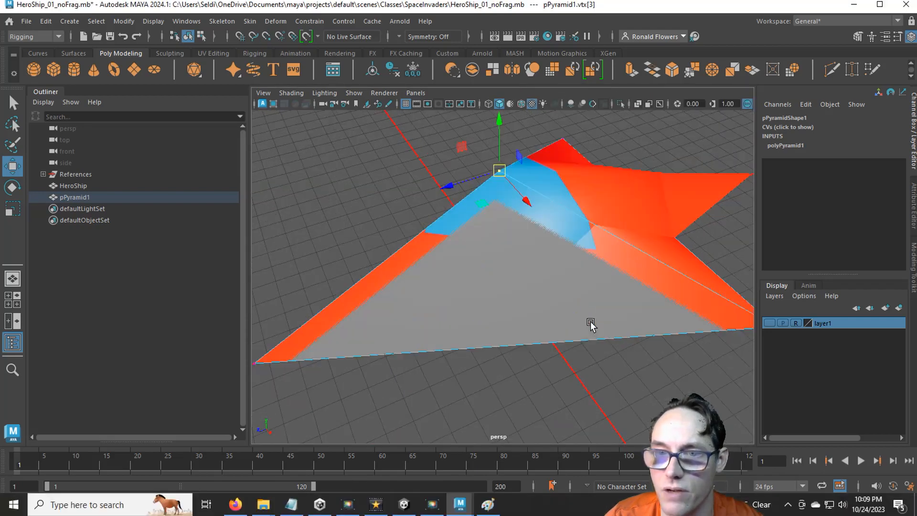
left_click_drag(592, 324, 398, 313, "alt")
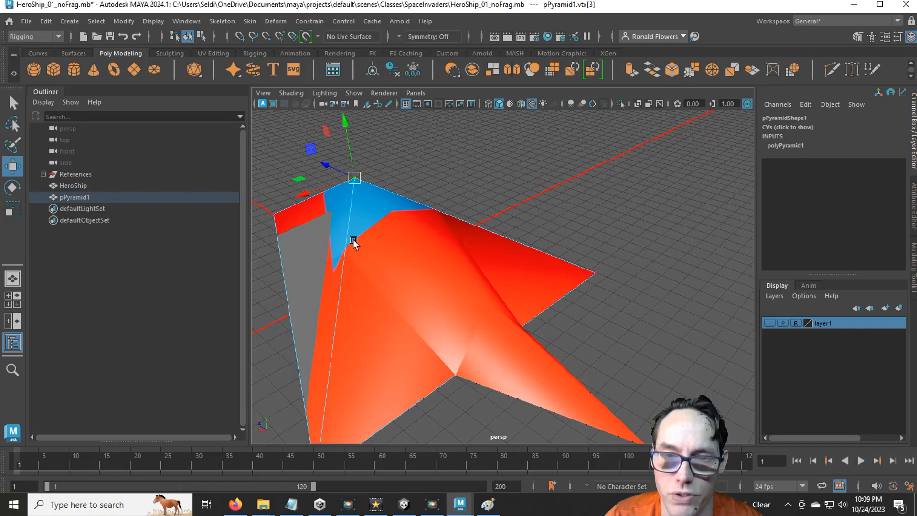
left_click_drag(300, 321, 379, 310, "alt")
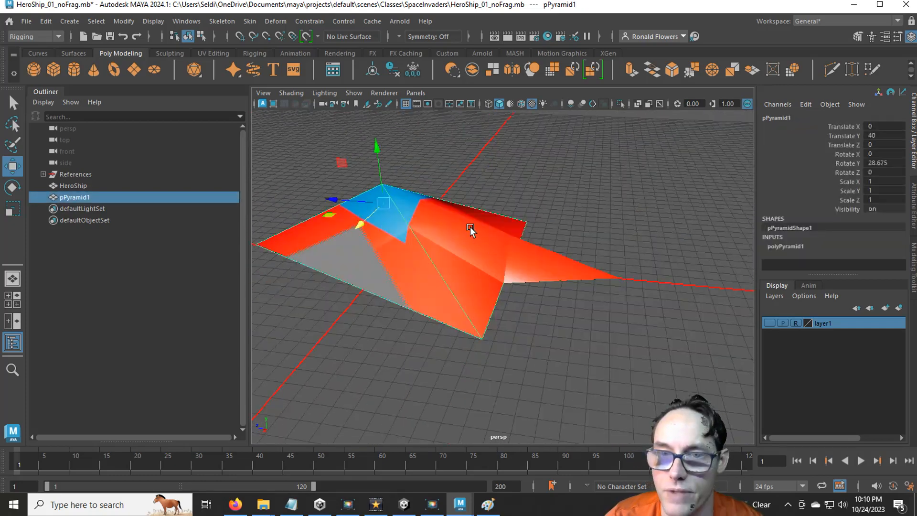
left_click(471, 232)
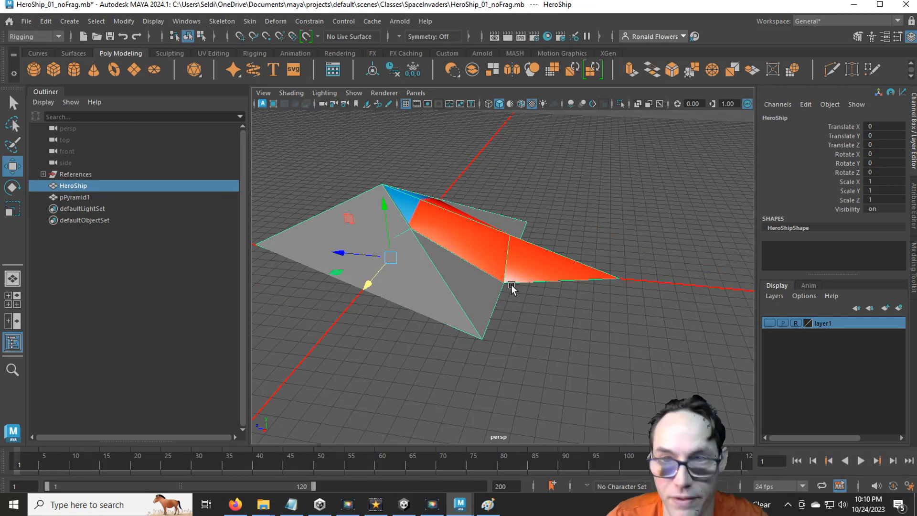
left_click_drag(511, 288, 407, 263, "alt")
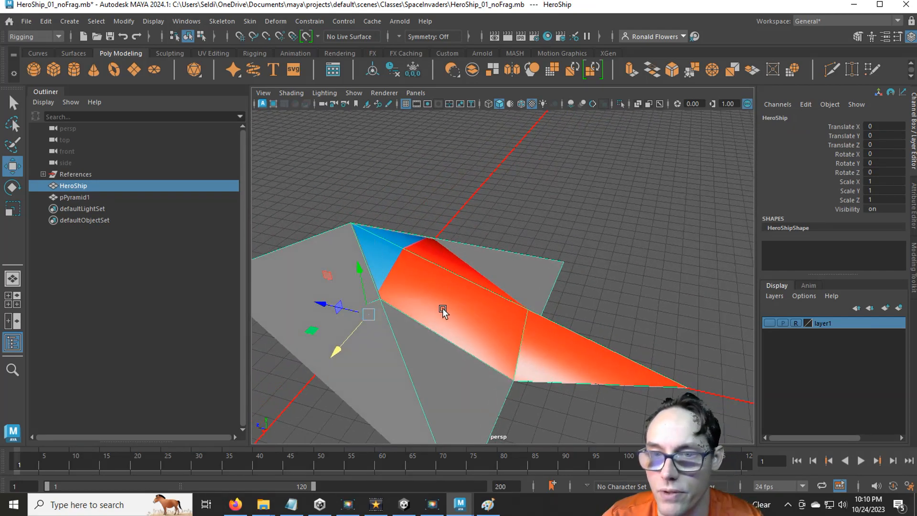
left_click_drag(443, 312, 530, 295, "alt")
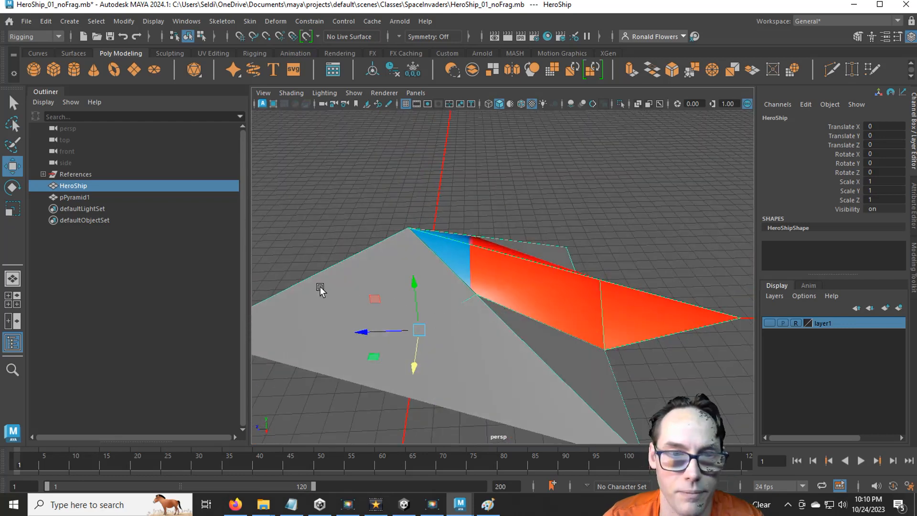
Step: Hide pPyramid1 and show HeroShip in plain shaded display with face selection active
left_click(93, 198)
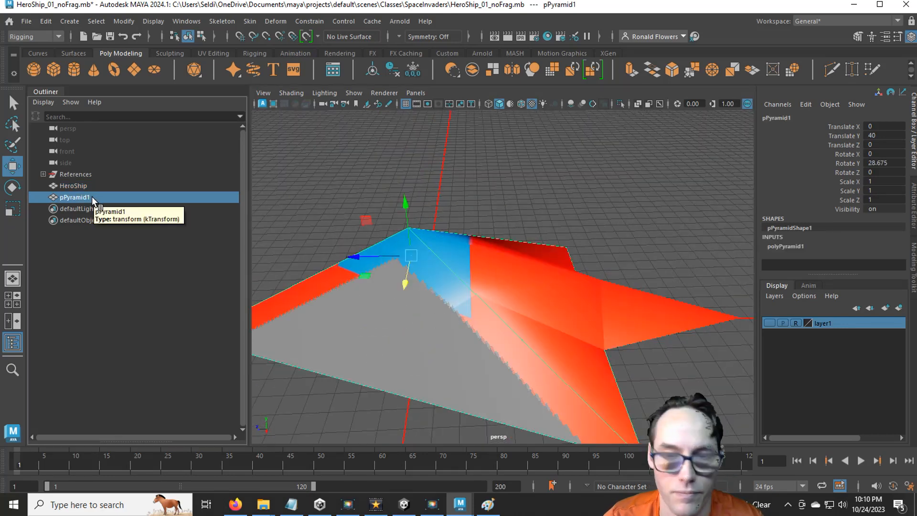
key("ctrl+h")
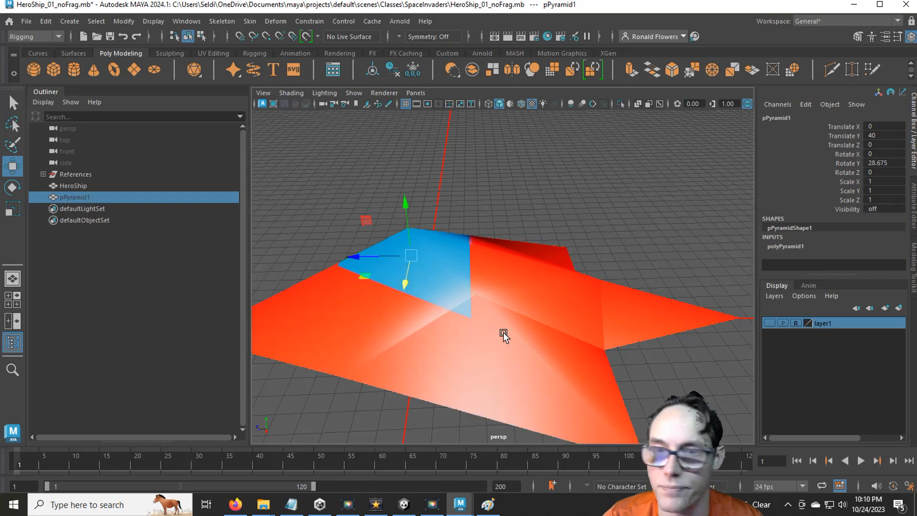
left_click(542, 303)
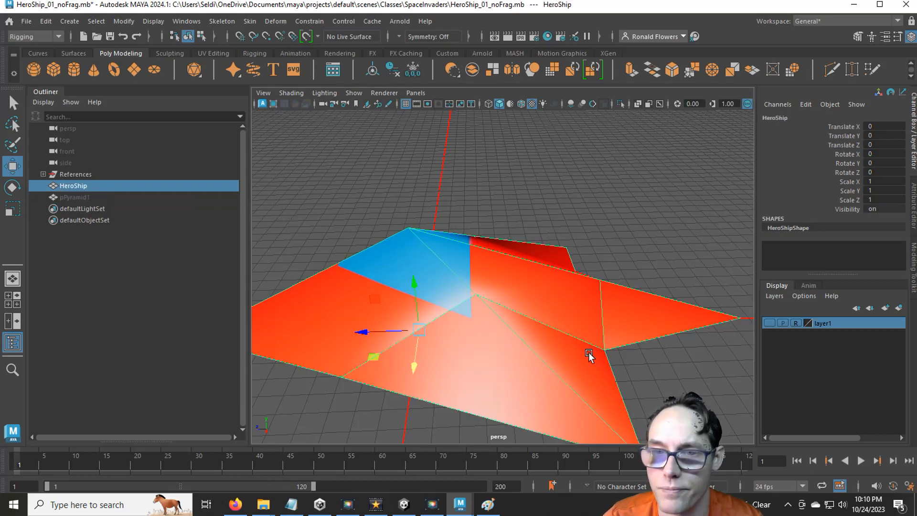
left_click_drag(589, 356, 509, 274, "alt")
right_click_drag(499, 165, 499, 197)
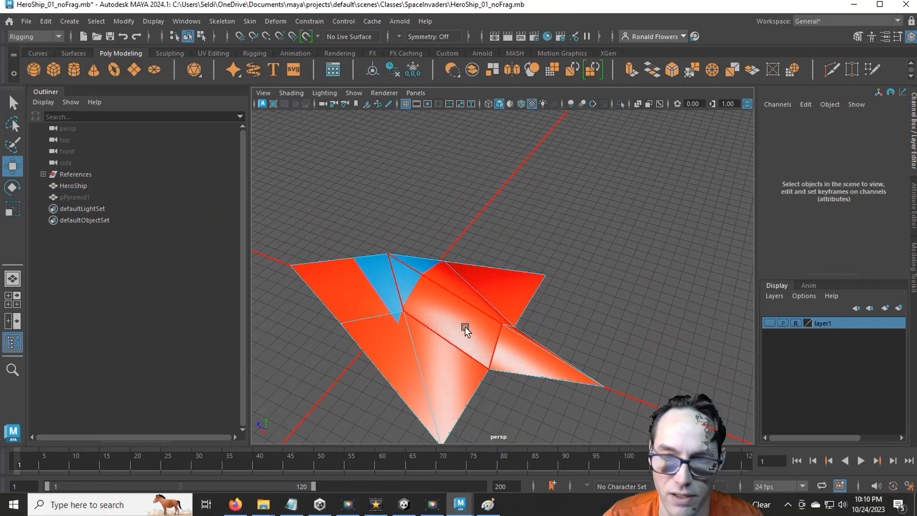
key("5")
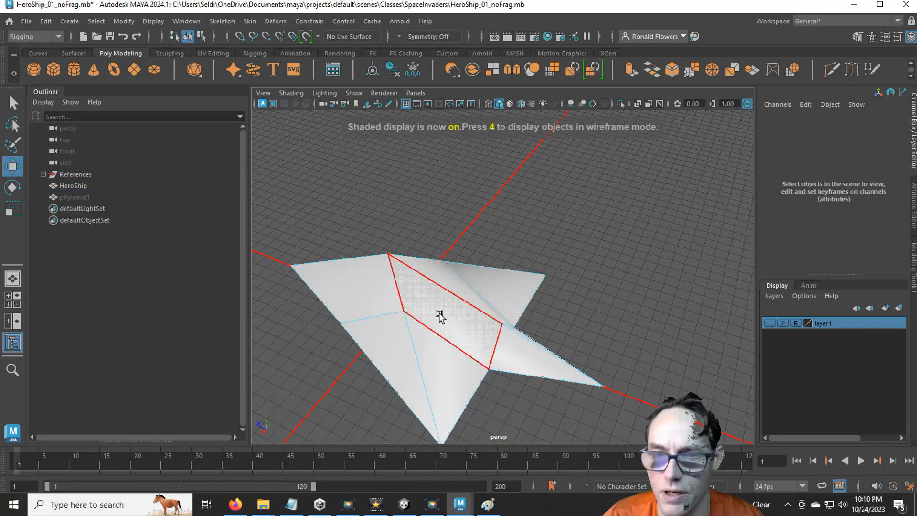
Step: Duplicate HeroShip's raised central spine faces together with the faces of its narrow pointed end
key("q")
left_click(456, 306)
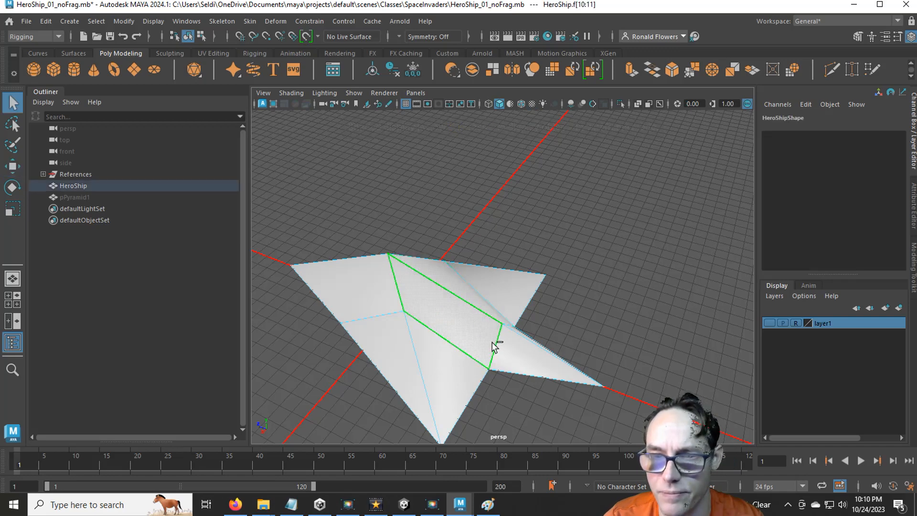
left_click(578, 371)
left_click_drag(582, 372, 403, 344, "alt")
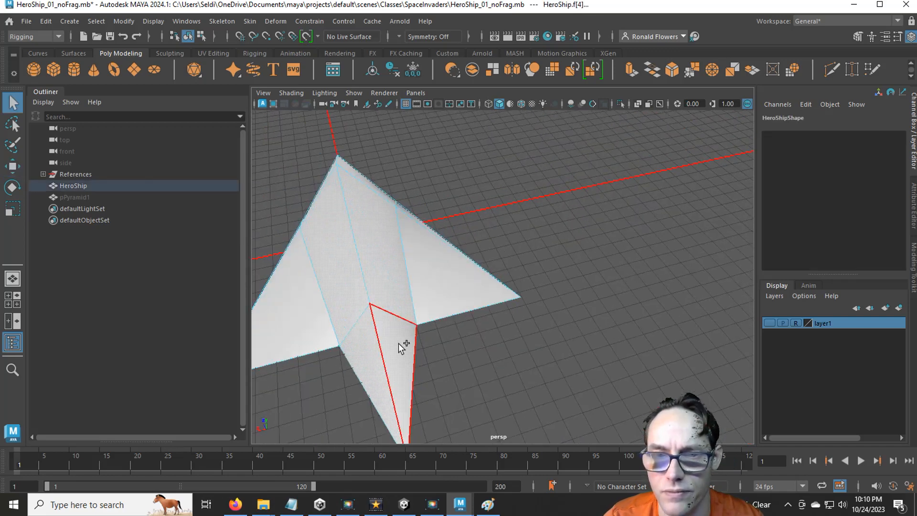
left_click(396, 342, "shift")
scroll(514, 366, "down", 5)
left_click_drag(484, 349, 586, 323, "alt")
left_click(606, 162, "shift")
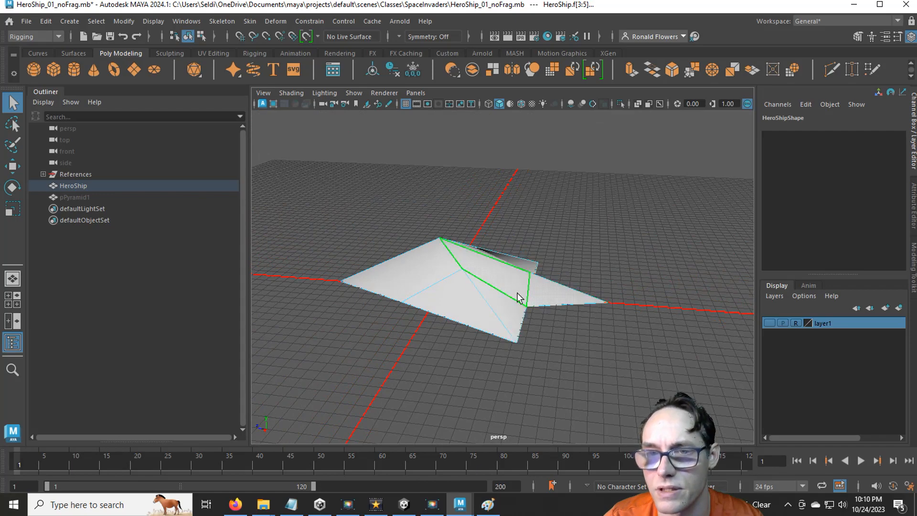
scroll(554, 339, "up", 3)
left_click_drag(540, 330, 526, 345, "alt")
scroll(527, 345, "down", 3)
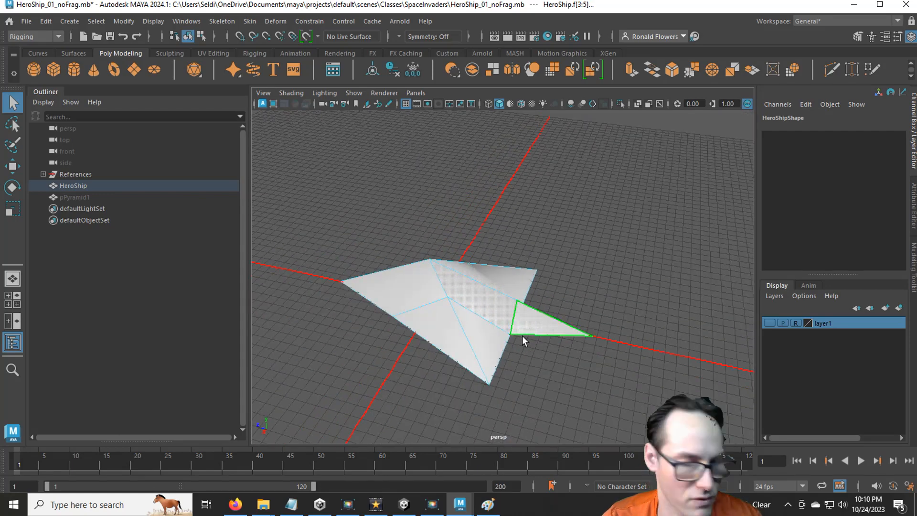
right_click(500, 307, "shift")
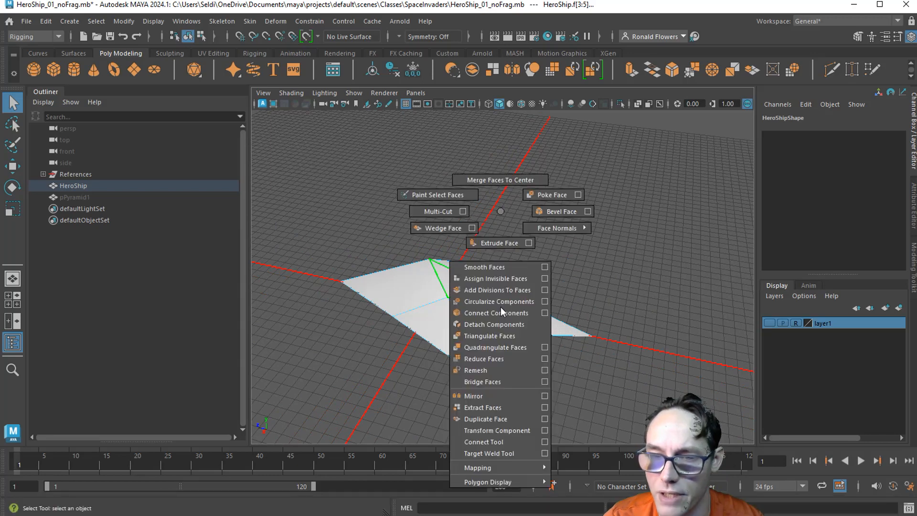
left_click(486, 420)
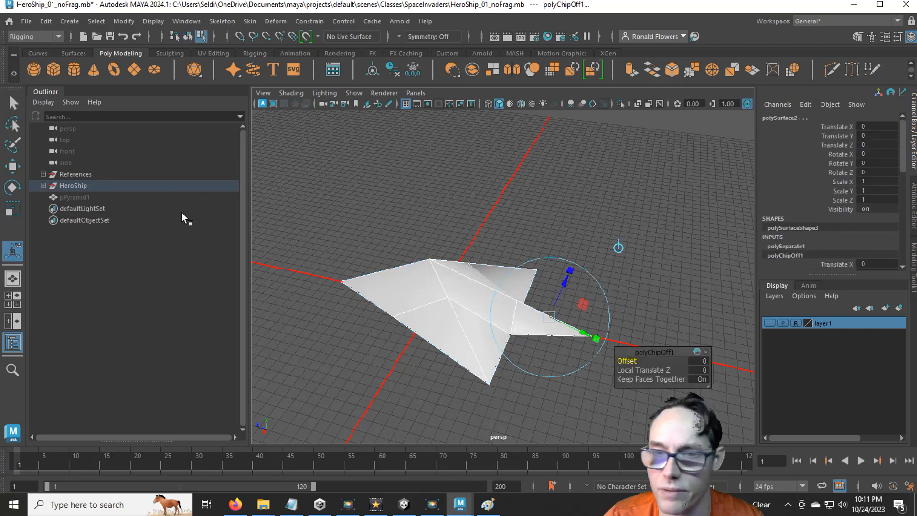
Step: Select the duplicated spine piece as an object and move it clear of the ship to about -191 in X
right_click_drag(414, 166, 454, 152)
left_click(447, 205)
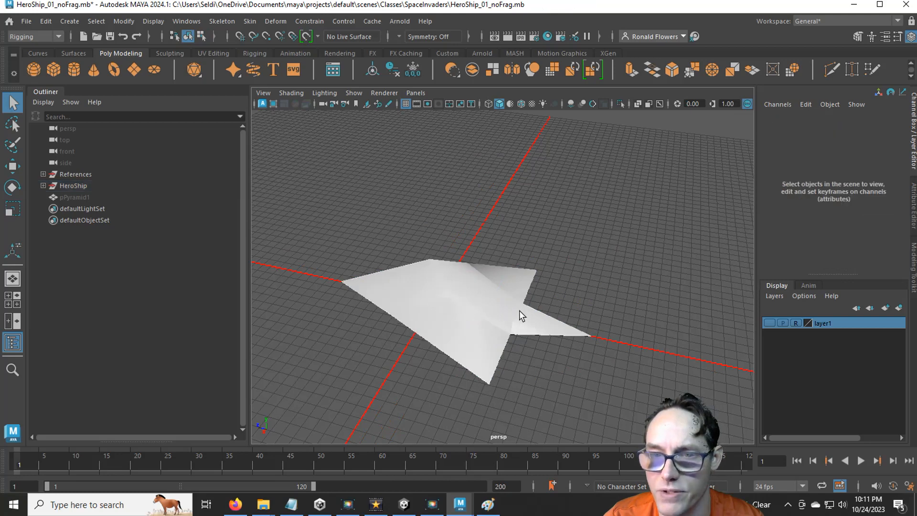
left_click(535, 318)
left_click(535, 323)
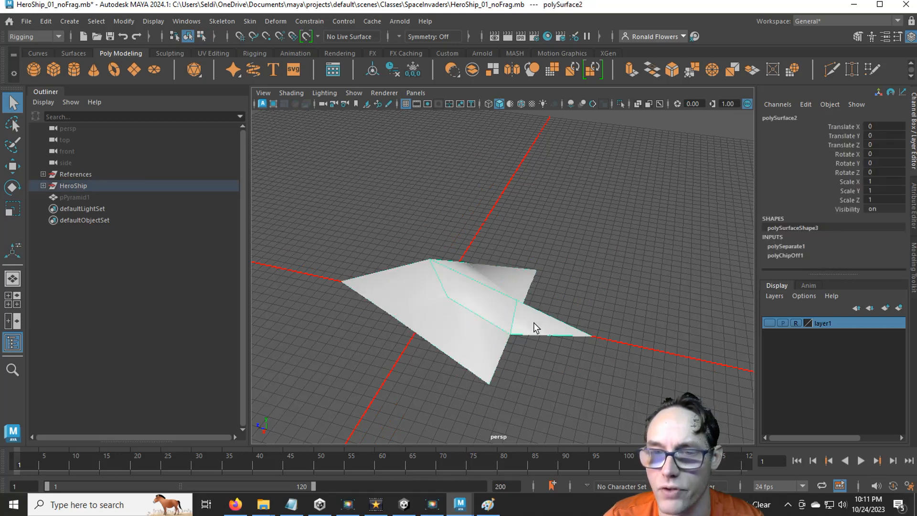
left_click(528, 318)
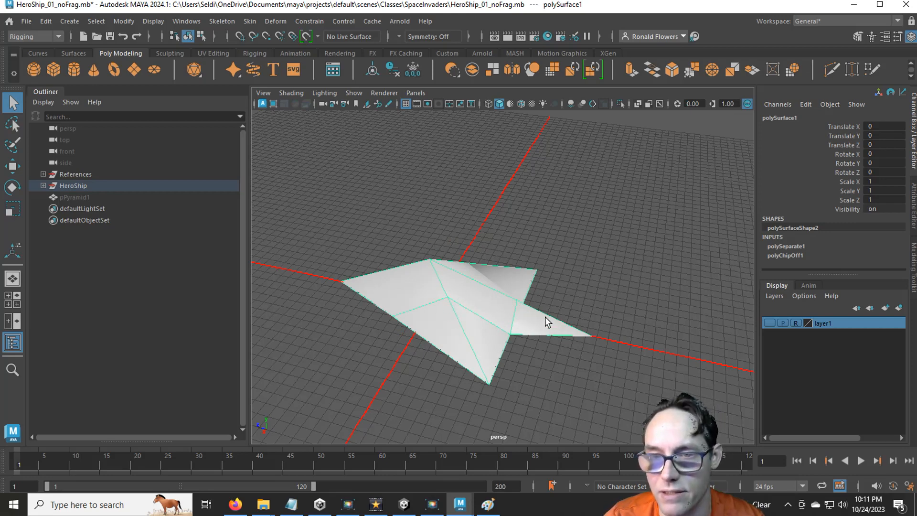
left_click(524, 315)
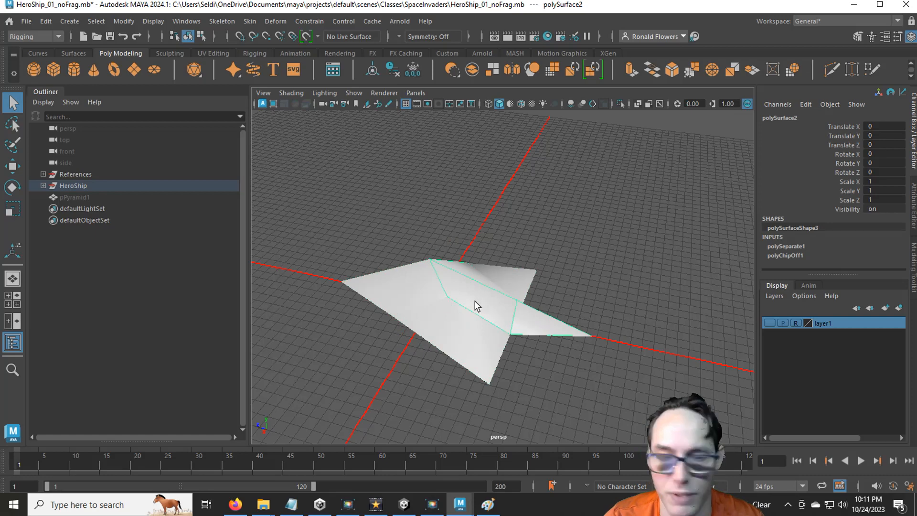
key("w")
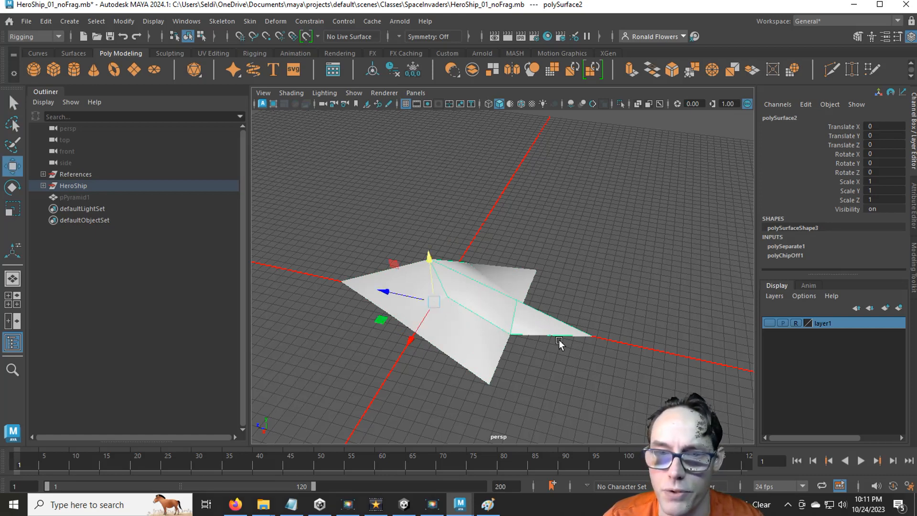
left_click_drag(410, 340, 502, 251)
Step: Switch to the Modeling menu set and triangulate the two long faces of the duplicated spine piece, leaving its pointed end as is
left_click_drag(411, 375, 576, 336, "alt")
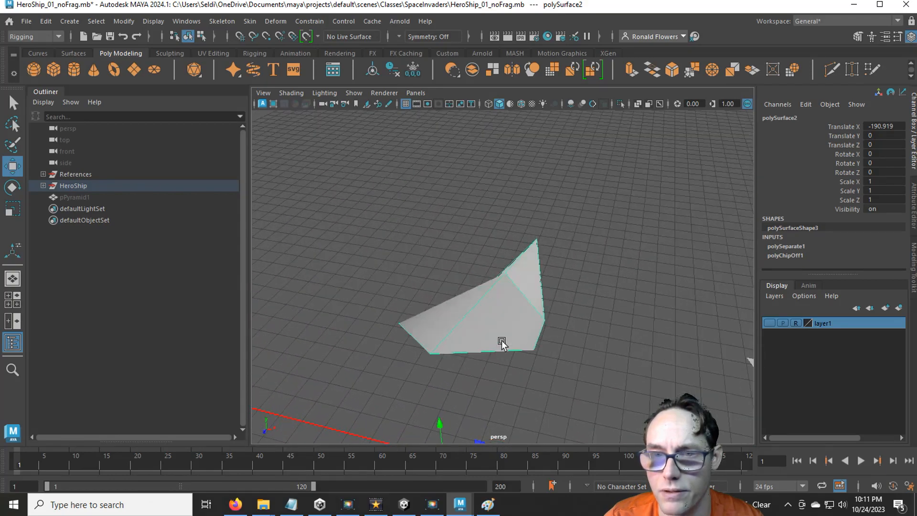
left_click_drag(506, 326, 470, 313, "alt")
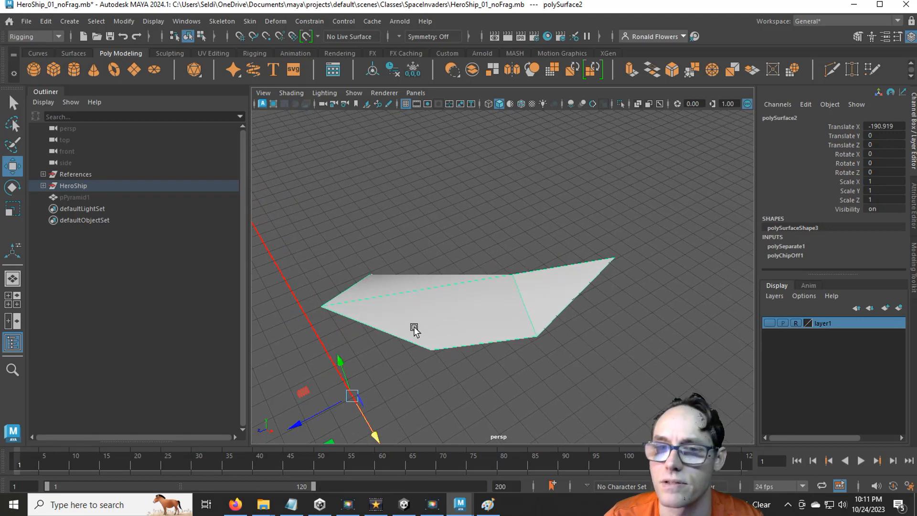
right_click_drag(485, 296, 485, 196)
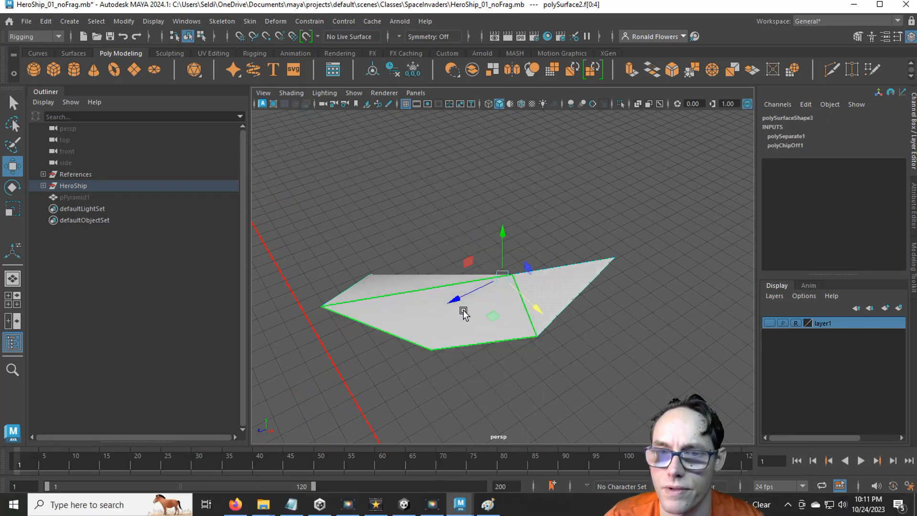
left_click(433, 330)
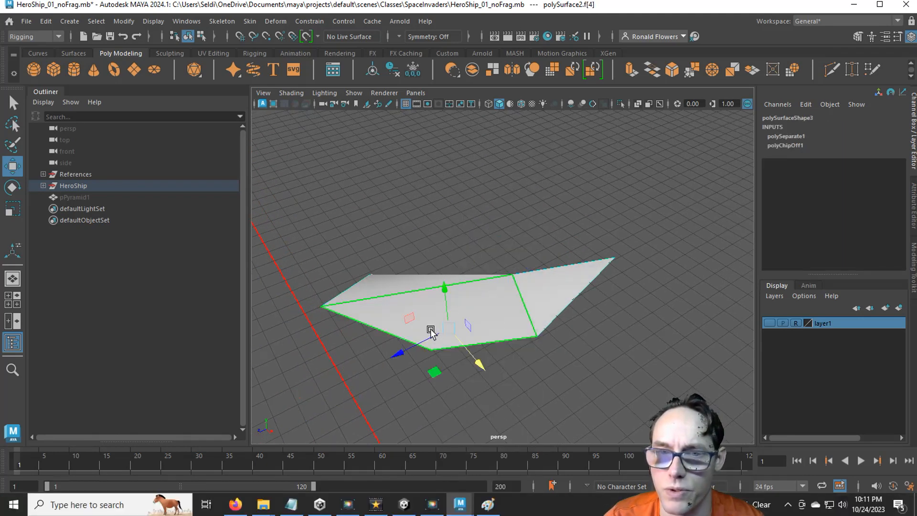
left_click(398, 290, "shift")
left_click_drag(477, 235, 436, 242, "alt")
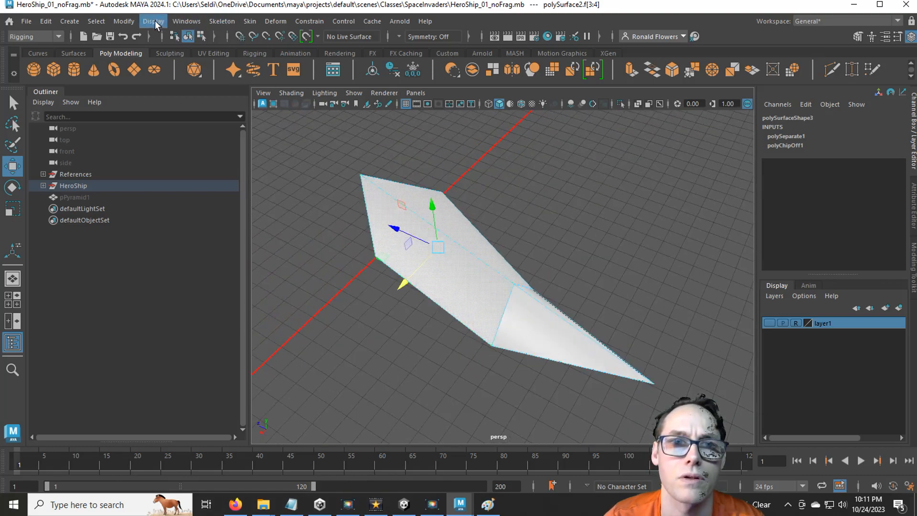
left_click(126, 24)
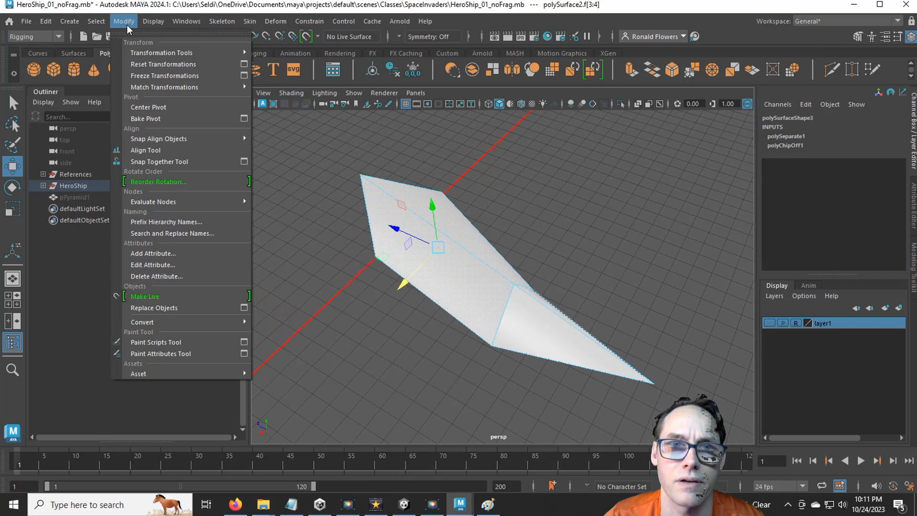
left_click(127, 27)
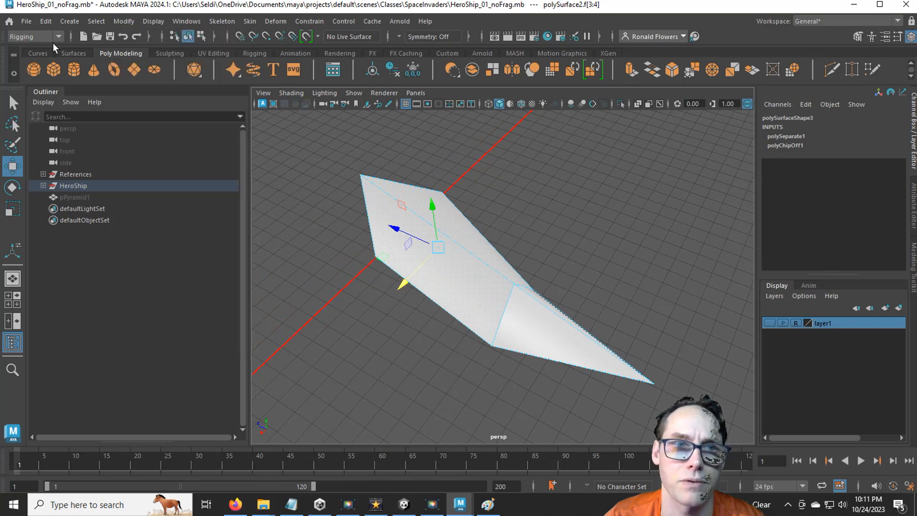
left_click(41, 38)
left_click(24, 49)
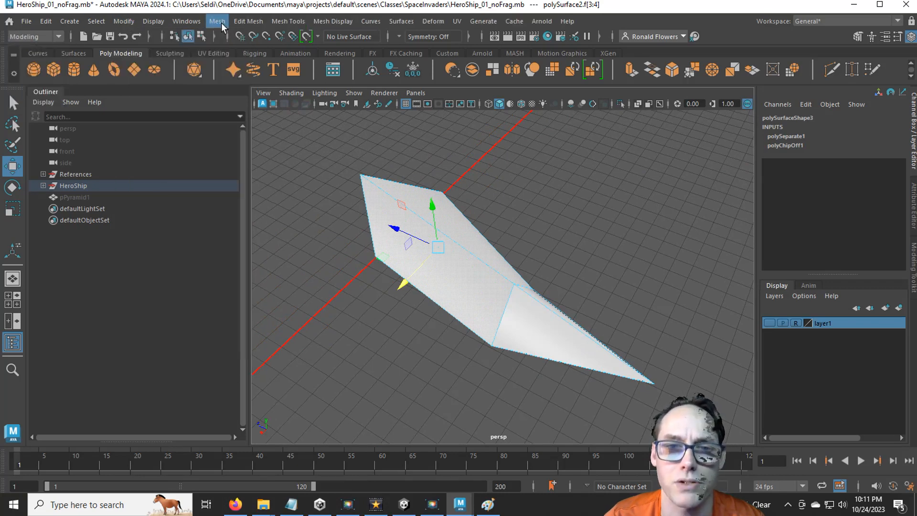
left_click(216, 21)
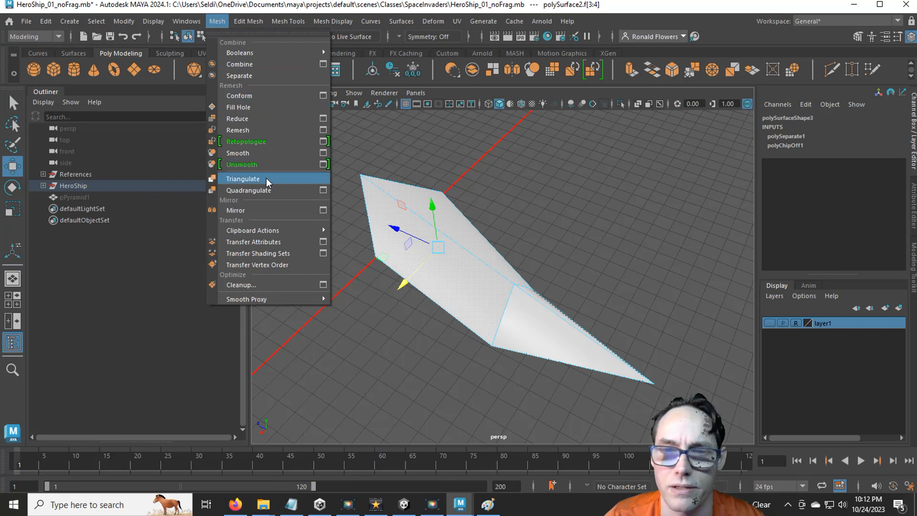
left_click(244, 178)
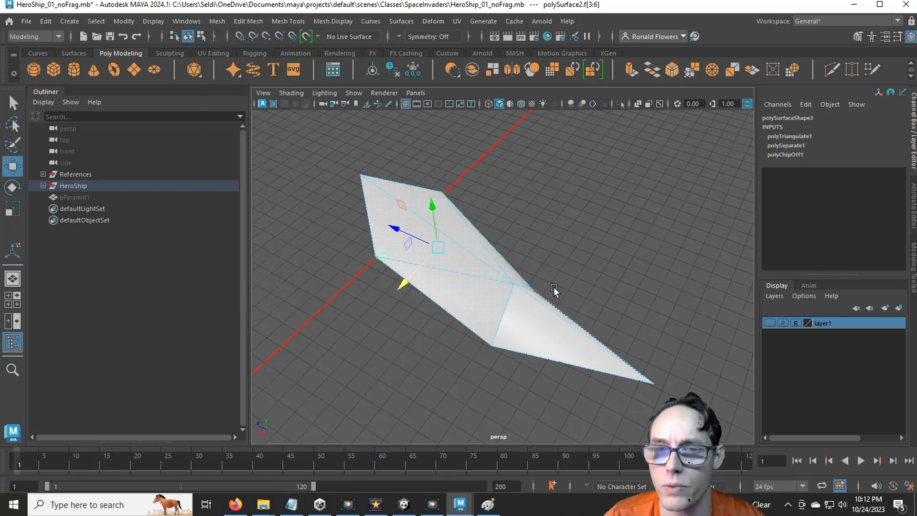
Step: Fill the open underside of the spine piece by selecting one of its border edges and applying Fill Hole
left_click(536, 248)
left_click_drag(528, 273, 454, 265, "alt")
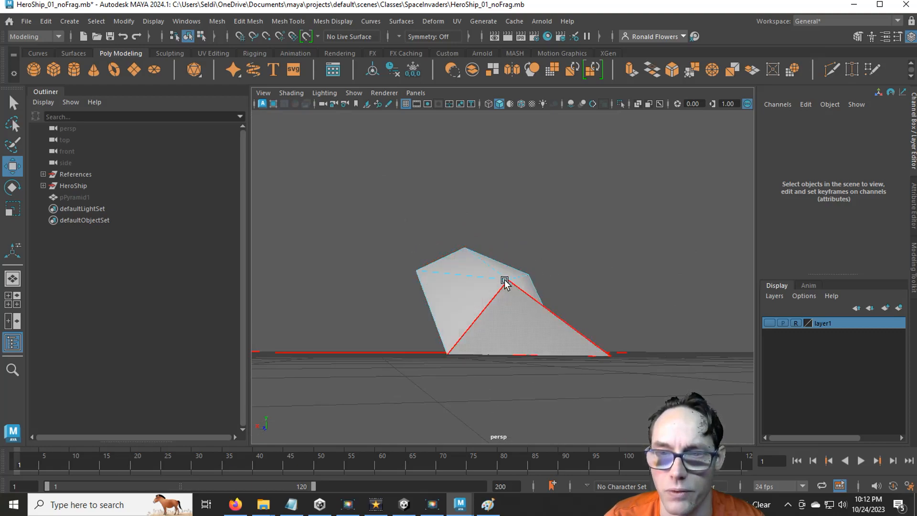
left_click_drag(504, 284, 475, 328, "alt")
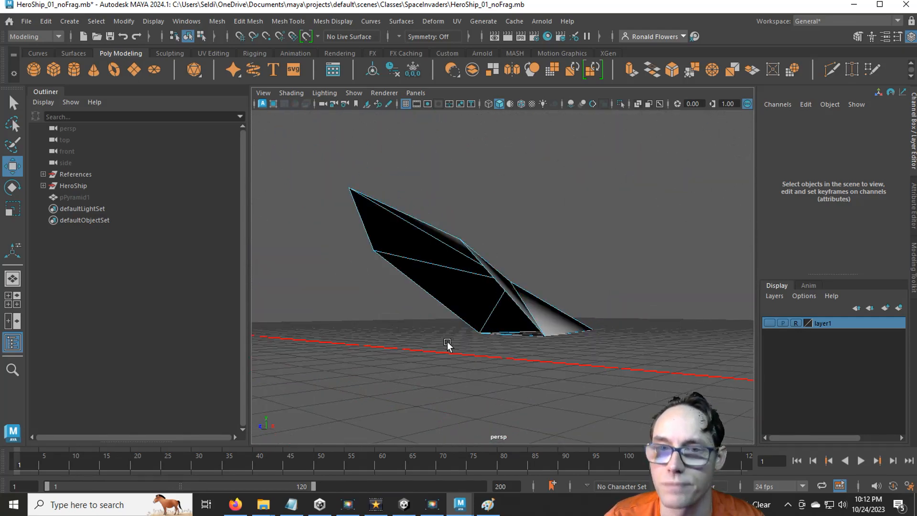
right_click_drag(435, 196, 435, 134)
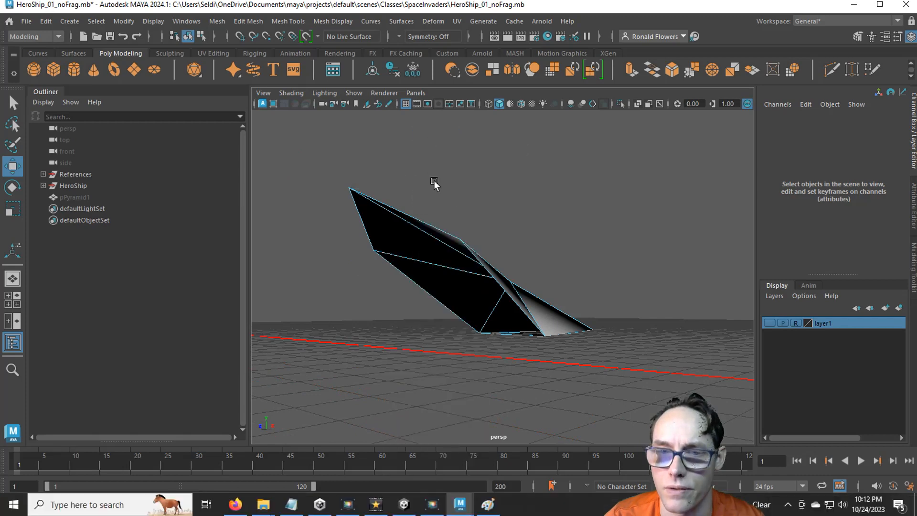
mouse_move(423, 324)
left_mouse_down("alt")
mouse_move(389, 342)
mouse_move(417, 328)
left_mouse_up("alt")
right_click_drag(415, 192, 415, 134)
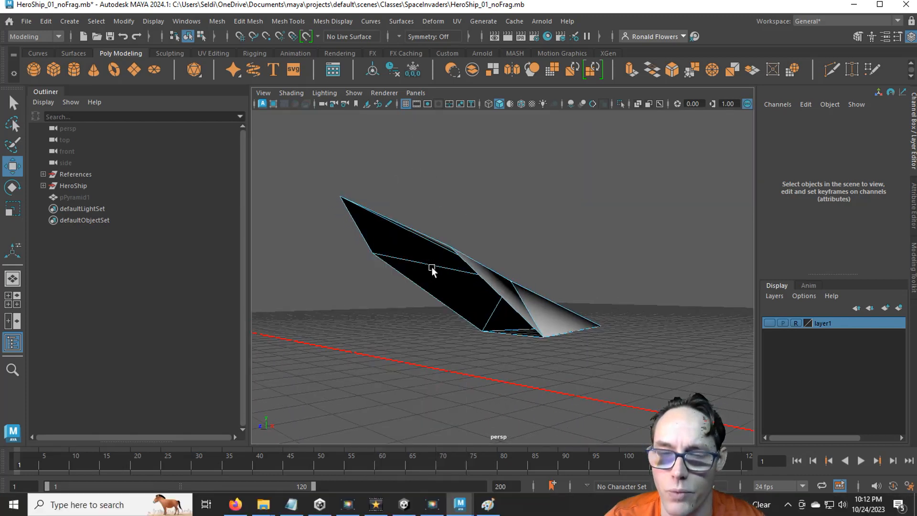
left_click(425, 290)
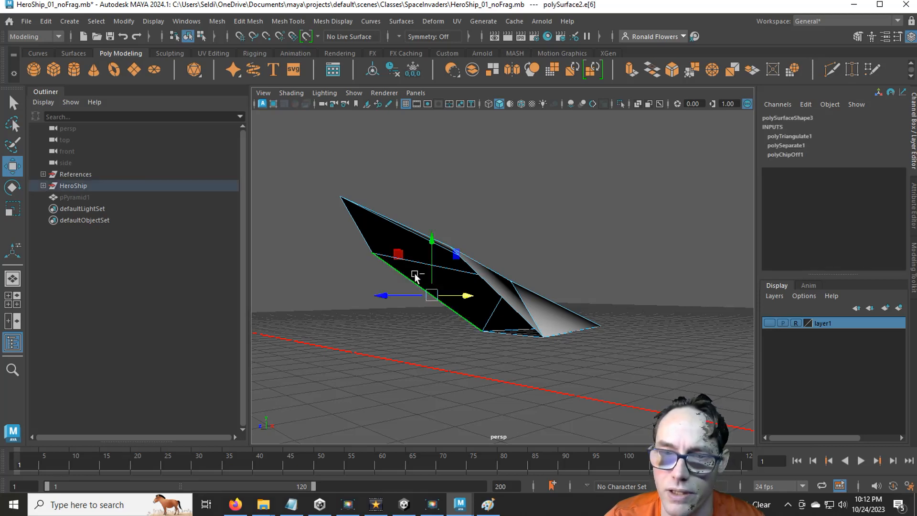
right_click_drag(415, 276, 416, 278, "shift")
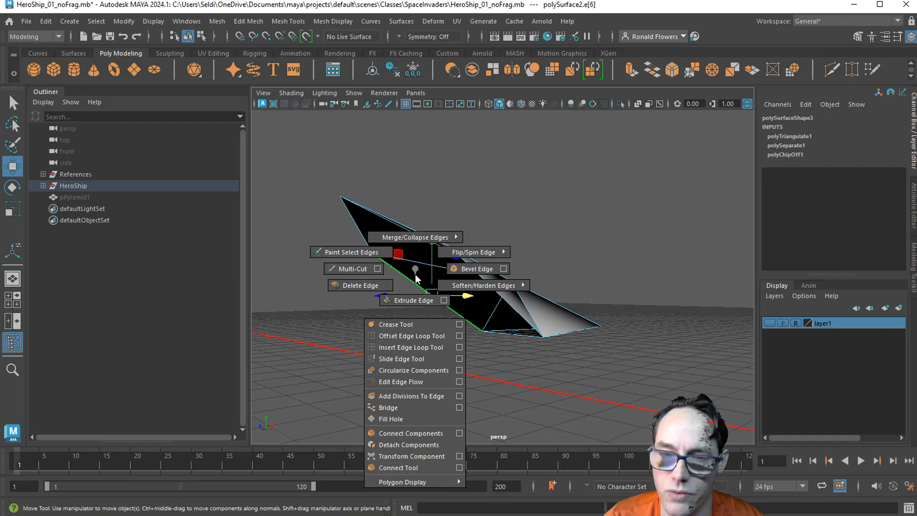
right_click_drag(415, 282, 404, 423, "shift")
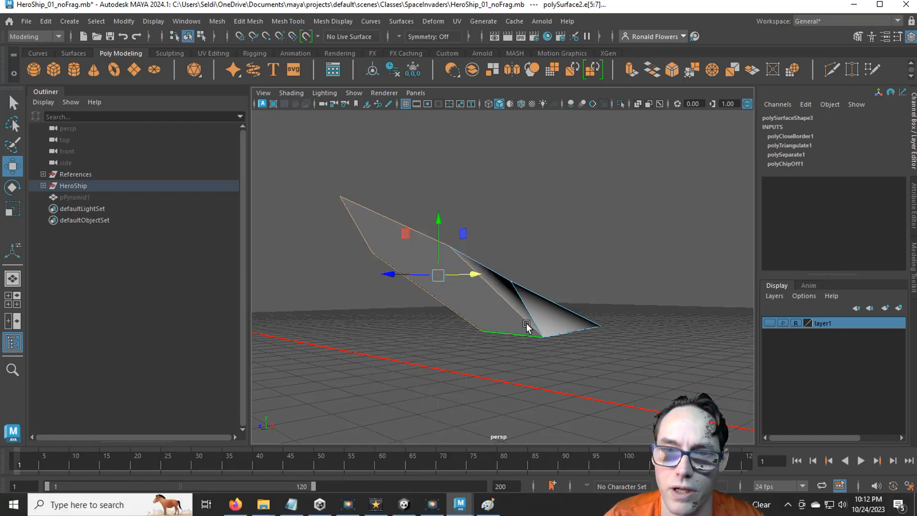
left_click(376, 345)
Step: Cut an edge with Multi-Cut across the filled underside, joining the two side corners at the end opposite the pointed tip
scroll(397, 334, "up", 3)
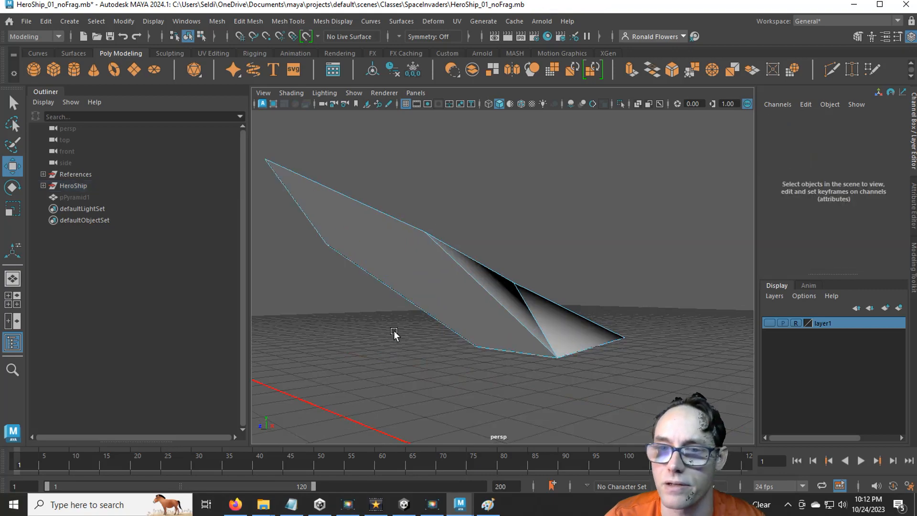
mouse_move(394, 334)
left_mouse_down("alt")
mouse_move(579, 323)
mouse_move(373, 346)
mouse_move(412, 331)
left_mouse_up("alt")
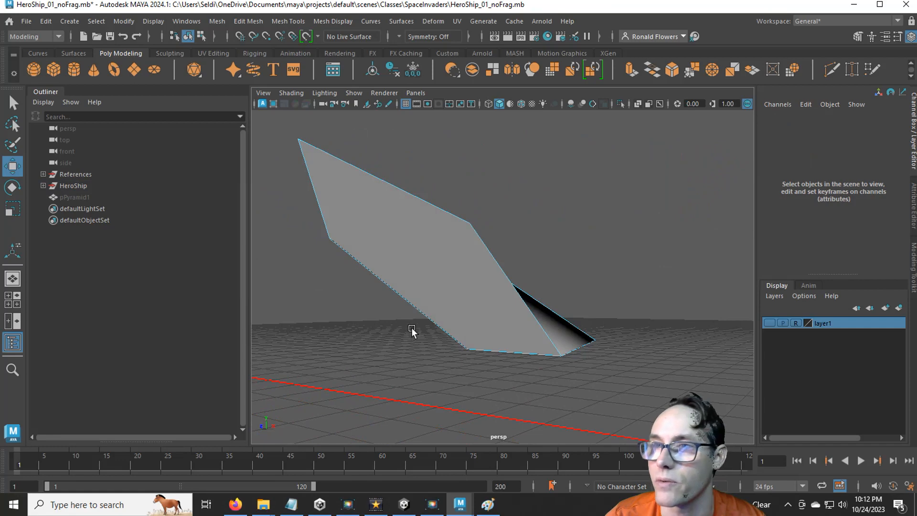
left_click(831, 71)
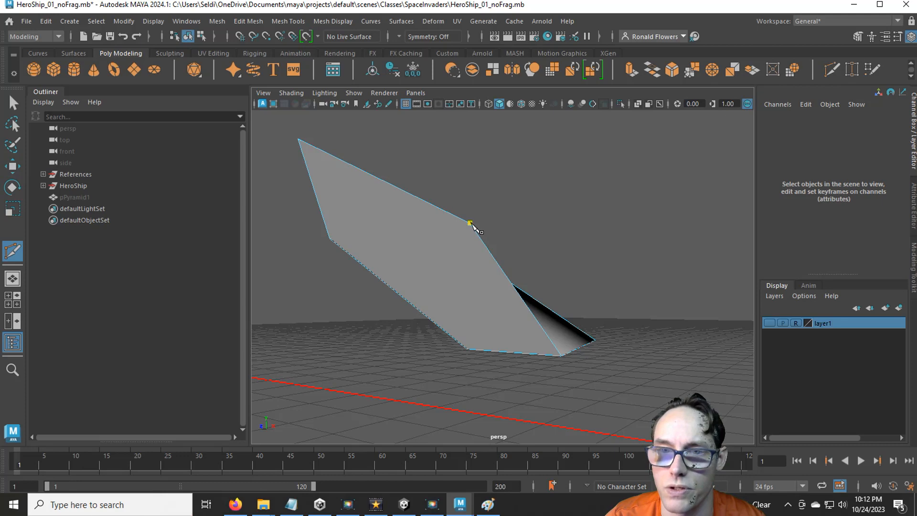
left_click(470, 223)
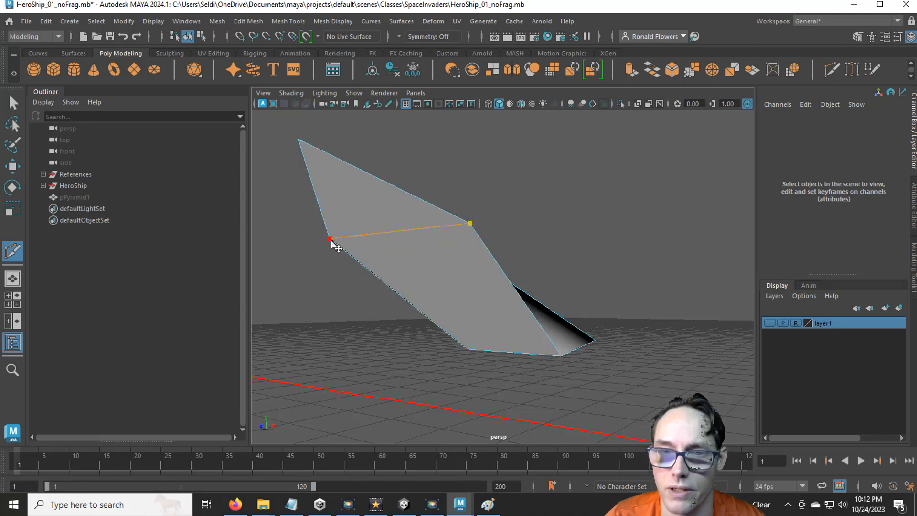
left_click(331, 239)
key("Return")
key("q")
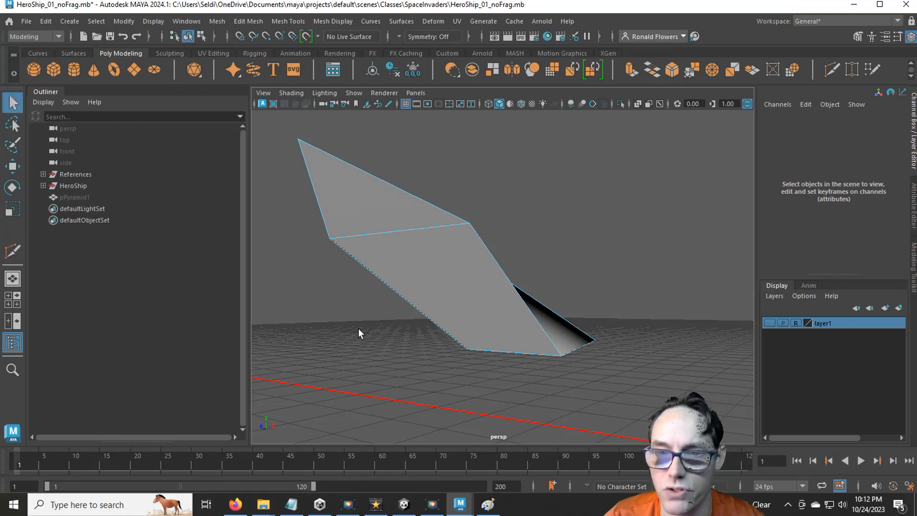
Step: Return to object selection on the spine piece and examine its closed shape from several angles
left_click_drag(359, 328, 440, 317, "alt")
left_click(461, 294)
right_click_drag(501, 295, 555, 149)
left_click_drag(523, 330, 499, 306, "alt")
left_click_drag(561, 329, 479, 275, "alt")
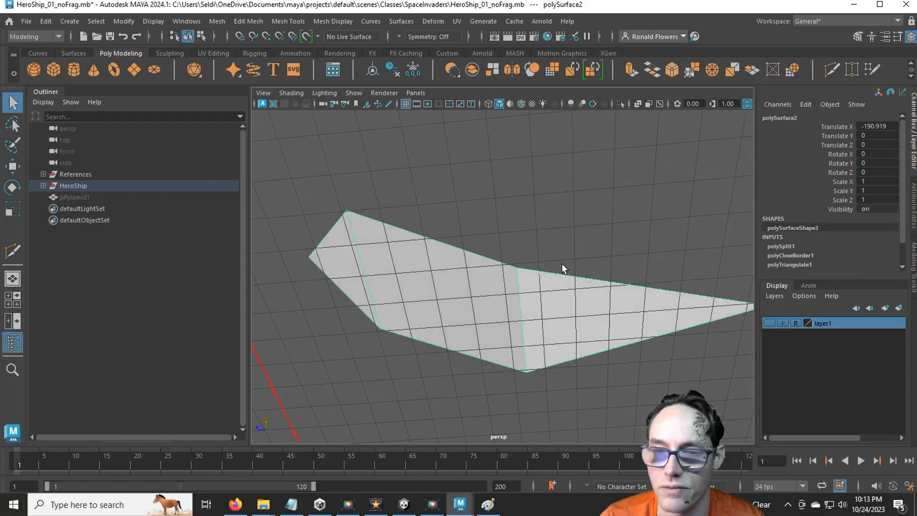
Step: Detach the spine piece's mesh along the crosswise edges where its body meets the pointed end
left_click_drag(562, 265, 520, 330, "alt")
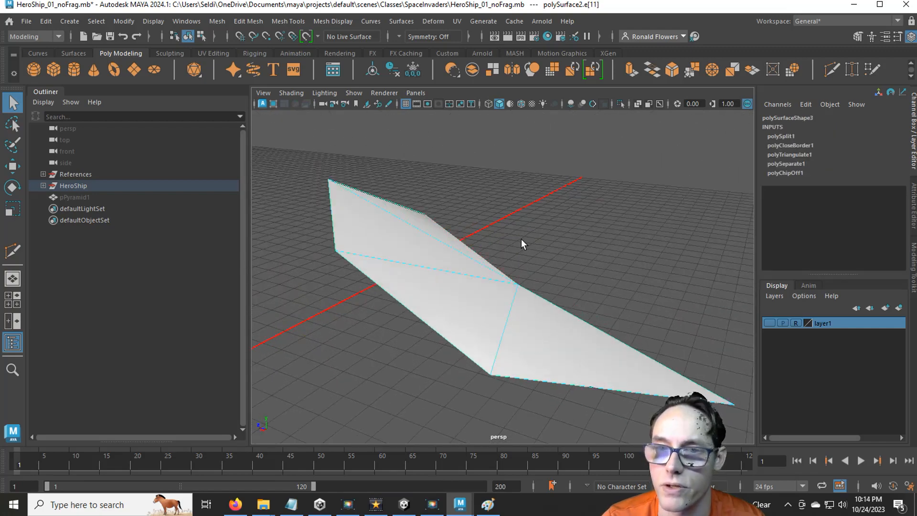
right_click_drag(513, 295, 501, 133)
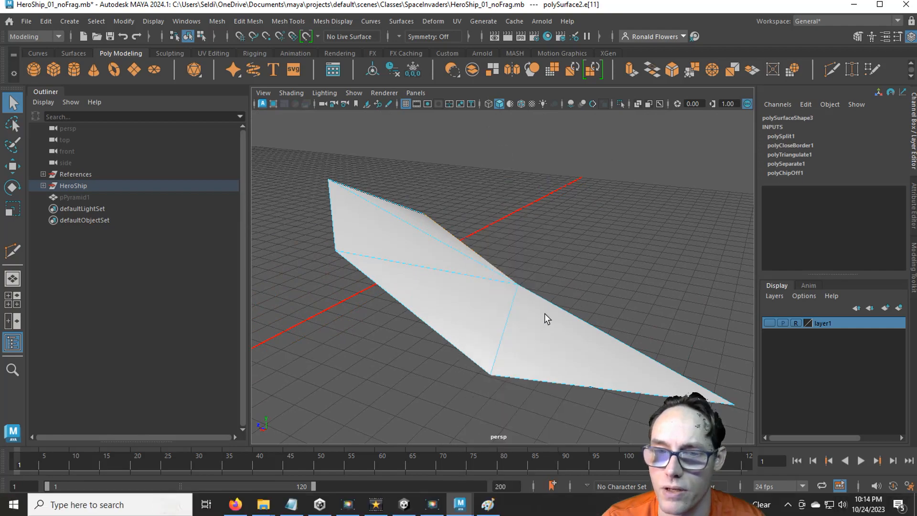
left_click(513, 334)
left_click_drag(565, 300, 455, 267, "alt")
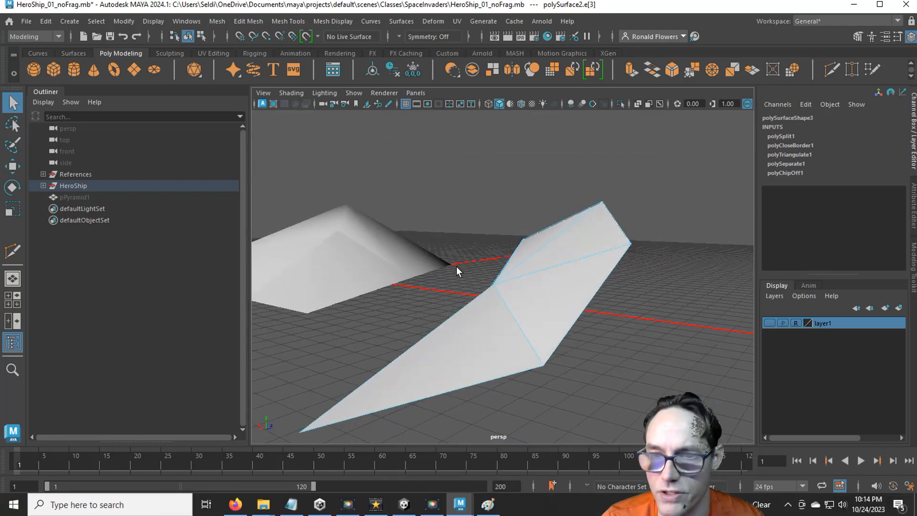
left_click(522, 324)
left_click_drag(594, 387, 638, 320, "alt")
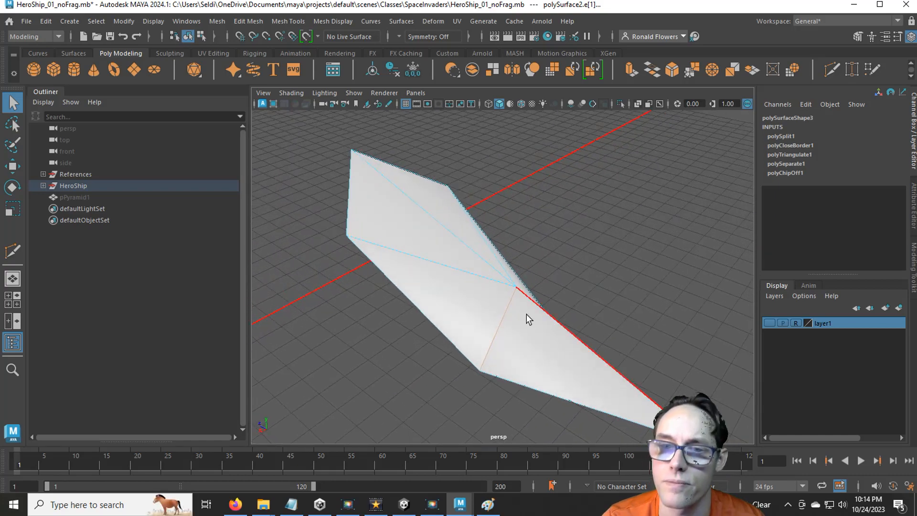
left_click(512, 309, "ctrl")
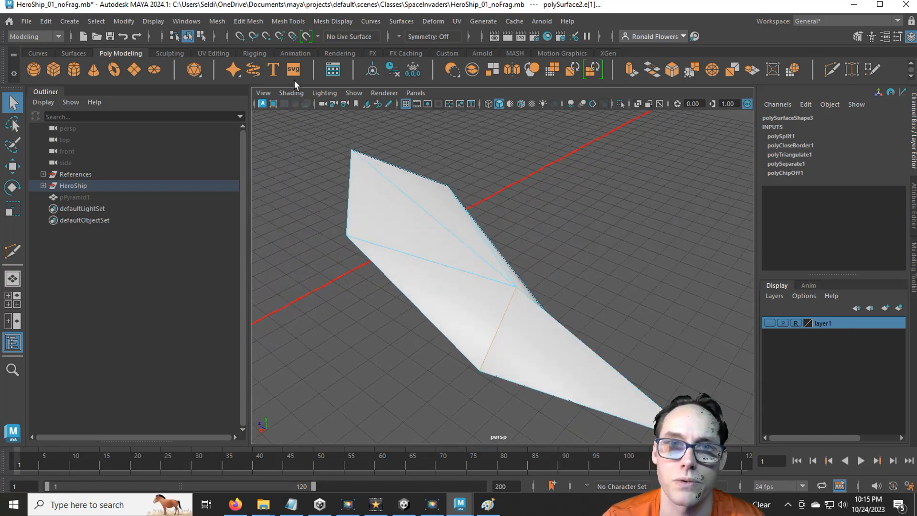
left_click(247, 21)
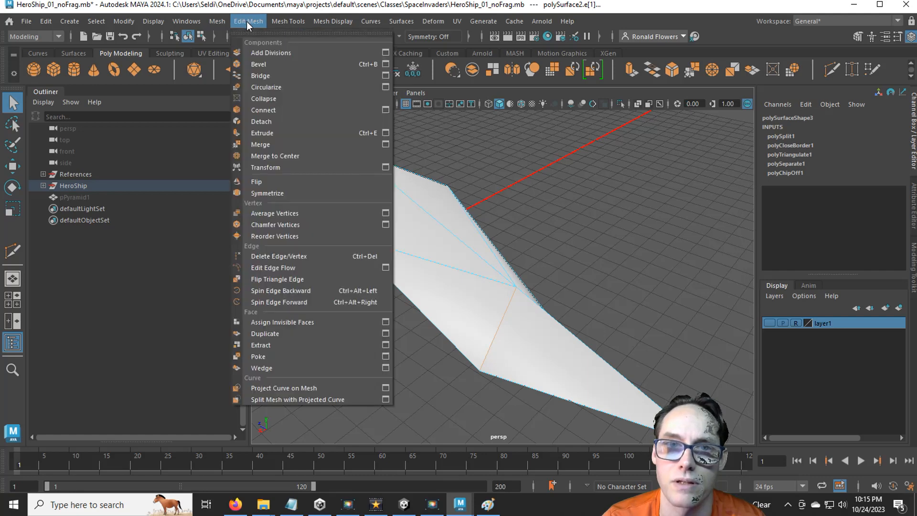
left_click(275, 123)
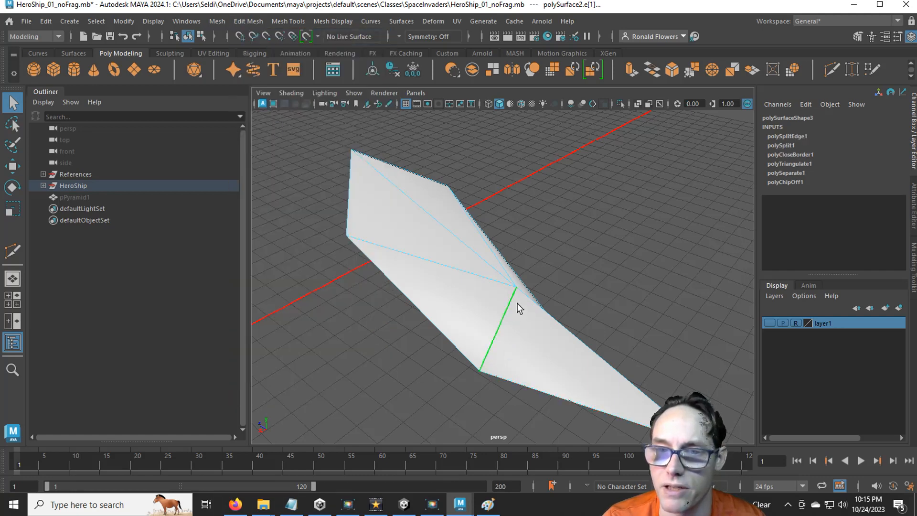
Step: Return to object selection and hide polySurface1, the original ship body
right_click_drag(531, 313, 566, 150)
scroll(501, 309, "down", 8)
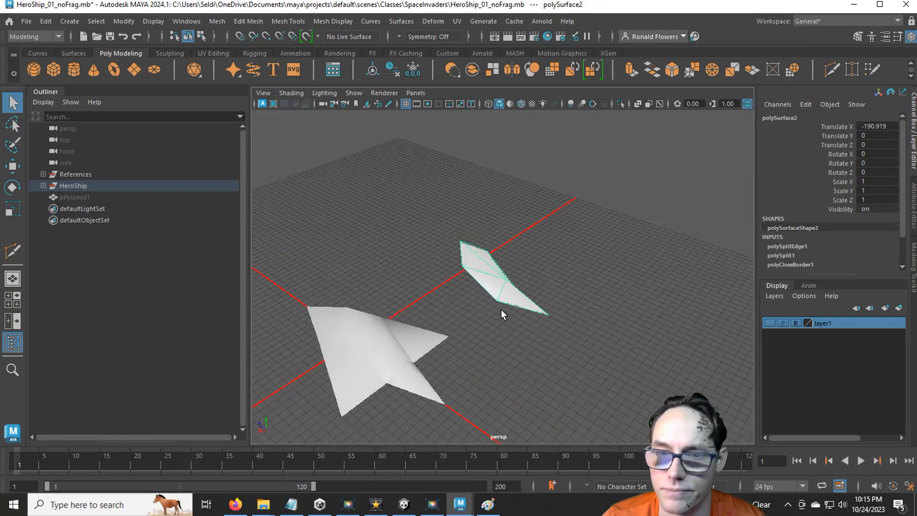
left_click_drag(501, 309, 434, 283, "alt")
left_click(463, 274)
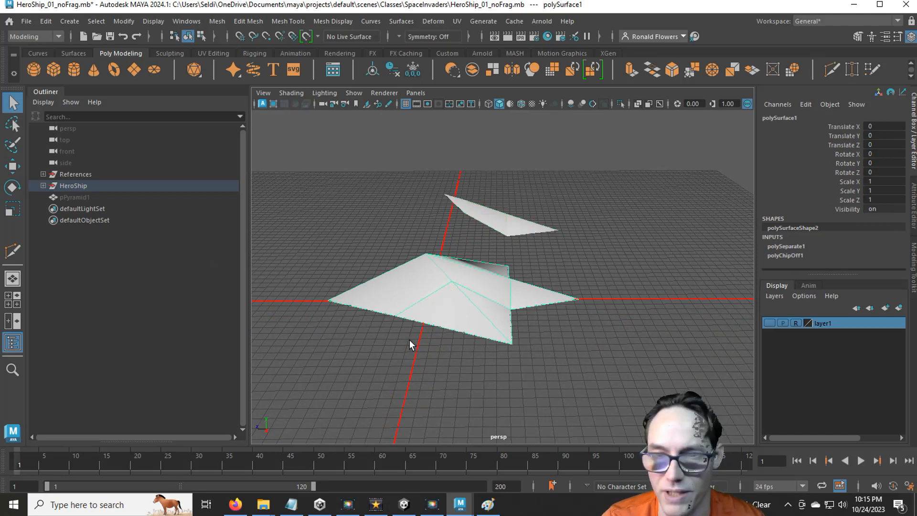
key("ctrl+h")
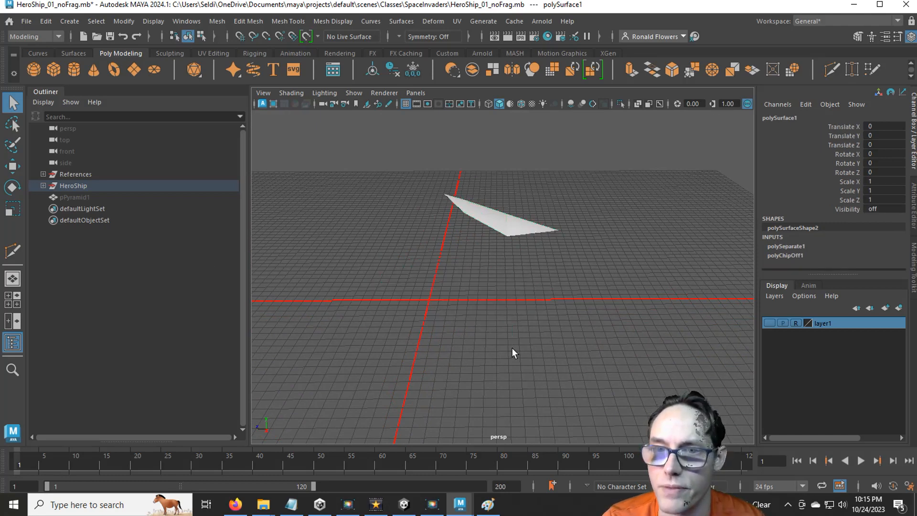
Step: Set the spine piece's Translate X to 0, moving it back to its original place
left_click(489, 222)
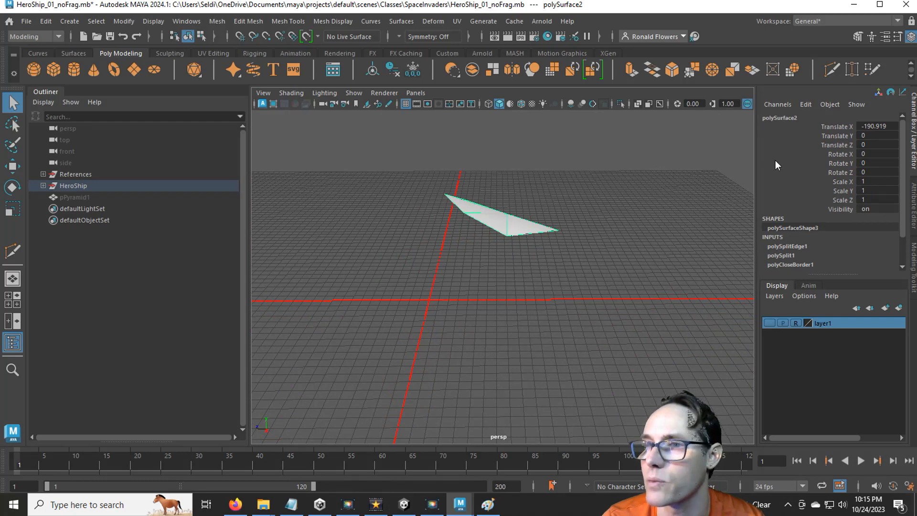
left_click(881, 126)
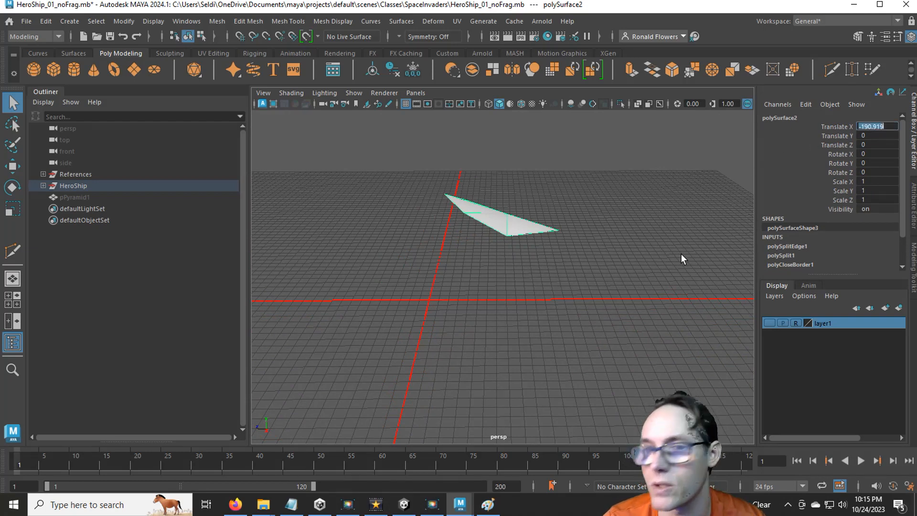
type("0")
key("Return")
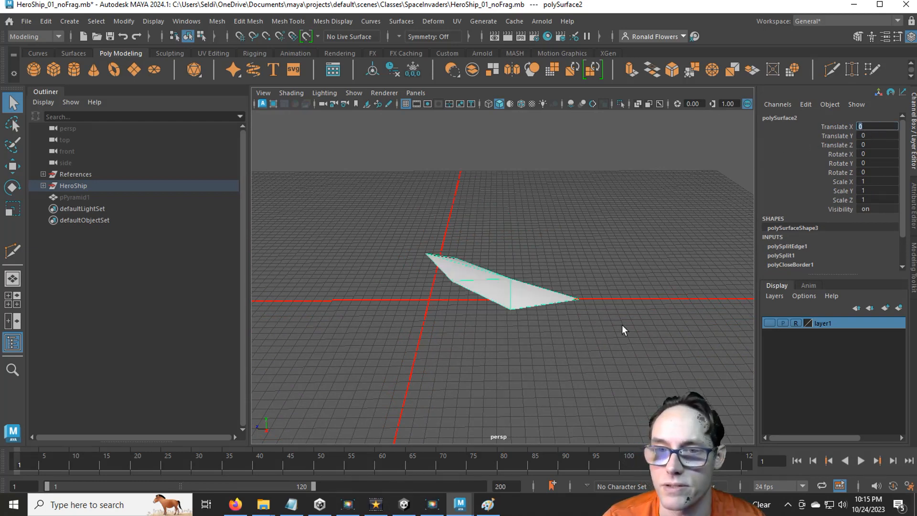
left_click(523, 307)
key("ctrl+z")
left_click_drag(459, 338, 522, 290, "alt")
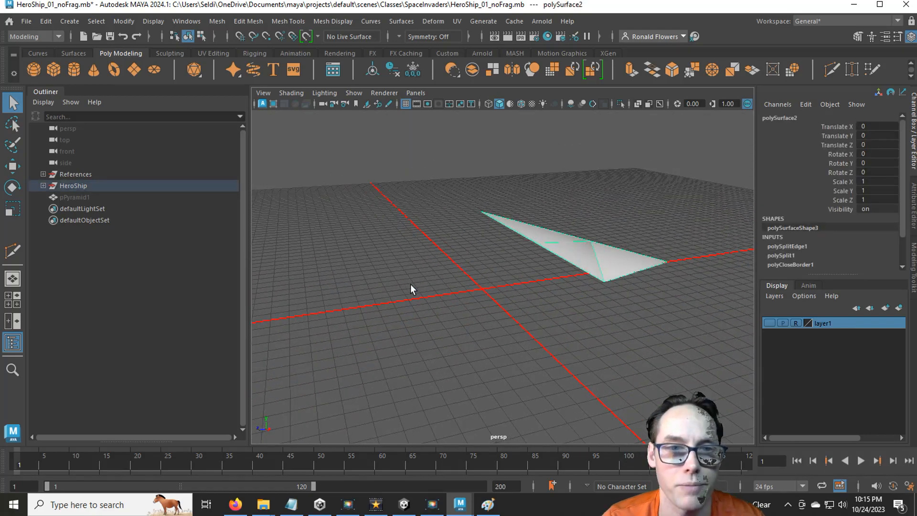
Step: Show pPyramid1 to check how the spine piece sits against it, and hide the pyramid again
left_click(97, 198)
key("shift+h")
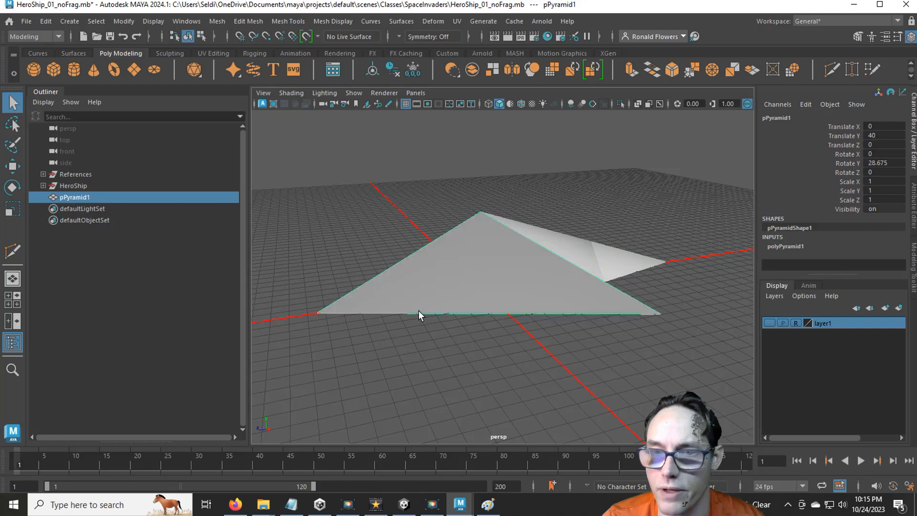
left_click_drag(545, 303, 570, 328, "alt")
left_click(571, 328)
left_click(506, 287)
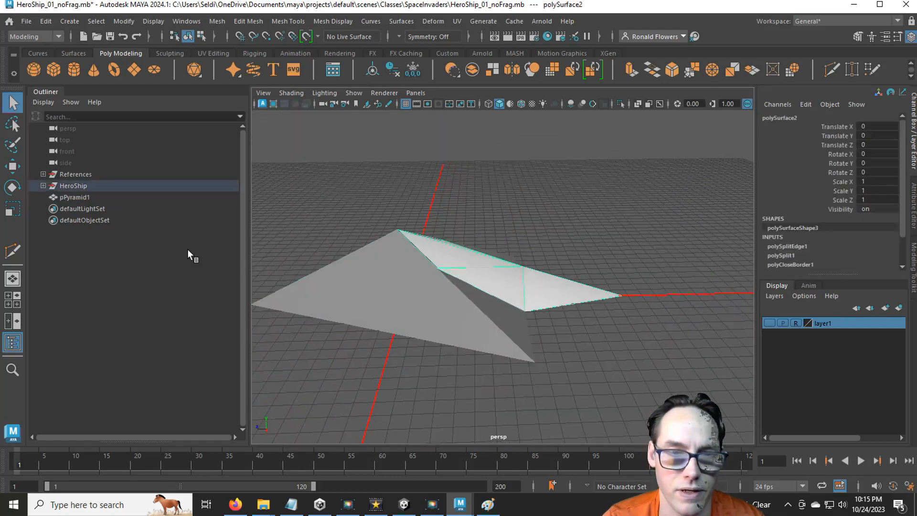
left_click(78, 196)
key("ctrl+h")
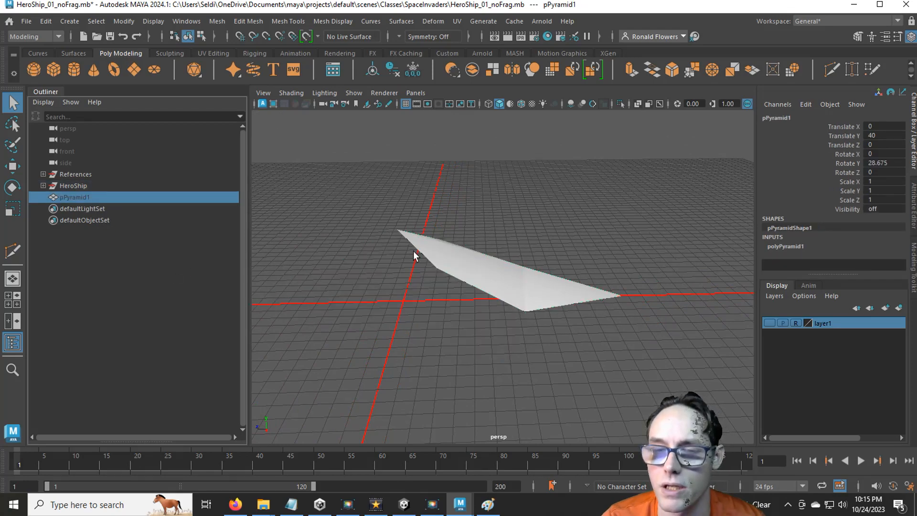
Step: Separate the detached spine mesh into individual objects and select each one in turn to check the split
left_click(519, 291)
key("f")
left_click_drag(522, 293, 477, 282, "alt")
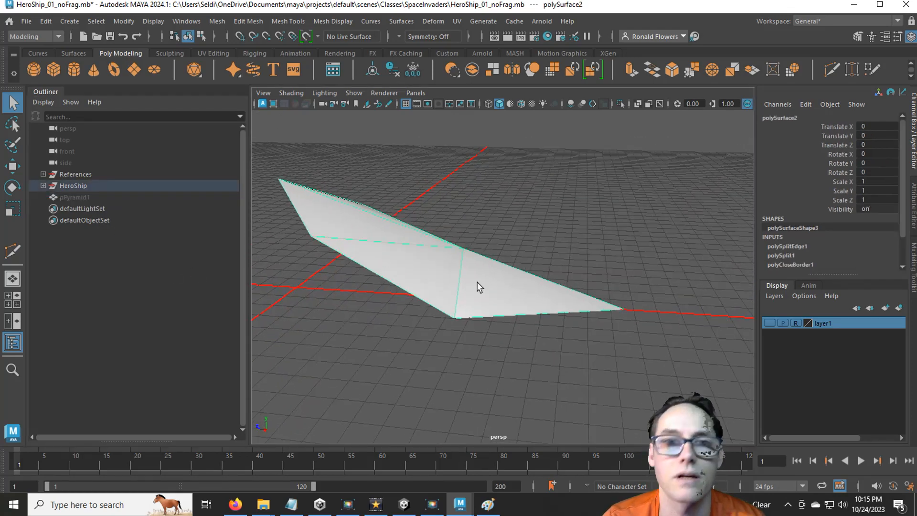
left_click(216, 21)
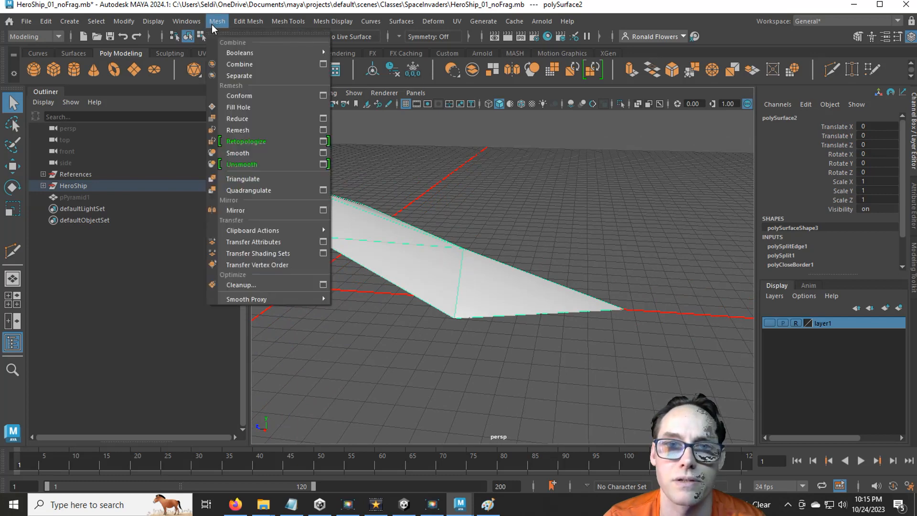
left_click(282, 76)
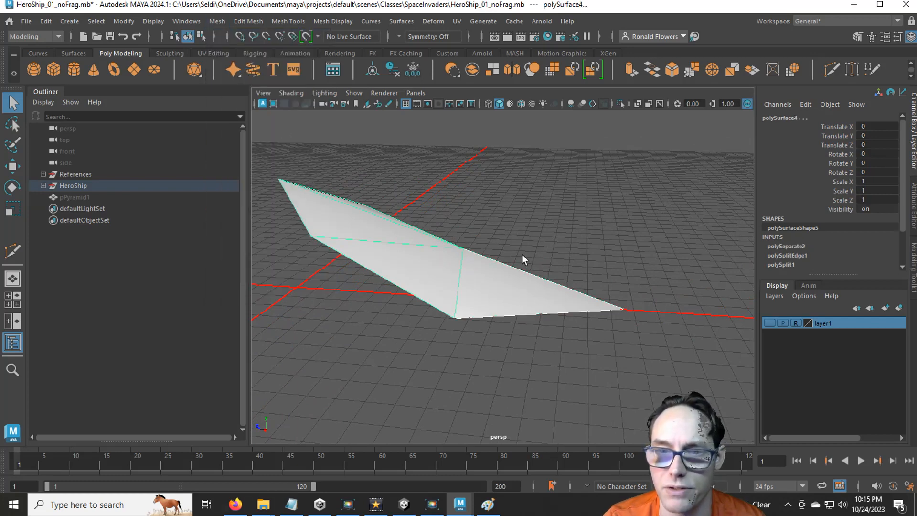
left_click(510, 296)
left_click(404, 262)
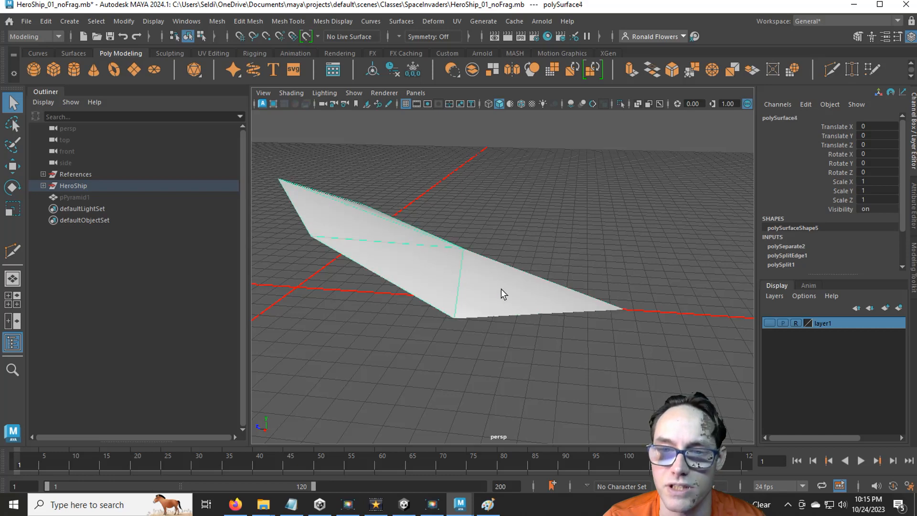
left_click(500, 289)
left_click(400, 262)
left_click(499, 288)
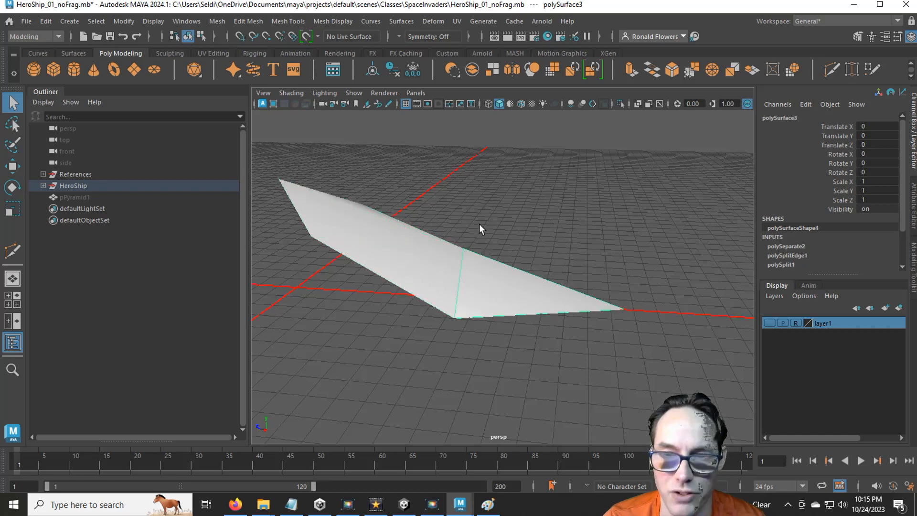
left_click_drag(440, 302, 435, 281, "alt")
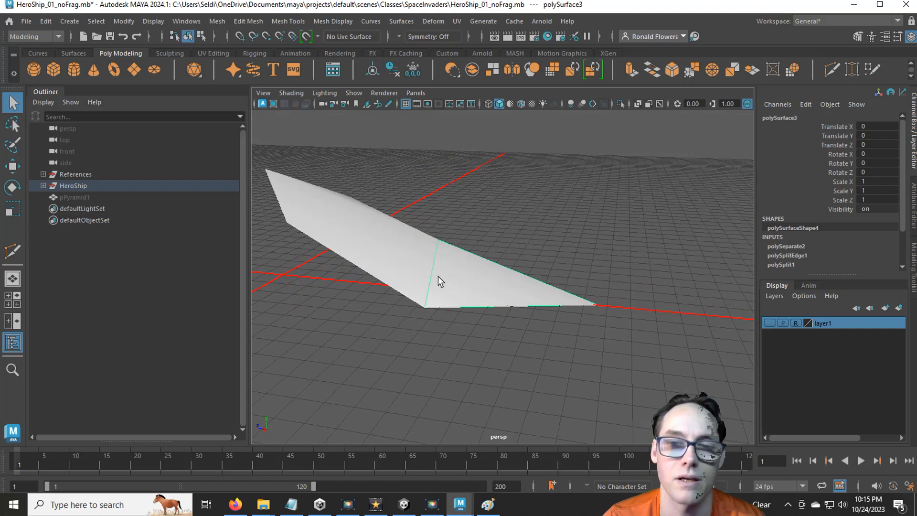
left_click_drag(477, 236, 480, 272, "alt")
left_click(249, 21)
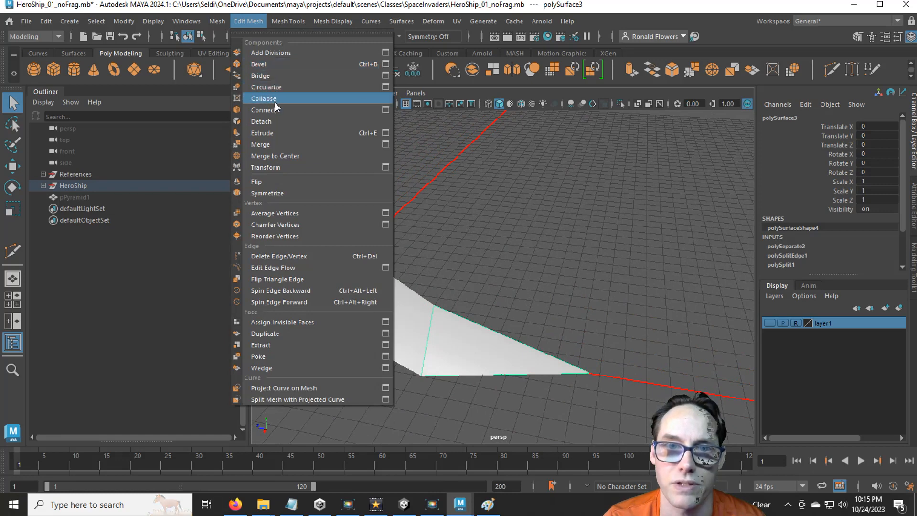
left_click(249, 23)
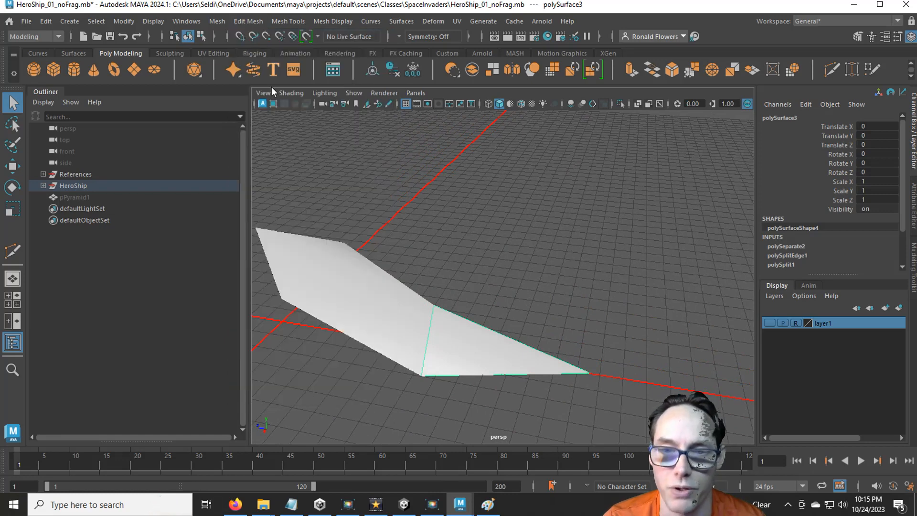
right_click_drag(367, 311, 414, 149)
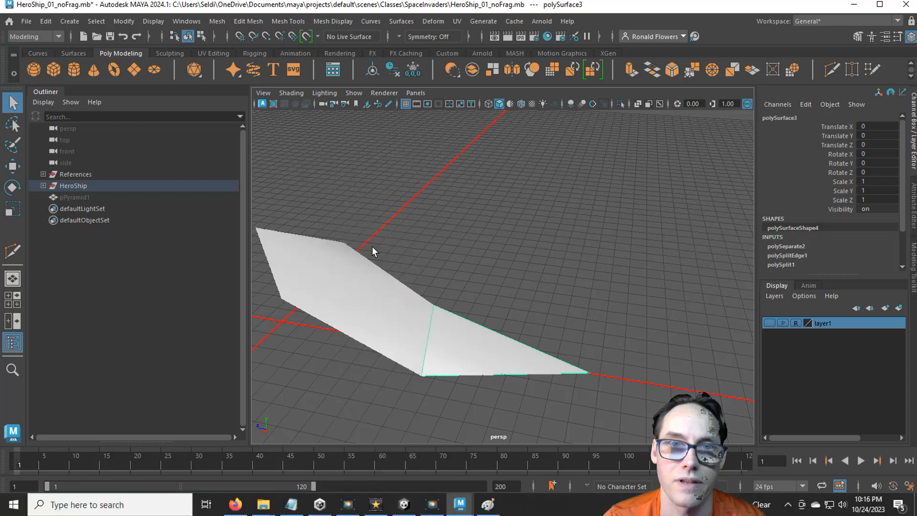
left_click(217, 21)
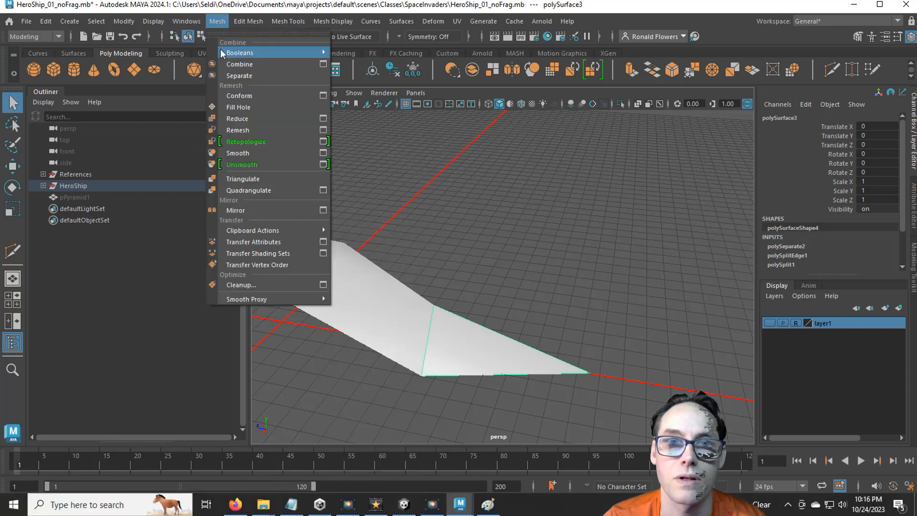
left_click(215, 23)
left_click_drag(432, 317, 412, 261, "alt")
Step: Hide the larger spine piece, polySurface4, and fill the open triangular end of the pointed piece from its border edge
left_click(412, 262)
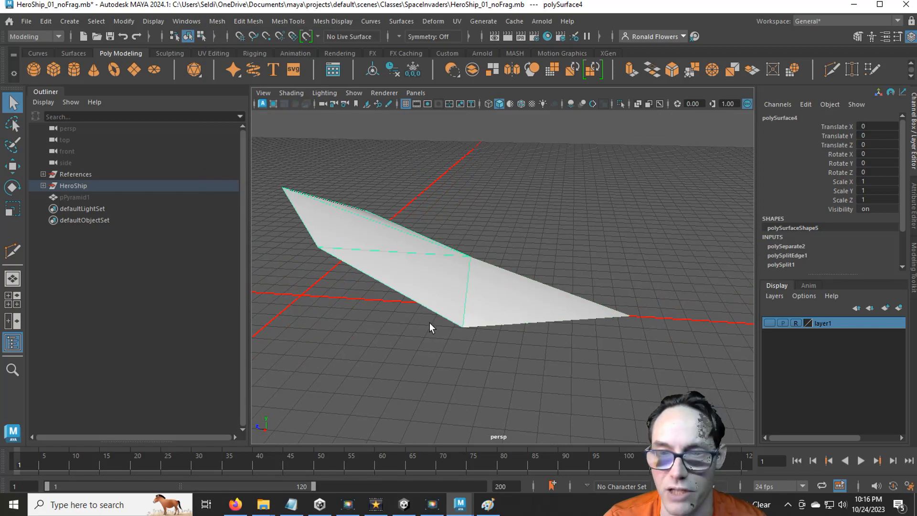
key("ctrl+h")
left_click_drag(511, 306, 472, 242, "alt")
left_click(480, 338)
right_click_drag(472, 242, 462, 145)
left_click(465, 296)
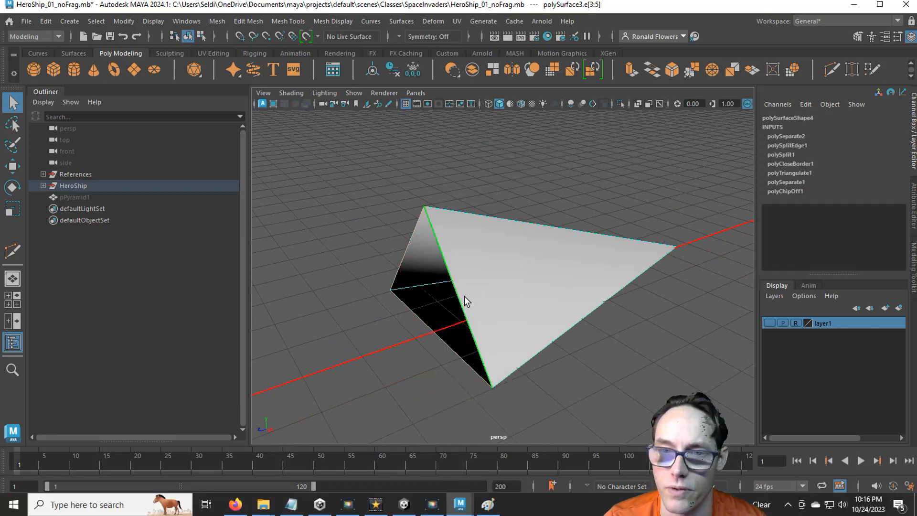
left_click(464, 296)
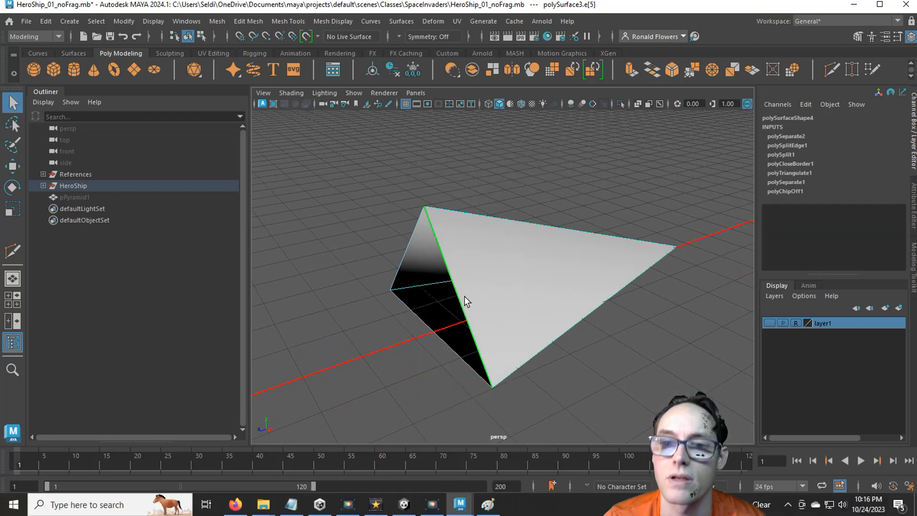
right_click_drag(465, 268, 469, 419, "shift")
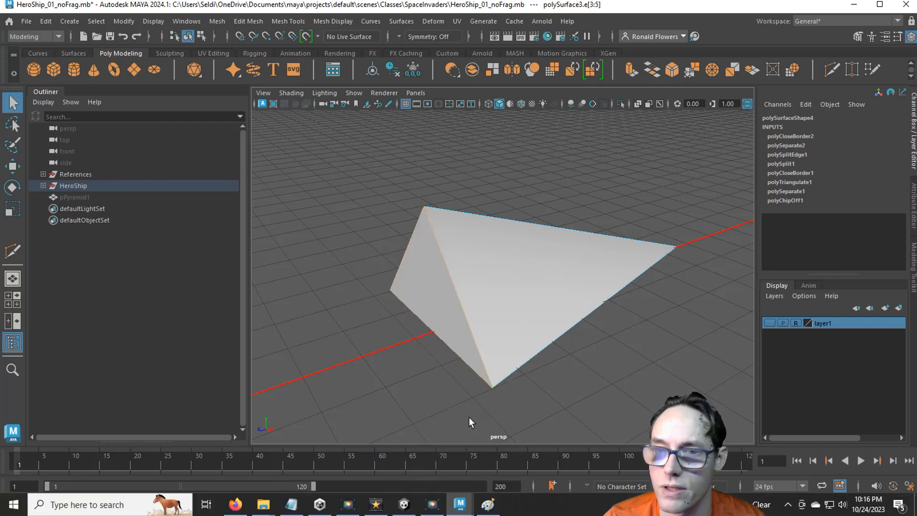
Step: Return to object selection and hide the pointed spine piece, polySurface3
scroll(408, 359, "down", 3)
left_click(409, 360)
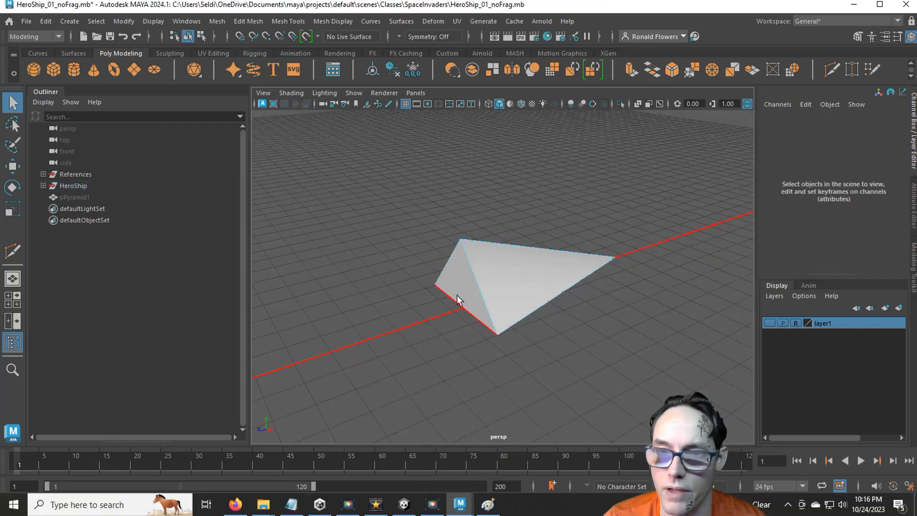
right_click_drag(517, 284, 580, 149)
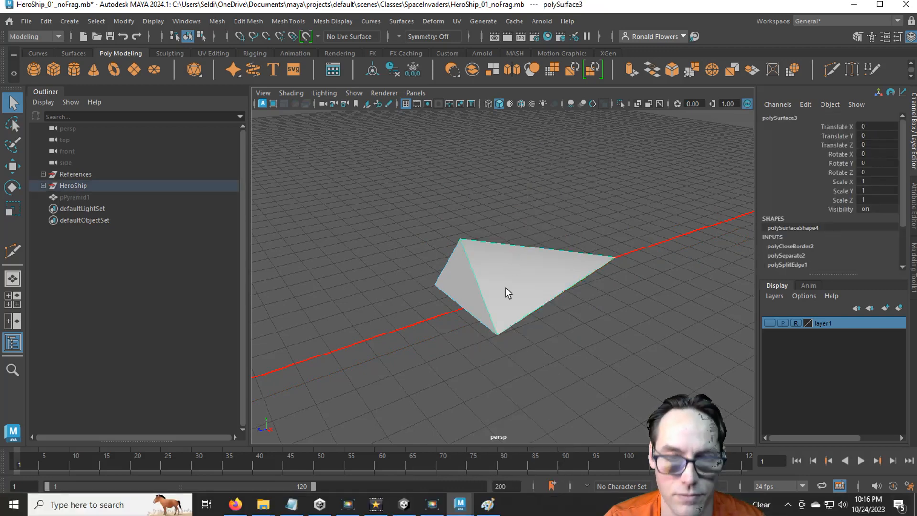
key("ctrl+h")
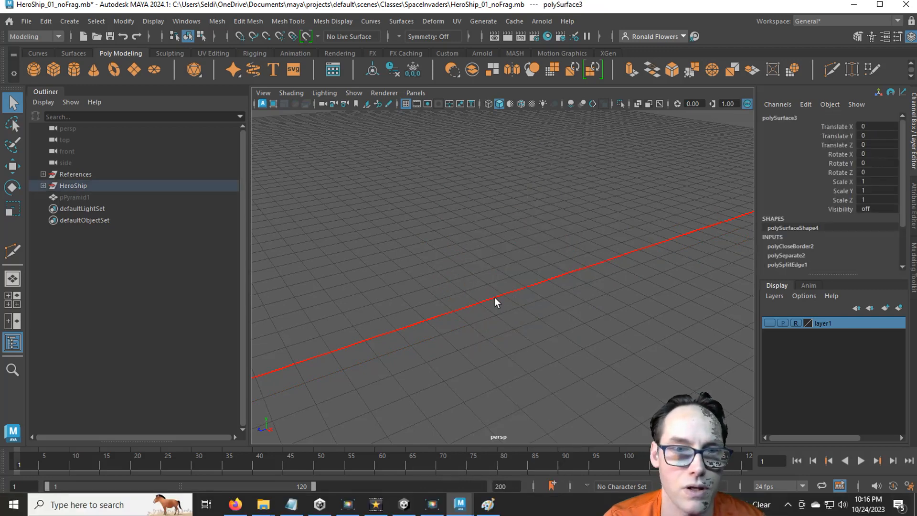
Step: Expand the full HeroShip hierarchy in the Outliner and unhide polySurface4
left_click(43, 185)
left_click(43, 186)
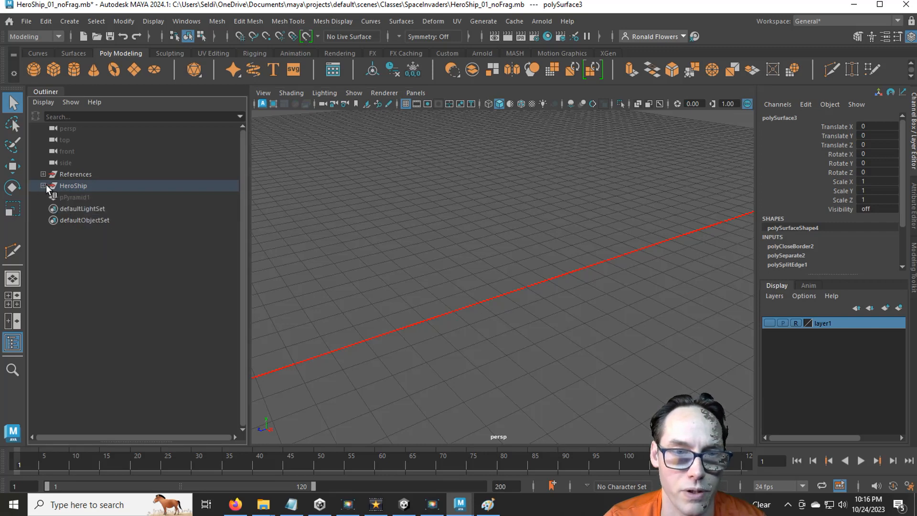
left_click(43, 186, "shift")
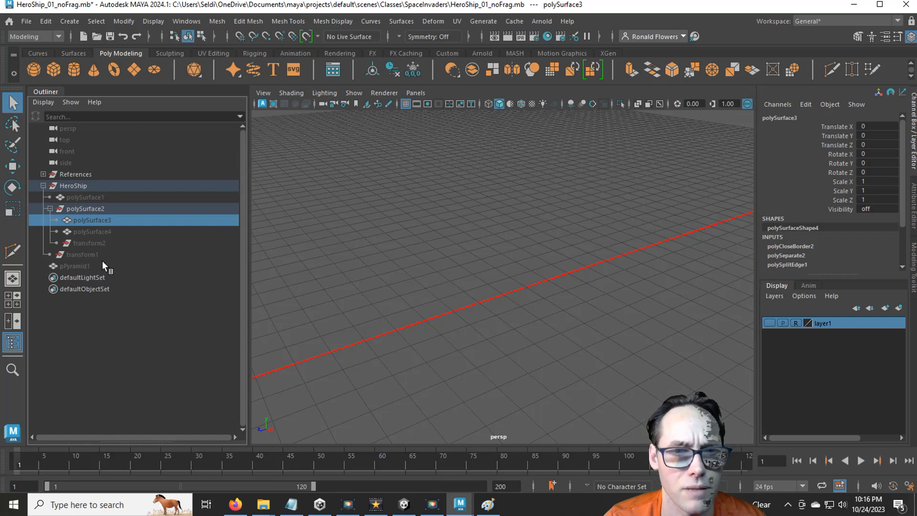
left_click(87, 231)
key("shift+h")
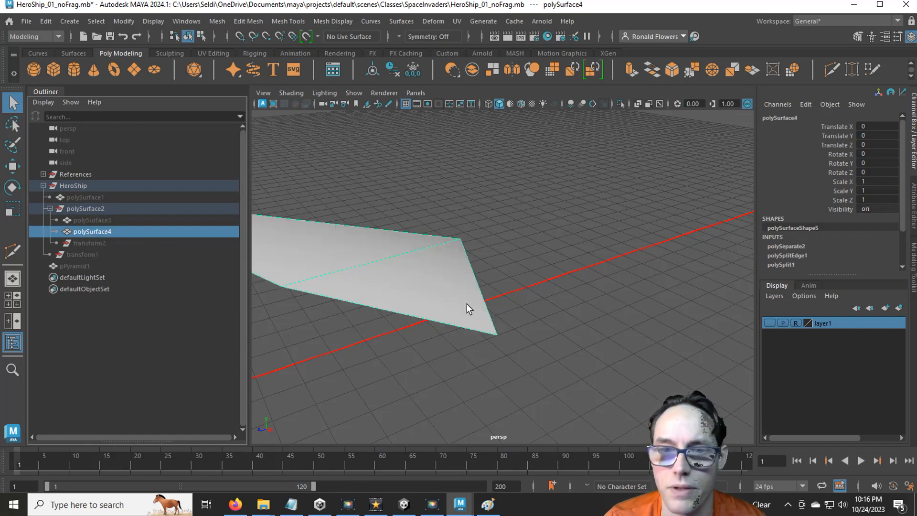
Step: Fill the hole at the open triangular end of polySurface4 from its border edge
left_click_drag(469, 308, 430, 328, "alt")
right_click_drag(394, 165, 387, 139)
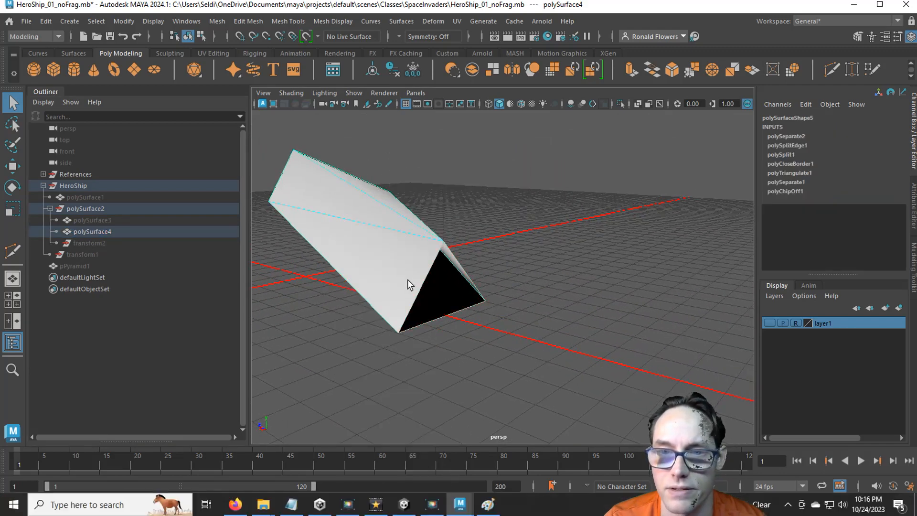
left_click(413, 297)
right_click_drag(413, 268, 406, 418, "shift")
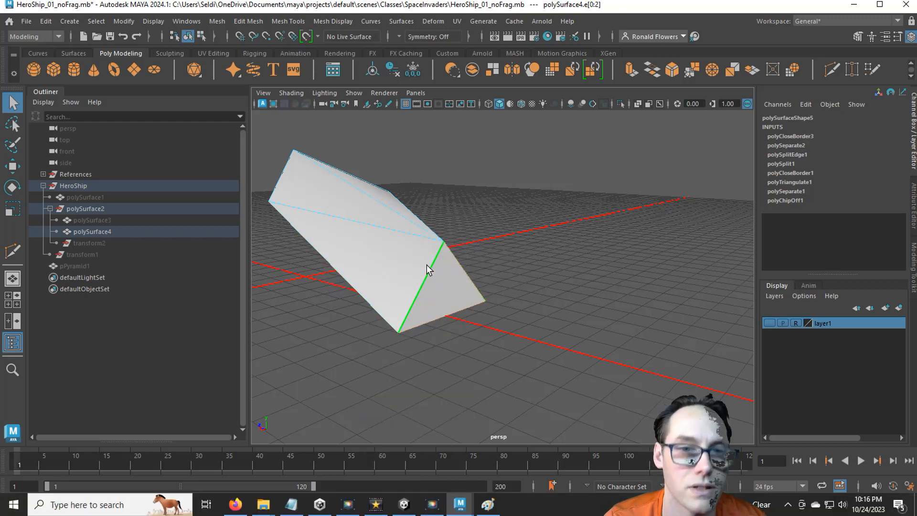
Step: Delete the construction history of polySurface1, polySurface3, polySurface4 and pPyramid1
left_click(73, 198)
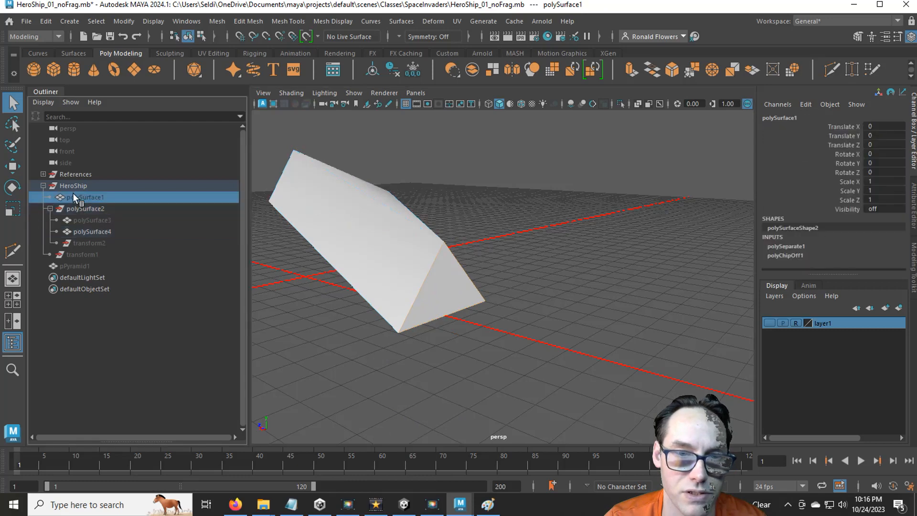
left_click(98, 219, "ctrl")
left_click(104, 230, "ctrl")
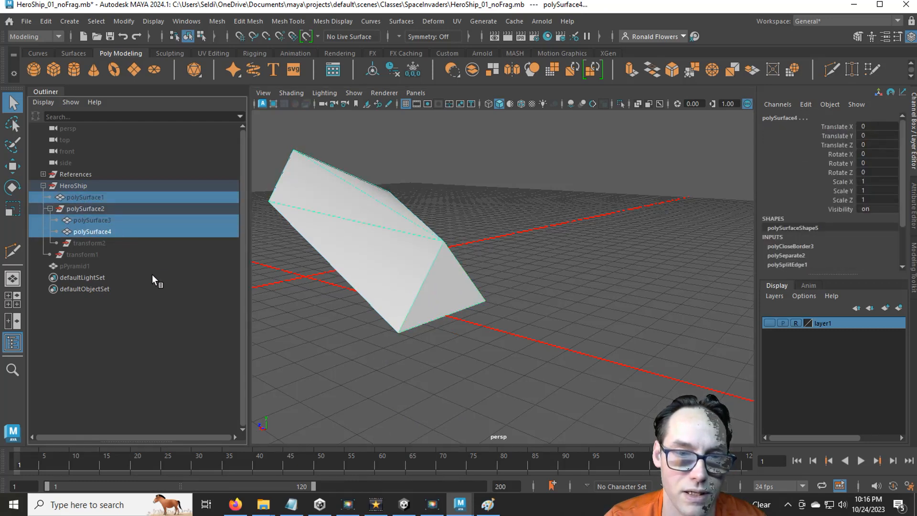
left_click(84, 265, "ctrl")
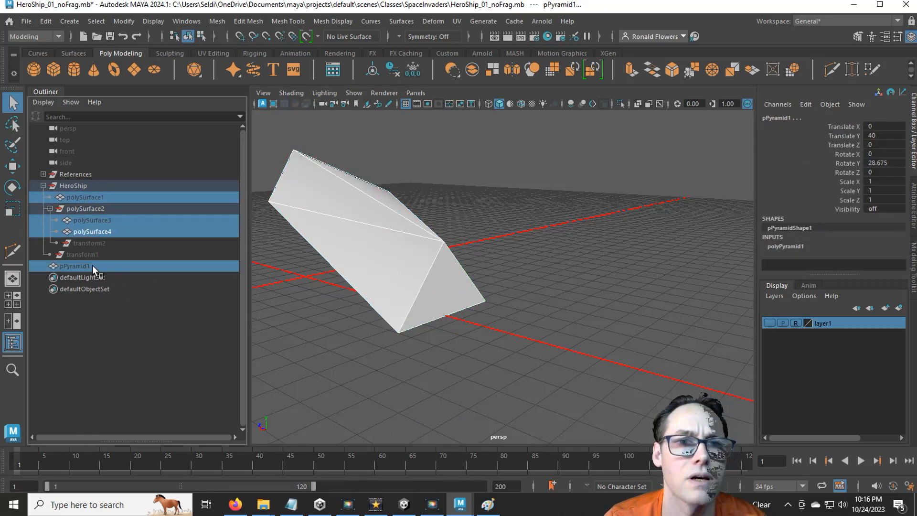
left_click(47, 21)
mouse_move(96, 158)
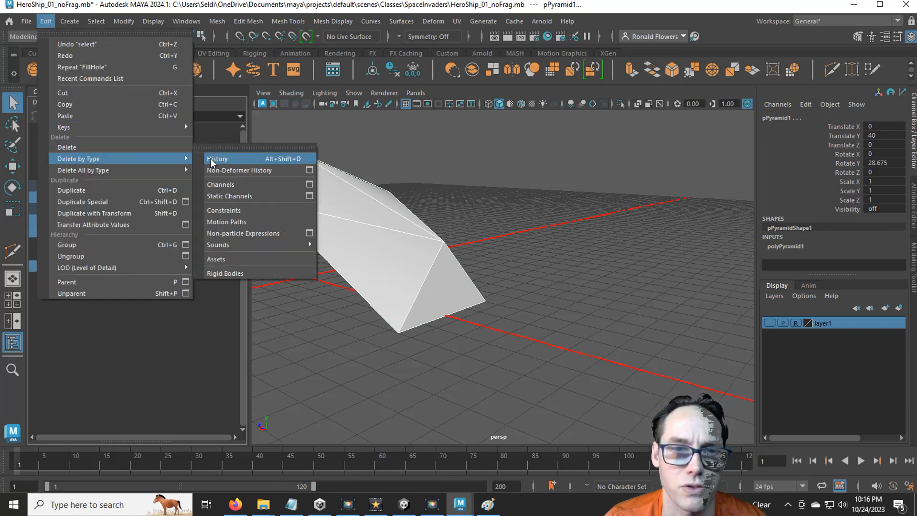
left_click(227, 158)
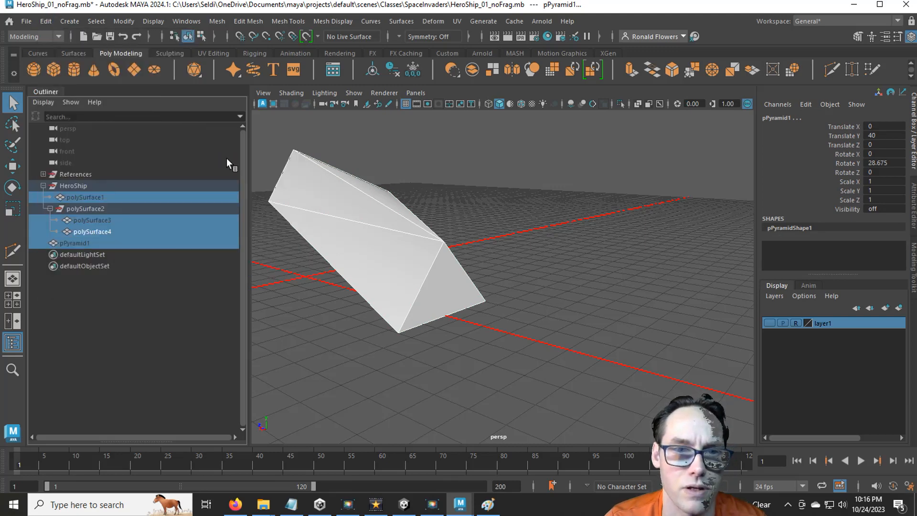
Step: Try to move polySurface1, polySurface3 and polySurface4 out of the HeroShip hierarchy together
left_click(96, 232)
left_click(91, 221, "ctrl")
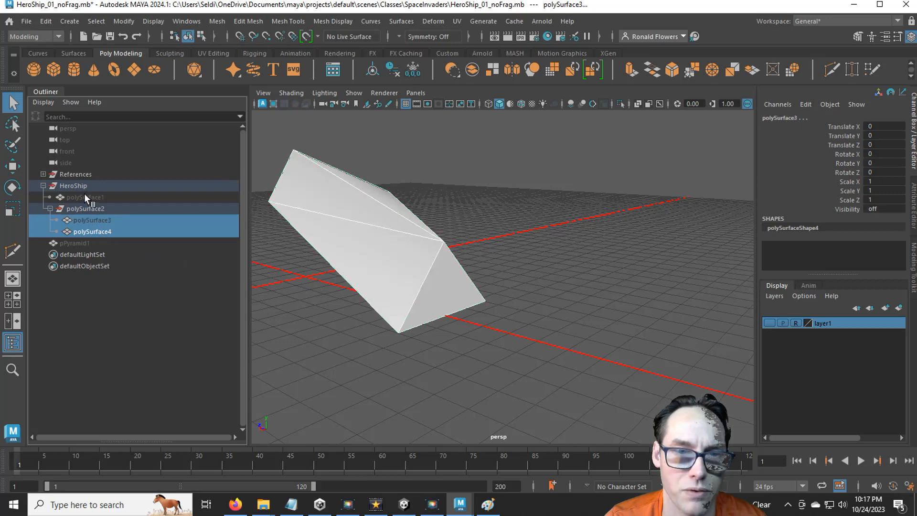
left_click(85, 196, "ctrl")
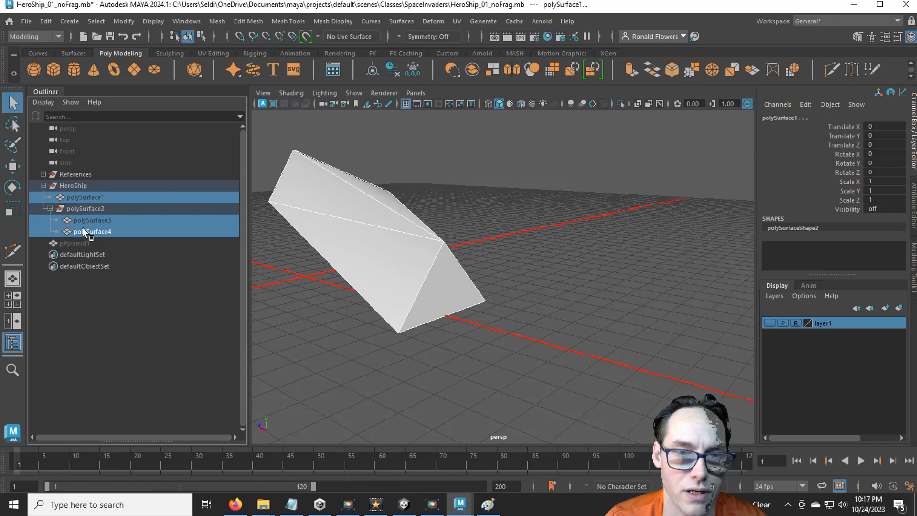
left_click_drag(80, 228, 76, 236)
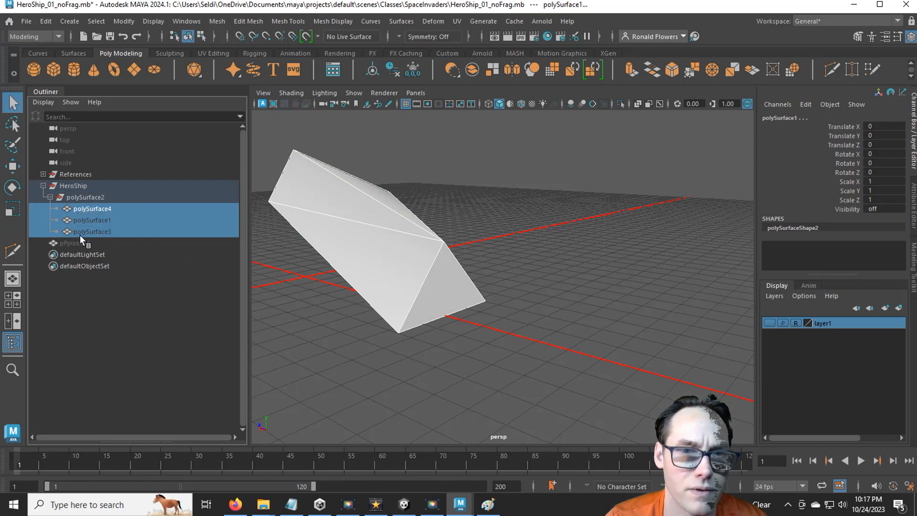
Step: Move the polySurface2 group, polySurface1 and polySurface3 out of HeroShip to the top level of the Outliner
left_click(83, 196)
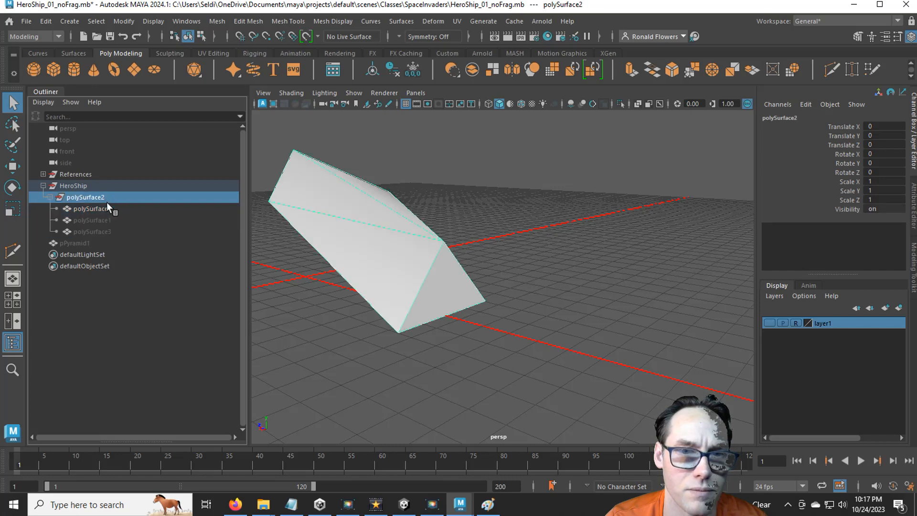
left_click(88, 220, "ctrl")
left_click(87, 231, "ctrl")
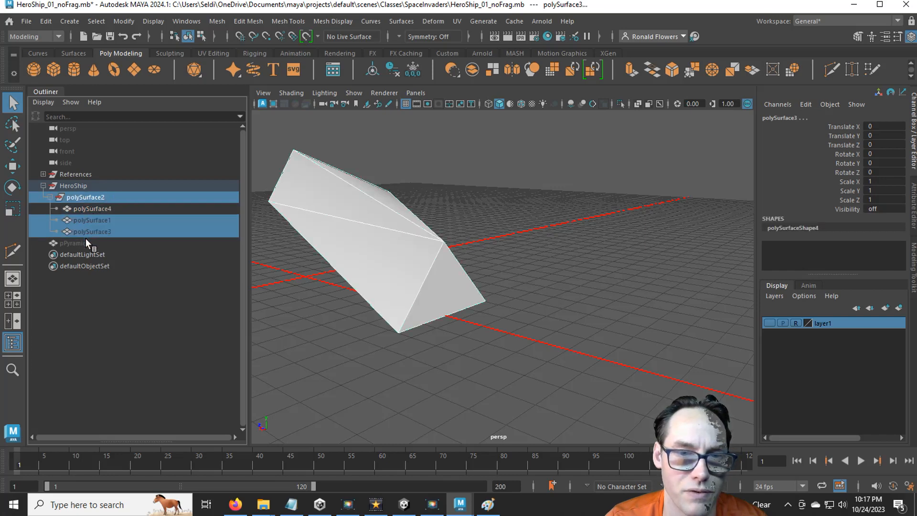
left_click_drag(85, 231, 88, 249)
Step: Expand the polySurface2 group and move polySurface4 out of it to the top level
left_click(43, 197)
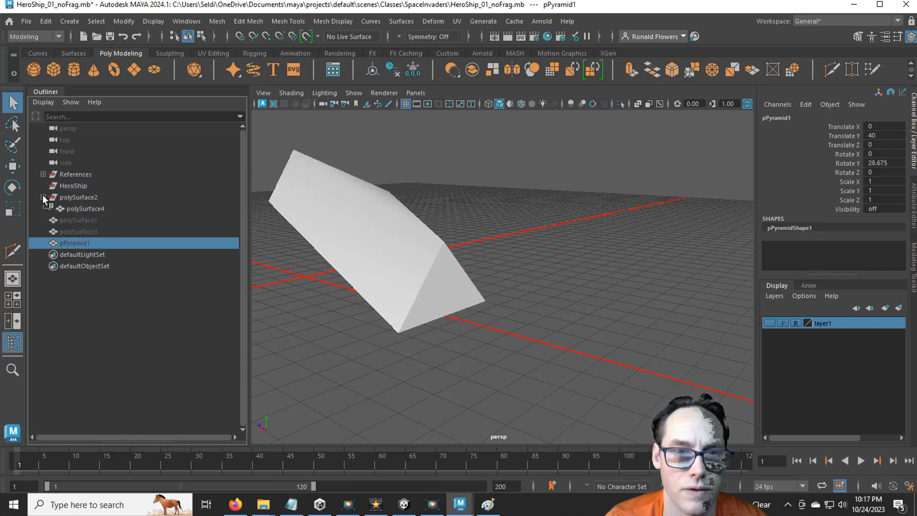
left_click(73, 208)
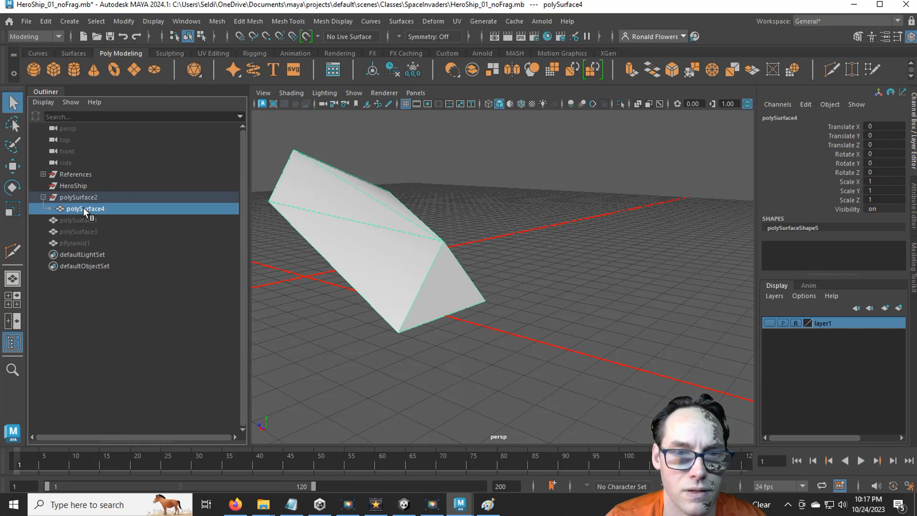
left_click_drag(83, 210, 102, 253)
Step: Delete the empty polySurface2 and HeroShip groups
left_click(82, 197)
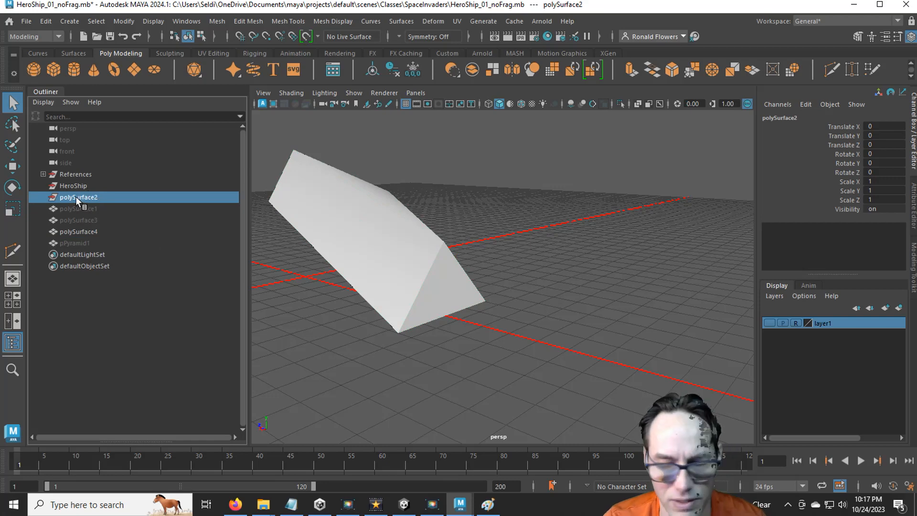
left_click_drag(75, 196, 74, 188)
left_click(73, 187)
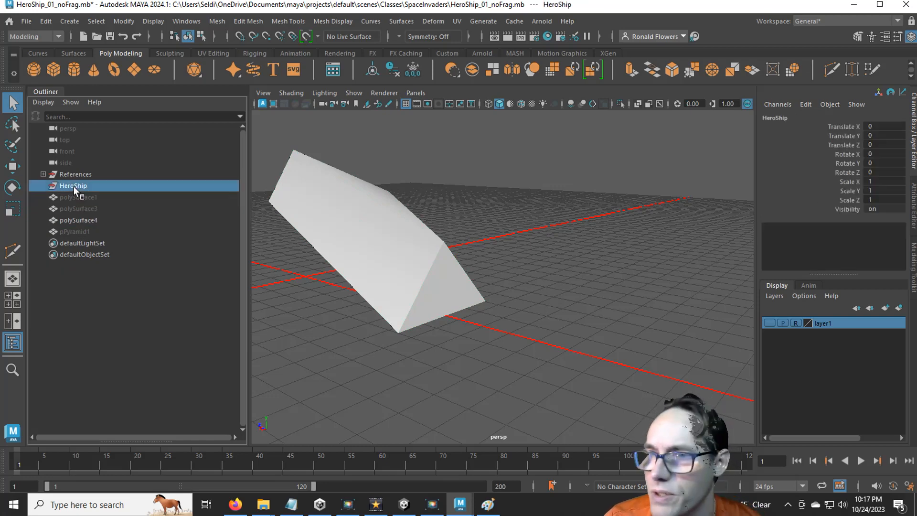
key("Delete")
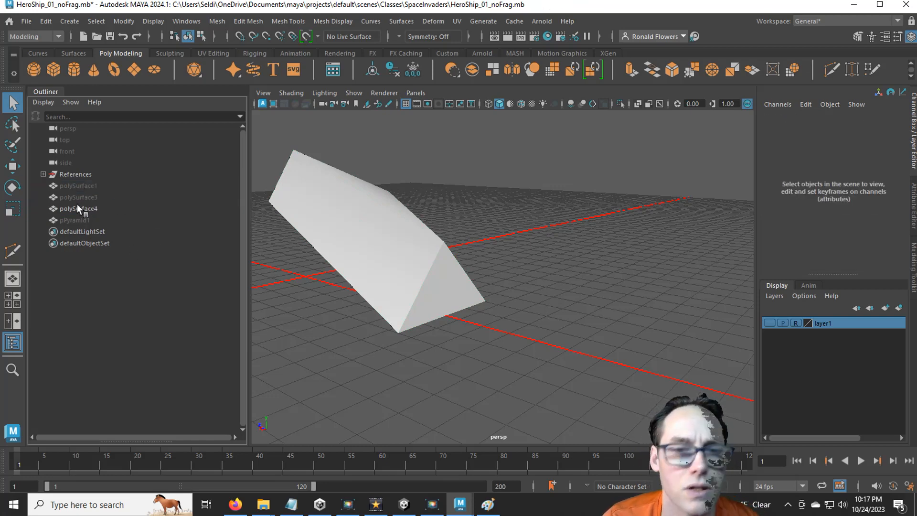
Step: Unhide pPyramid1 and briefly show polySurface3 to identify the piece, hiding it again
left_click(74, 220)
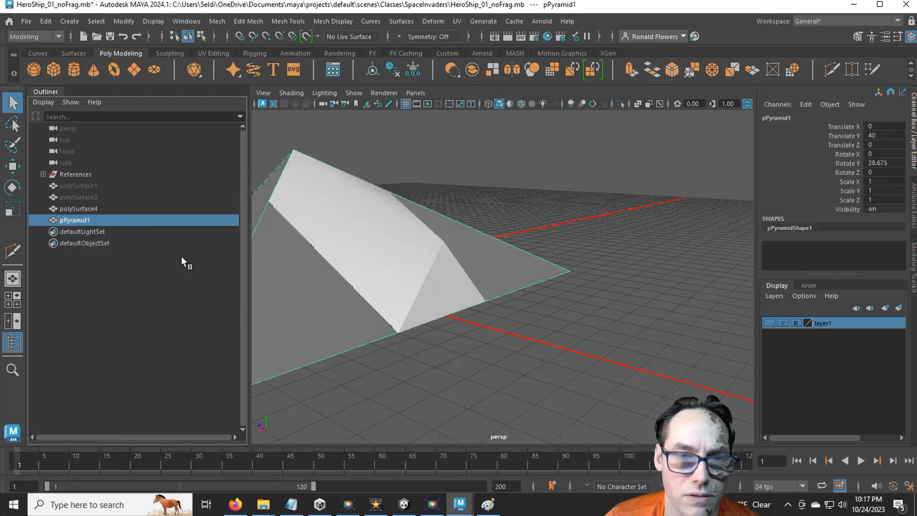
left_click(89, 198)
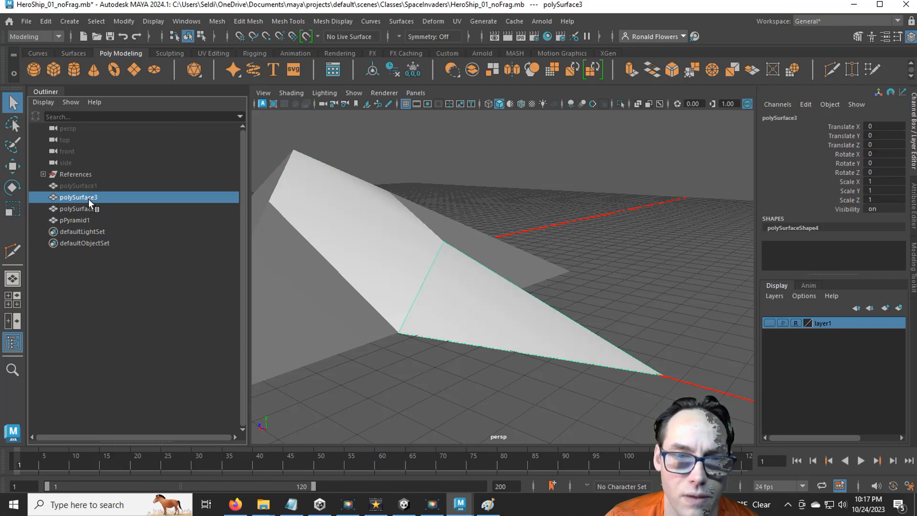
left_click(85, 186)
key("h")
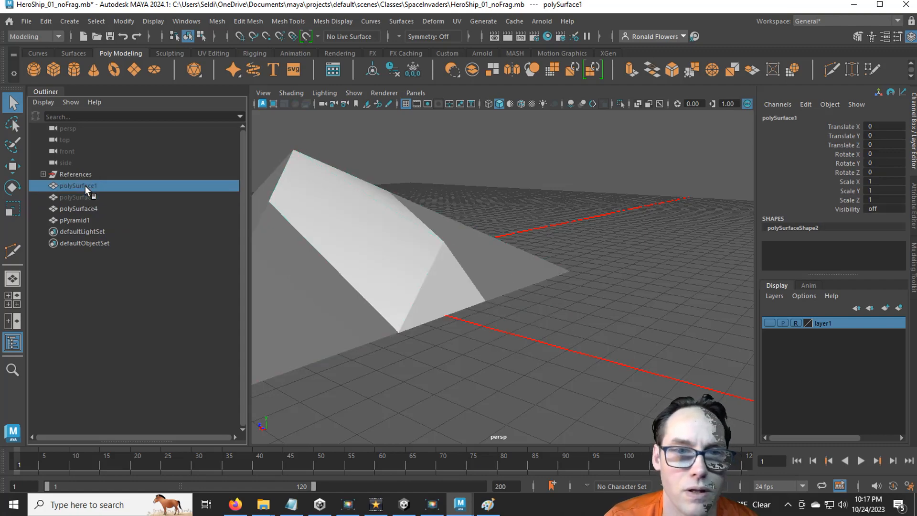
Step: Rename the pyramid body pPyramid1 as HeroShip_Hull1
scroll(402, 283, "down", 5)
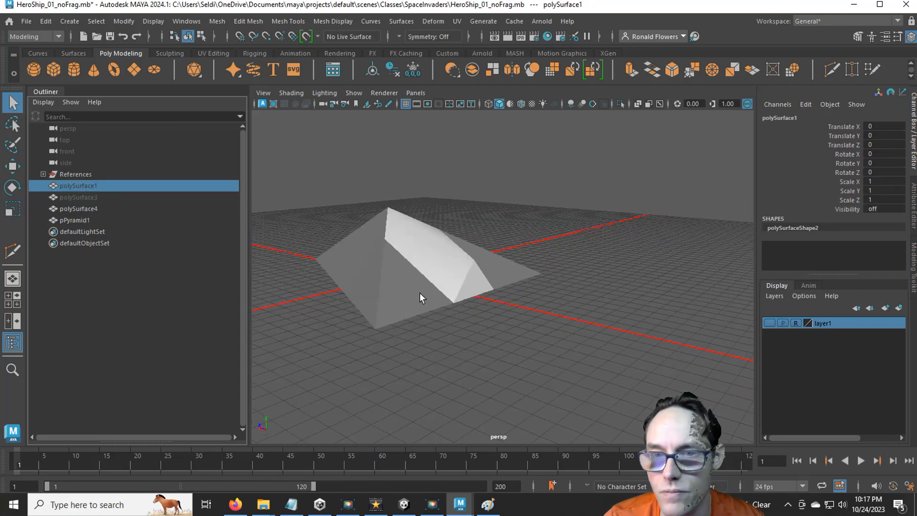
left_click_drag(419, 293, 497, 331, "alt")
left_click(502, 327)
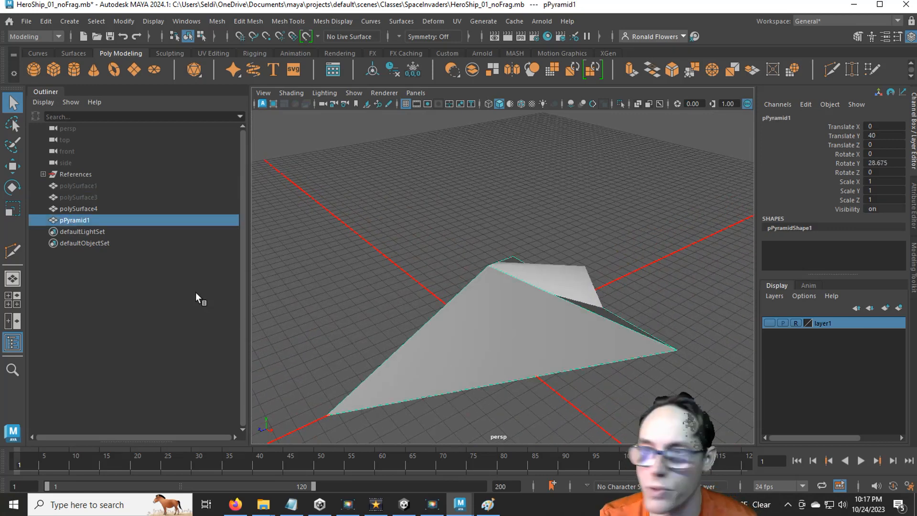
double_click(769, 118)
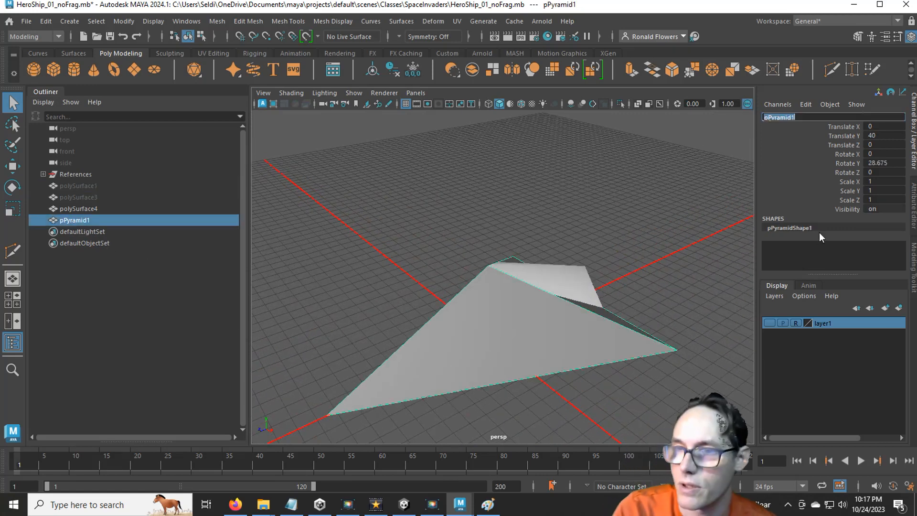
key("BackSpace")
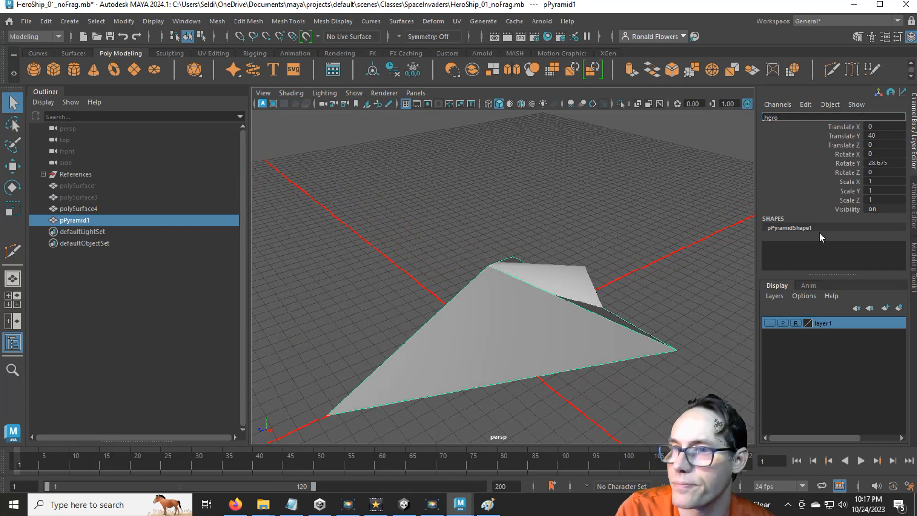
type("H")
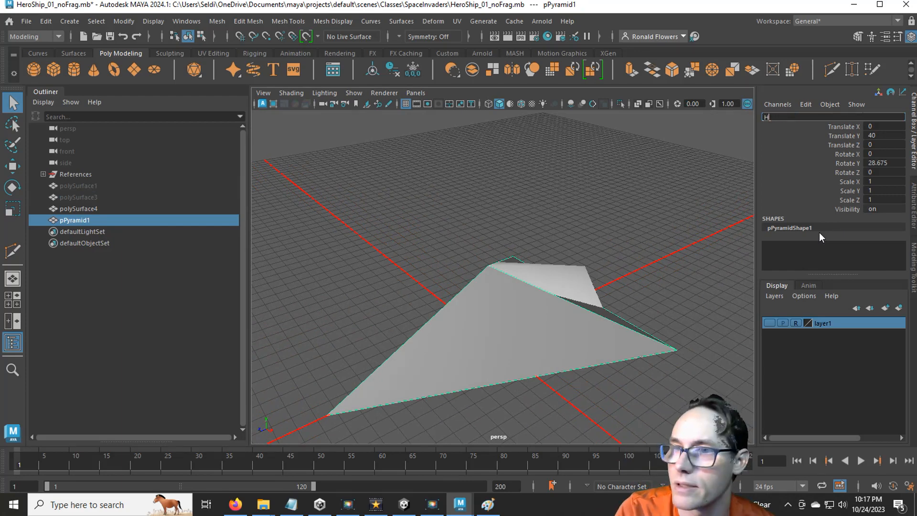
type("eroShip")
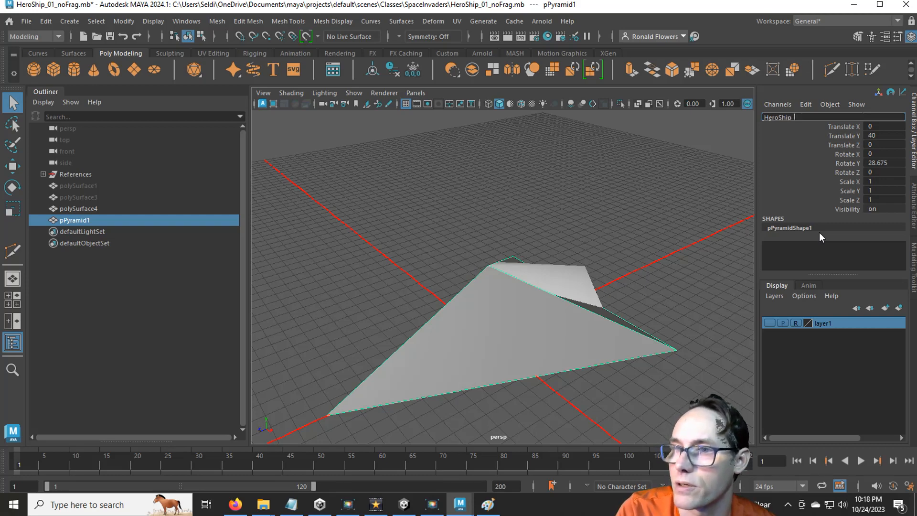
type("_Hull1")
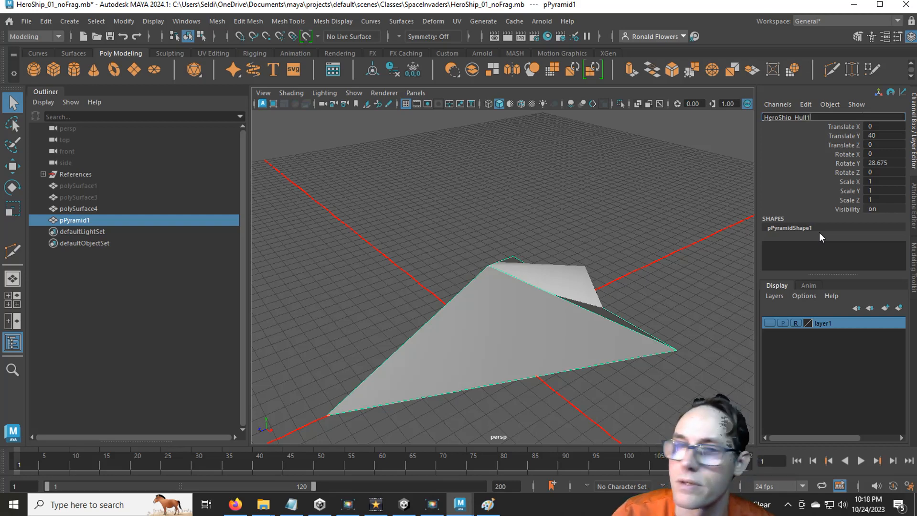
key("Return")
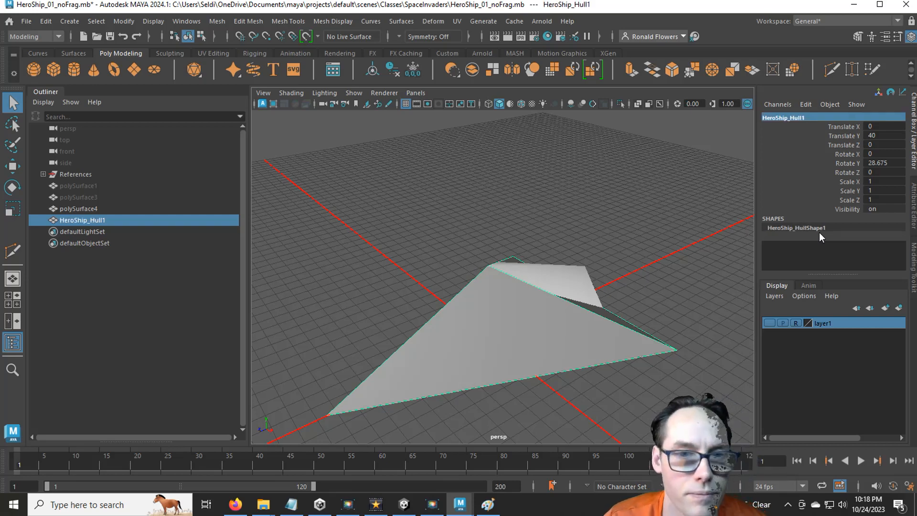
Step: Rename polySurface4 as HeroShip_Hull2
left_click(82, 209)
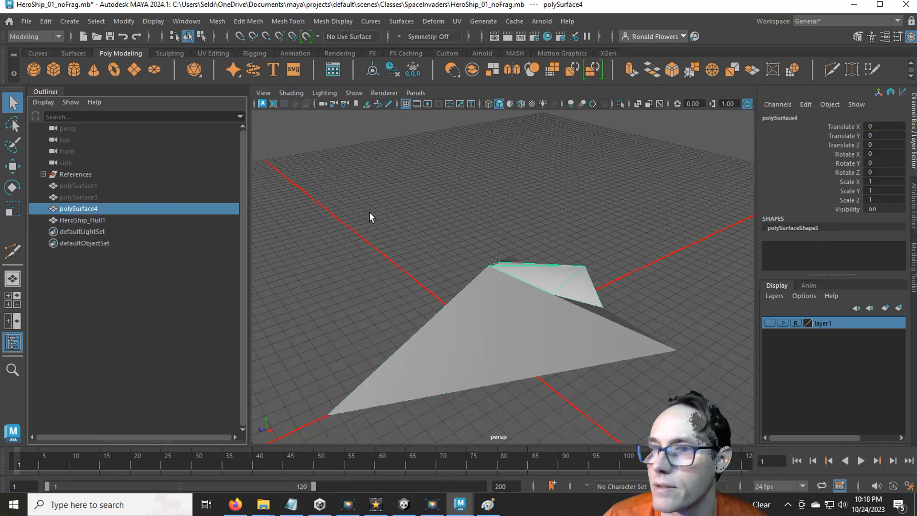
left_click(785, 118)
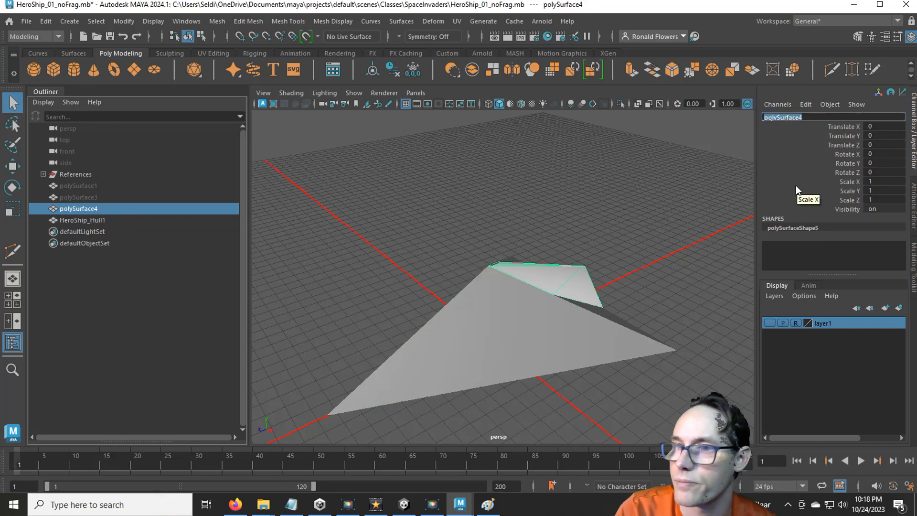
type("HeroShip")
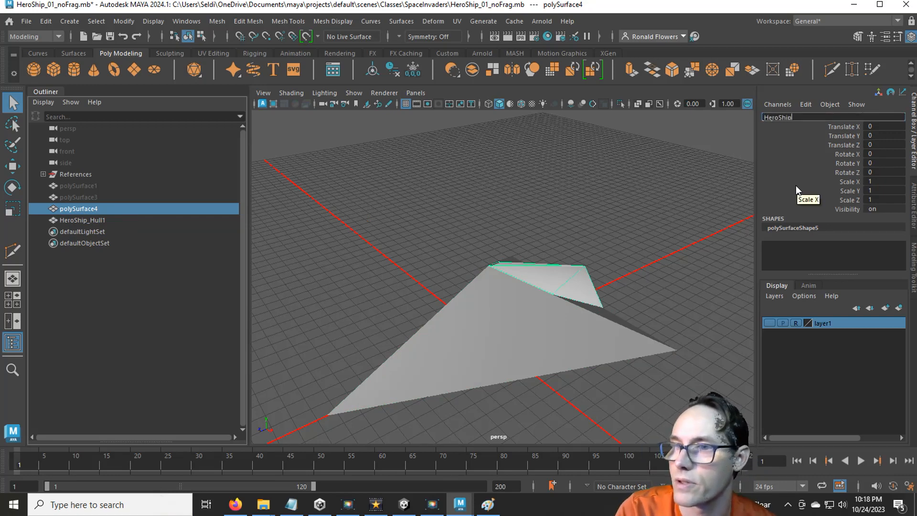
type("_Hull2")
key("Return")
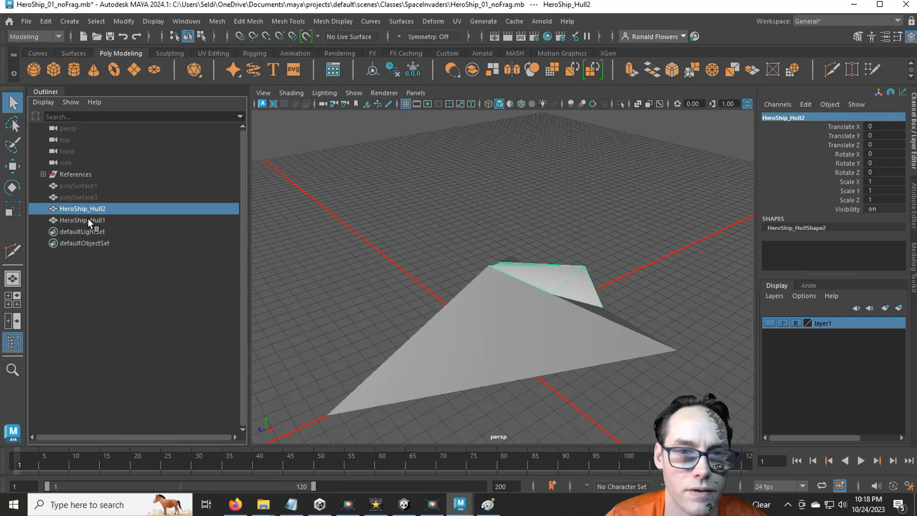
Step: Unhide polySurface3 and move HeroShip_Hull2 aside along X to about -87.4
left_click(84, 198)
key("shift+h")
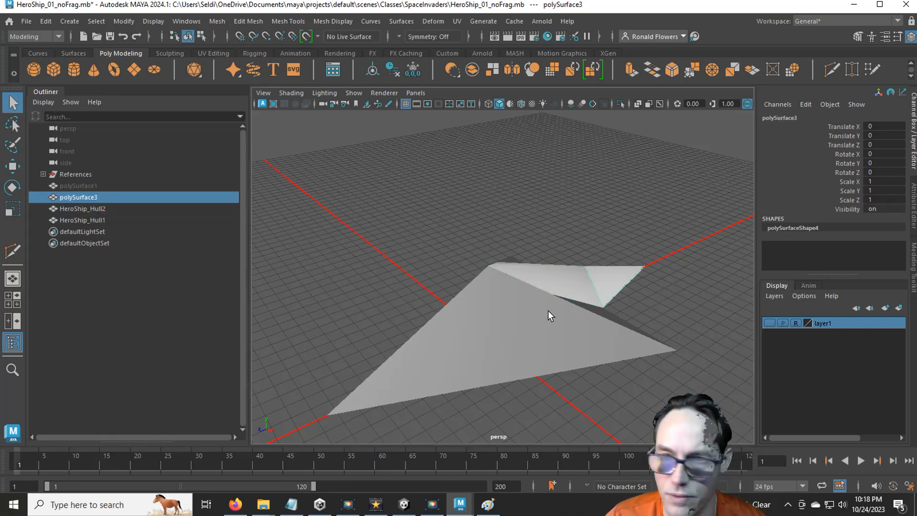
left_click(549, 282)
left_click(559, 304)
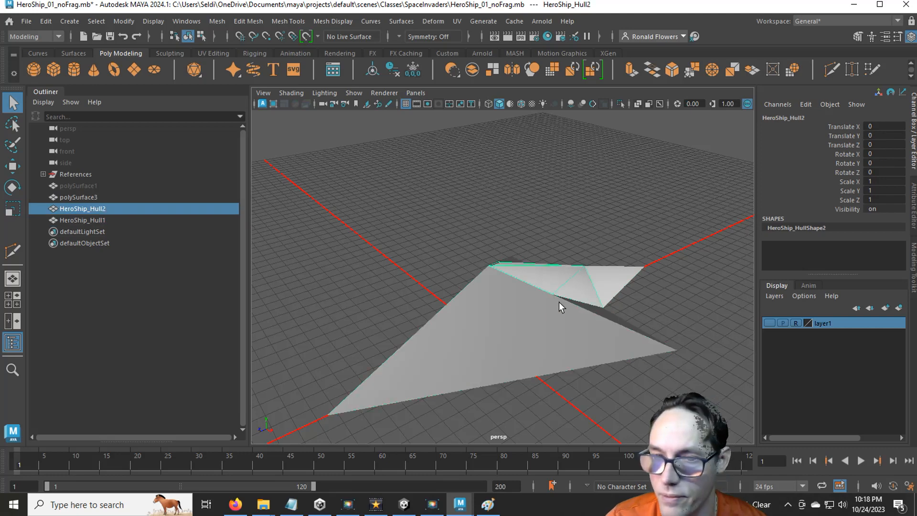
key("w")
left_click_drag(528, 368, 420, 286)
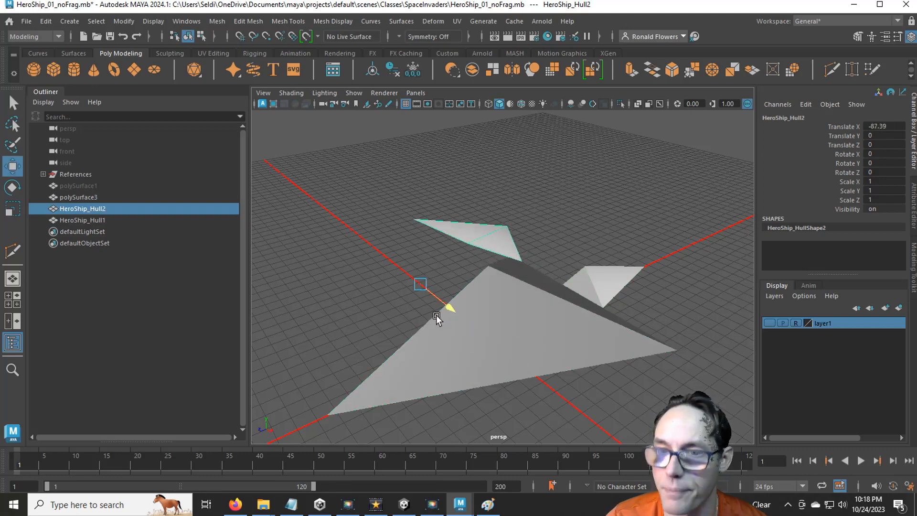
Step: Rename the pointed spine piece polySurface3 as HeroShip_Hull3
left_click(595, 289)
left_click(779, 118)
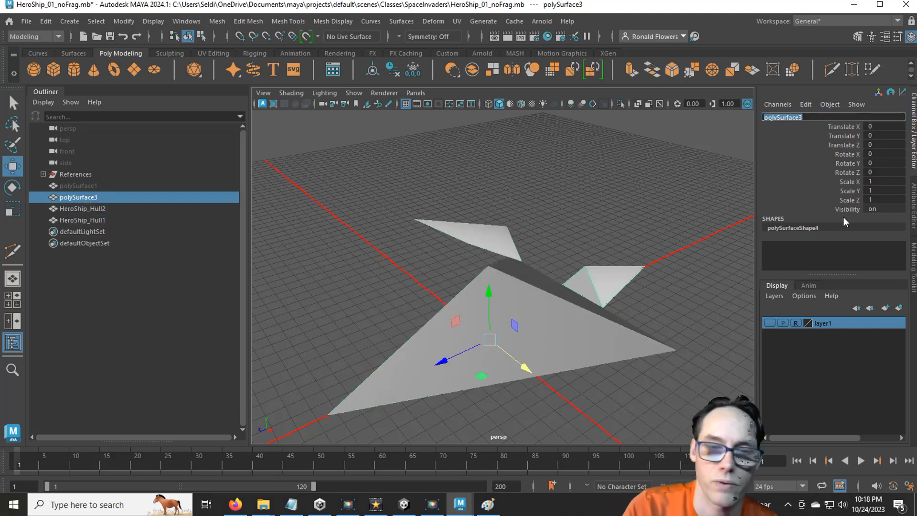
type("Hero")
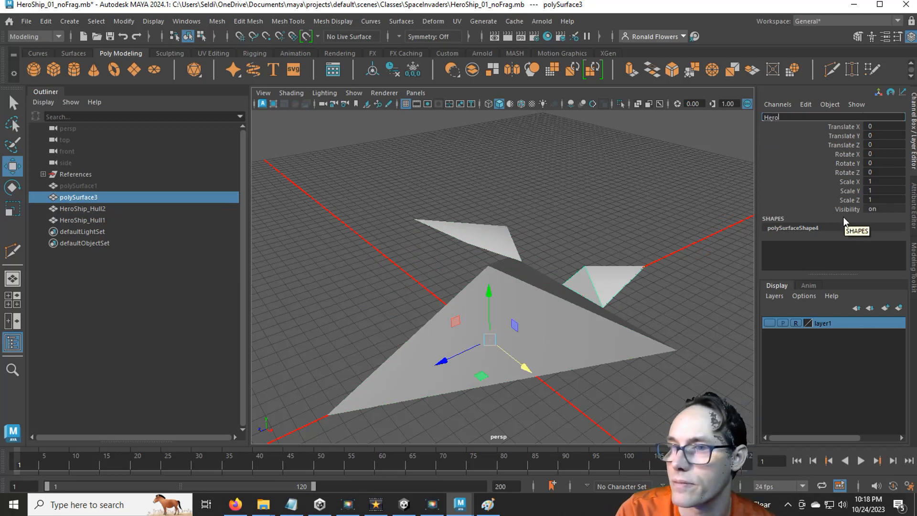
type("Ship_Hull3")
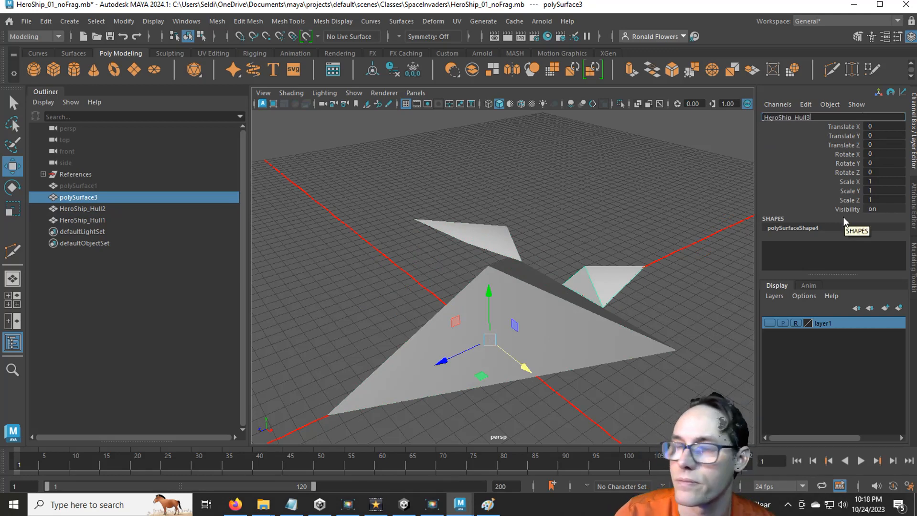
key("Return")
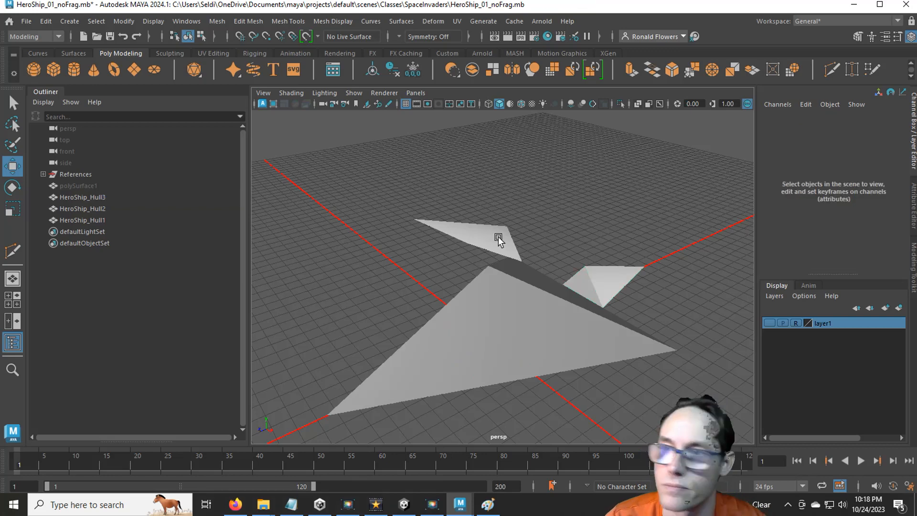
Step: Set the Translate X of HeroShip_Hull2 to 0 and clear the selection
left_click(501, 239)
left_click(884, 126)
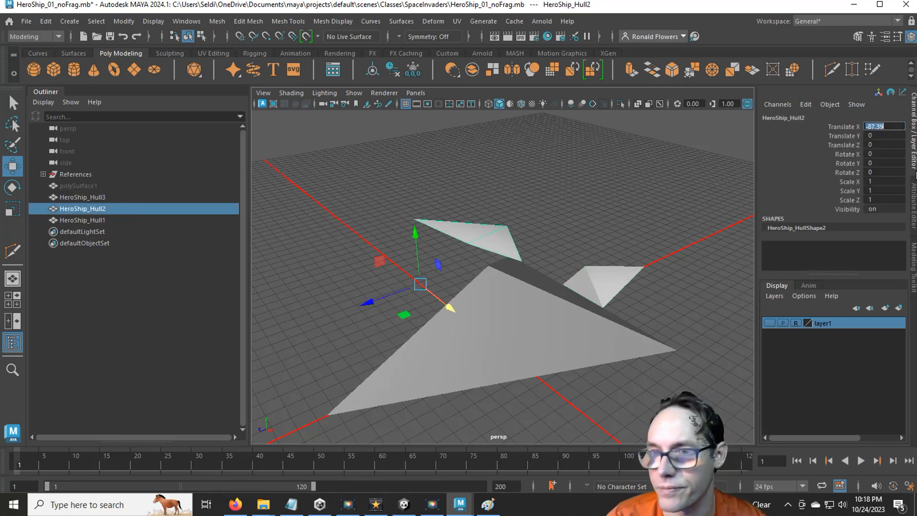
type("0")
key("Return")
left_click(353, 236)
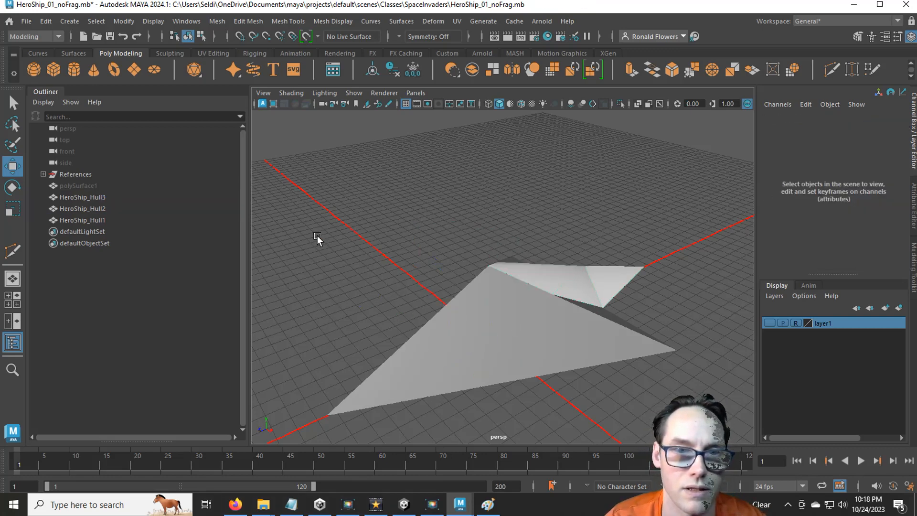
Step: Unhide polySurface1, move it aside along X to about -199.2, and turn on textured display in the viewport
left_click(78, 185)
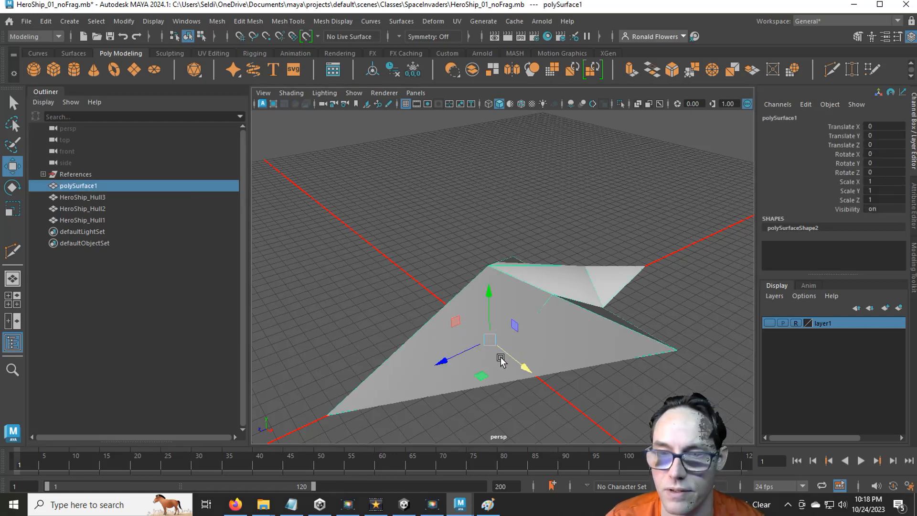
key("shift+h")
left_click_drag(522, 365, 377, 246)
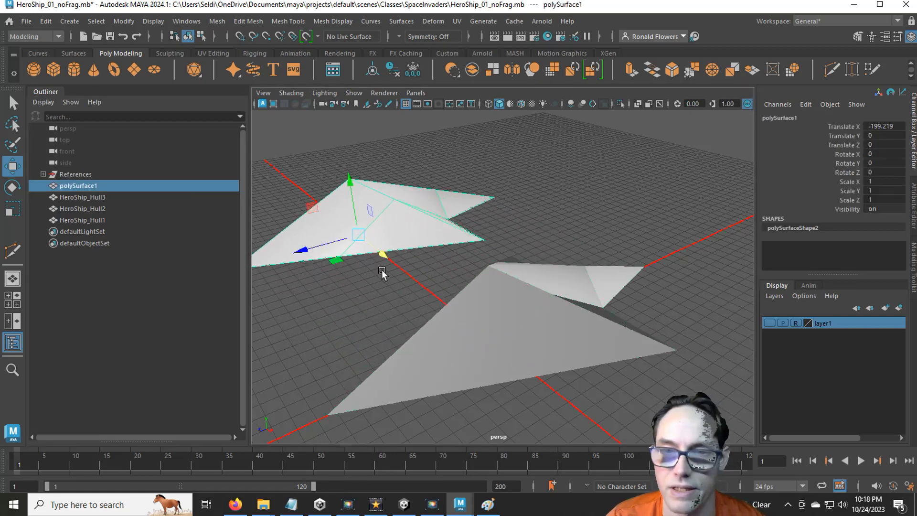
key("6")
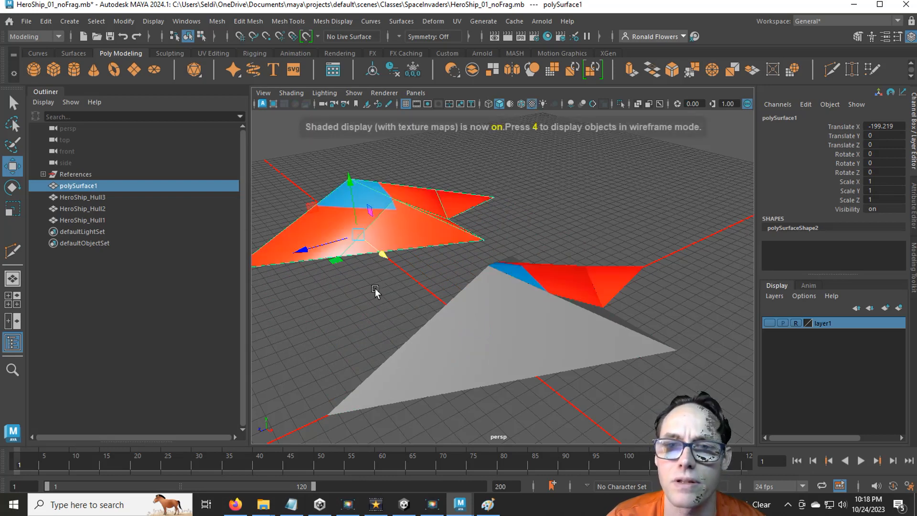
Step: Rename polySurface1 as HeroShip
double_click(769, 118)
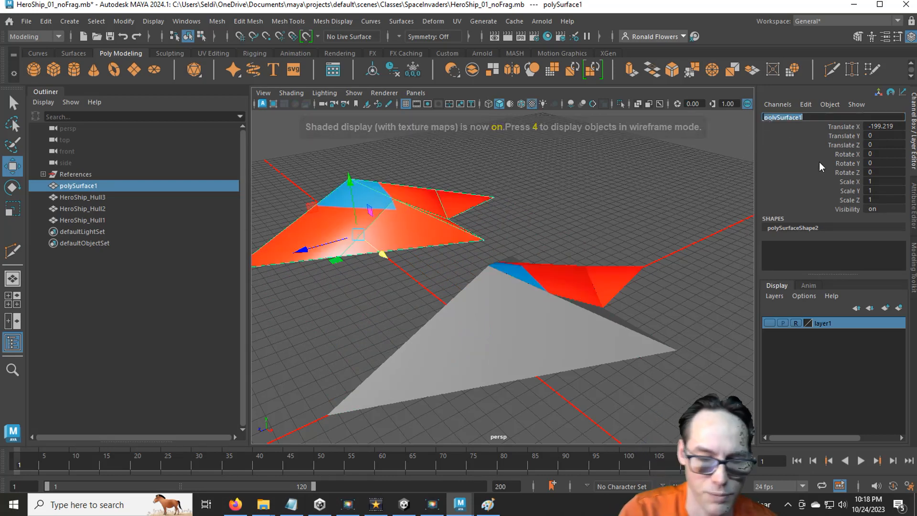
type("roShip")
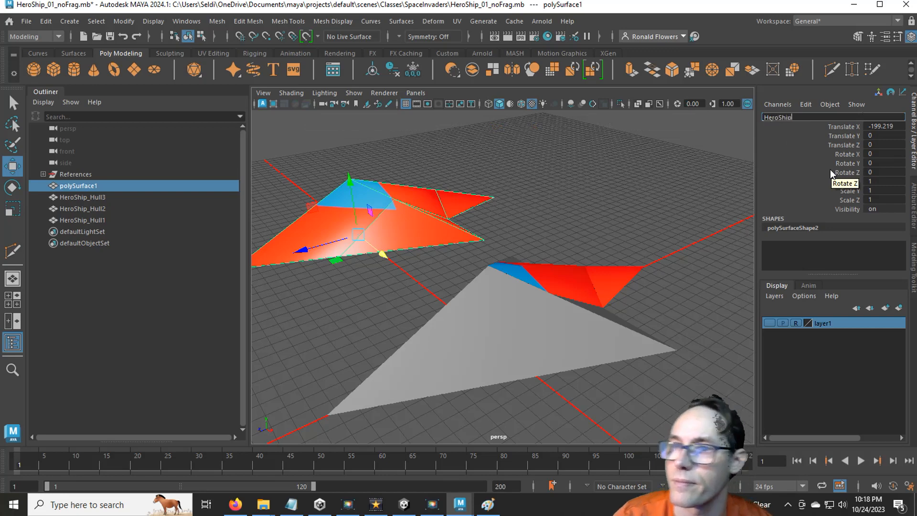
key("Return")
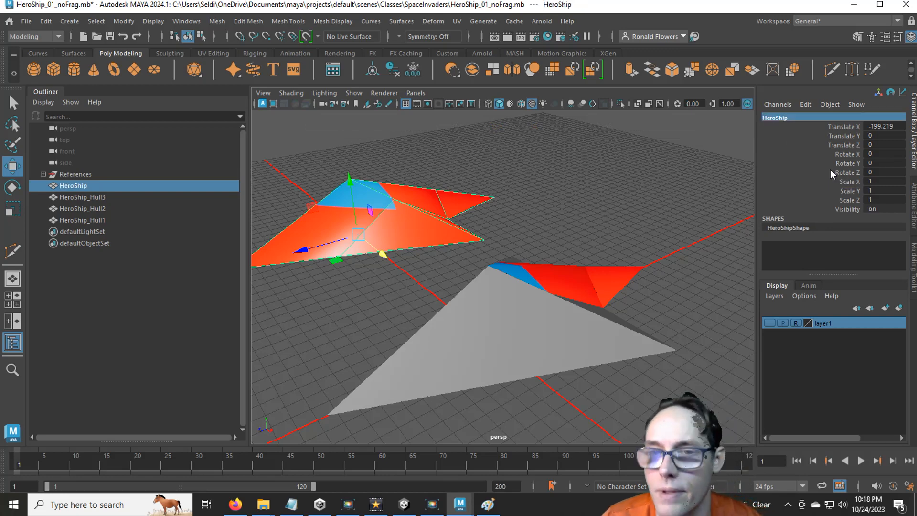
Step: Select HeroShip_Hull1, HeroShip_Hull2 and HeroShip_Hull3 together and open the UV Editor beside the model view
left_click(512, 200)
left_click(605, 292)
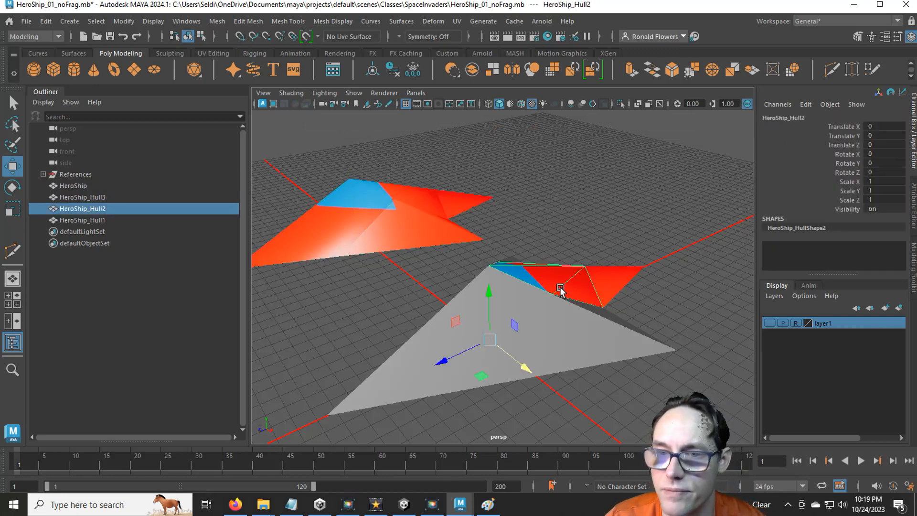
left_click(572, 336)
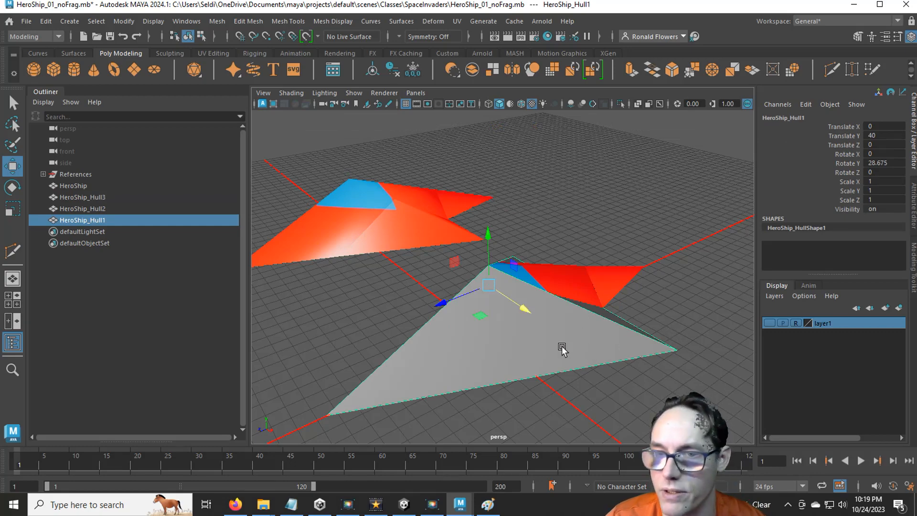
left_click_drag(563, 350, 582, 329, "alt")
left_click_drag(495, 200, 607, 323)
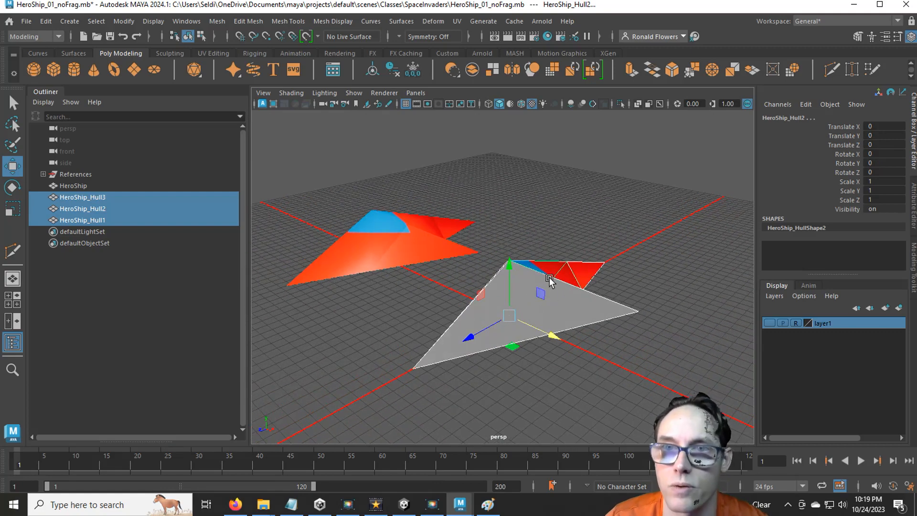
left_click(458, 22)
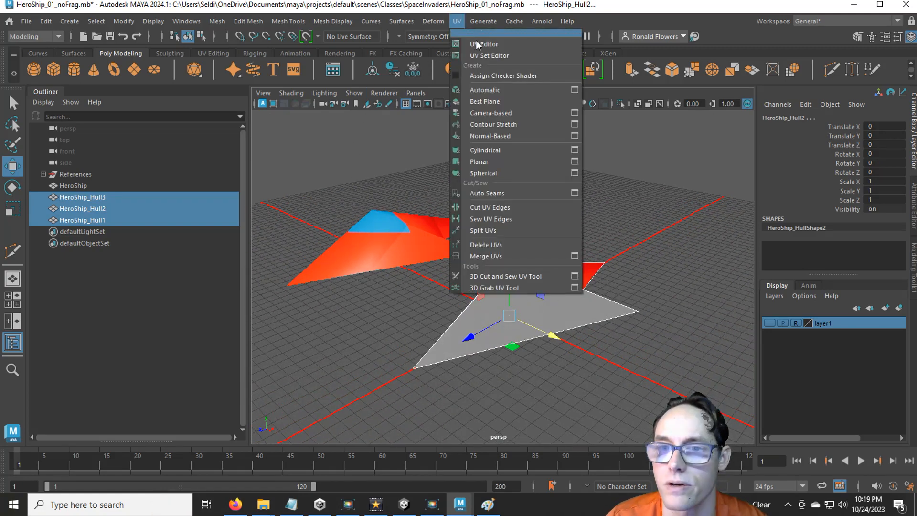
left_click(476, 41)
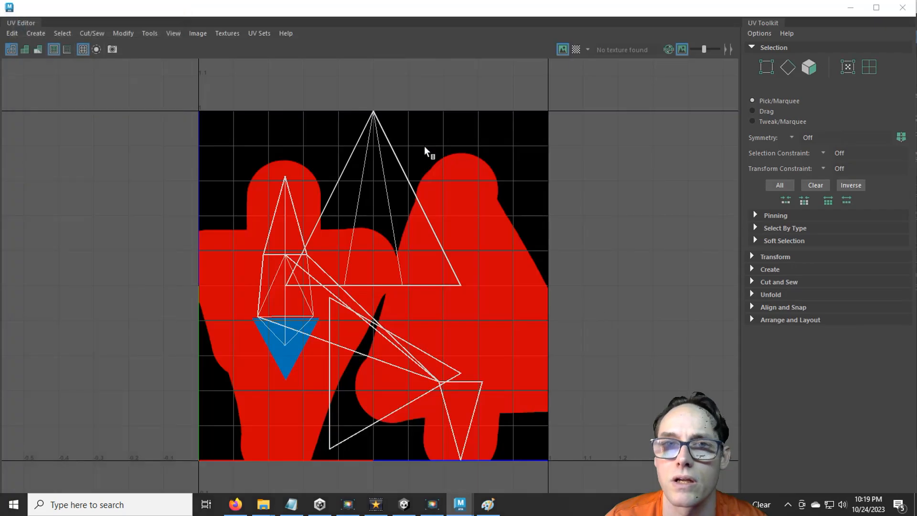
double_click(290, 17)
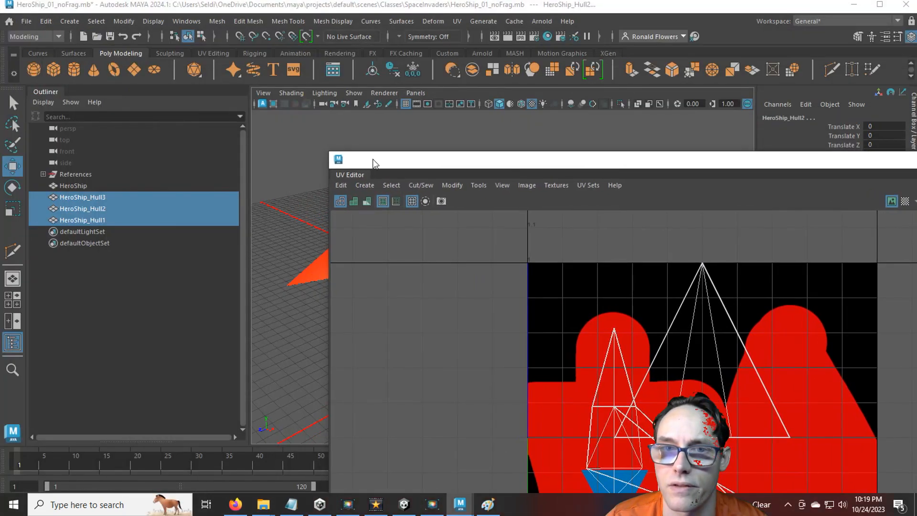
left_click_drag(327, 151, 660, 236)
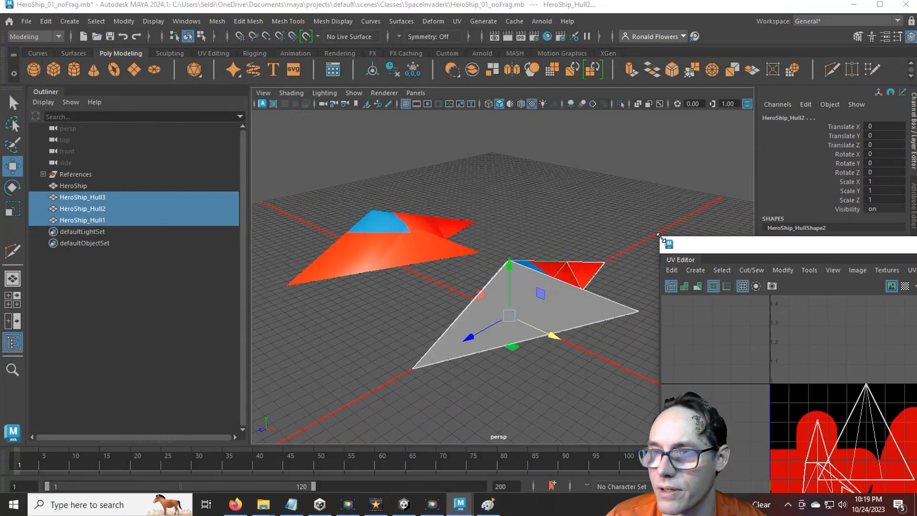
left_click_drag(721, 251, 656, 165)
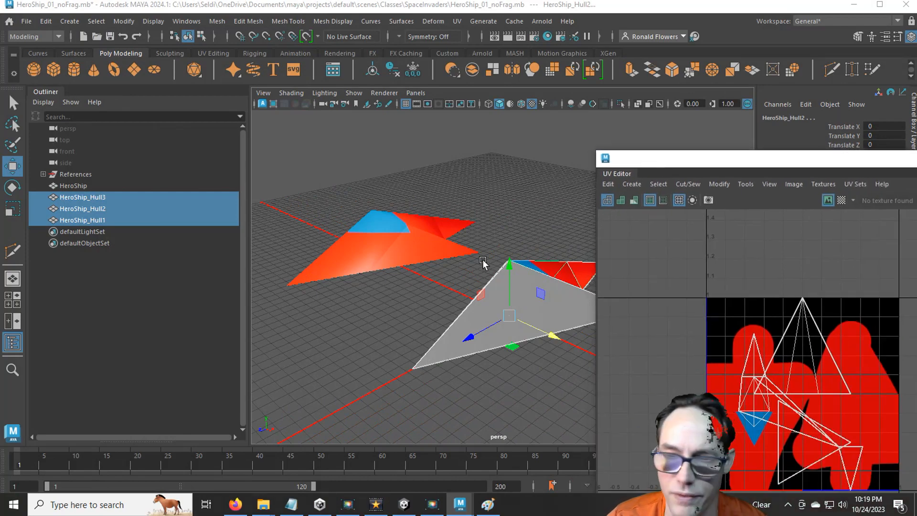
Step: Assign the existing lambert1 material to the three selected hull pieces
left_click_drag(482, 241, 460, 276, "alt")
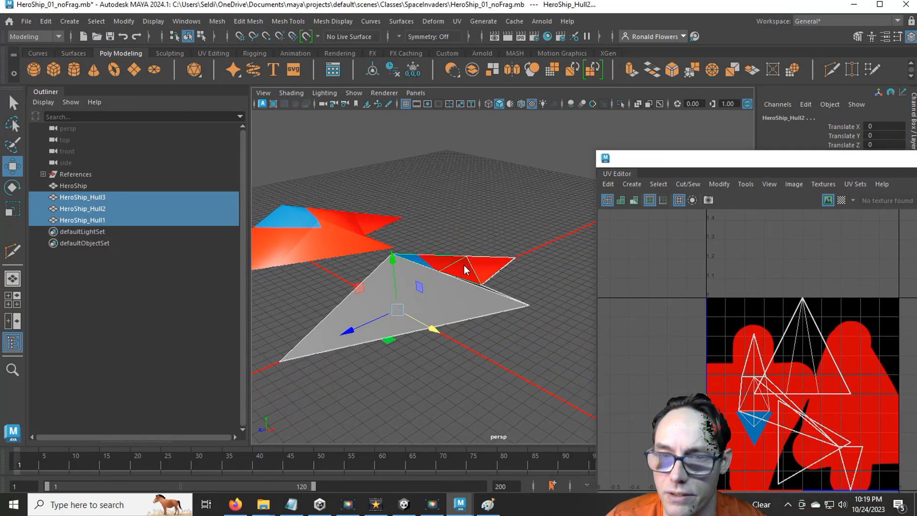
right_click(466, 270)
mouse_move(478, 483)
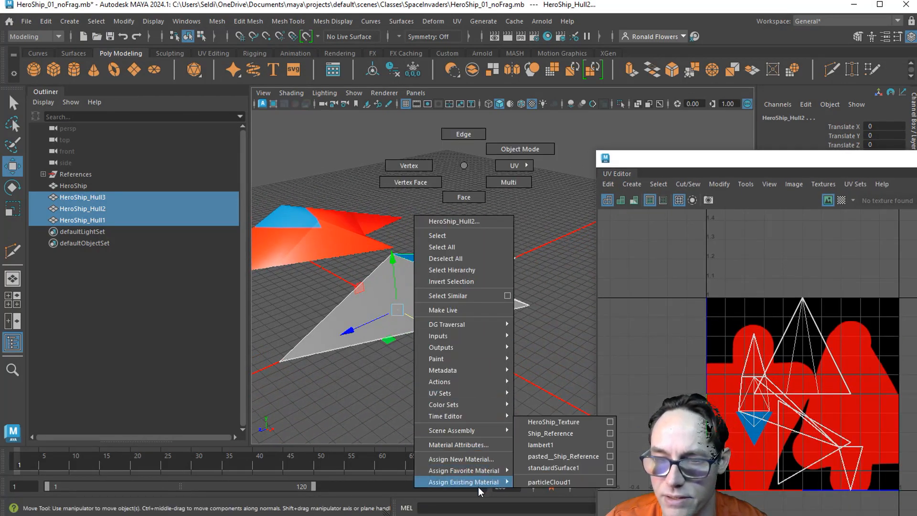
left_click(541, 445)
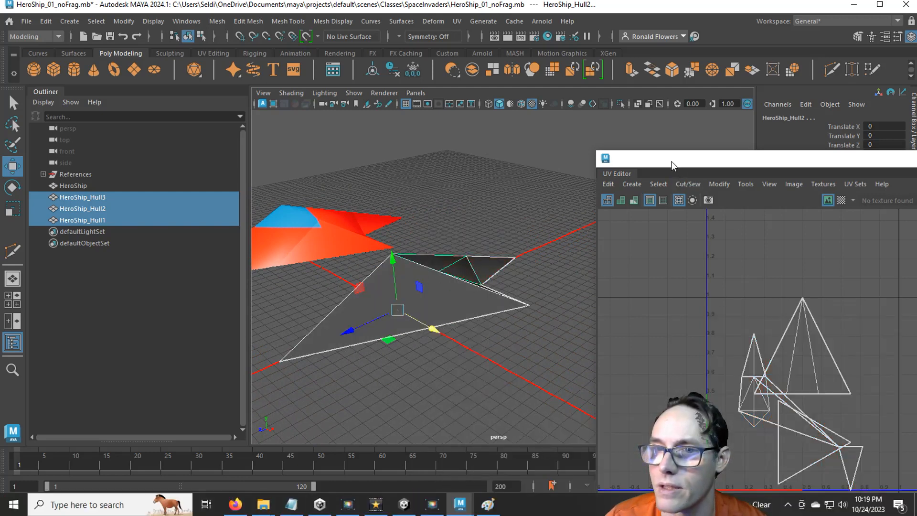
Step: Create automatic UV projections for the three selected hull pieces
left_click_drag(672, 165, 556, 140)
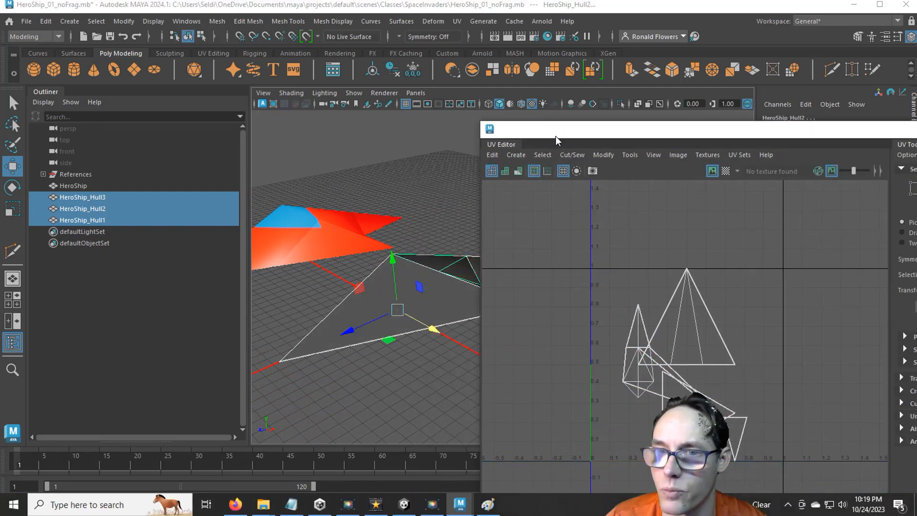
left_click(516, 155)
left_click(553, 205)
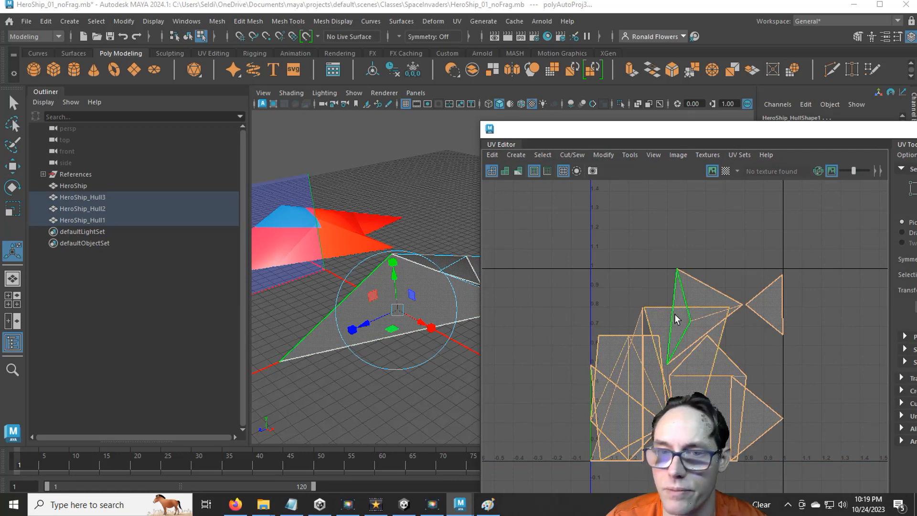
Step: Return to object mode, check the UV layouts of the individual hull pieces, and close the UV Editor
left_click(446, 207)
right_click_drag(446, 208, 478, 148)
left_click(404, 295)
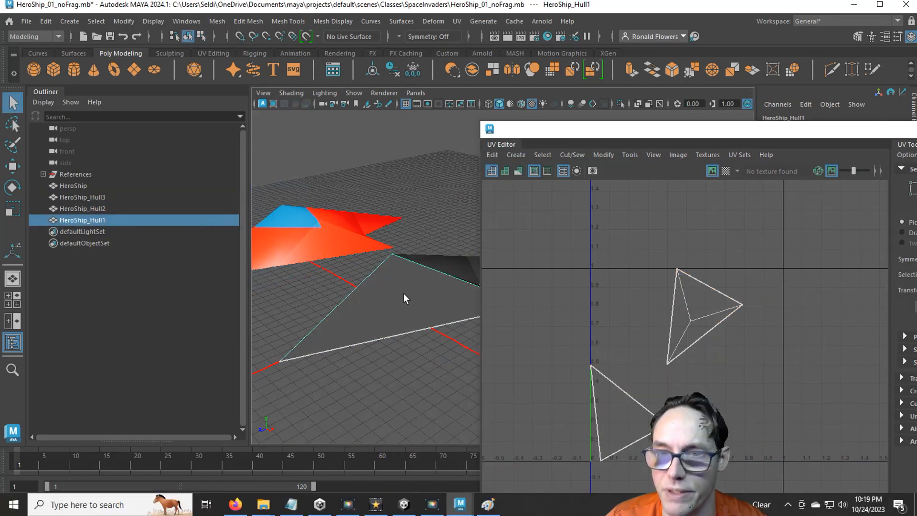
left_click_drag(528, 136, 634, 162)
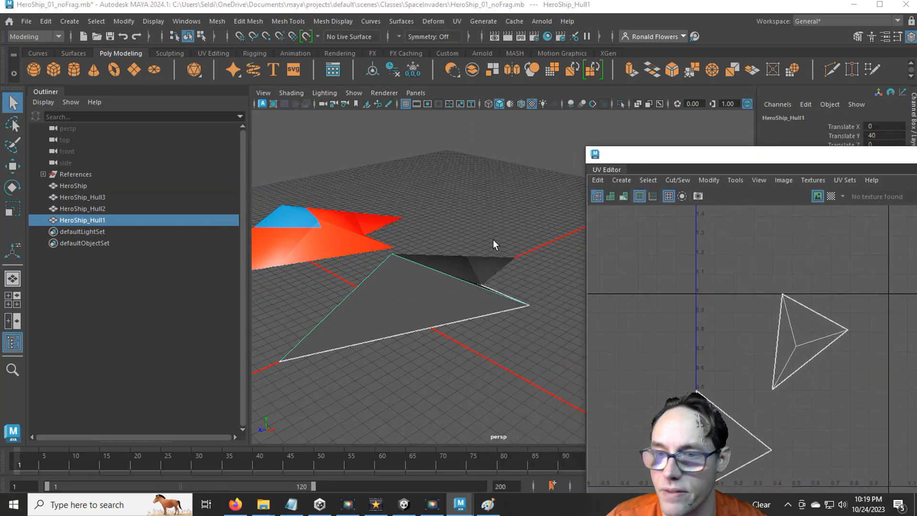
left_click(456, 268)
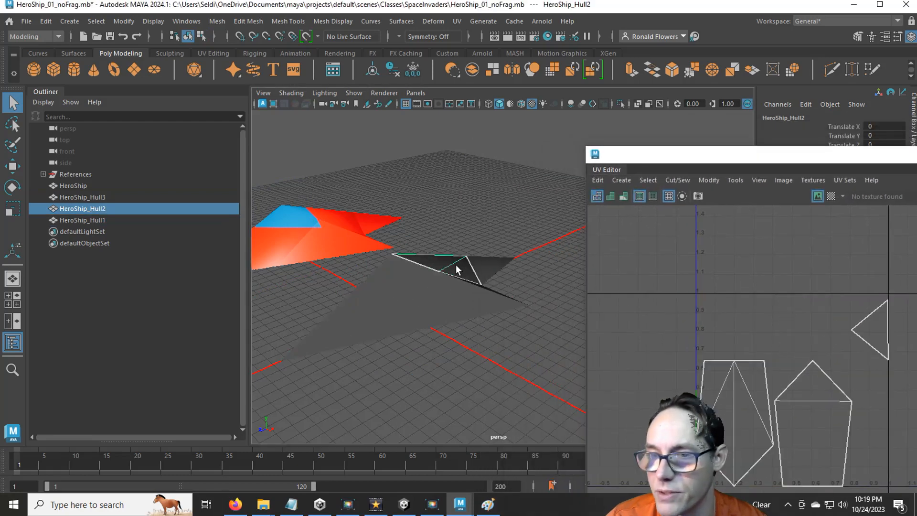
left_click(491, 266)
left_click(426, 306)
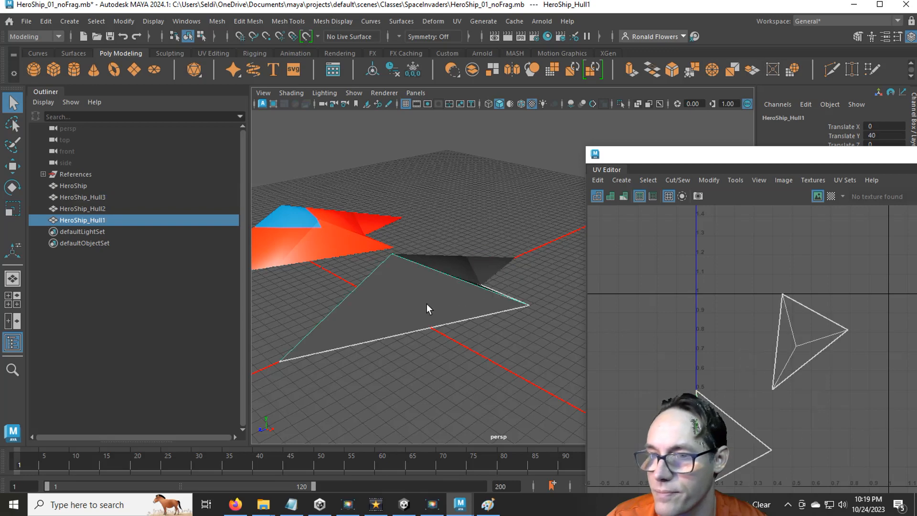
left_click_drag(627, 158, 411, 151)
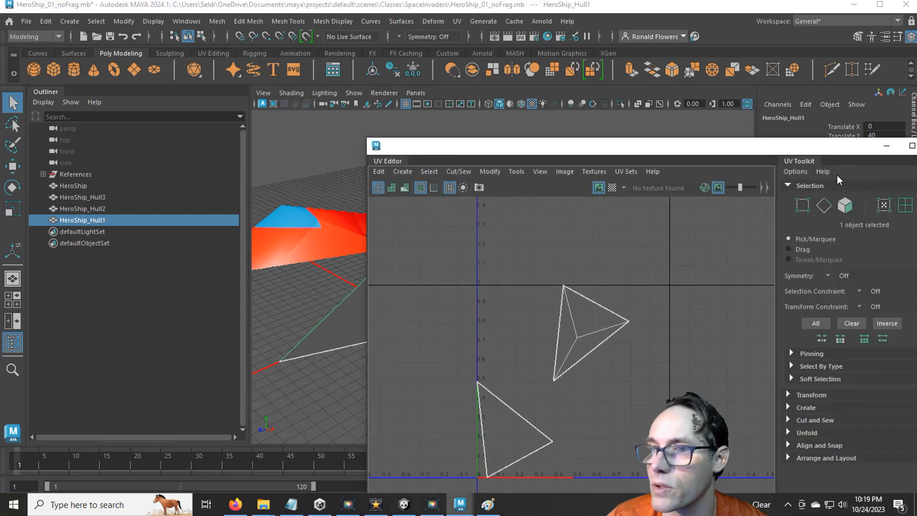
left_click(851, 151)
left_click(567, 239)
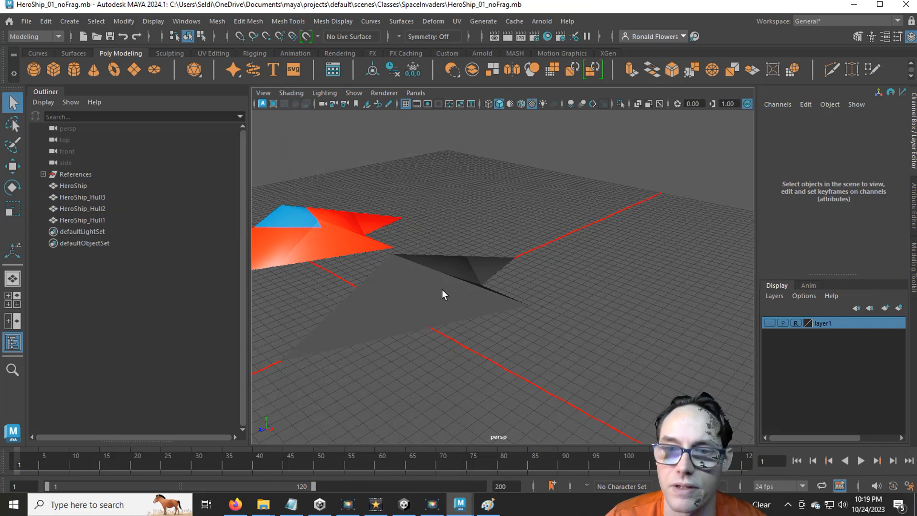
Step: Select HeroShip_Hull1, HeroShip_Hull2 and HeroShip_Hull3 together and delete their construction history
left_click(423, 301)
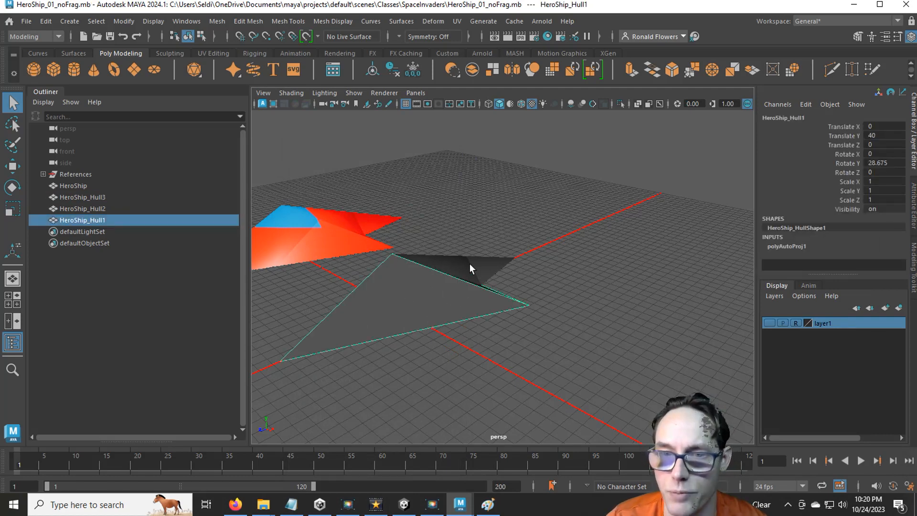
left_click(492, 263)
left_click(450, 263)
left_click_drag(426, 245, 526, 353)
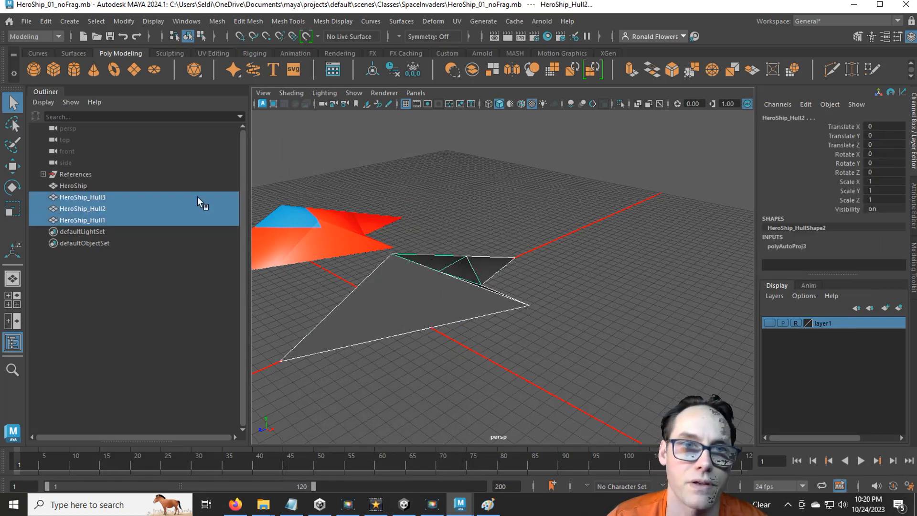
left_click(46, 21)
mouse_move(100, 159)
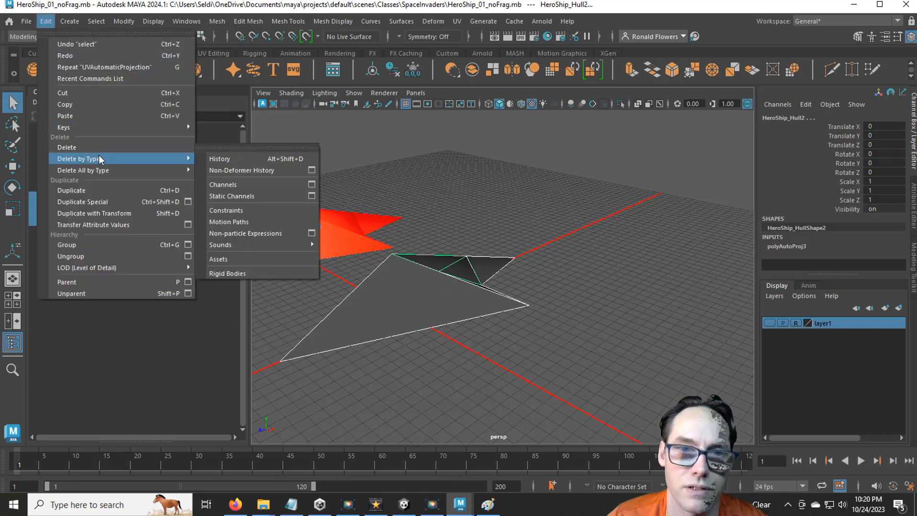
mouse_move(132, 169)
left_click(237, 139)
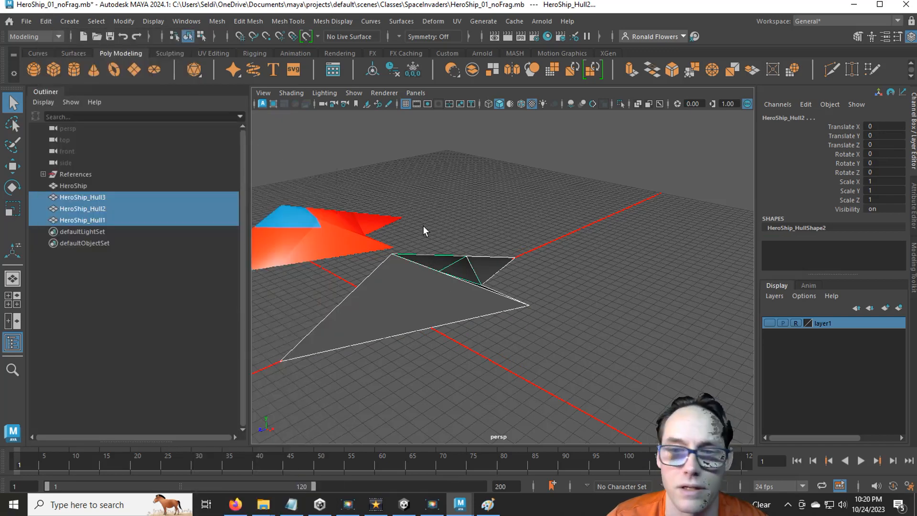
Step: Export the three selected hull pieces as sm_heroShip_Collision.fbx in the SpaceInvaders folder using FBX export
left_click(22, 24)
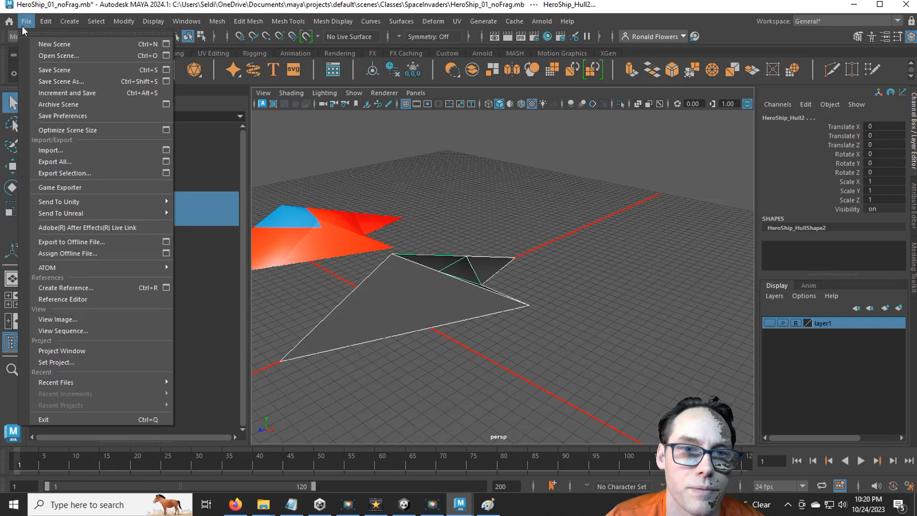
left_click(64, 173)
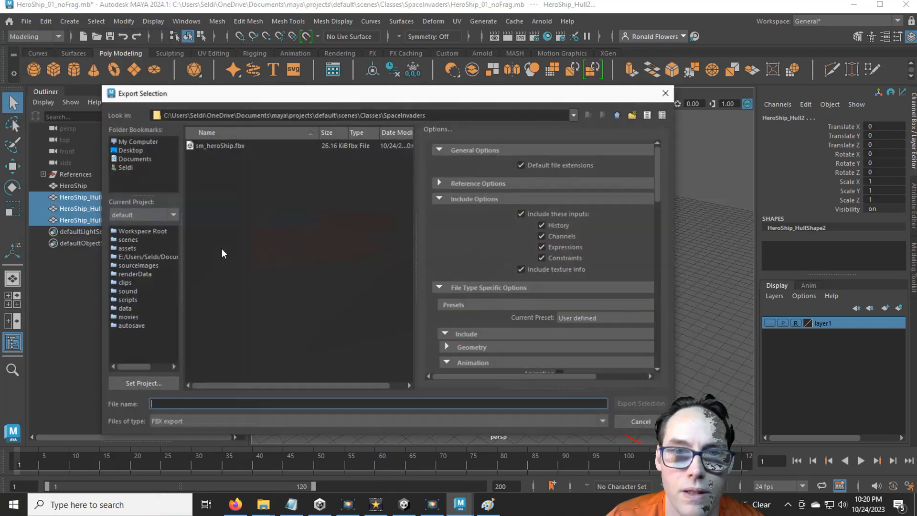
left_click(219, 144)
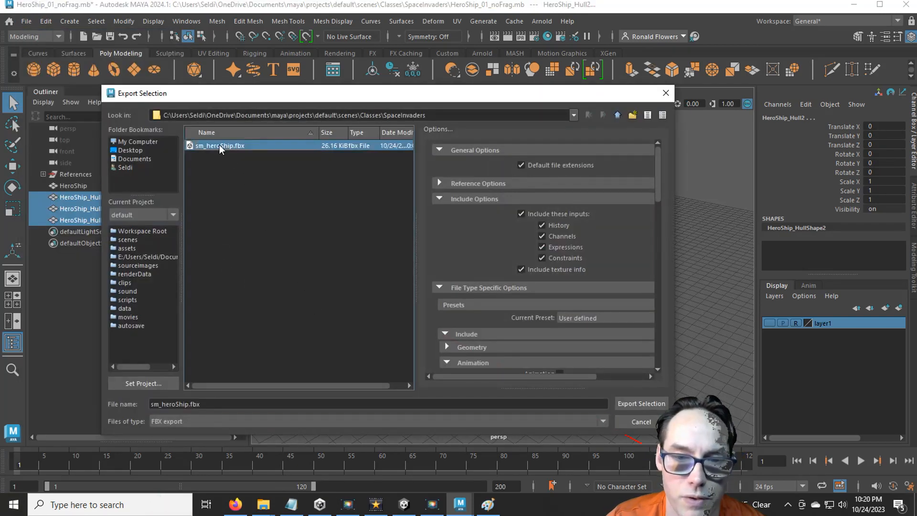
left_click(190, 404)
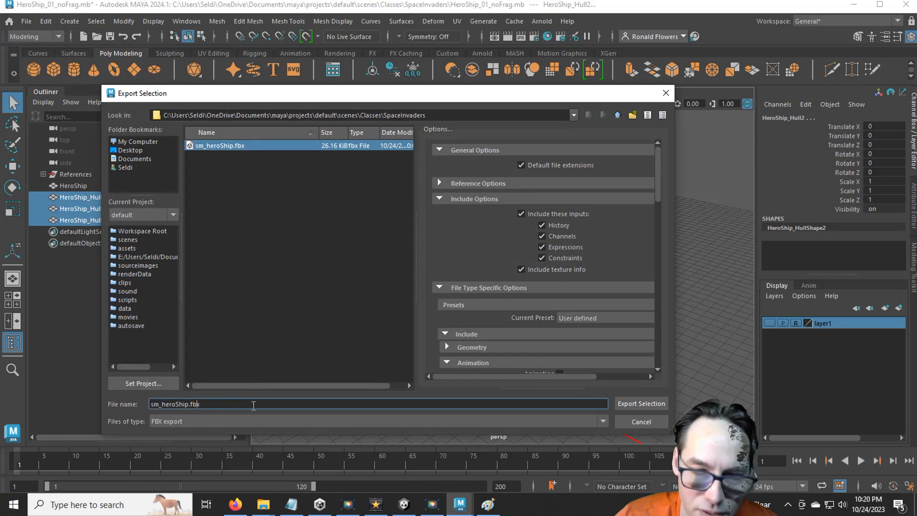
type("_")
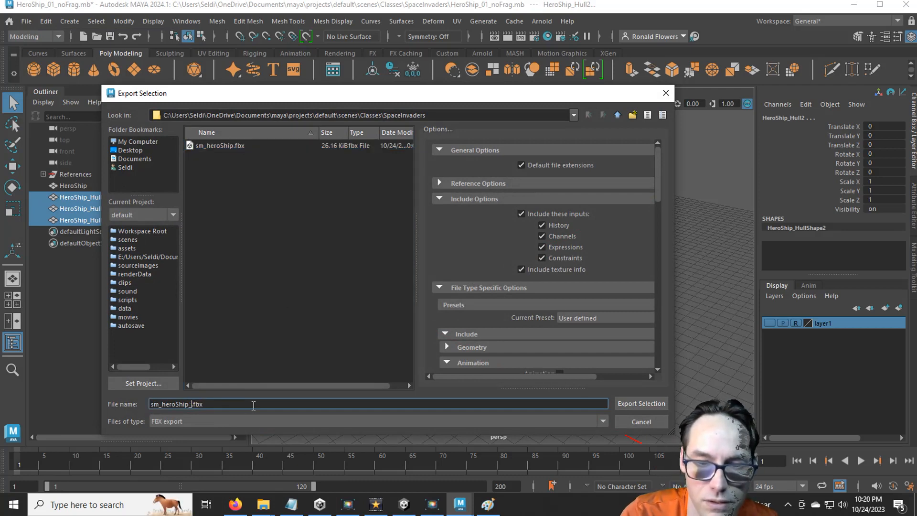
type("Colli")
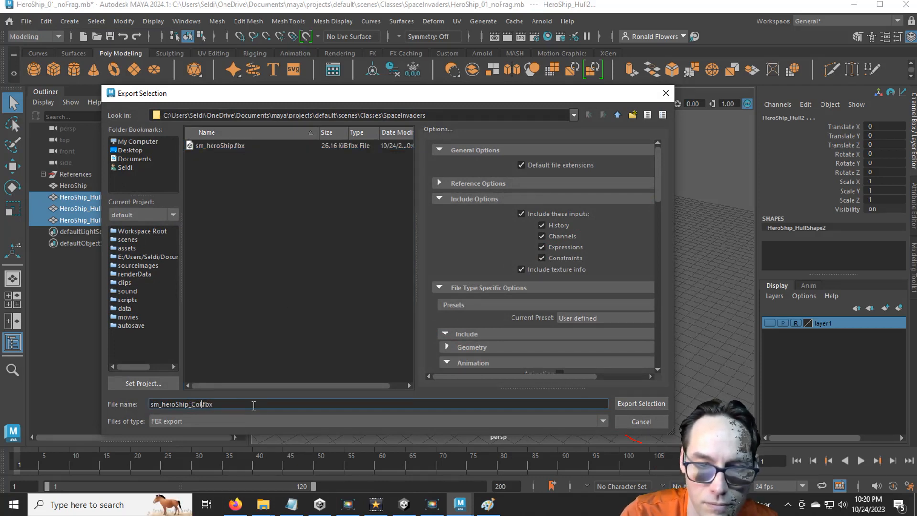
type("sion")
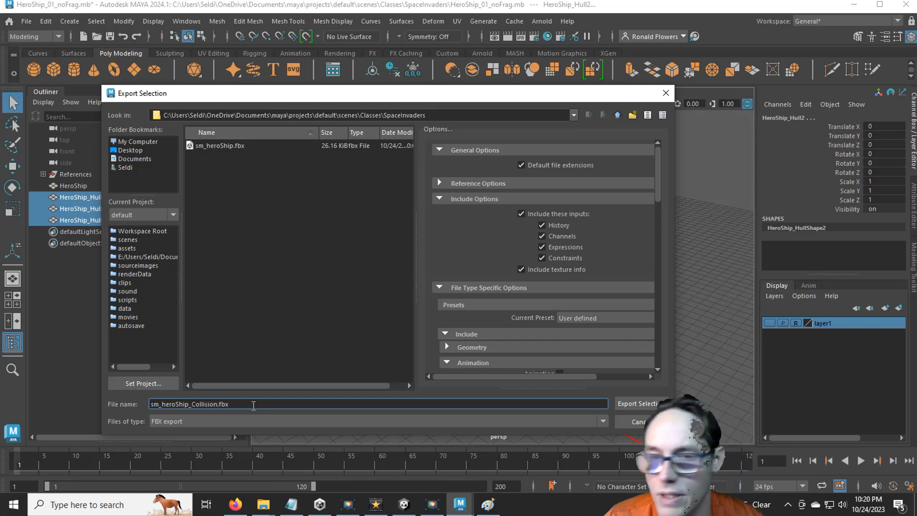
left_click(635, 405)
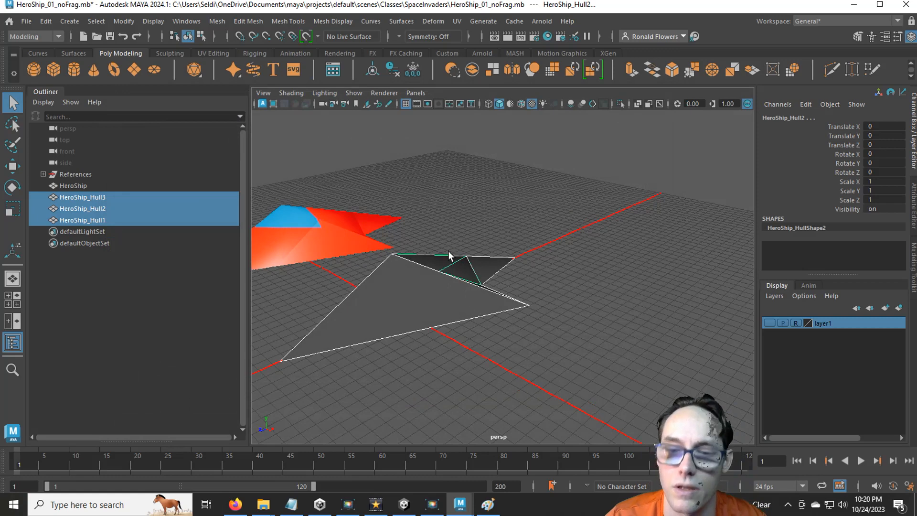
Step: Switch to Unity, import sm_heroShip_Collision from the SpaceInvaders folder into StaticMeshes, and expand the imported asset
left_click(405, 506)
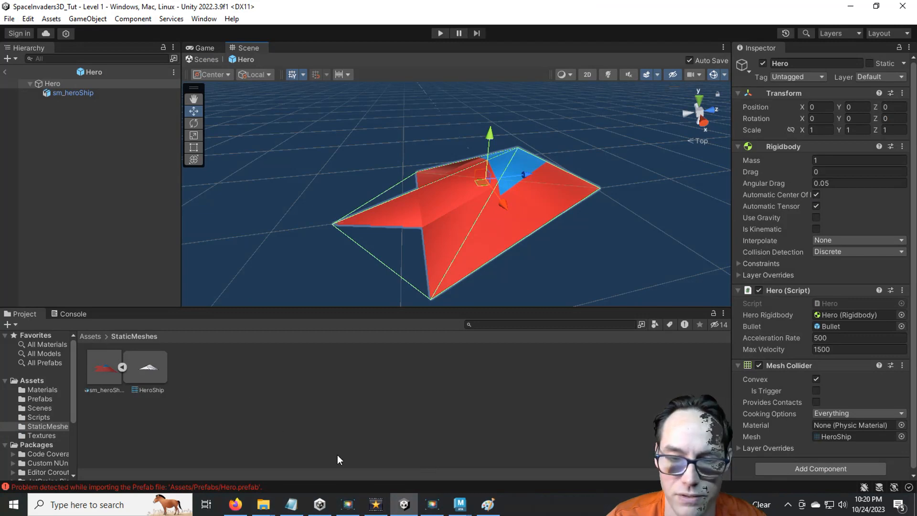
mouse_move(269, 506)
left_click(305, 454)
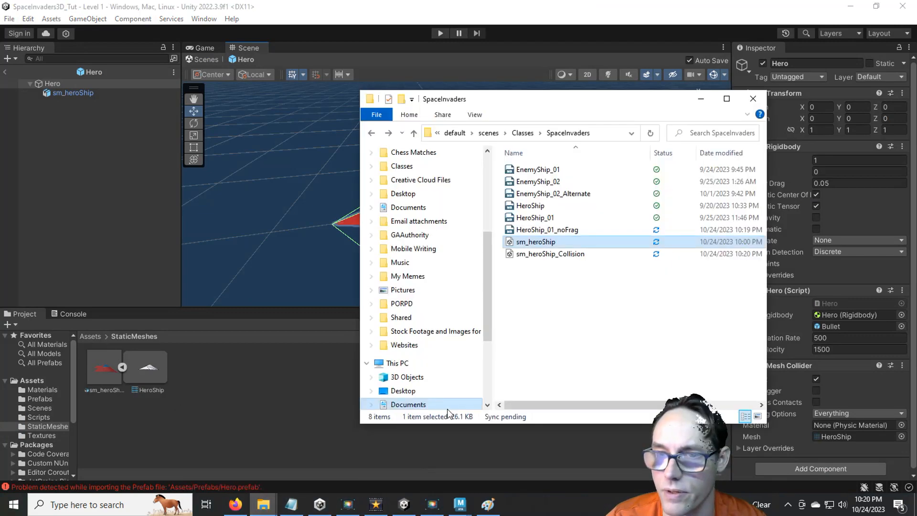
left_click(547, 255)
left_click_drag(546, 255, 268, 383)
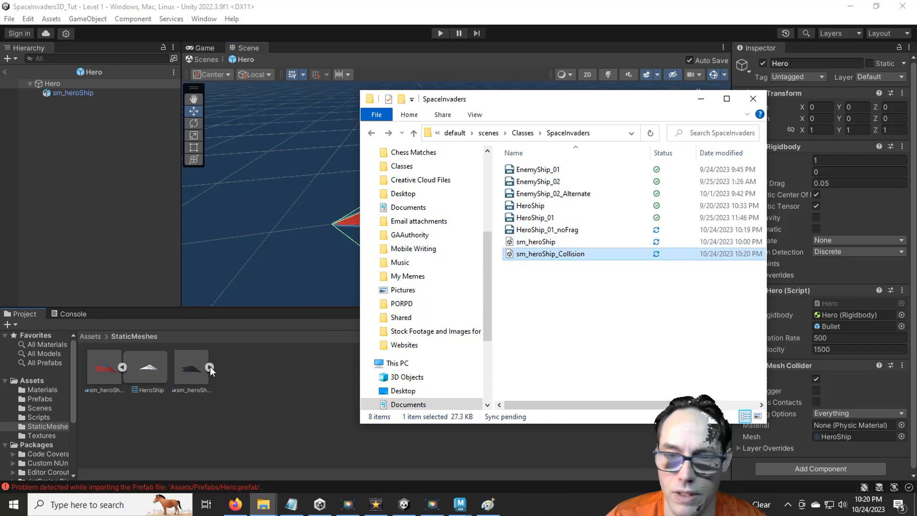
left_click(210, 367)
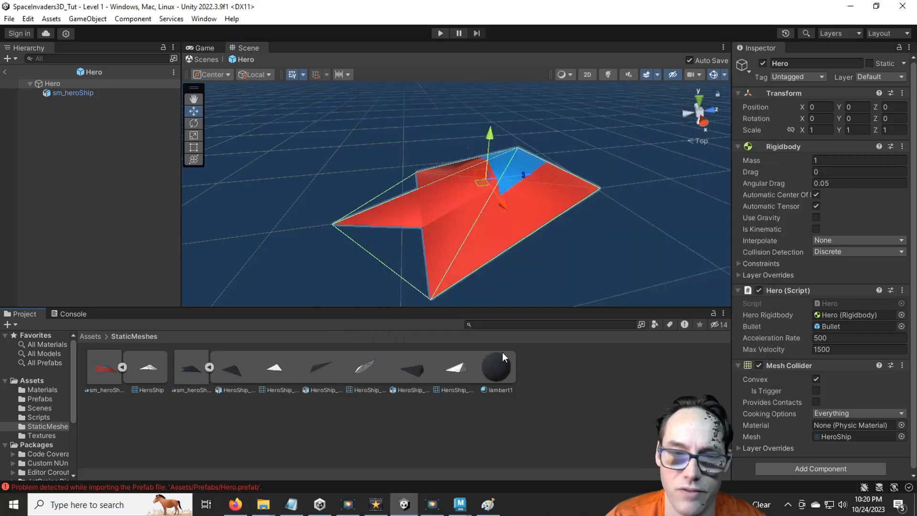
Step: Extract the embedded materials of sm_heroShip_Collision into the project's Assets/Materials folder
left_click(194, 364)
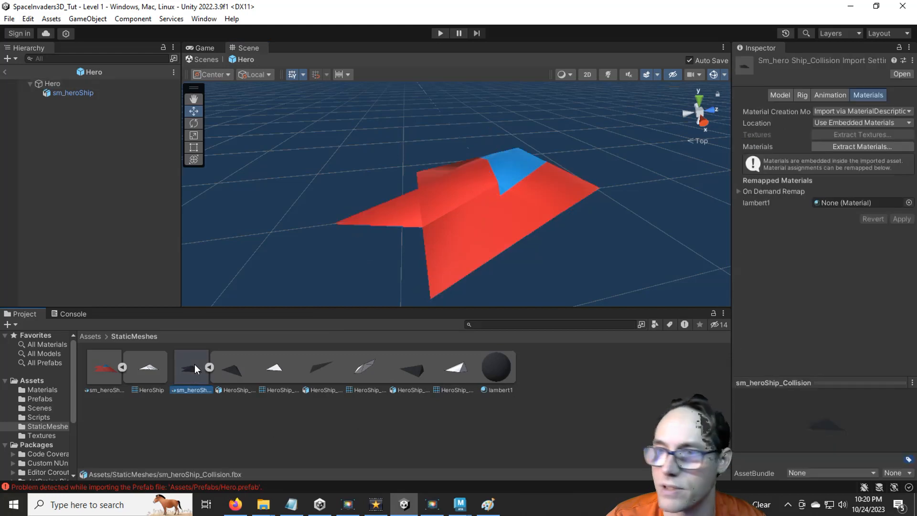
left_click(828, 146)
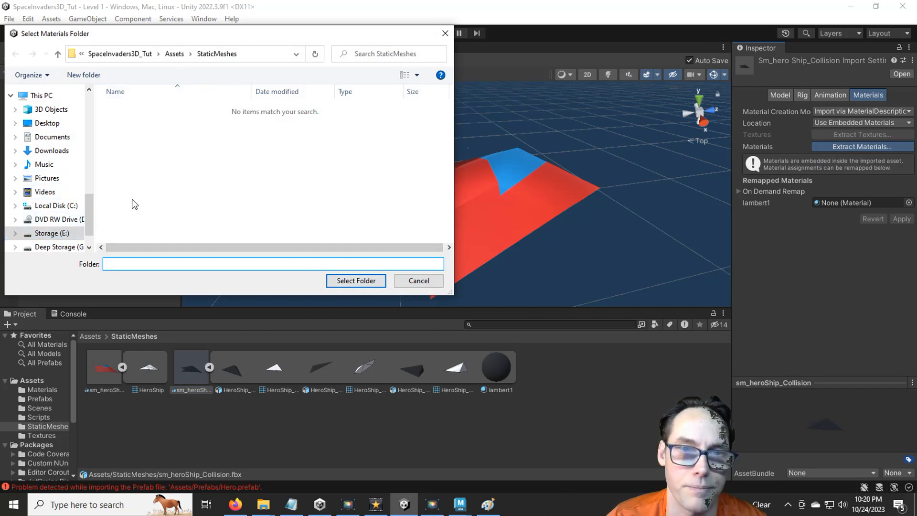
left_click(176, 54)
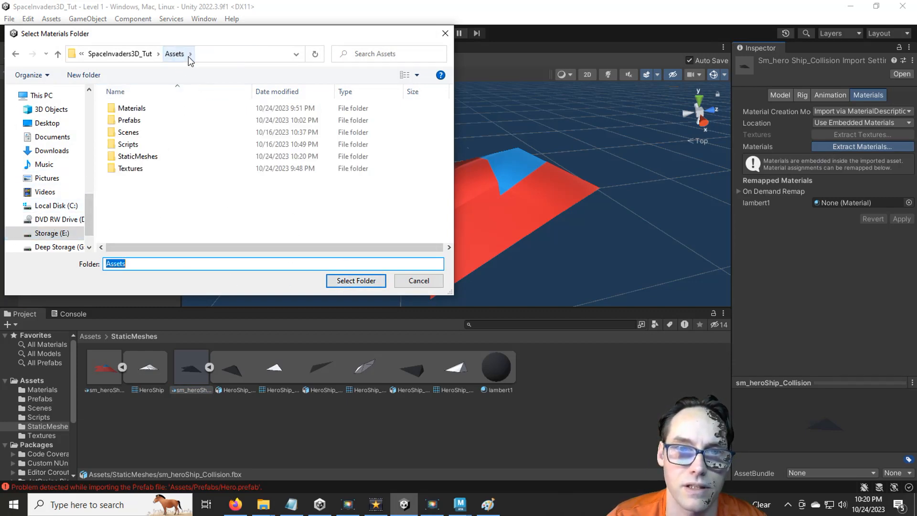
left_click(152, 112)
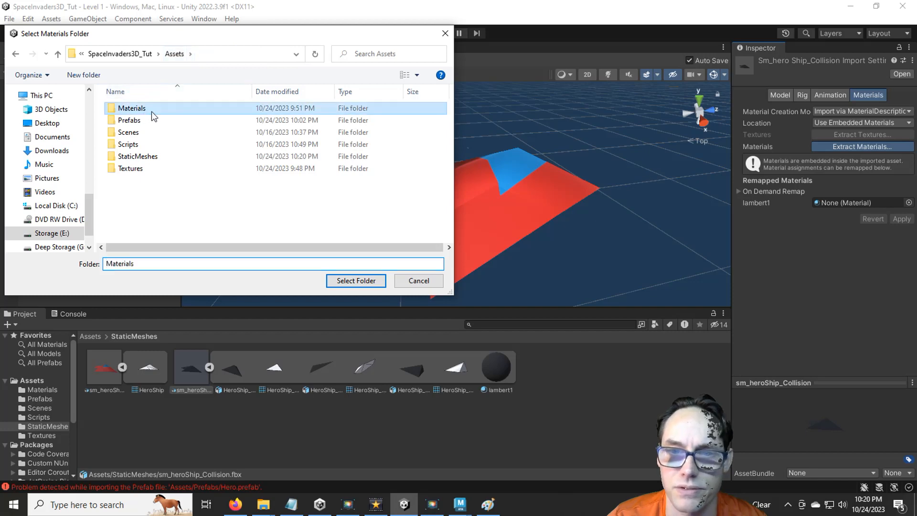
left_click(359, 281)
left_click(382, 412)
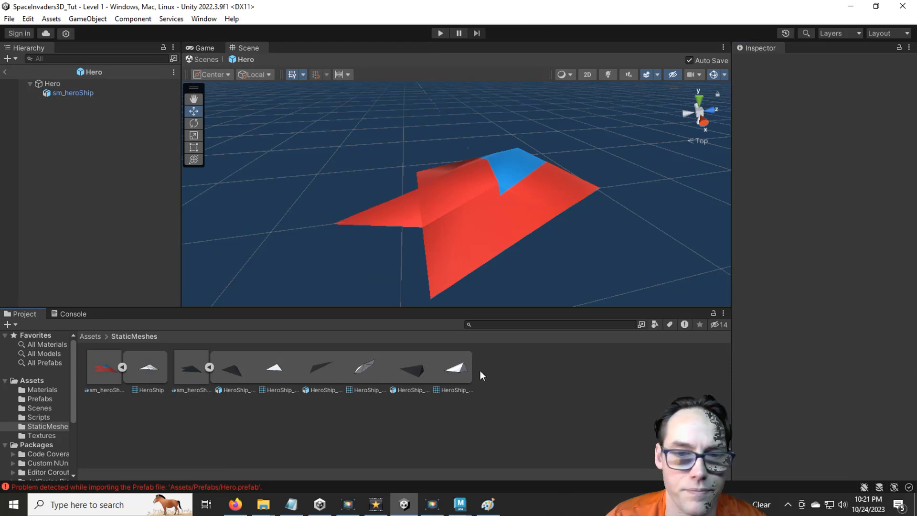
Step: Set the Hero prefab's Mesh Collider mesh to HeroShip_Hull1 and check the collider's placement against the ship
left_click(74, 82)
scroll(811, 402, "down", 1)
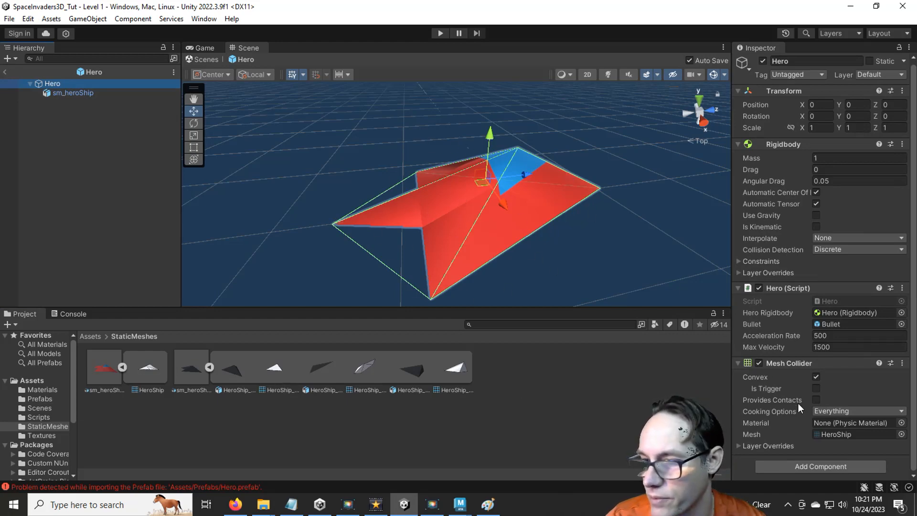
left_click(896, 436)
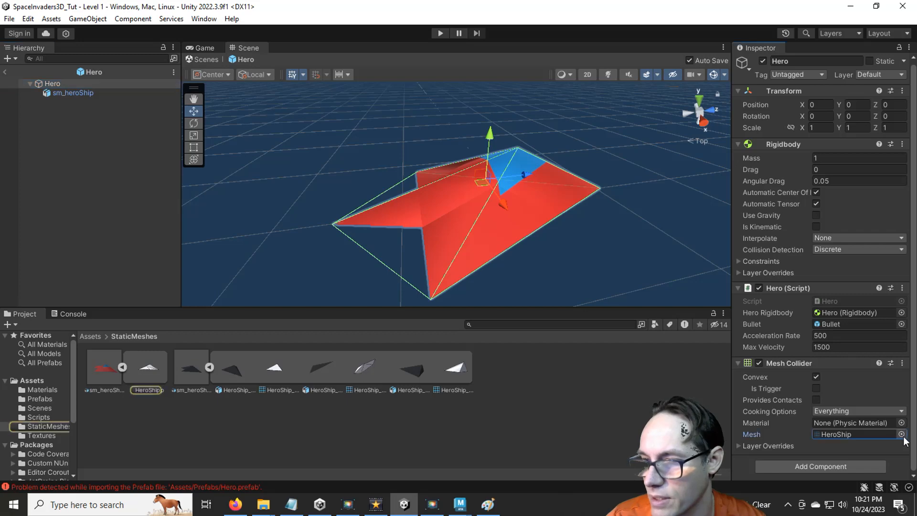
left_click(902, 435)
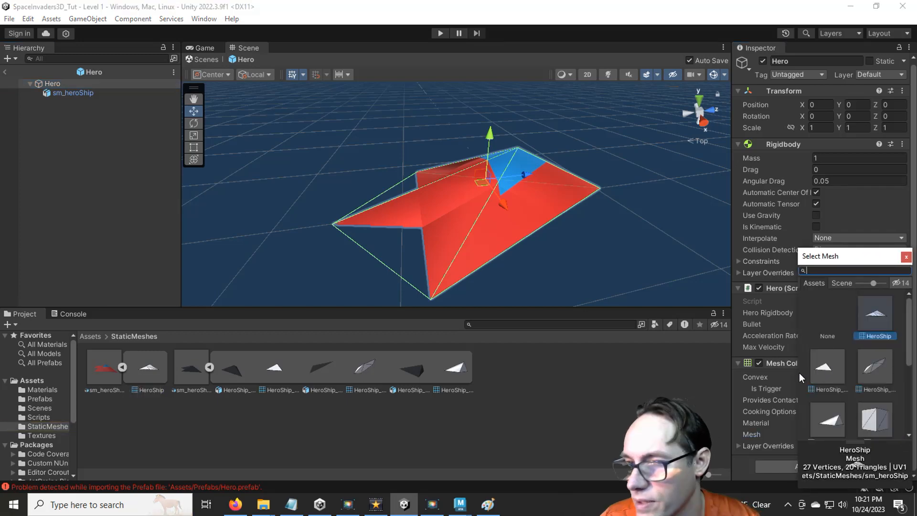
left_click_drag(799, 375, 642, 360)
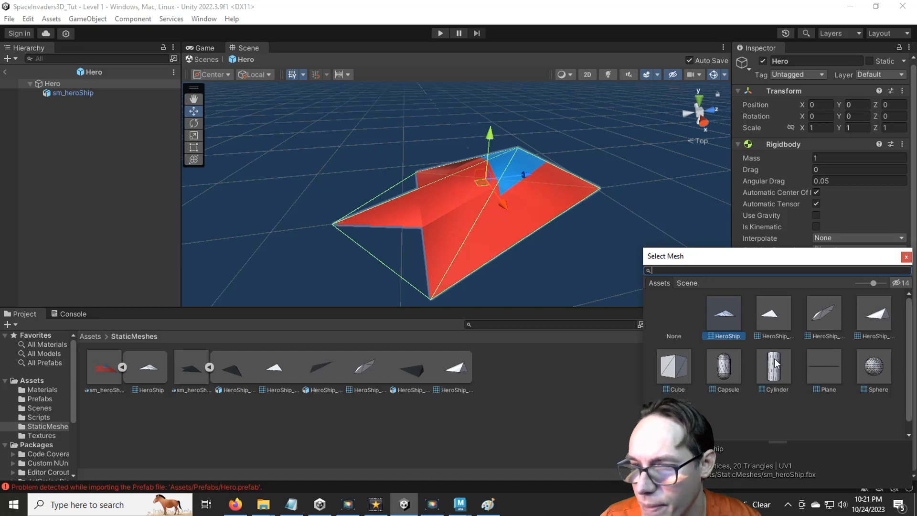
left_click(774, 315)
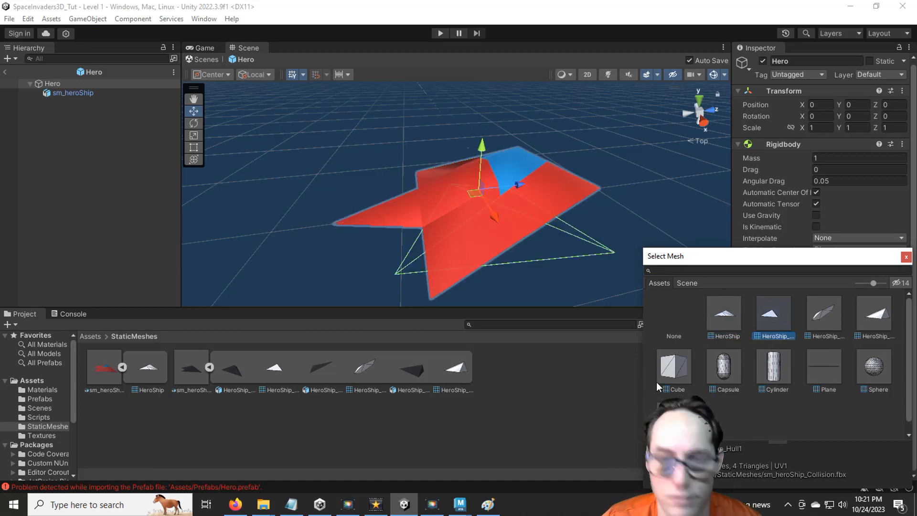
left_click_drag(487, 201, 429, 113, "alt")
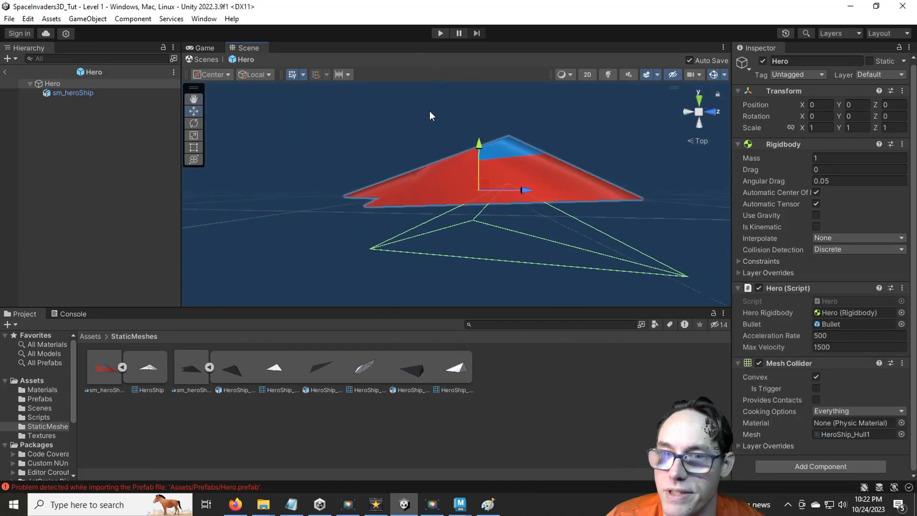
left_click_drag(425, 239, 504, 271, "alt")
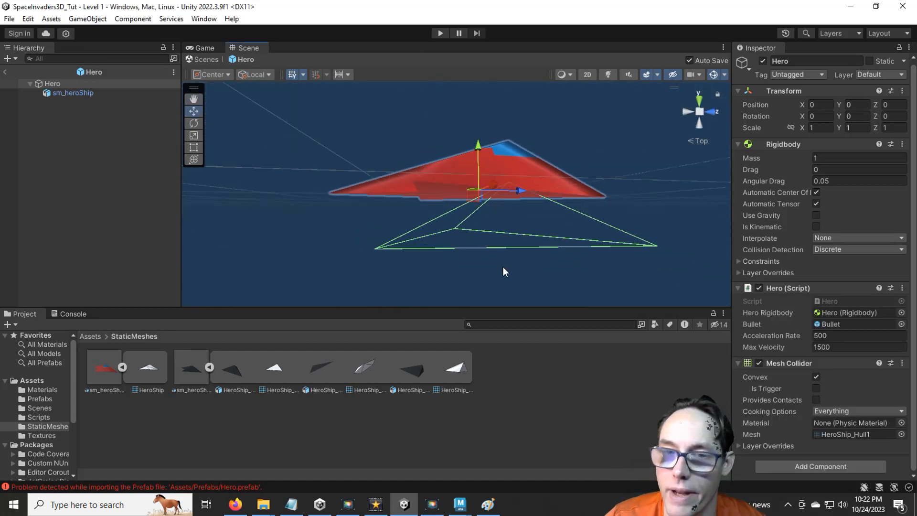
mouse_move(421, 238)
left_mouse_down("alt")
mouse_move(480, 252)
mouse_move(434, 248)
left_mouse_up("alt")
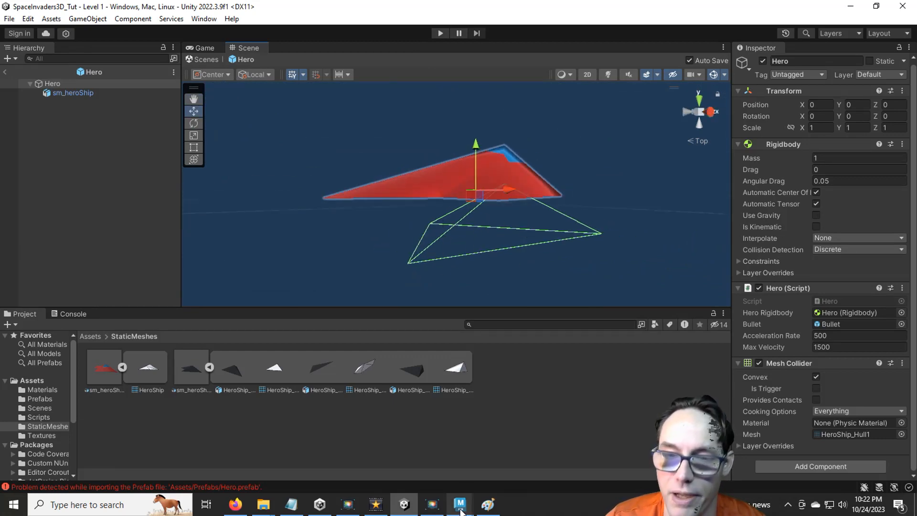
Step: Switch to Maya and freeze the transformations of HeroShip_Hull1, HeroShip_Hull2 and HeroShip_Hull3
mouse_move(460, 506)
left_click(501, 462)
left_click(430, 303)
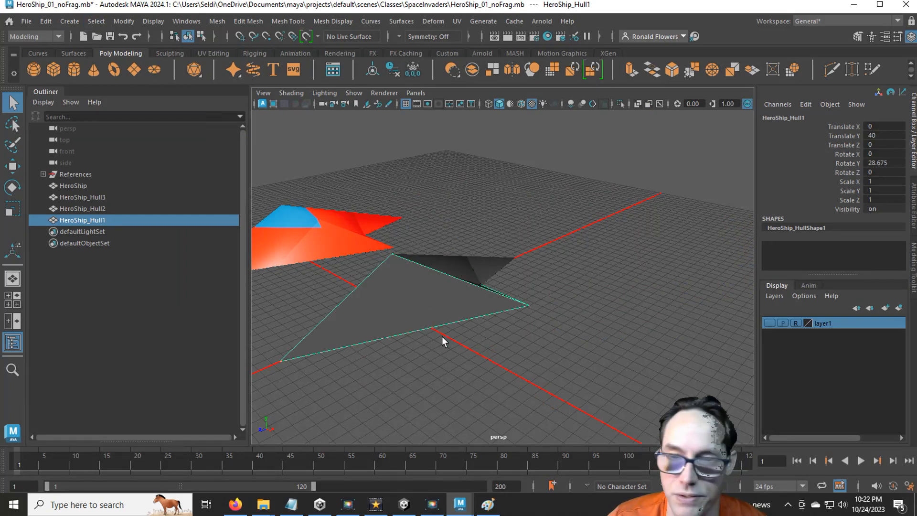
left_click_drag(396, 310, 546, 388, "alt")
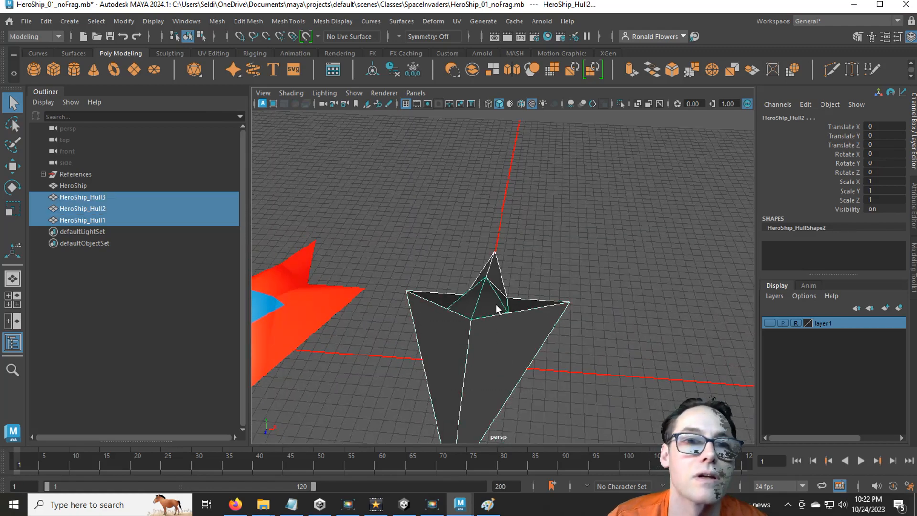
left_click(122, 22)
left_click(155, 75)
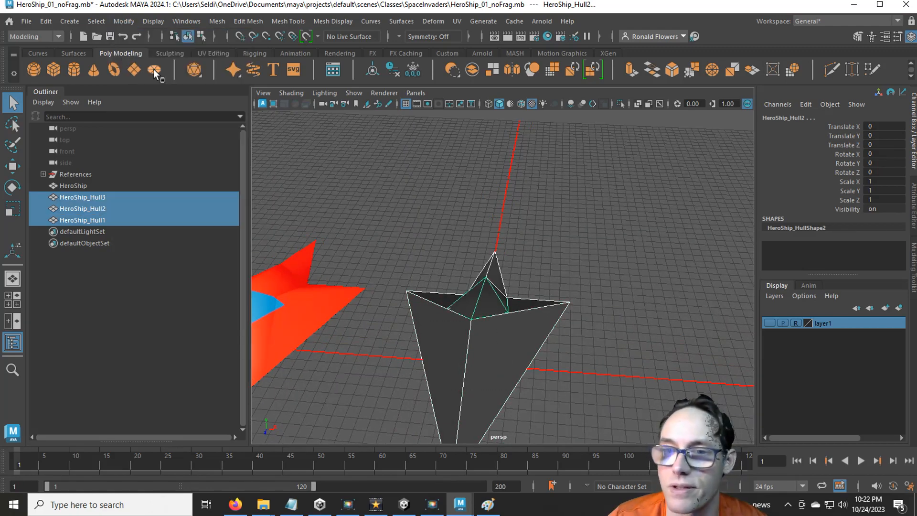
Step: Examine the pivot positions of the individual hull pieces with the Move tool
left_click_drag(536, 339, 520, 314, "alt")
left_click(415, 308)
key("w")
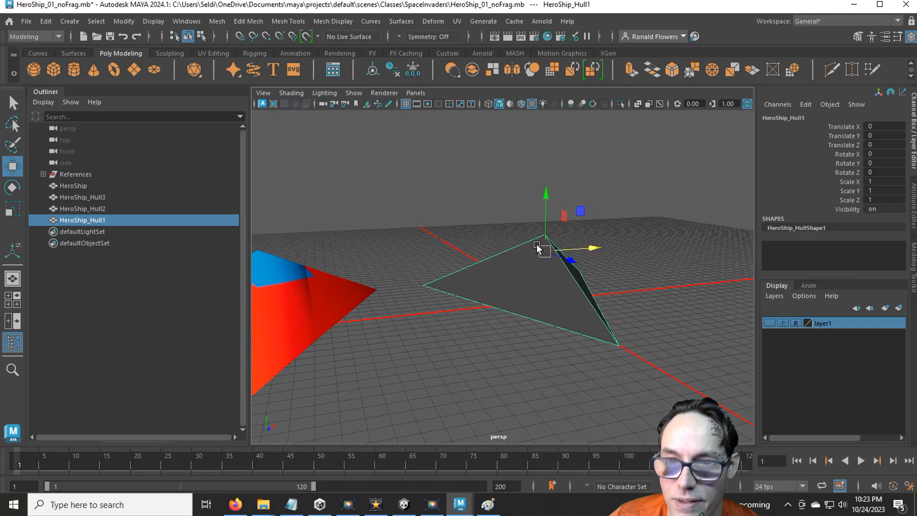
left_click_drag(537, 246, 459, 322, "alt")
left_click(492, 259)
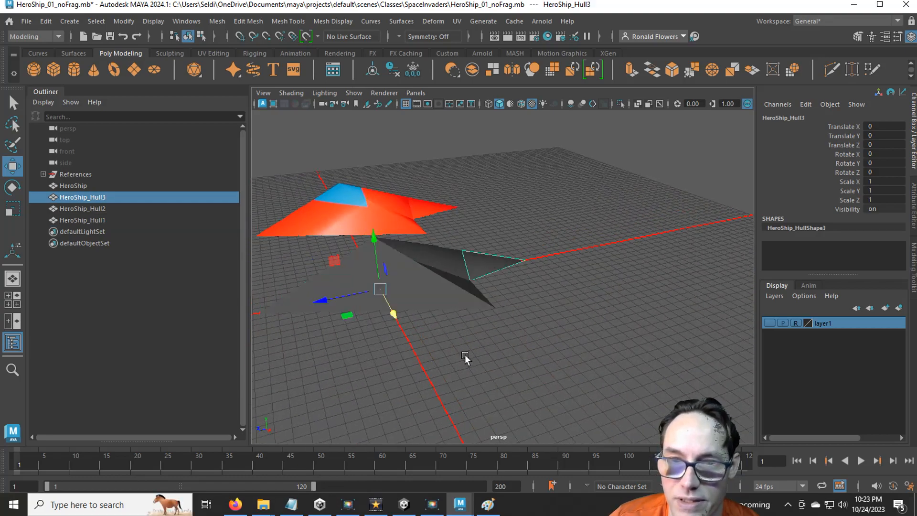
left_click_drag(465, 356, 468, 307, "alt")
left_click(450, 258)
Step: Move the pivot of HeroShip_Hull1 straight down to the world origin, using wireframe display and grid snapping
left_click(469, 306)
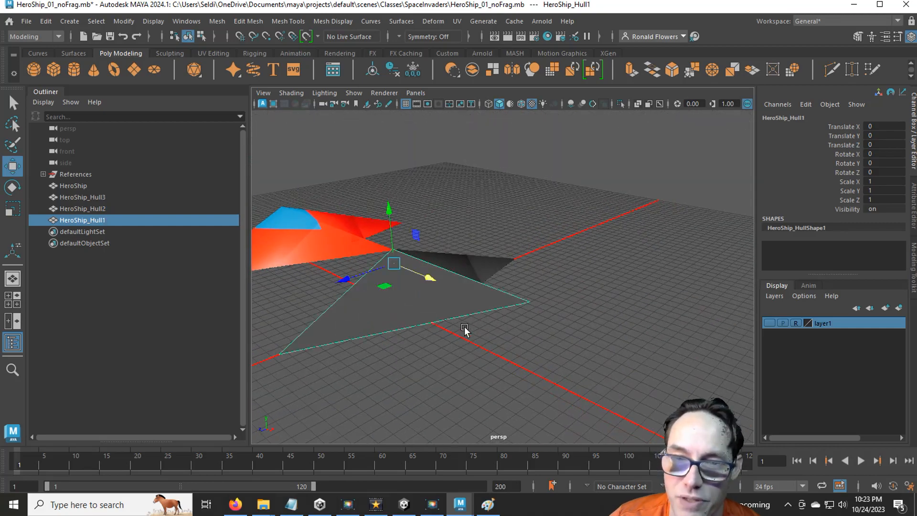
left_click_drag(404, 290, 374, 224, "alt")
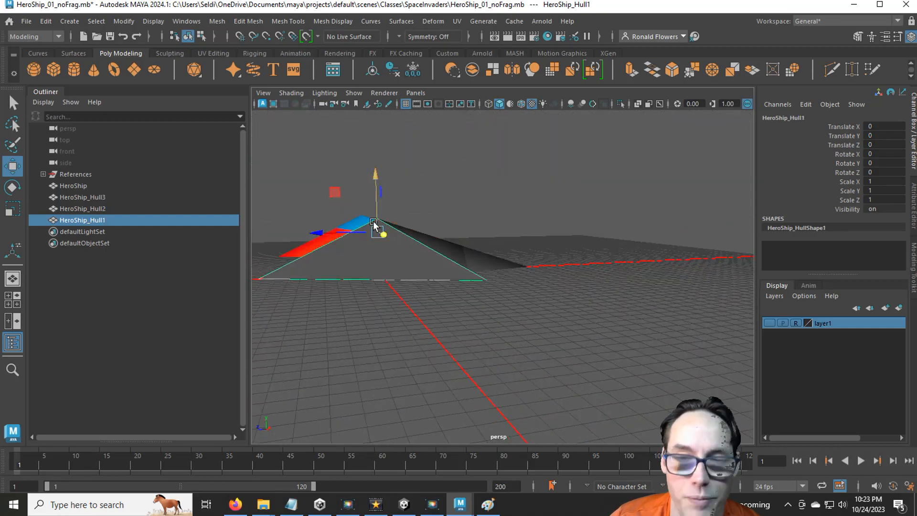
left_click_drag(408, 310, 446, 324, "alt")
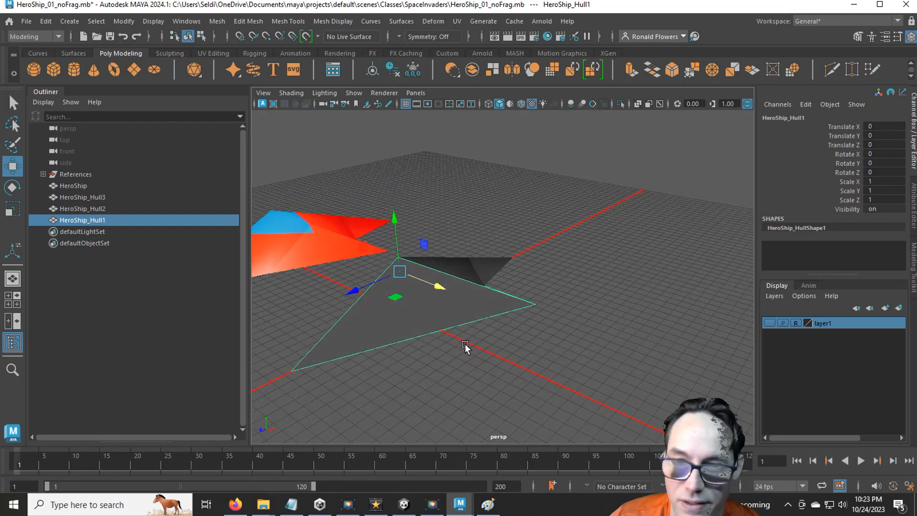
key("4")
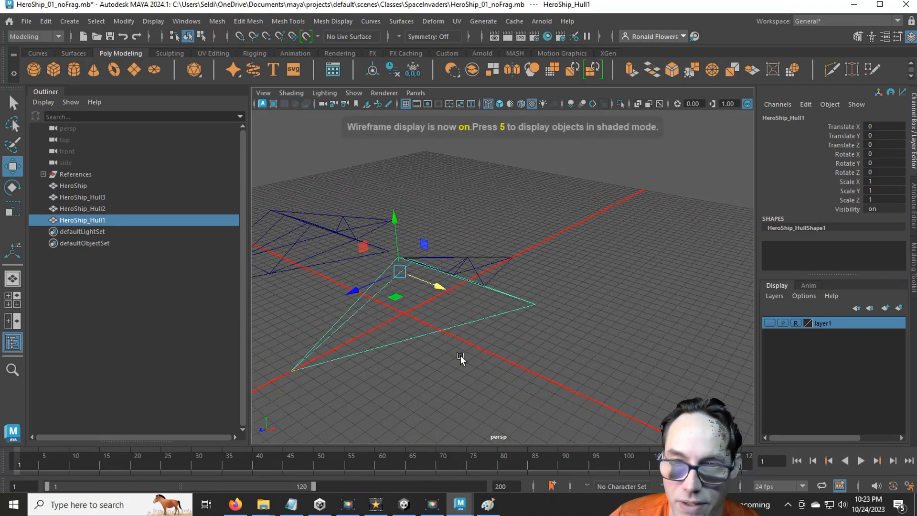
key("d")
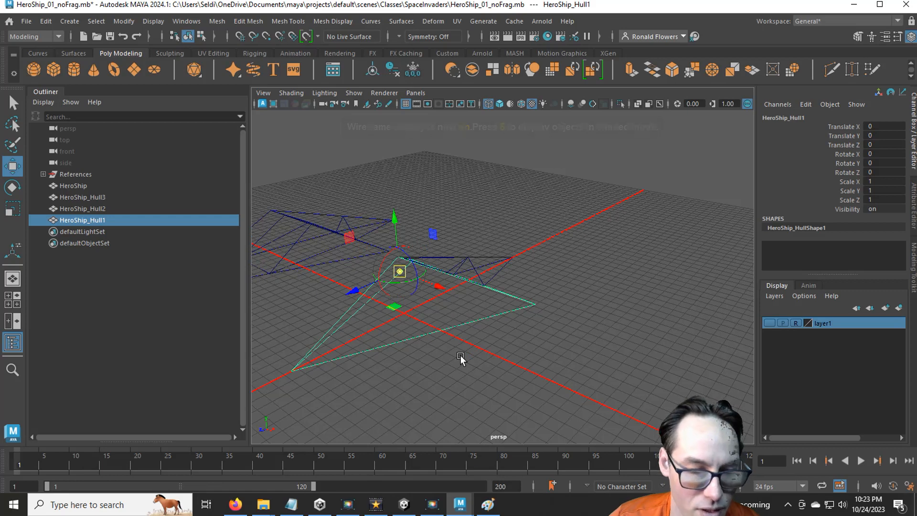
key("x")
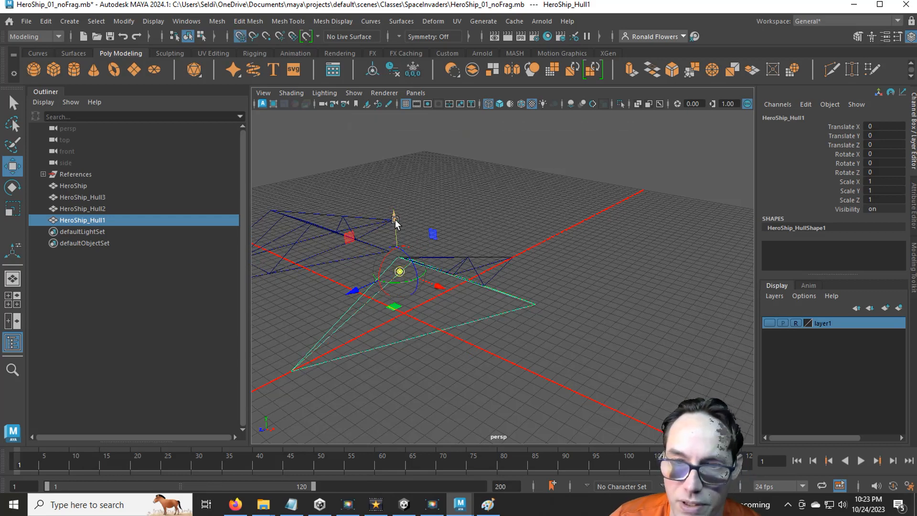
left_click_drag(395, 221, 403, 318)
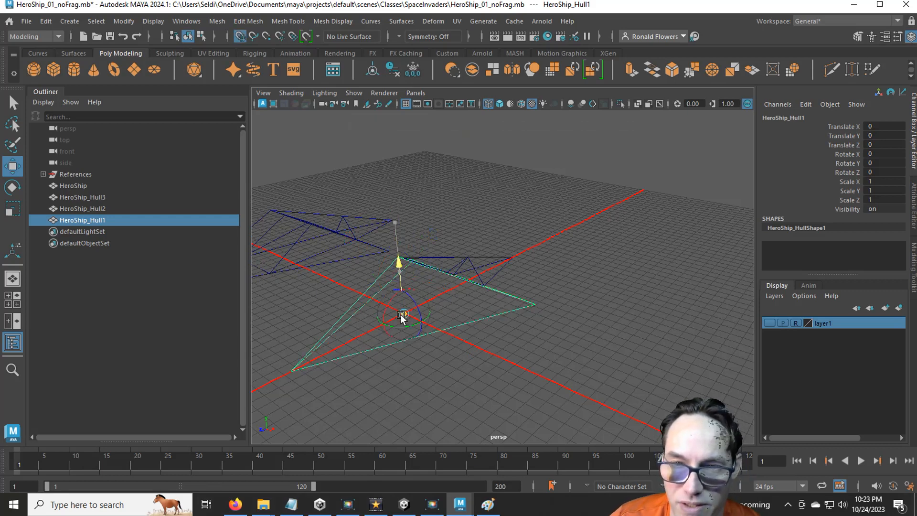
left_click_drag(526, 370, 494, 339, "alt")
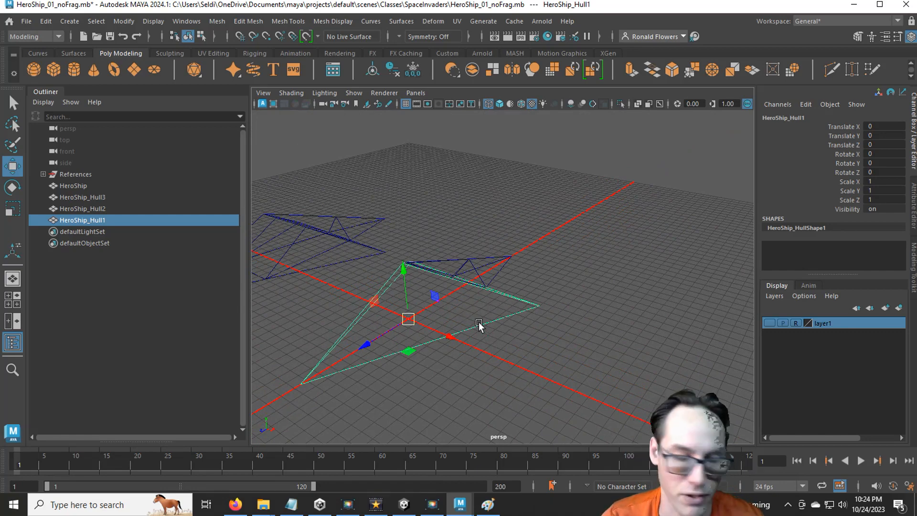
left_click_drag(521, 332, 529, 330, "alt")
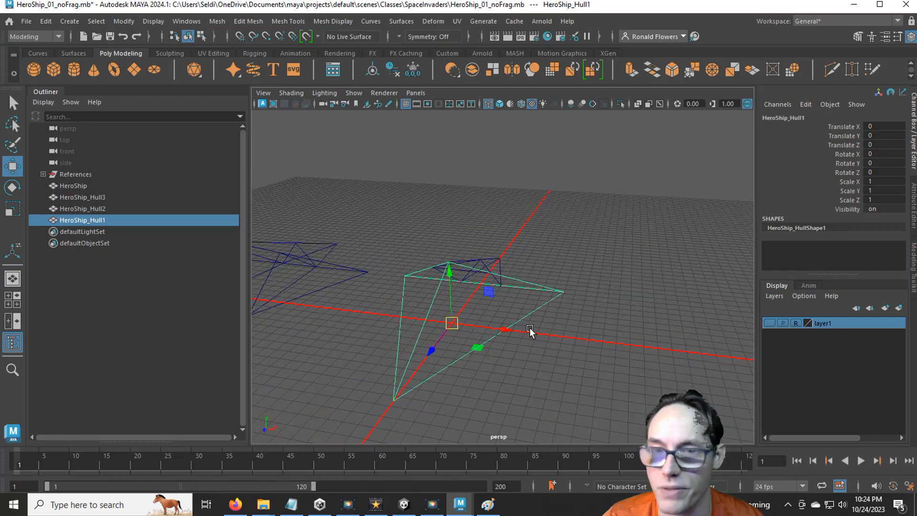
Step: Export HeroShip_Hull1, HeroShip_Hull2 and HeroShip_Hull3 as an FBX, overwriting sm_heroShip_Collision.fbx in the SpaceInvaders folder
left_click_drag(414, 224, 551, 381)
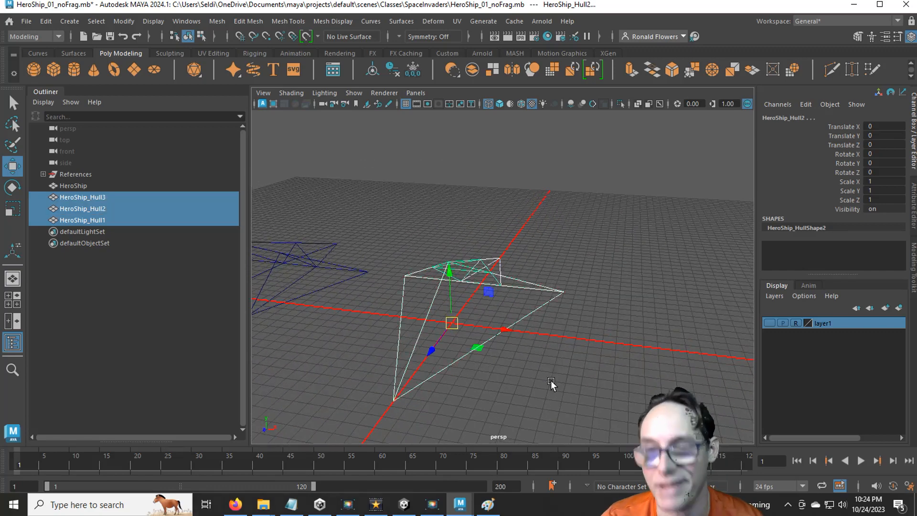
left_click(26, 21)
left_click(101, 168)
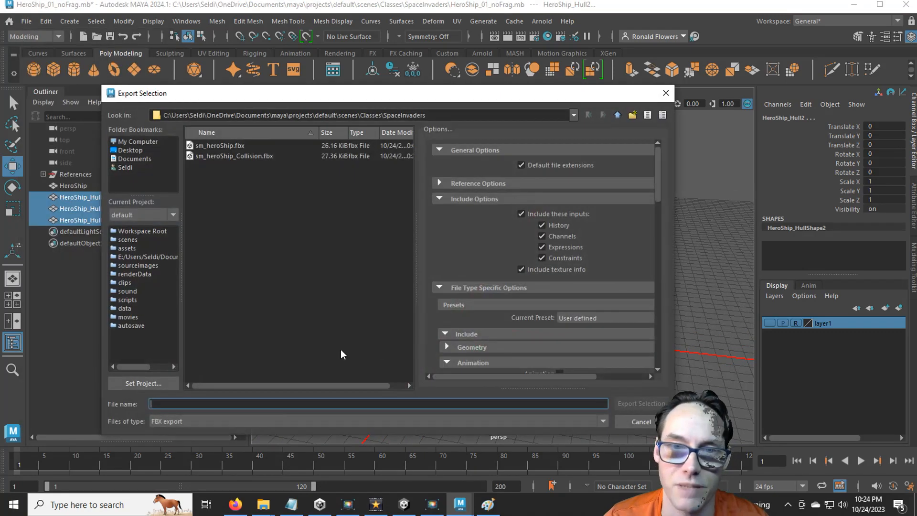
left_click(223, 158)
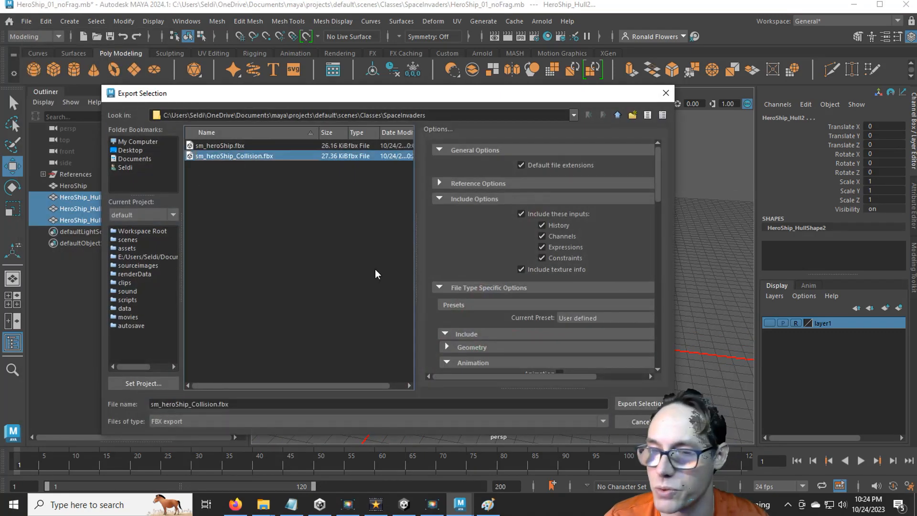
left_click(641, 405)
left_click(362, 281)
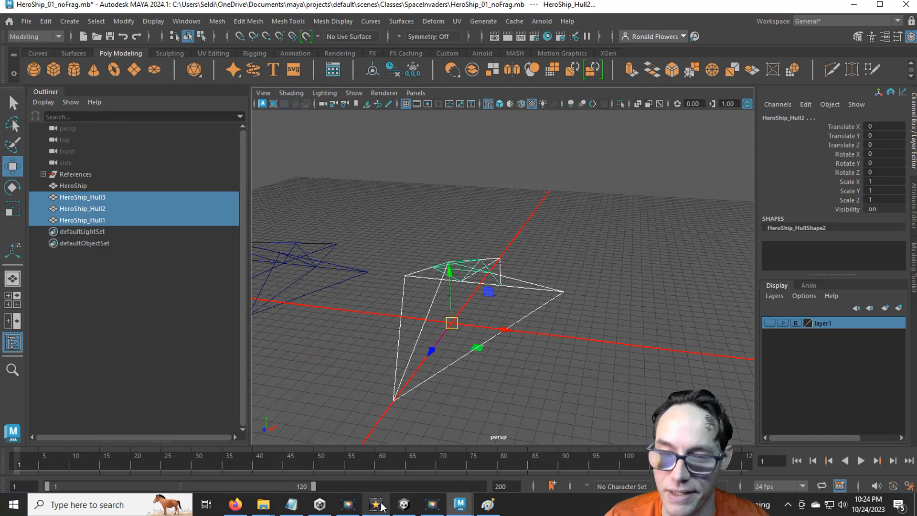
Step: Switch to Unity and delete the old sm_heroShip_Collision.fbx from the StaticMeshes folder
left_click(403, 505)
left_click(193, 371)
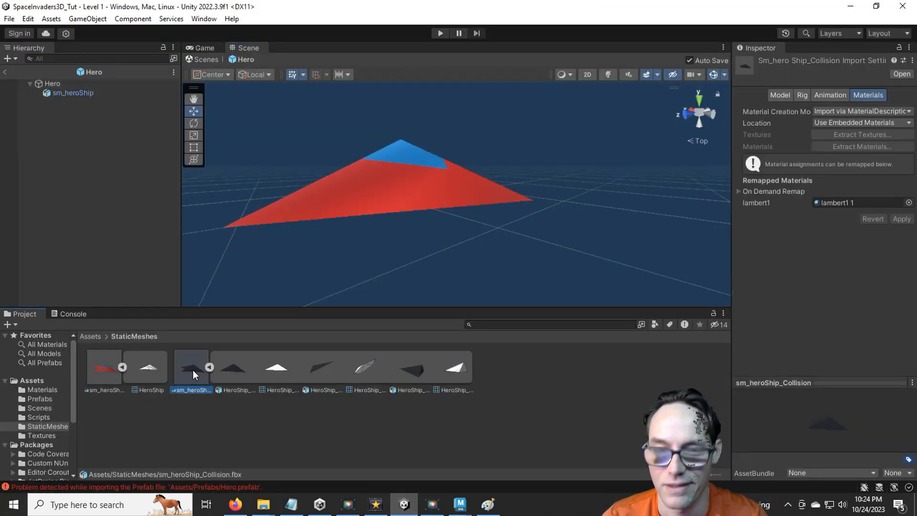
key("Delete")
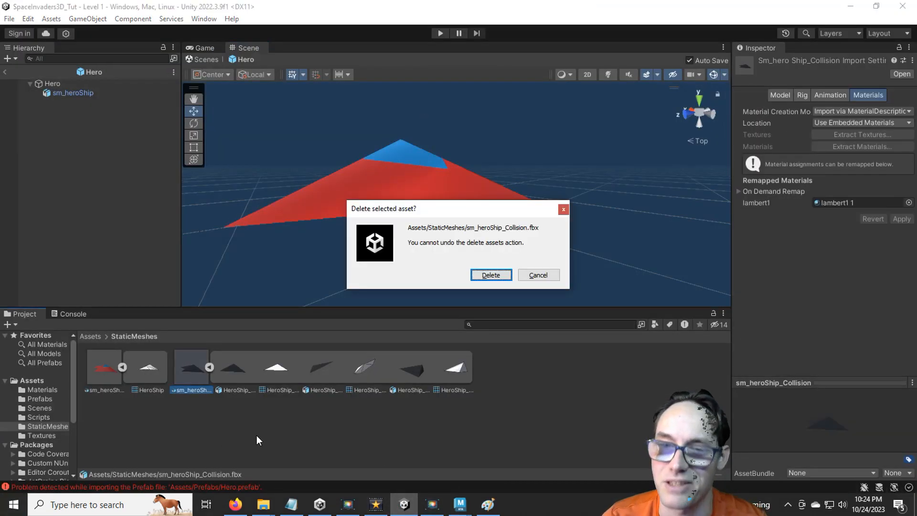
left_click(485, 274)
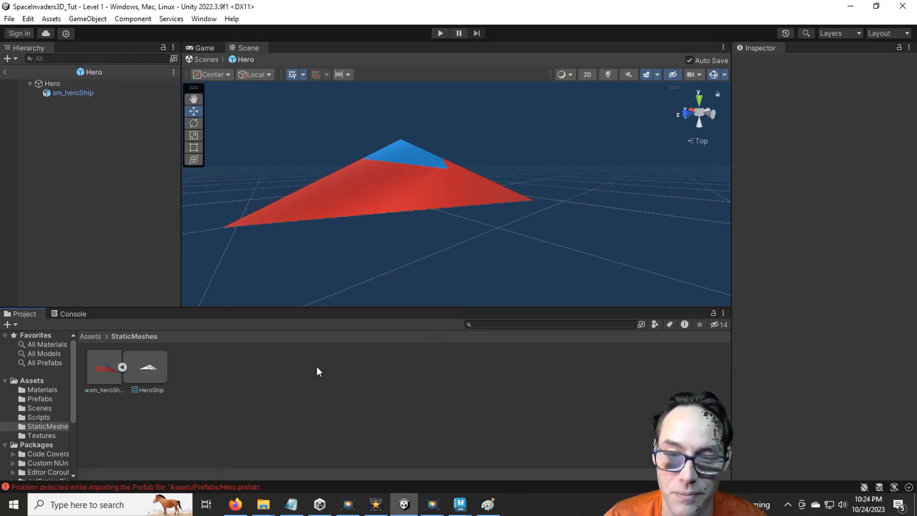
Step: Import the newly exported sm_heroShip_Collision file from the SpaceInvaders folder into Assets/StaticMeshes
mouse_move(263, 504)
left_click(287, 473)
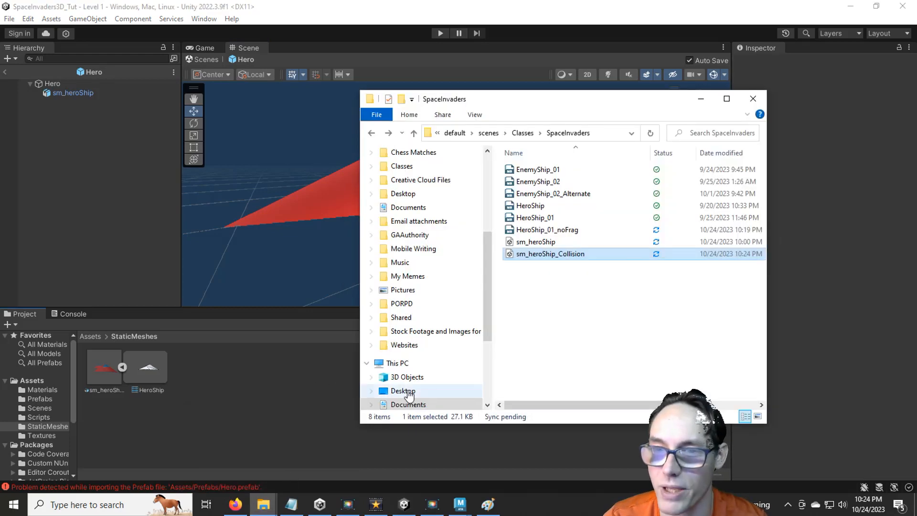
left_click_drag(535, 254, 237, 389)
left_click(279, 423)
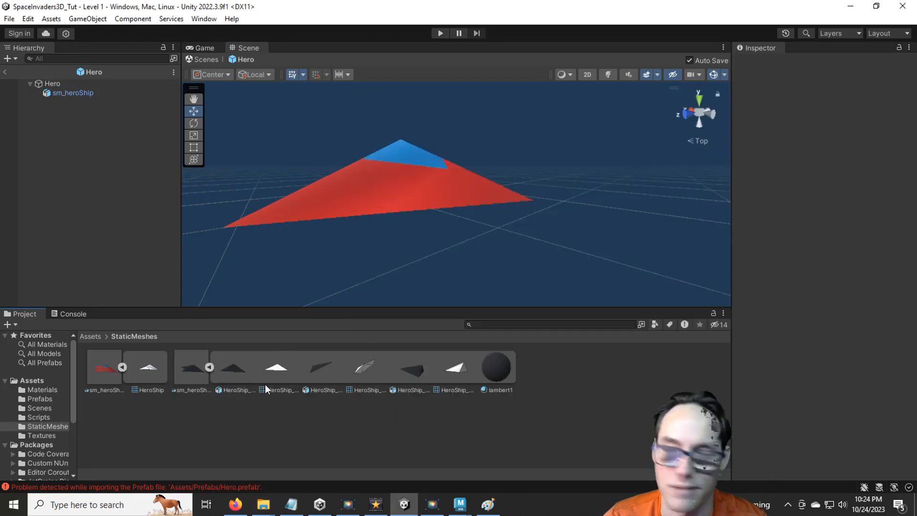
Step: Extract the embedded materials of the reimported sm_heroShip_Collision model
left_click(197, 368)
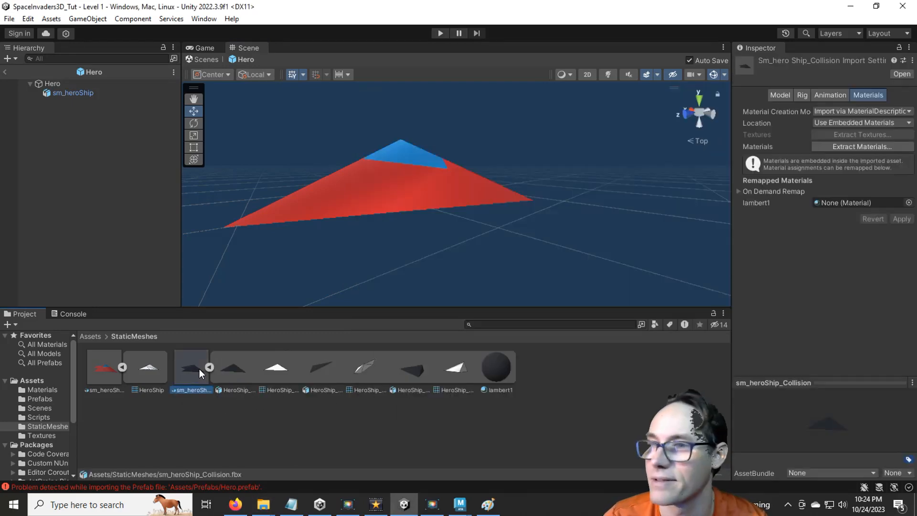
left_click(854, 148)
left_click(176, 54)
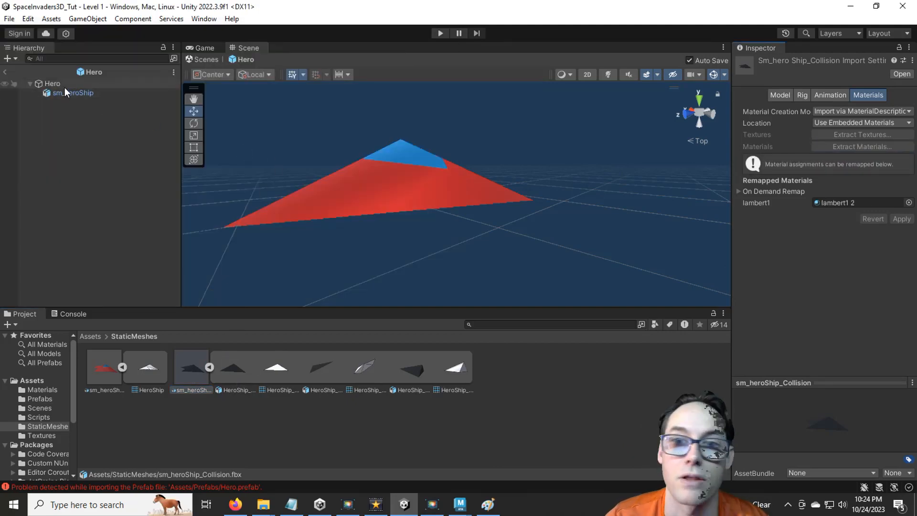
Step: Set the Hero prefab's Mesh Collider mesh to the reimported HeroShip_Hull1 and inspect its fit around the ship
left_click(64, 86)
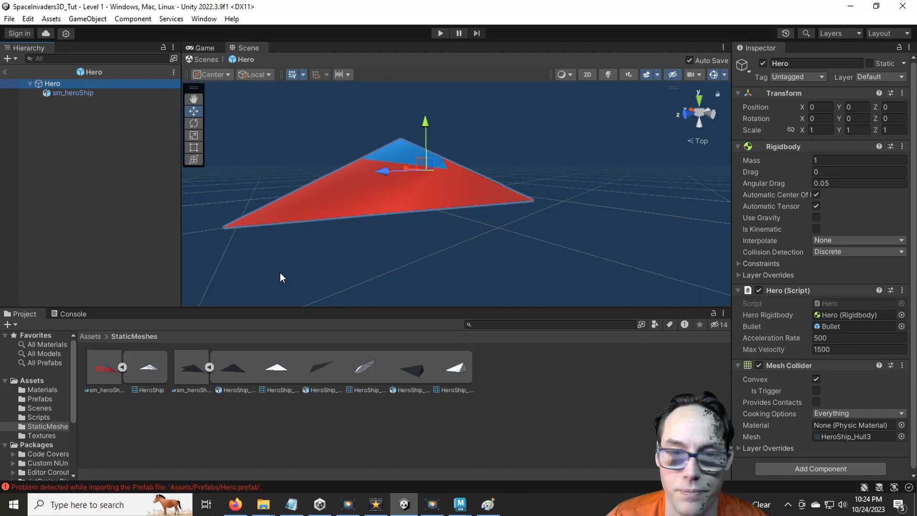
scroll(844, 417, "down", 1)
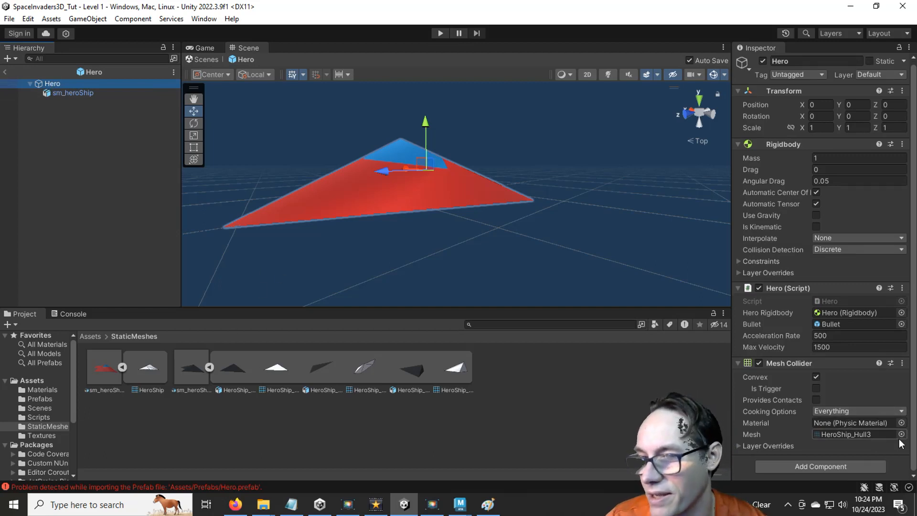
left_click(901, 435)
left_click(771, 316)
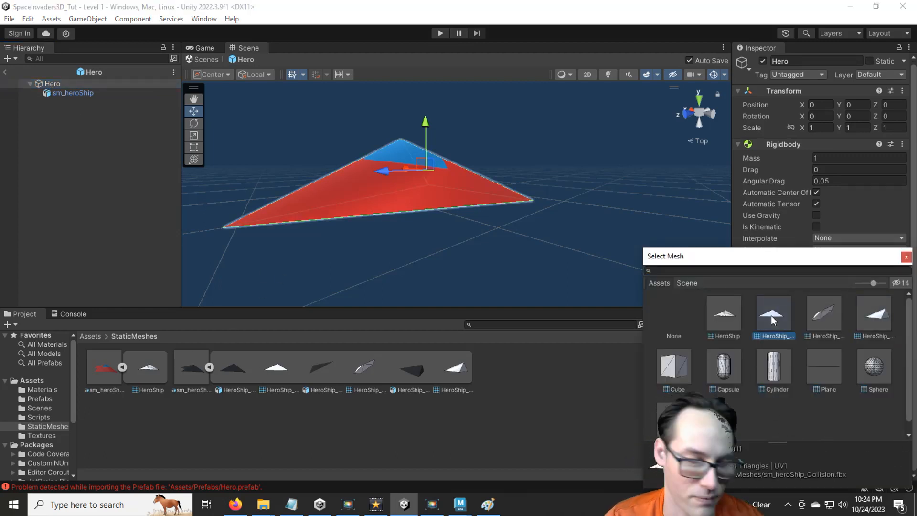
left_click_drag(336, 237, 541, 242, "alt")
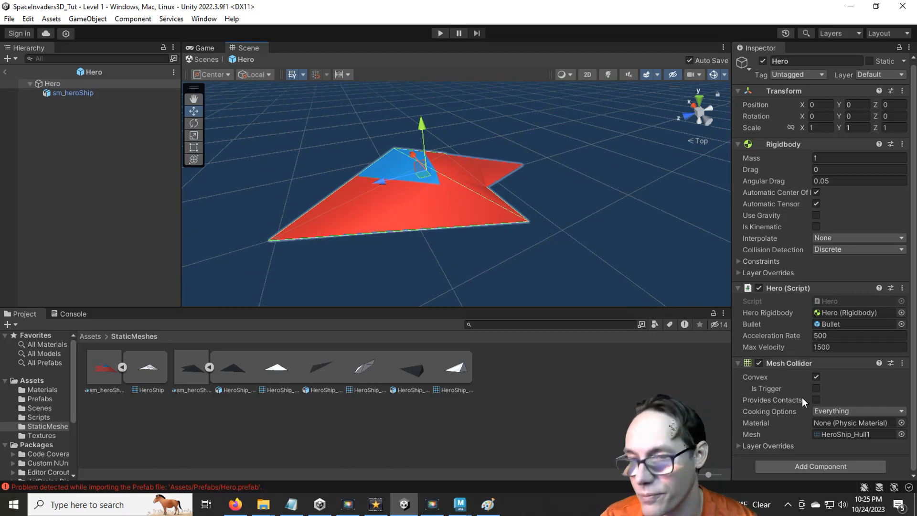
Step: Add two more Mesh Collider components to the Hero prefab and make both of them convex
left_click(804, 468)
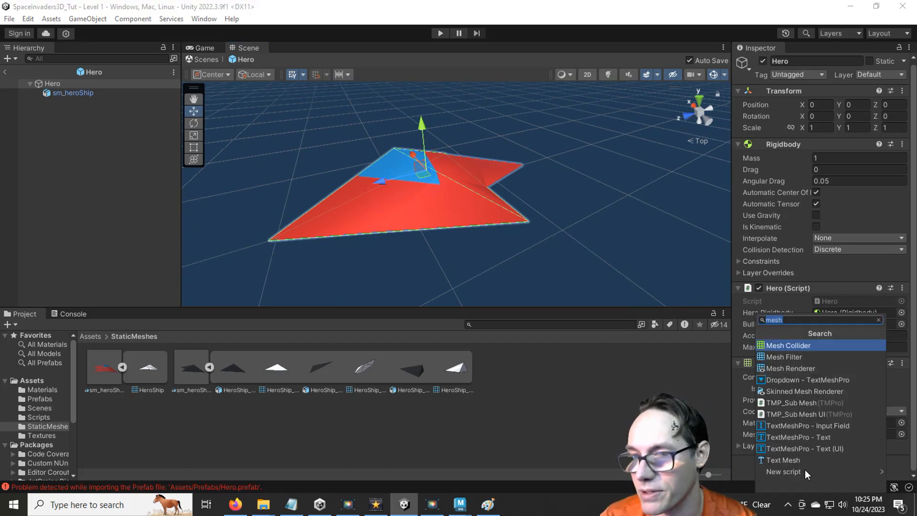
left_click(782, 350)
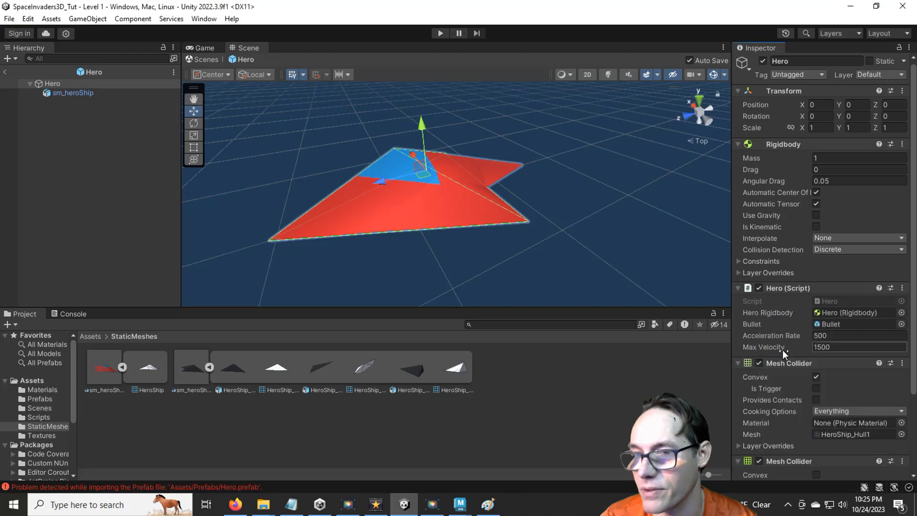
scroll(779, 356, "down", 3)
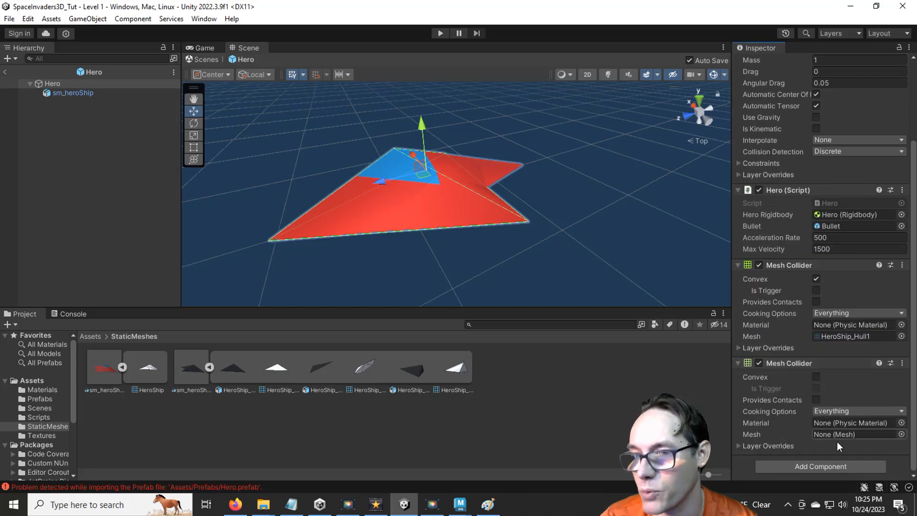
left_click(821, 466)
left_click(799, 346)
scroll(762, 332, "down", 2)
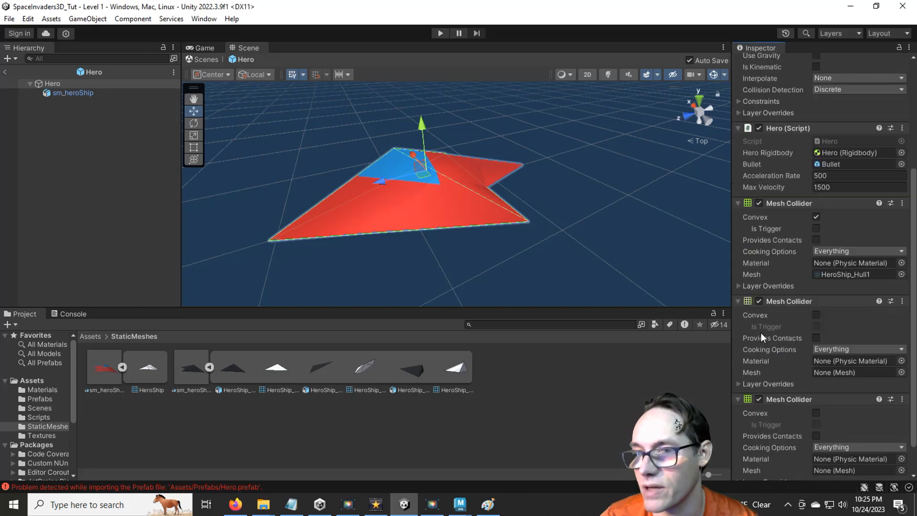
scroll(761, 332, "down", 1)
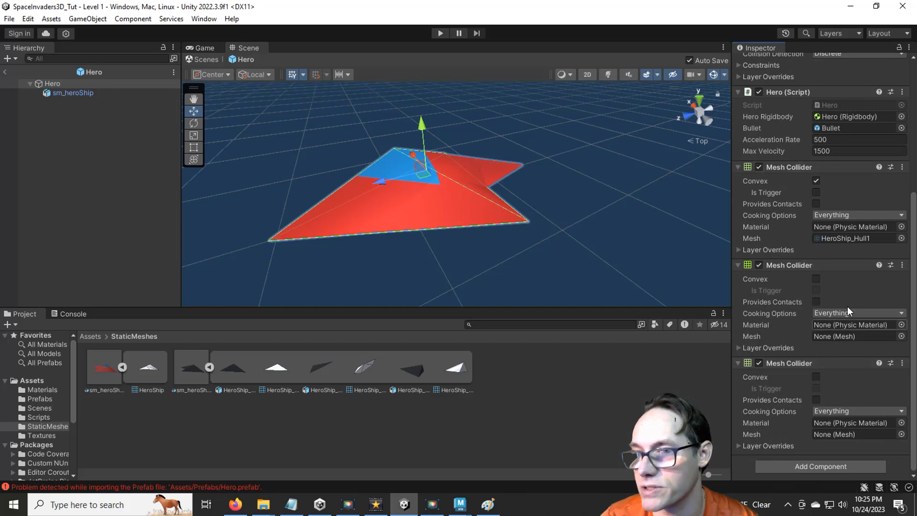
left_click(817, 279)
left_click(817, 377)
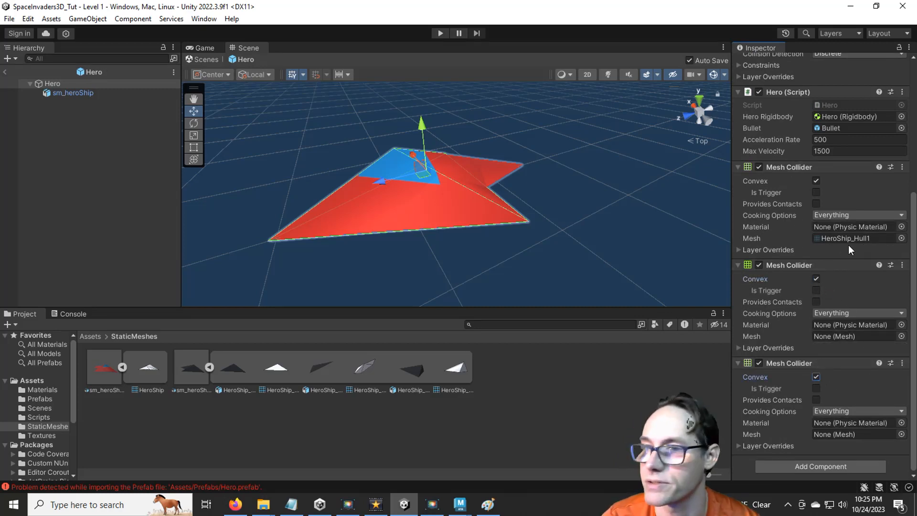
Step: Assign HeroShip_Hull2 to the second Mesh Collider and HeroShip_Hull3 to the third
left_click(902, 336)
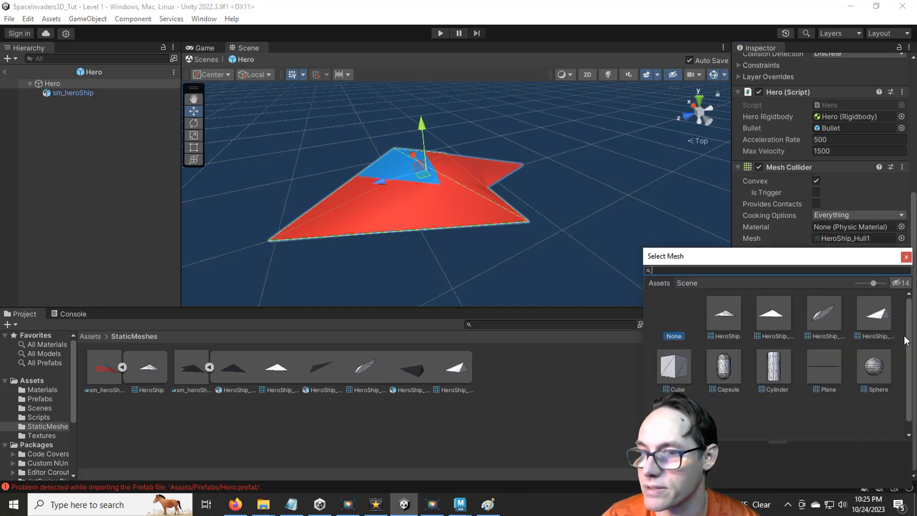
left_click(829, 315)
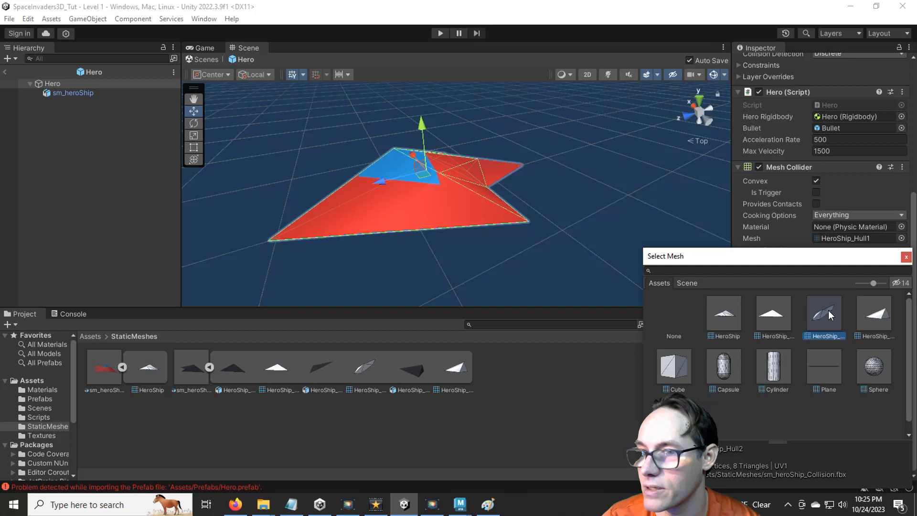
left_click(906, 257)
left_click(890, 435)
left_click(902, 434)
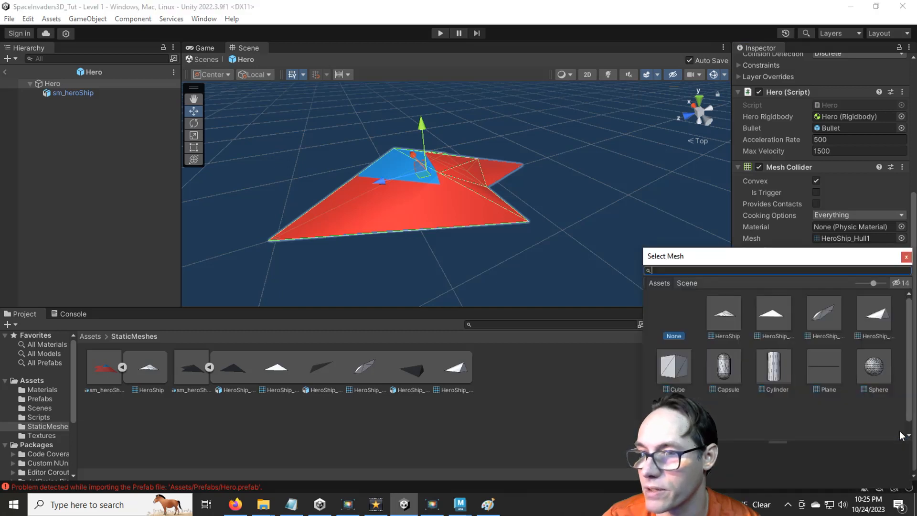
left_click(875, 318)
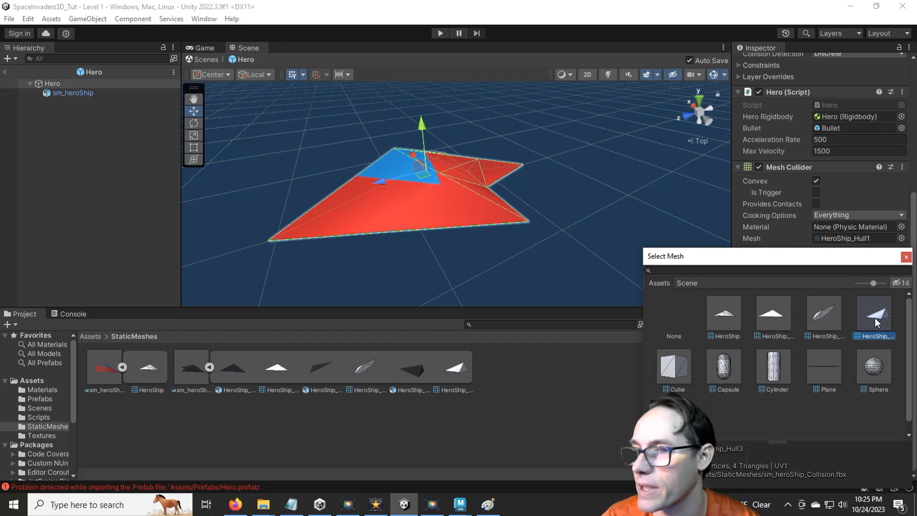
left_click(907, 258)
left_click(549, 237)
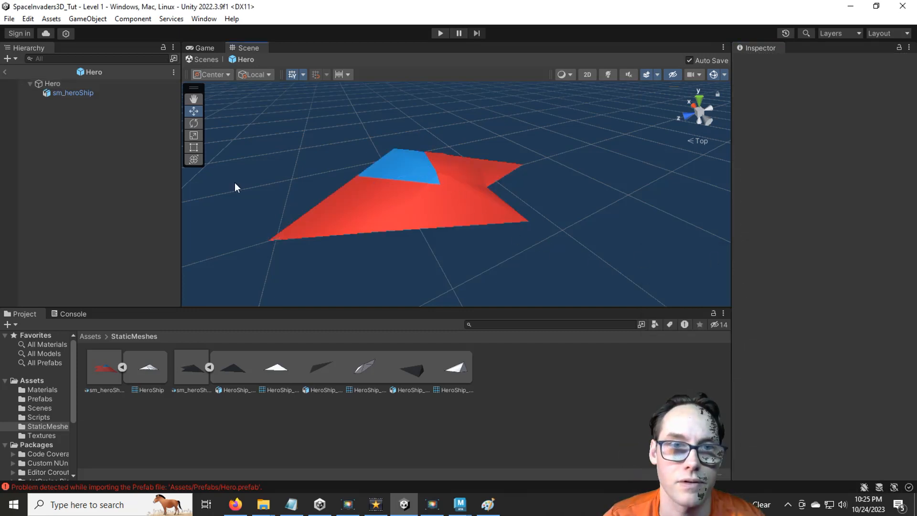
Step: Inspect the fit of the Hero prefab's three mesh colliders around the ship and return to the Level 1 scene
left_click(52, 83)
left_click_drag(534, 188, 499, 186, "alt")
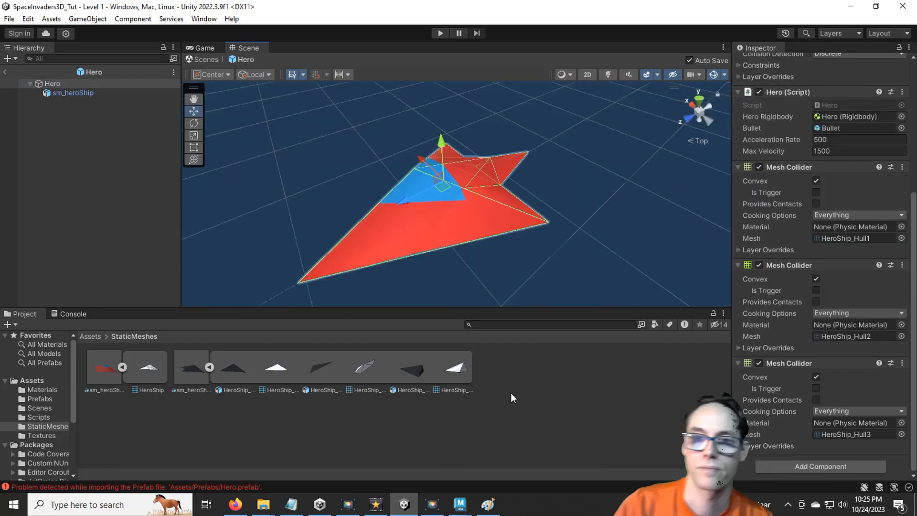
left_click(6, 71)
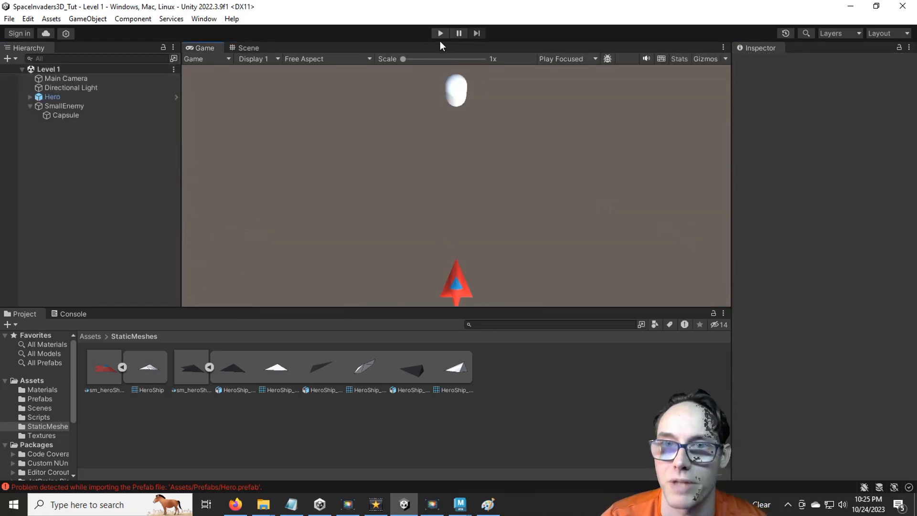
Step: Play-test Level 1 by flying the hero ship in all directions while firing bullets at the small enemy, and end the play session
left_click(440, 33)
key("space")
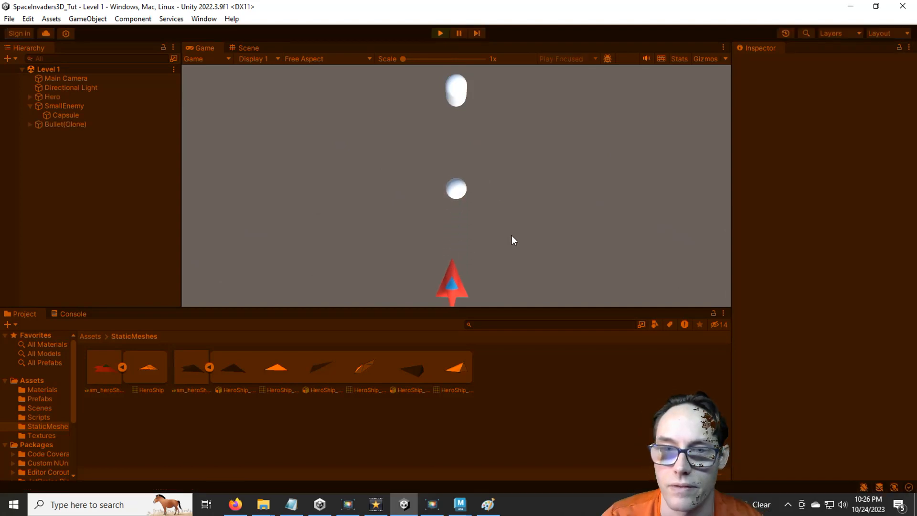
key("a")
key("w")
key("d")
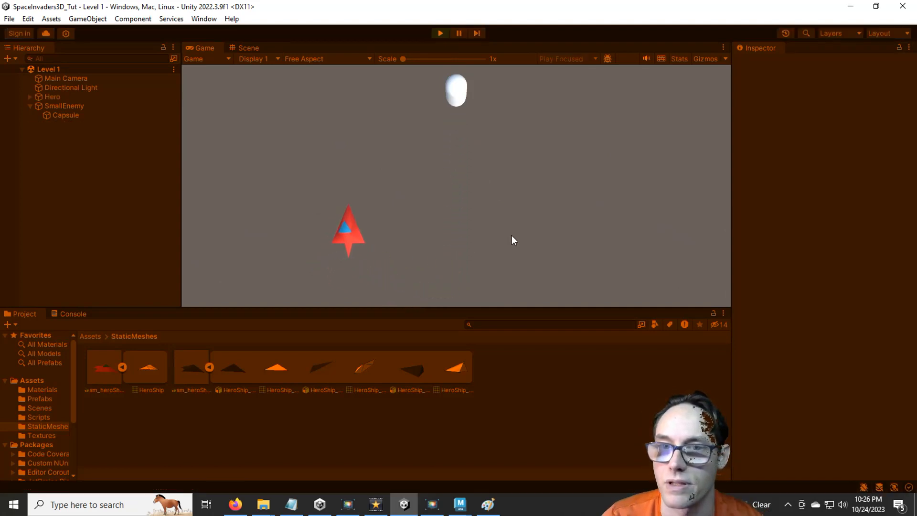
key("s")
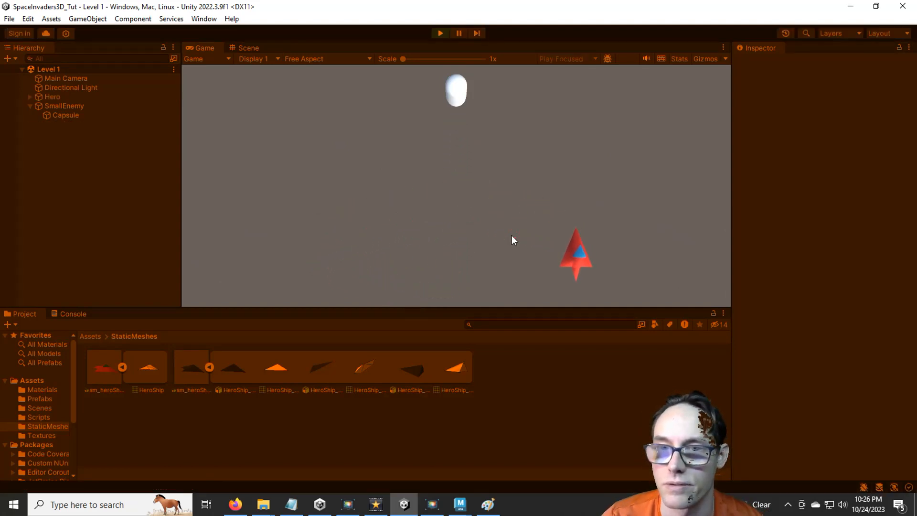
key("a")
key("w")
key("space")
key("space")
key("s")
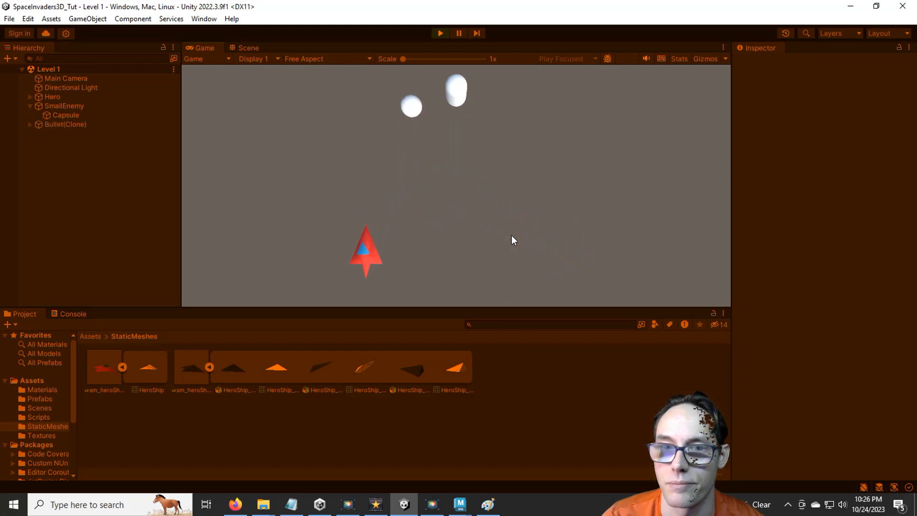
key("space")
key("d")
key("space")
key("space")
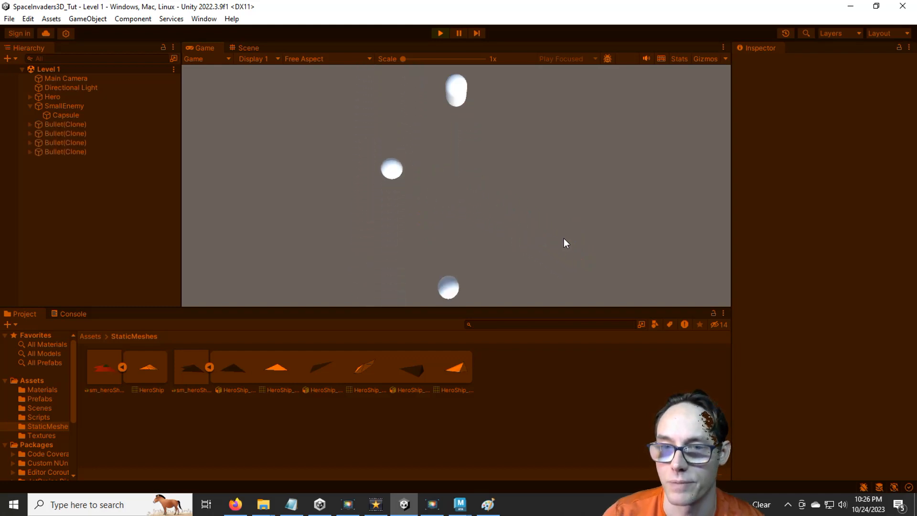
key("w")
key("a")
key("space")
key("space")
key("d")
key("space")
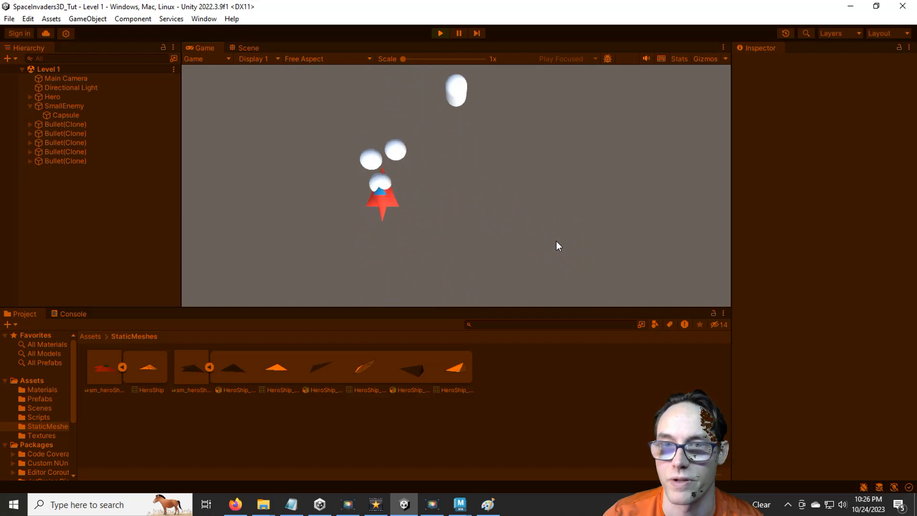
key("d")
key("space")
key("space")
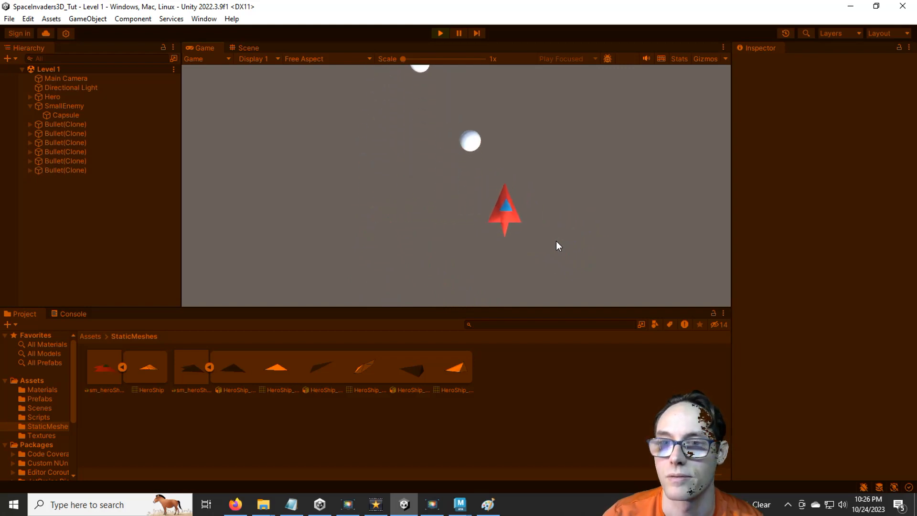
key("d")
key("s")
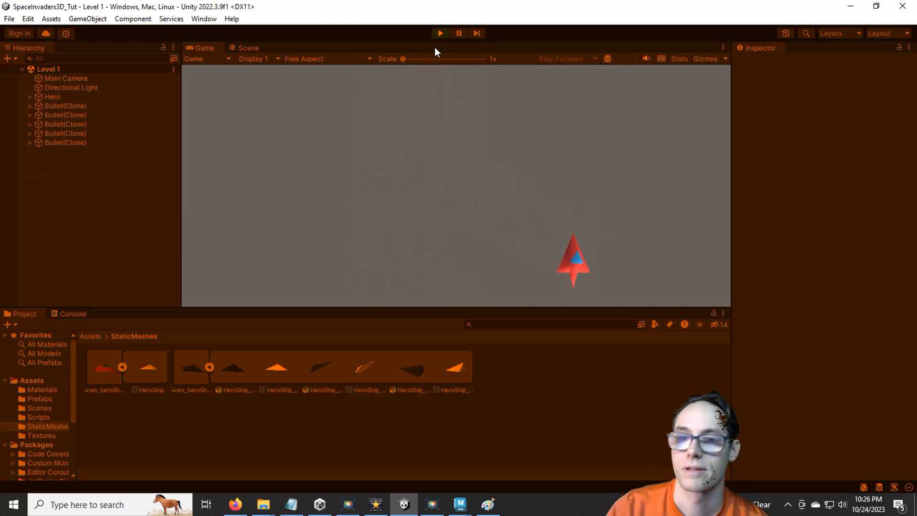
left_click(440, 33)
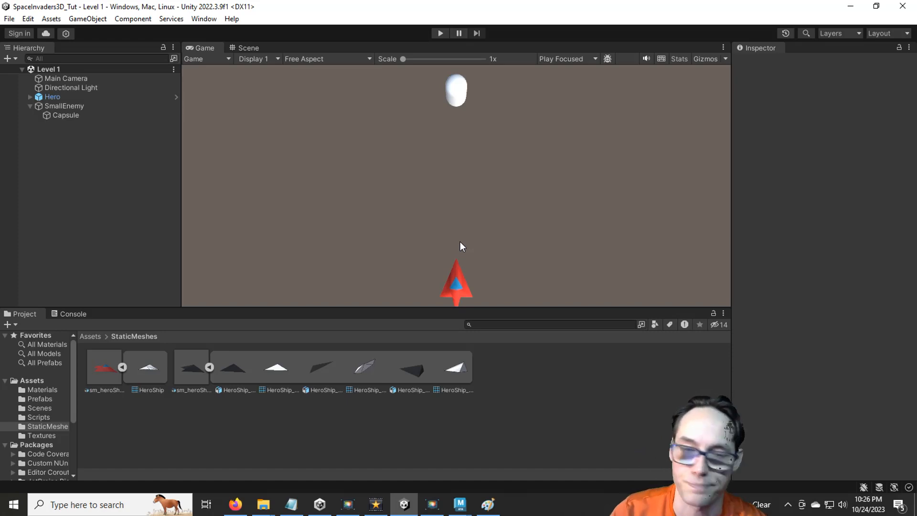
Step: Collapse the sub-assets of both hero ship models in the StaticMeshes folder
left_click(209, 367)
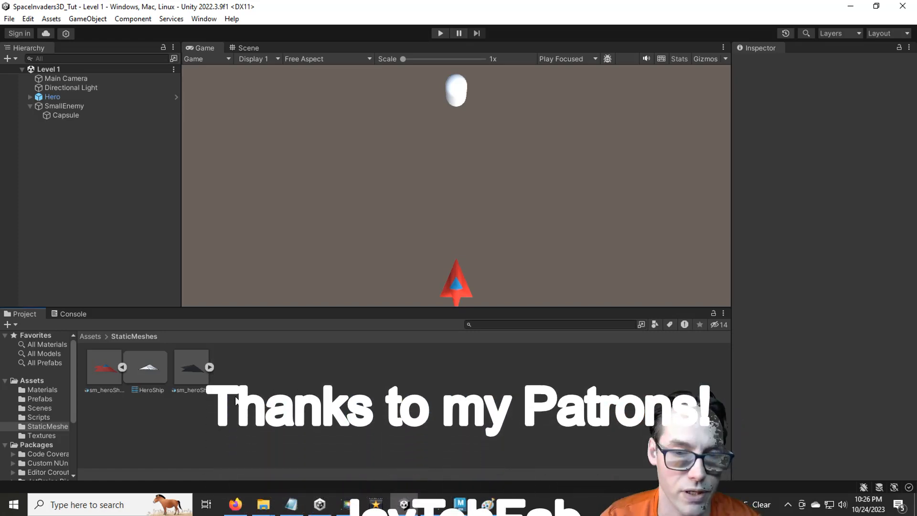
left_click(123, 367)
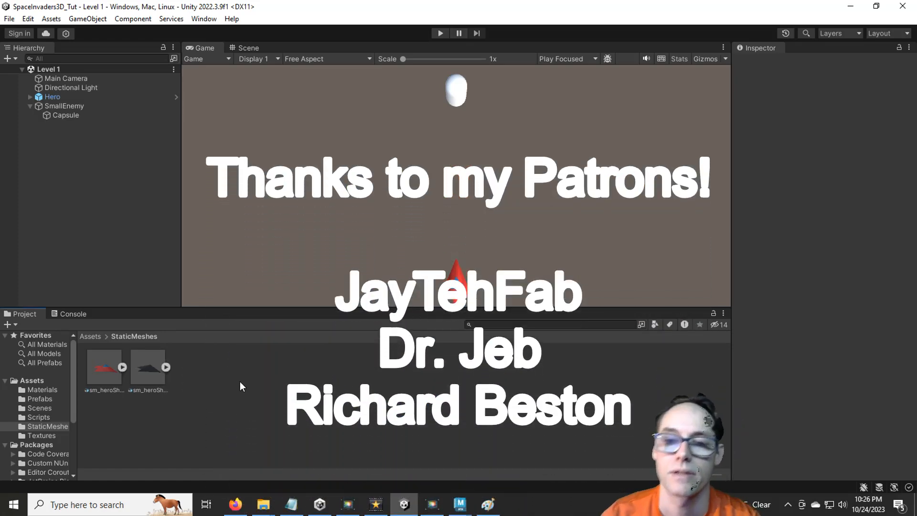